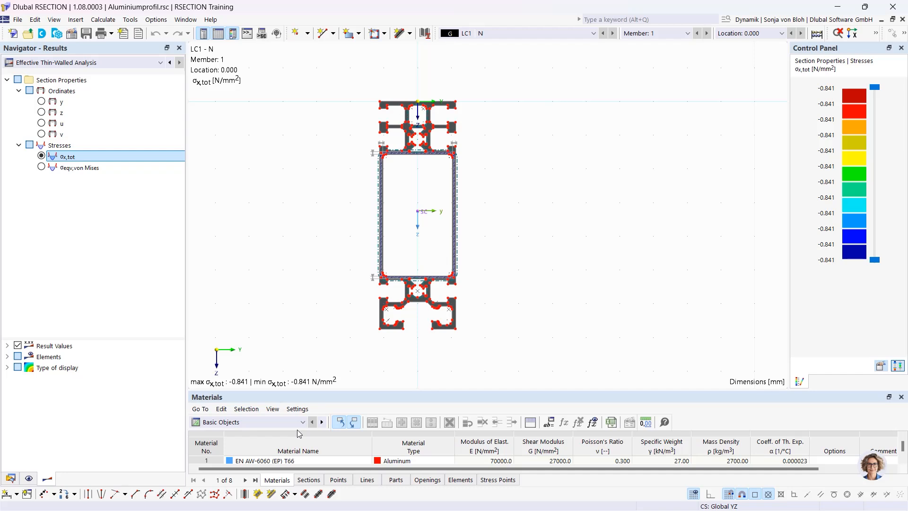
Look through the navigator's data tree, display options and results views in turn
left_click(10, 478)
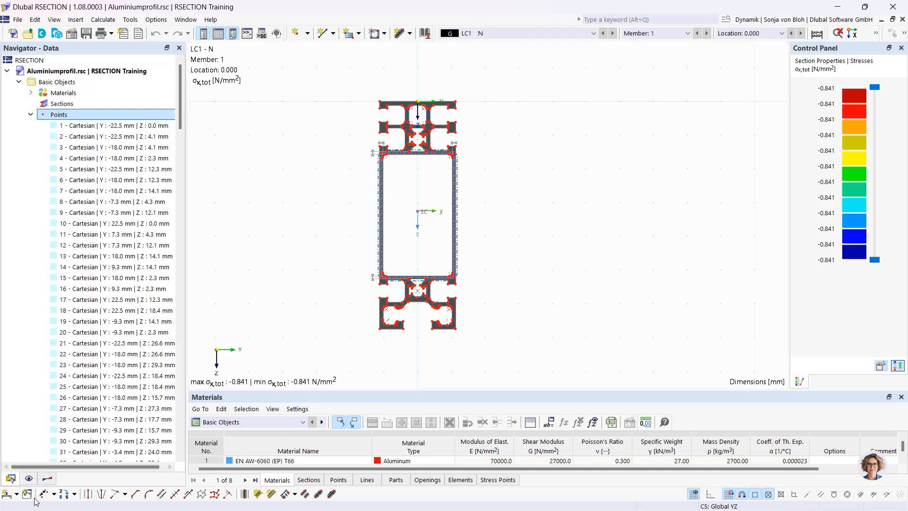
left_click(29, 478)
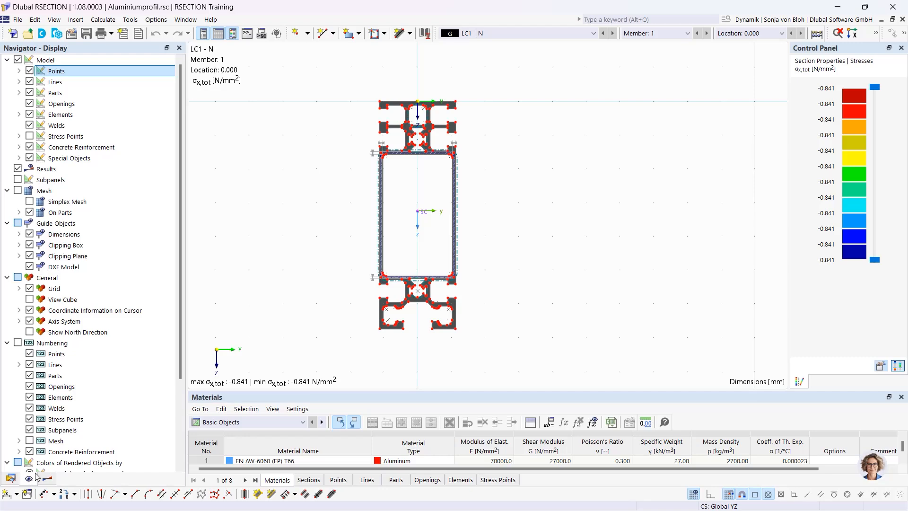
left_click(47, 480)
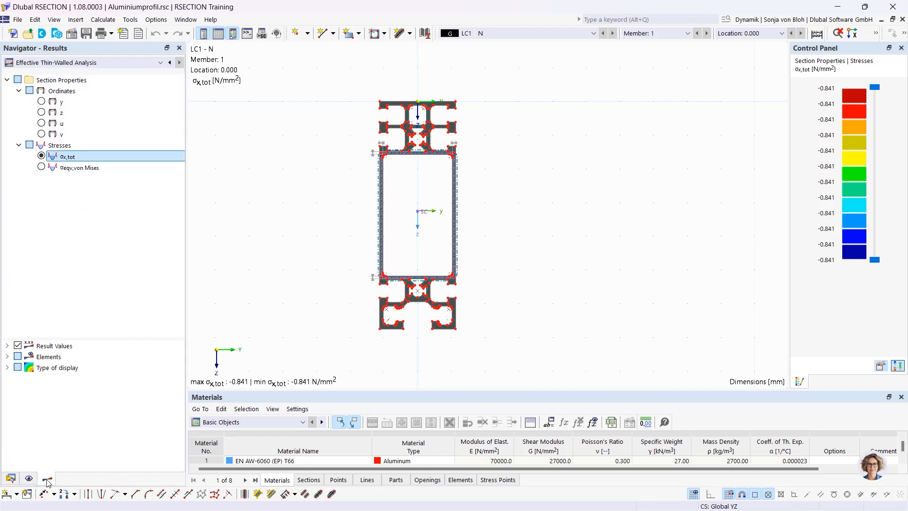
View the definition of point 1 from the navigator's data tree and close it without changes
left_click(10, 478)
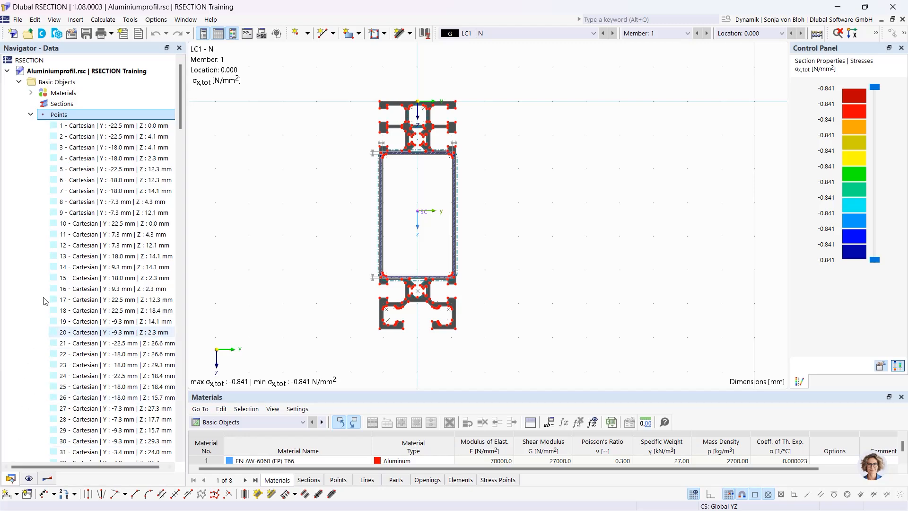
double_click(84, 125)
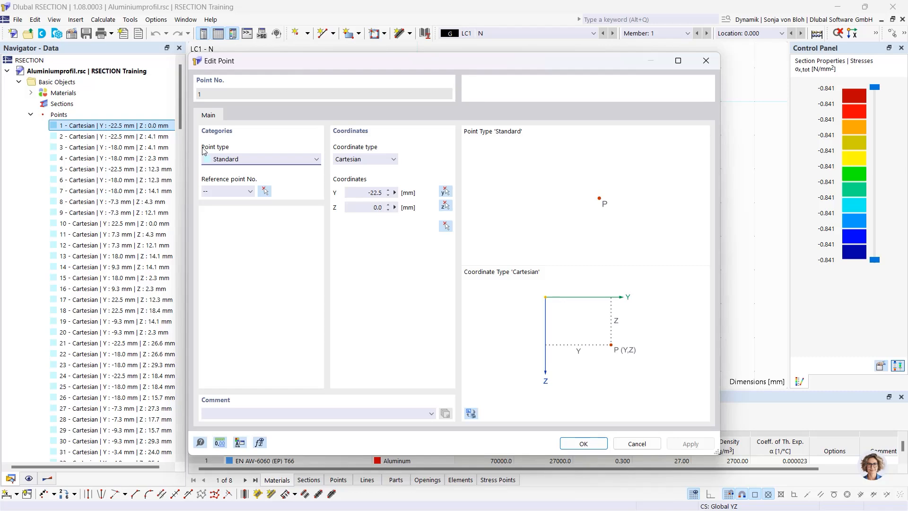
left_click(706, 60)
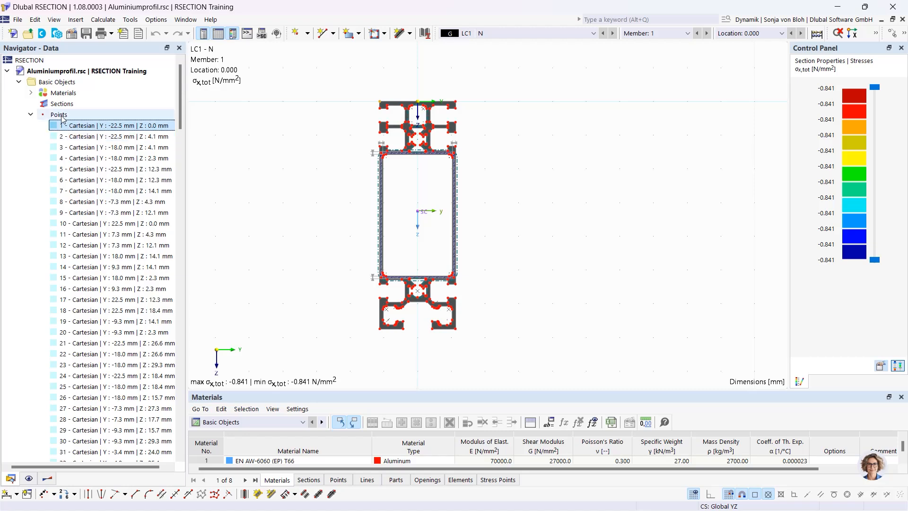
View the dialog for defining a new standard point and close it without creating a point
right_click(61, 116)
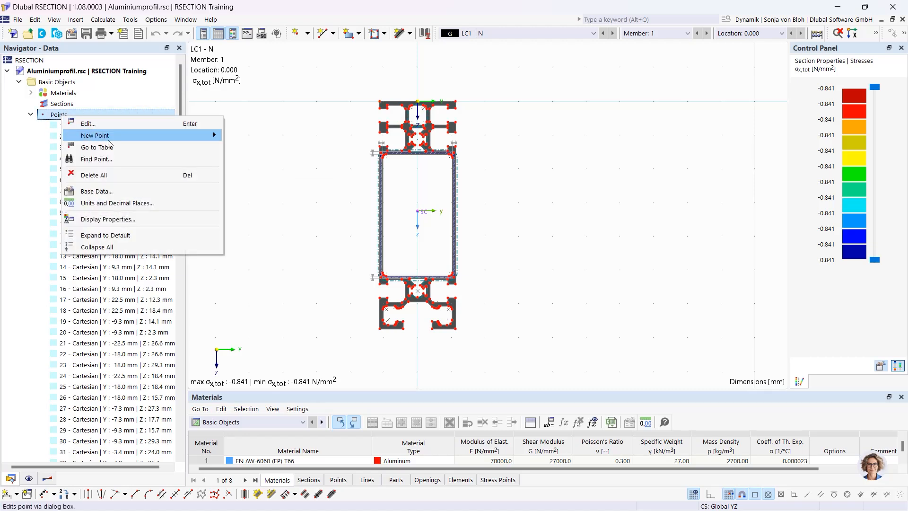
mouse_move(108, 141)
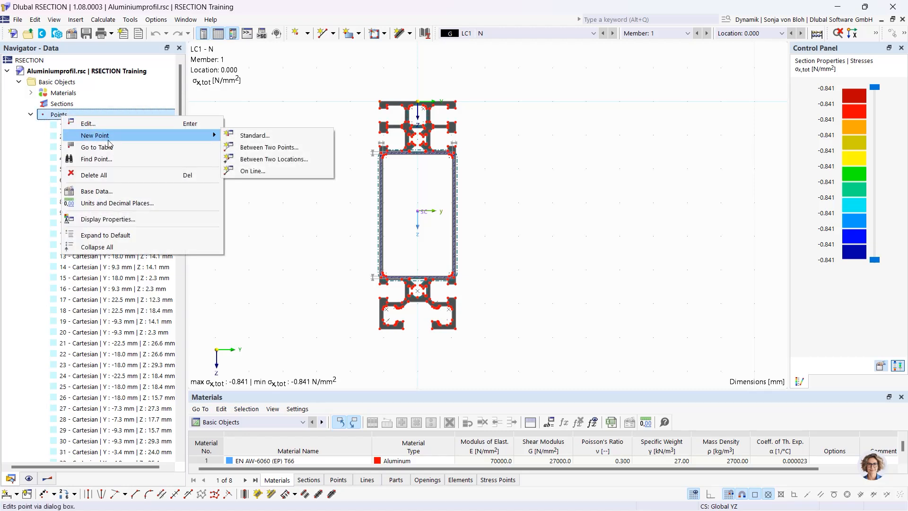
left_click(244, 137)
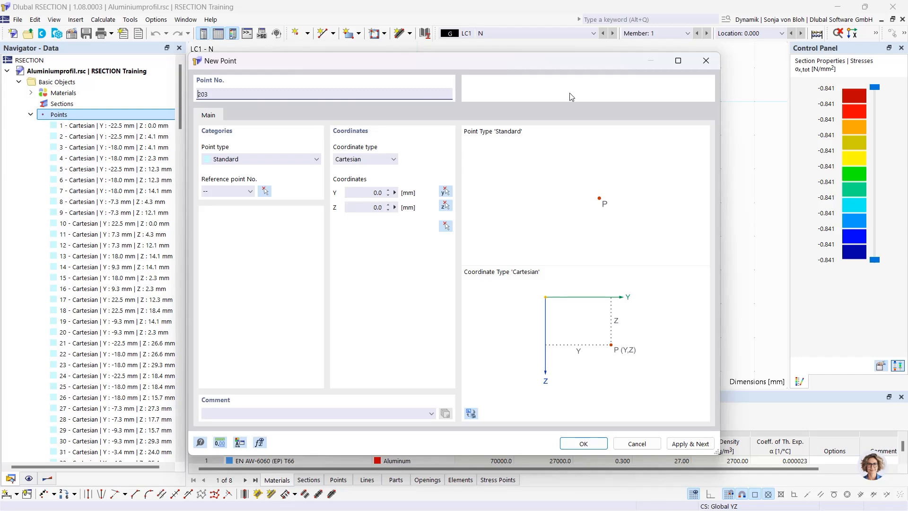
left_click(706, 60)
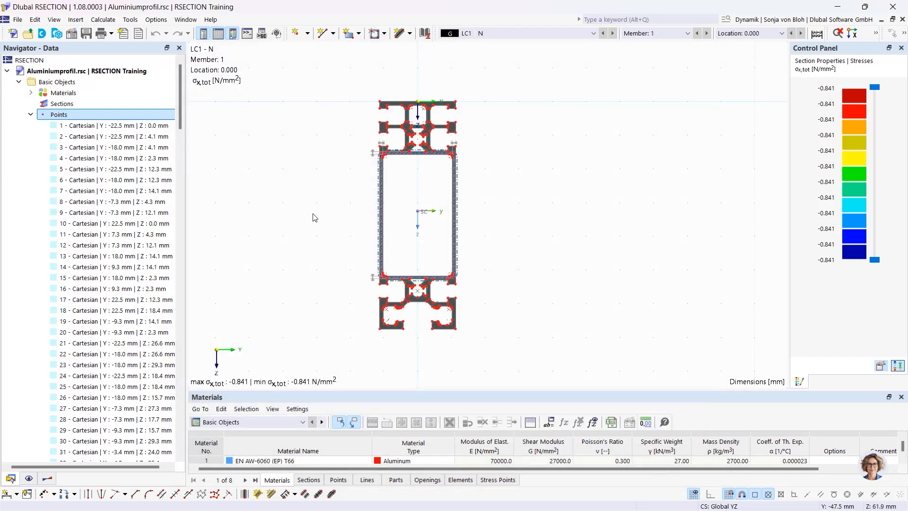
Hide the model's points in the graphic and show them again
left_click(28, 479)
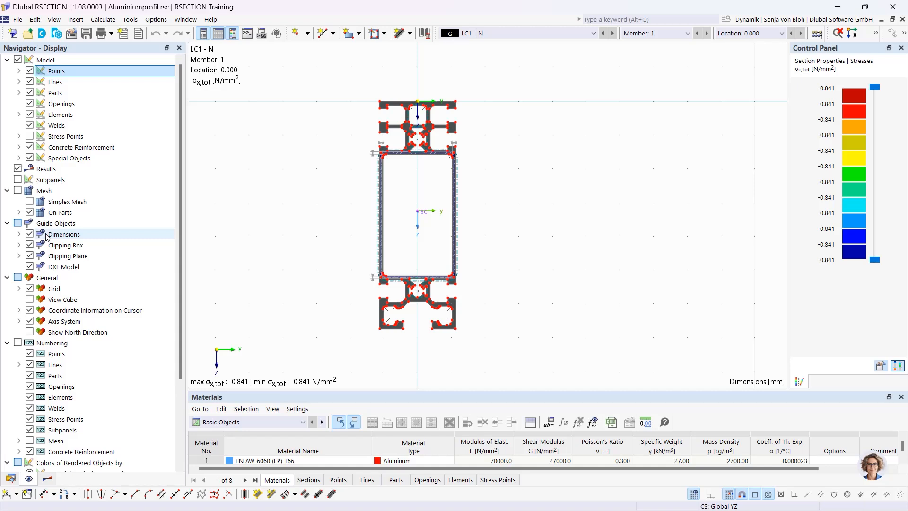
left_click(29, 71)
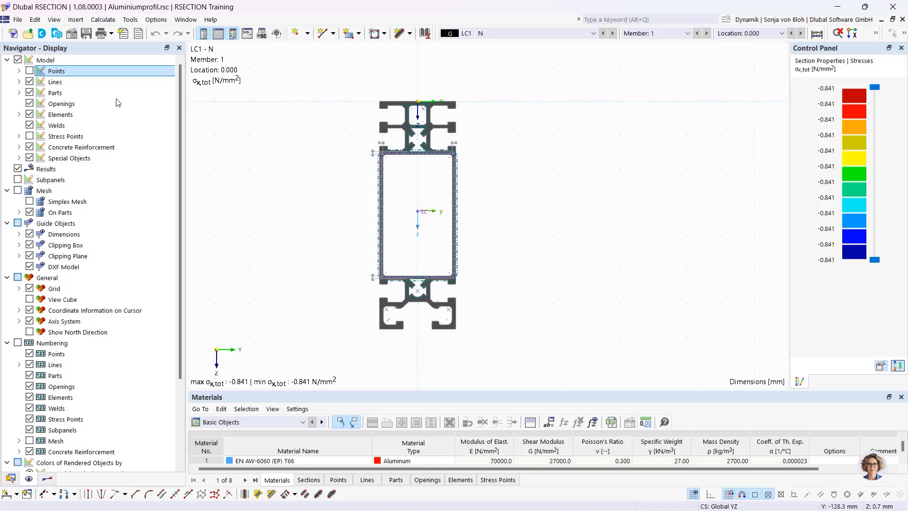
left_click(29, 70)
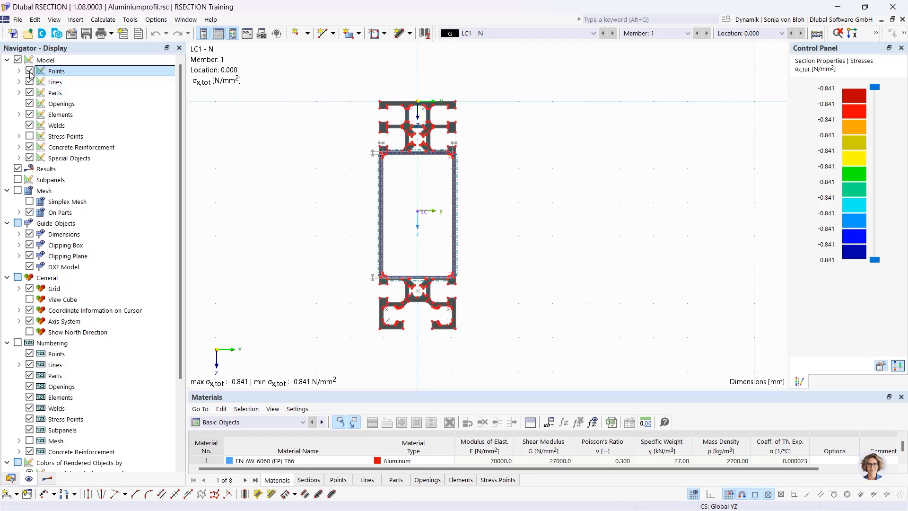
Display the y ordinates as results on the section and switch back to the σx,tot stresses
left_click(47, 478)
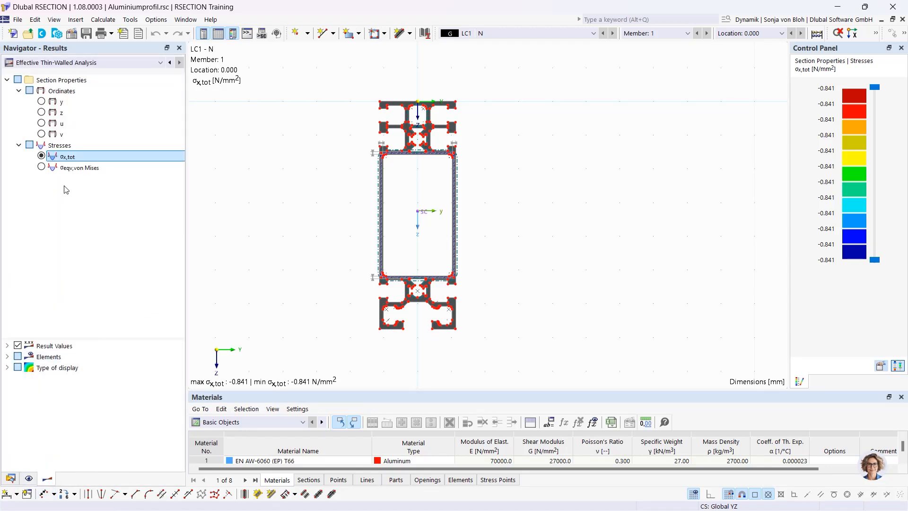
left_click(42, 101)
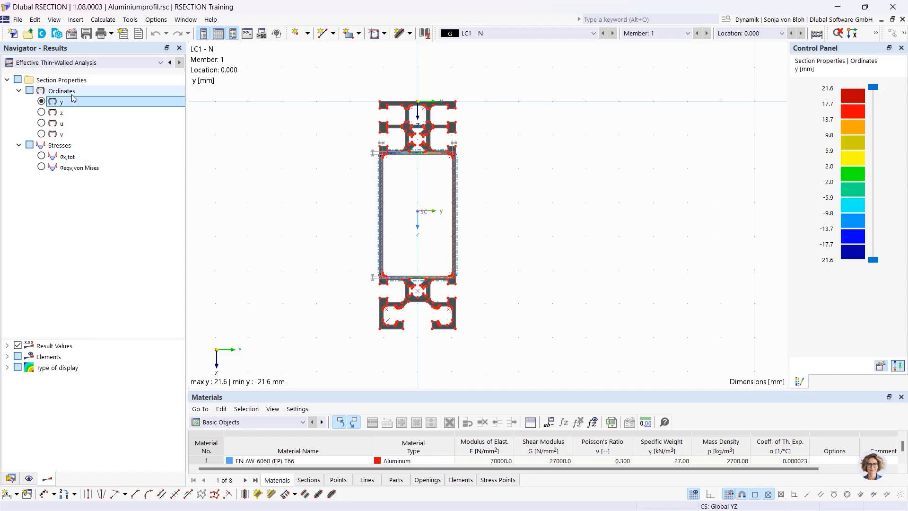
left_click(41, 156)
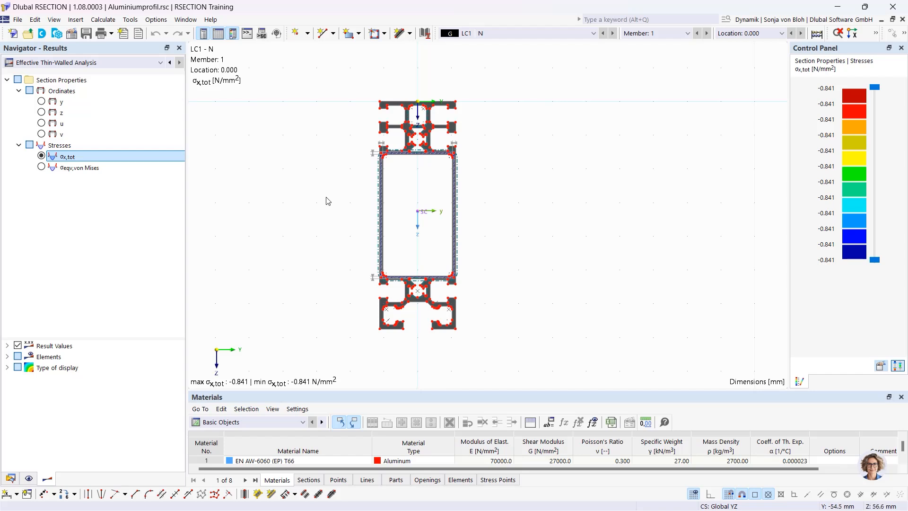
Look at the context commands available for Part No. 1 of the aluminum section and dismiss them
mouse_move(363, 197)
middle_mouse_down()
mouse_move(444, 212)
mouse_move(320, 210)
mouse_move(330, 218)
mouse_move(491, 223)
mouse_move(383, 225)
mouse_move(368, 200)
middle_mouse_up()
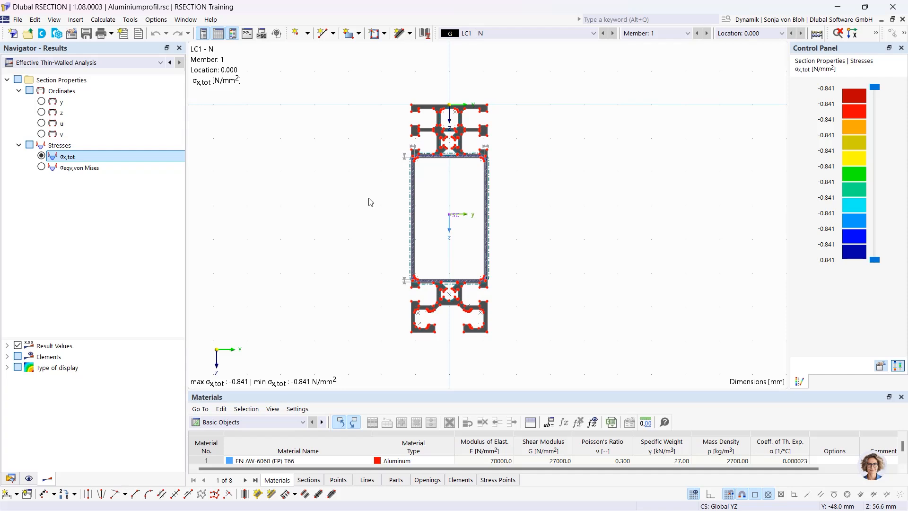
scroll(370, 197, "up", 2)
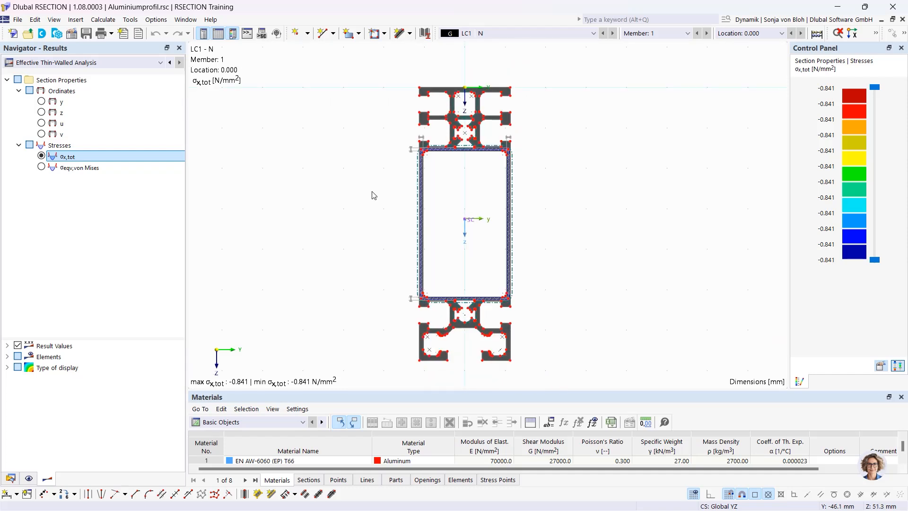
right_click(453, 121)
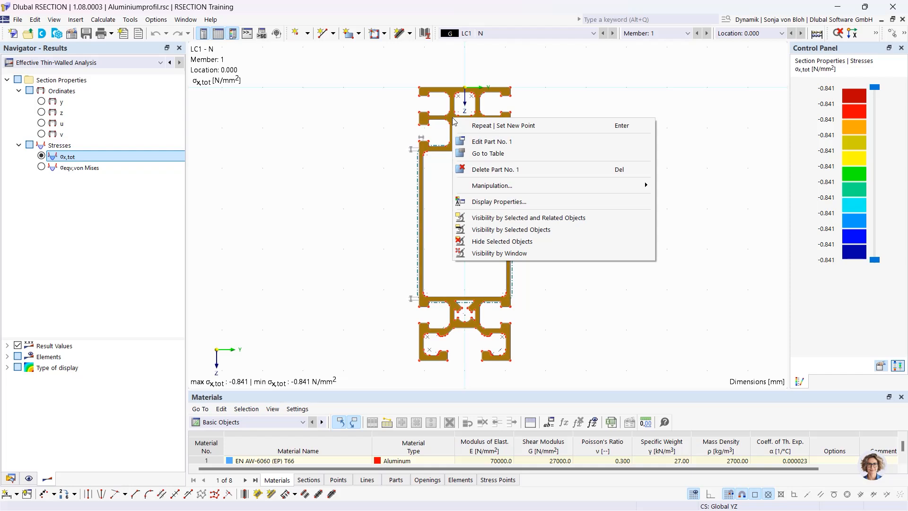
left_click(382, 117)
Window-select only the objects fully enclosed around the section's upper flange and clear the selection
scroll(423, 81, "up", 4)
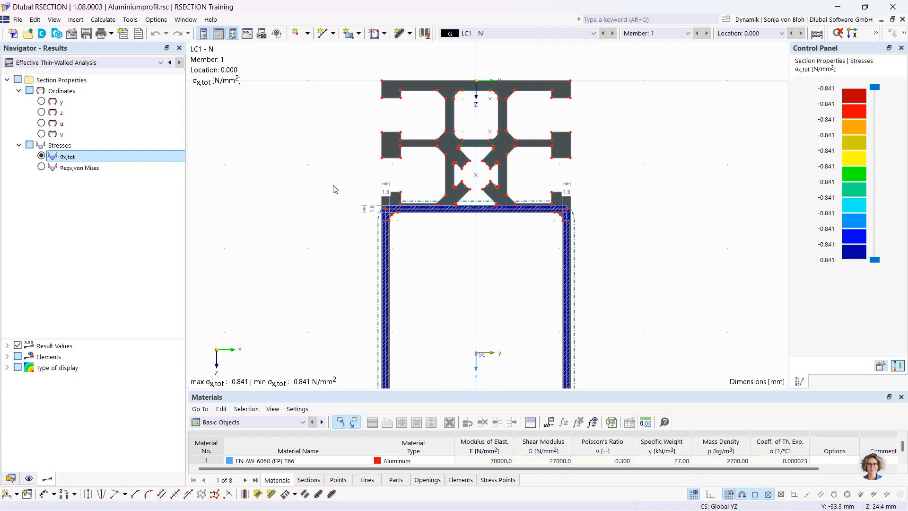
middle_click_drag(326, 187, 331, 209)
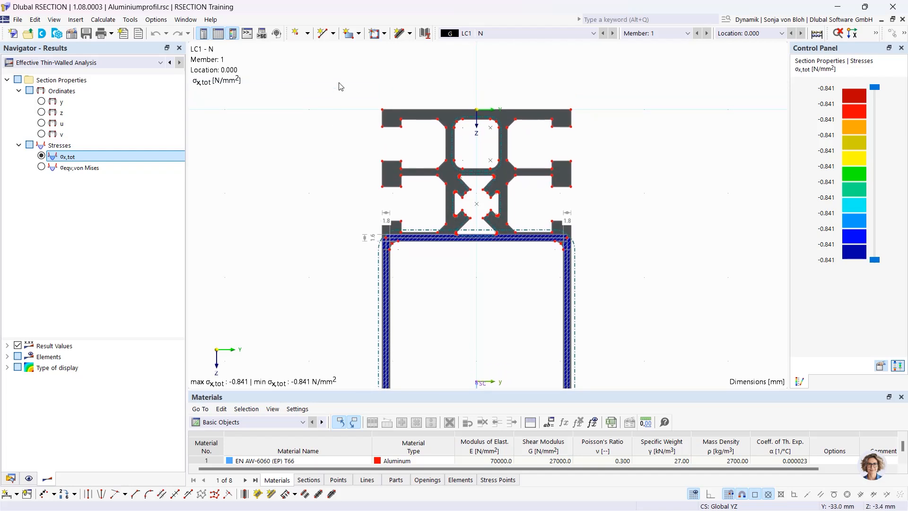
left_click_drag(338, 73, 632, 153)
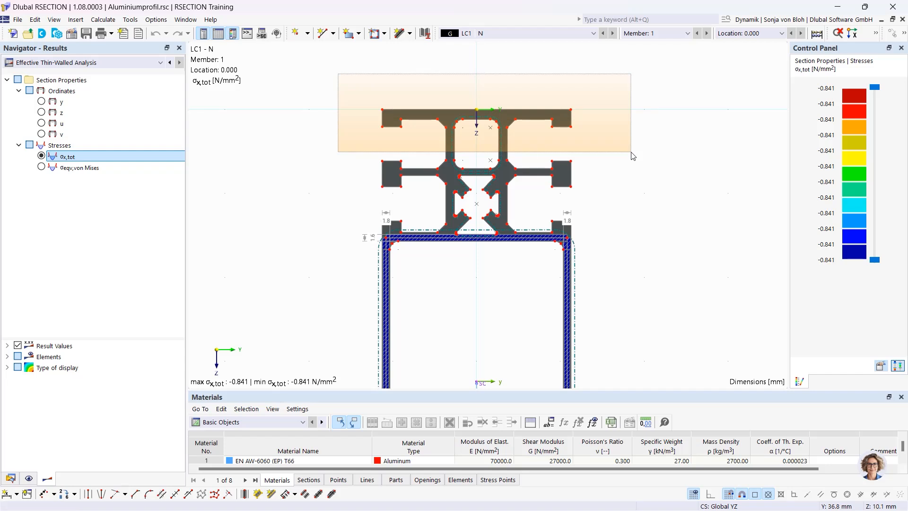
left_click_drag(631, 152, 631, 152)
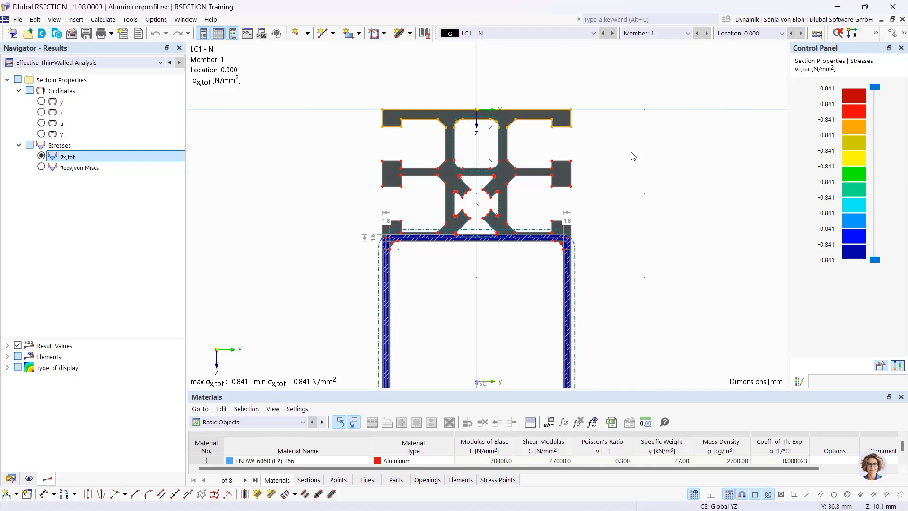
left_click(633, 155)
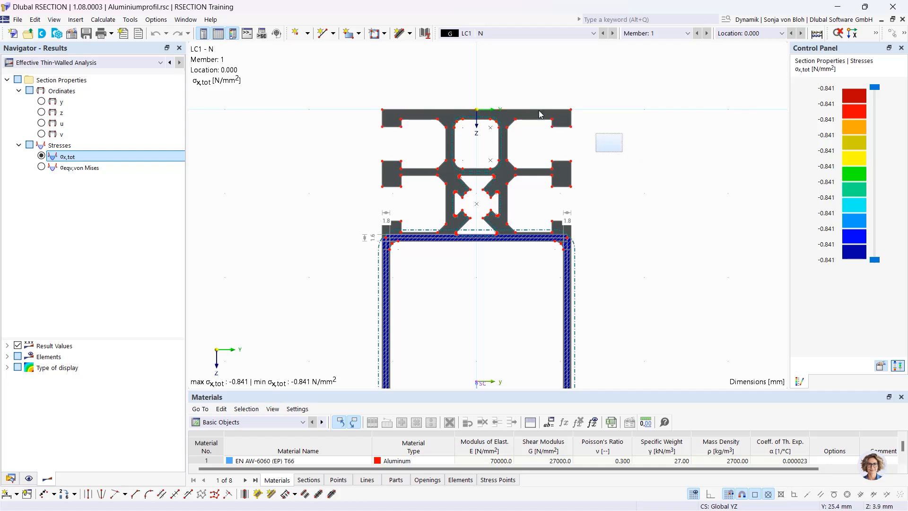
Select all objects touched by a crossing window over the upper flange, then select only the flange's top edge line
left_click_drag(622, 153, 316, 79)
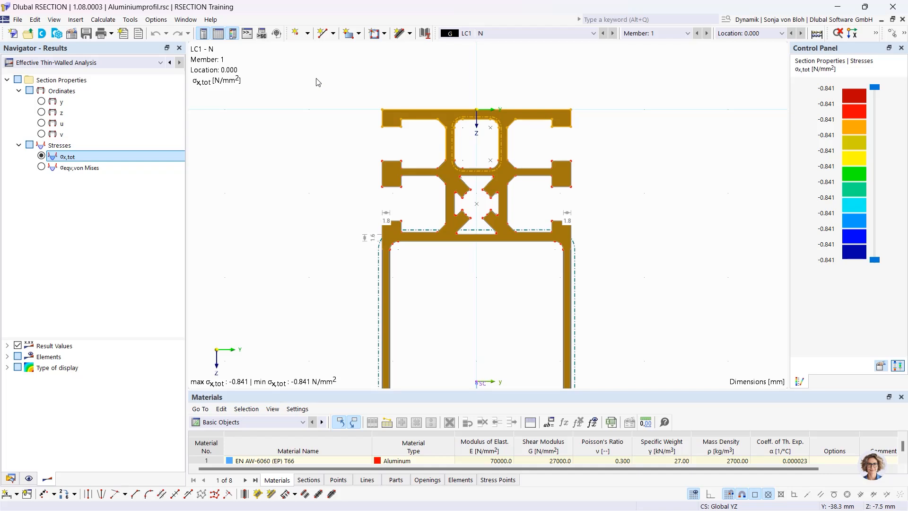
left_click(308, 97)
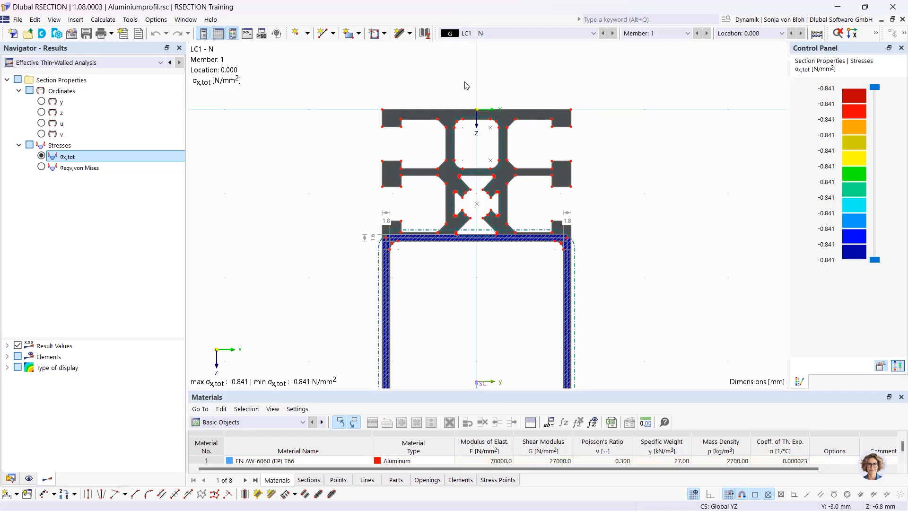
left_click(459, 112)
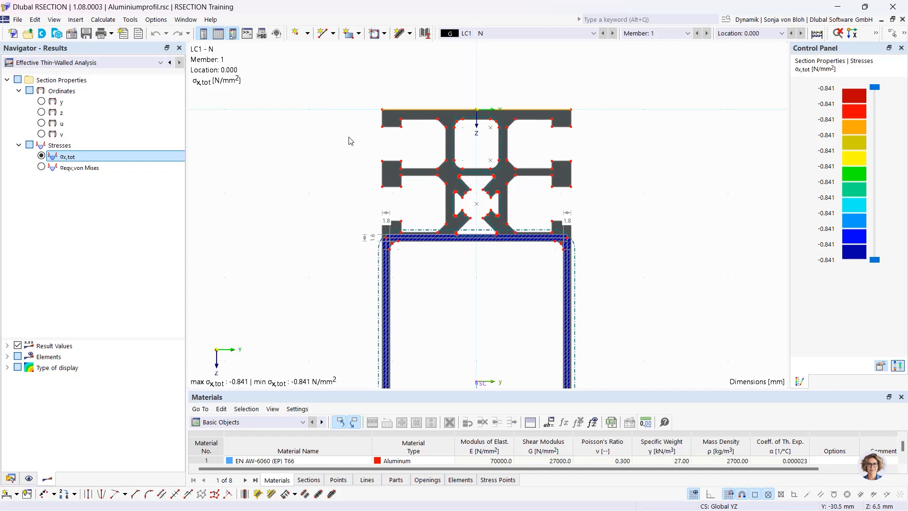
scroll(360, 138, "up", 2)
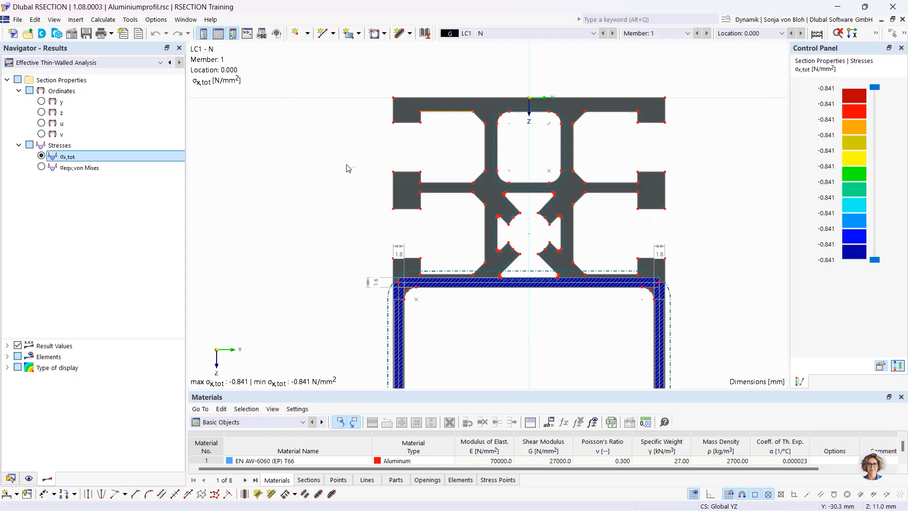
Start a new model named Example 1 with Thin-Walled Analysis as the analysis method
left_click(13, 35)
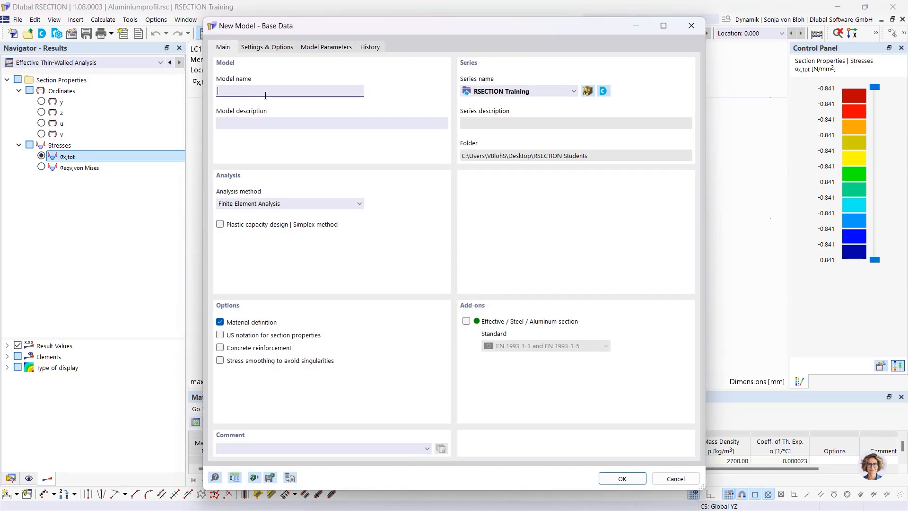
type("Example 1")
left_click(355, 207)
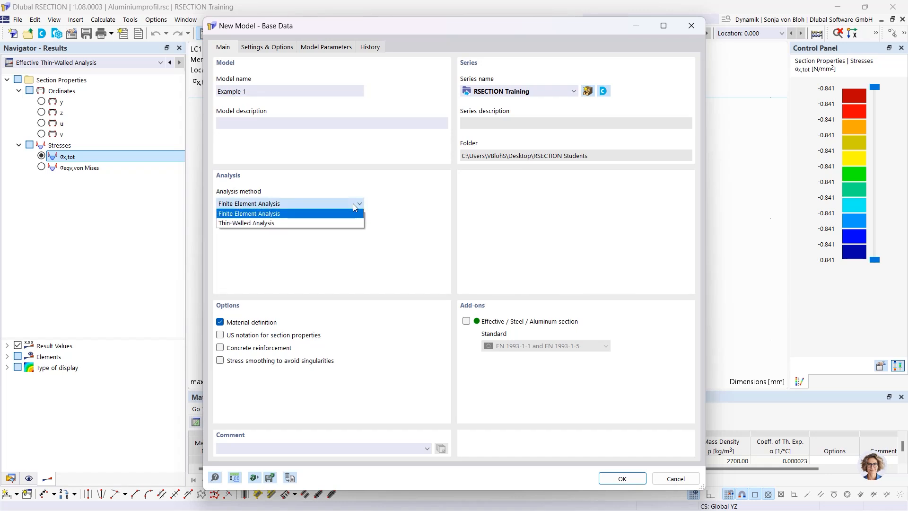
left_click(281, 224)
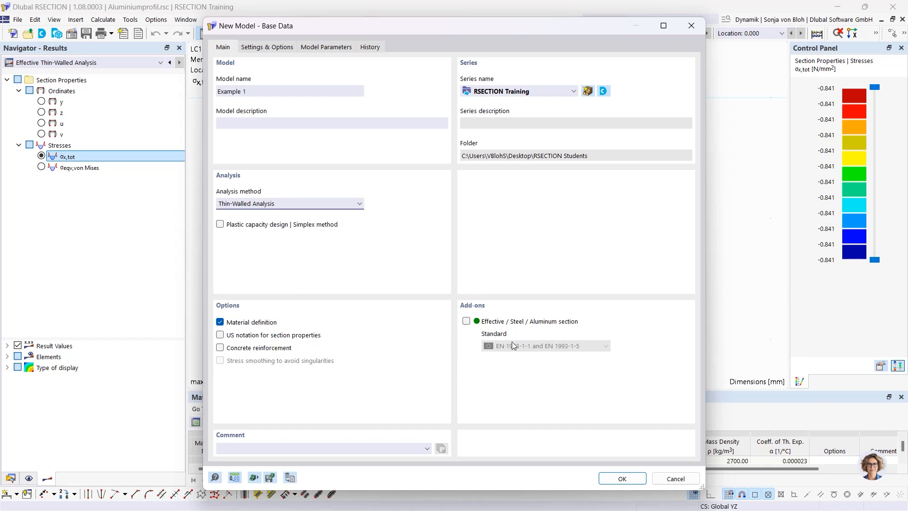
Activate the Effective / Steel / Aluminum section add-on with the standard EN 1993-1-1 and EN 1993-1-5
left_click(466, 321)
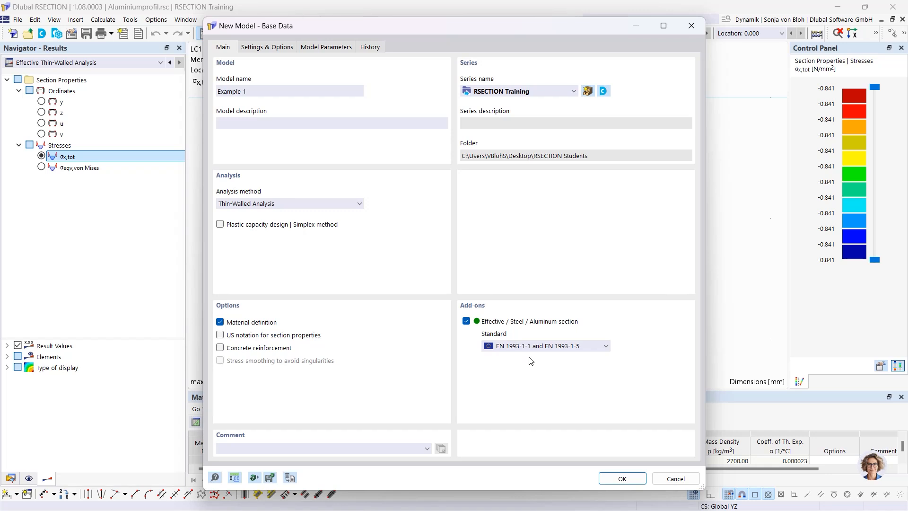
left_click(568, 346)
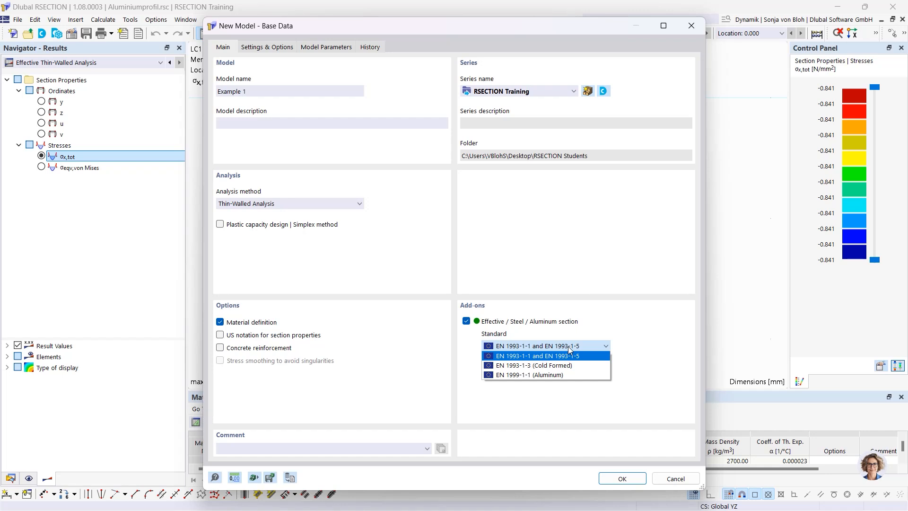
left_click(530, 358)
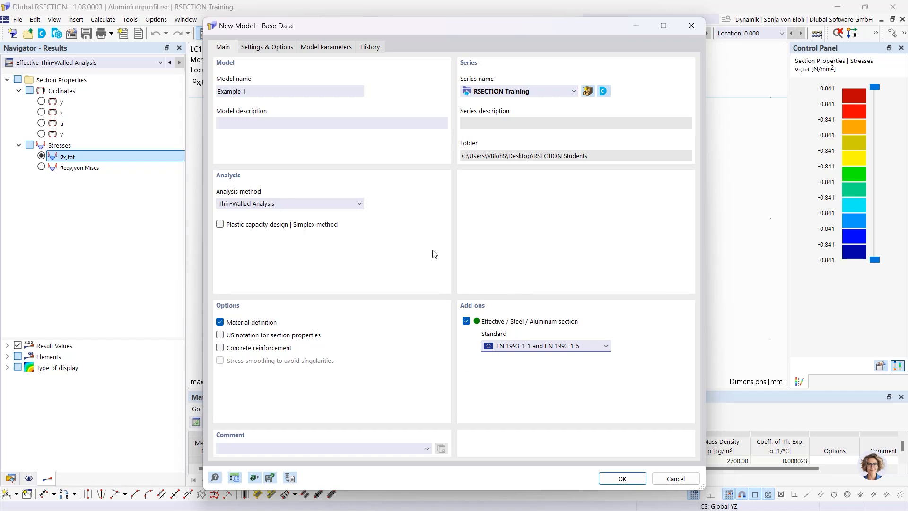
Review the model's settings and options, leave the manufacturing type unspecified, and create the Example 1 model
left_click(275, 49)
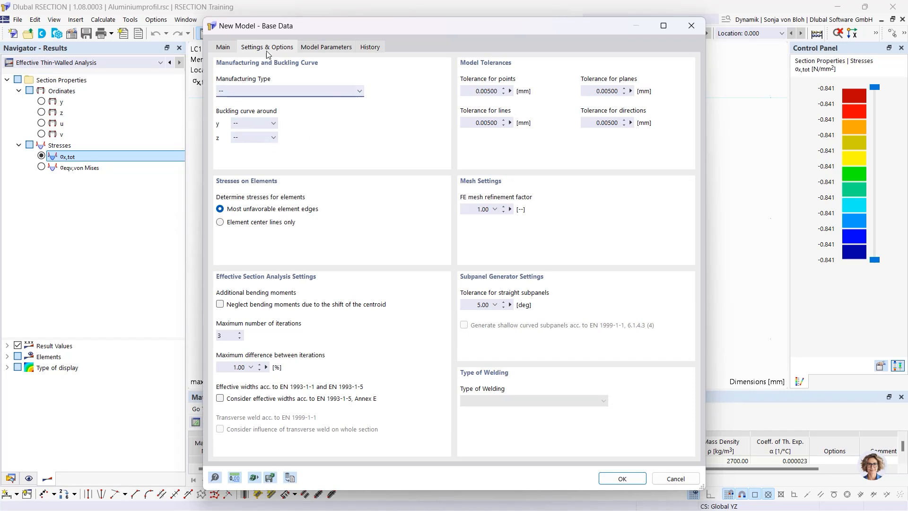
left_click(246, 97)
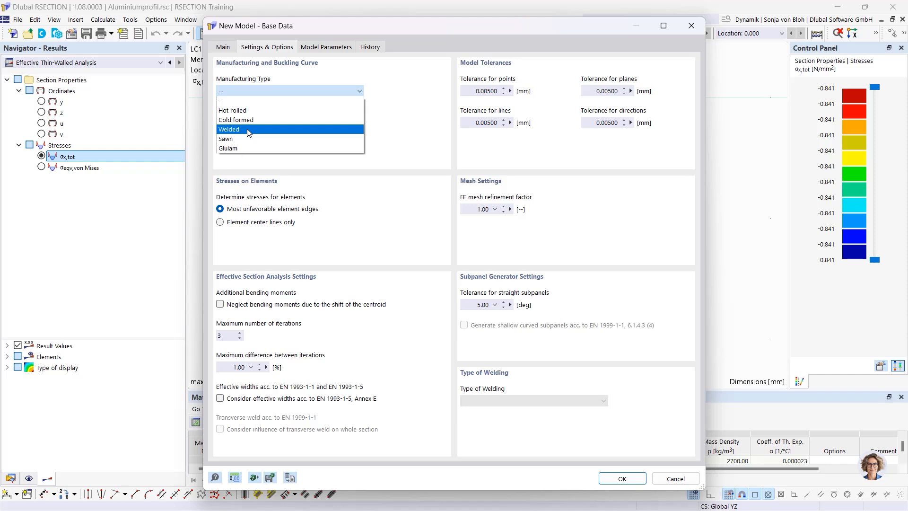
left_click(259, 103)
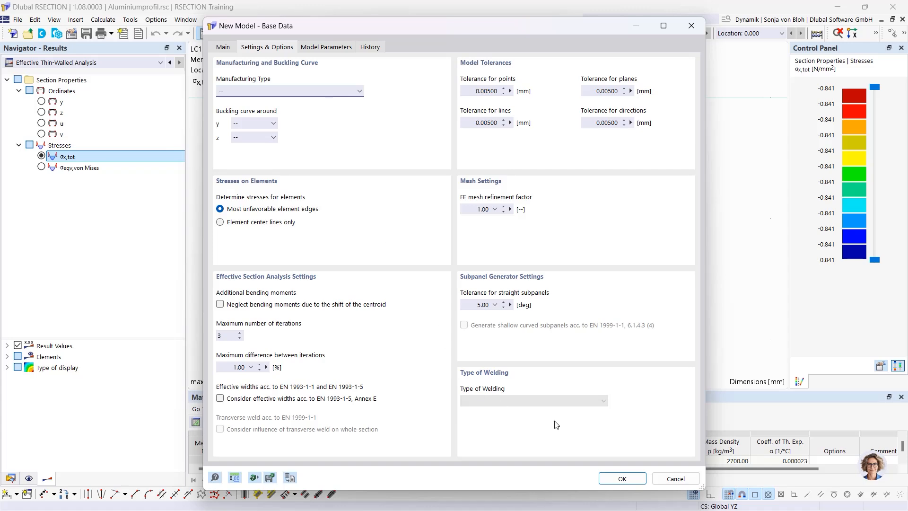
left_click(622, 478)
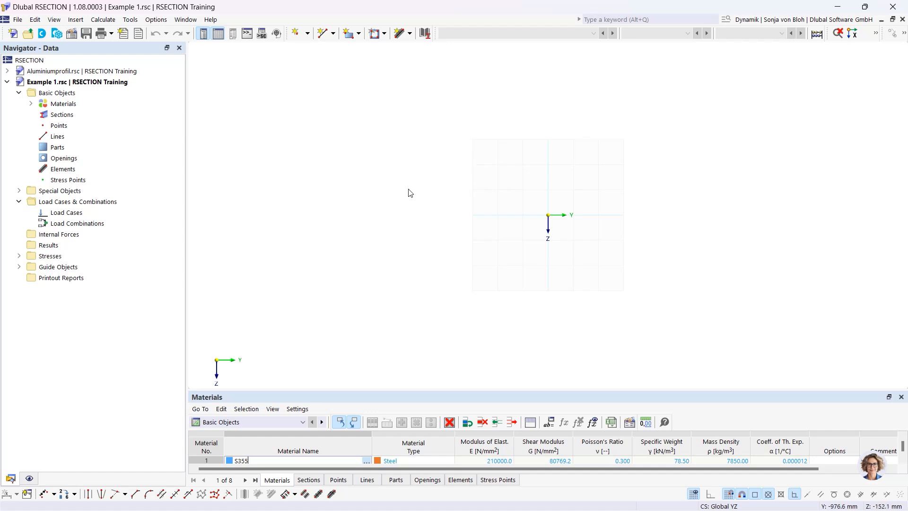
Open the S355 material of Example 1 for editing
left_click(31, 103)
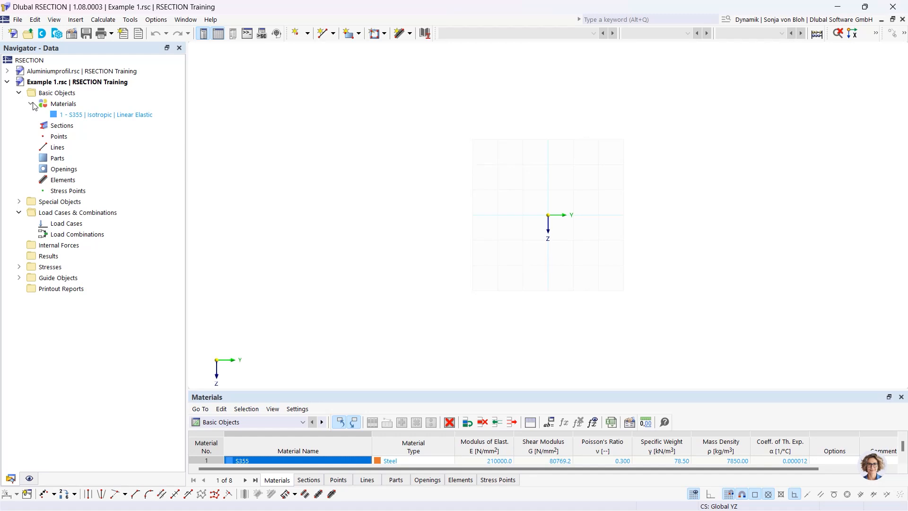
double_click(86, 116)
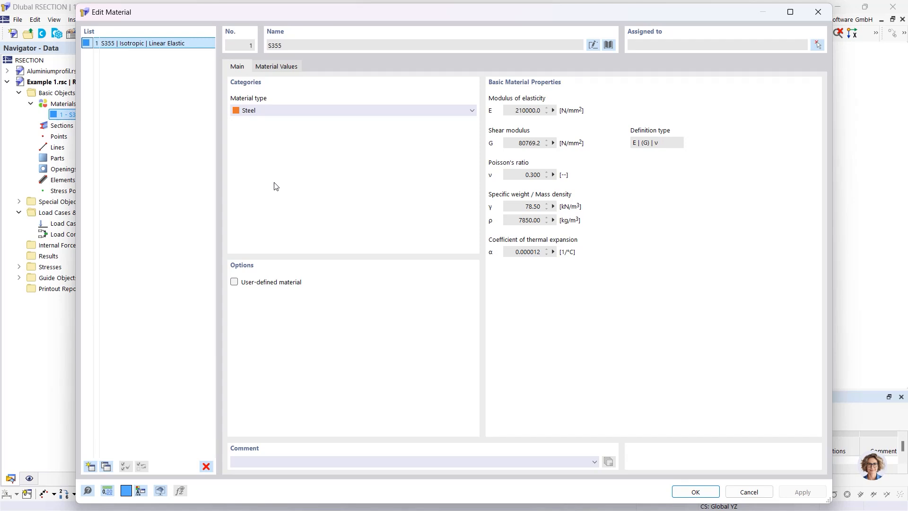
Enter S235 manually as the material's name
left_click(593, 44)
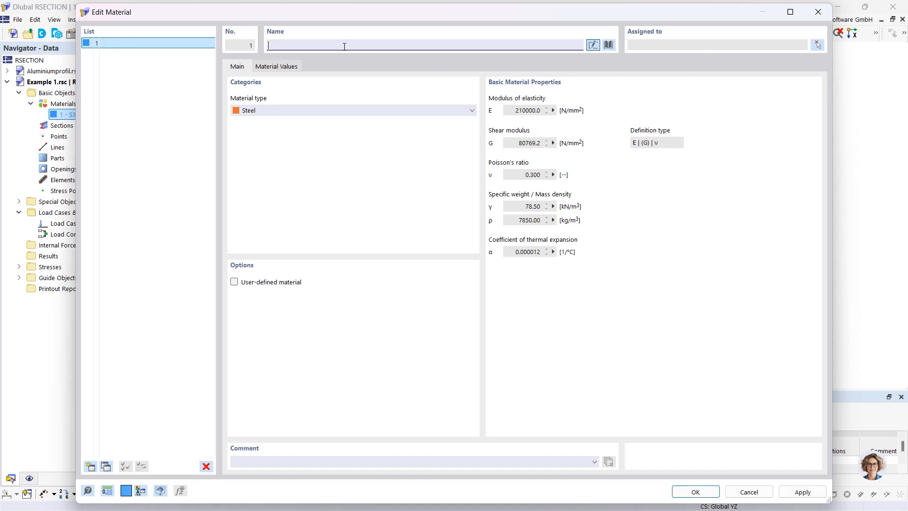
type("S235")
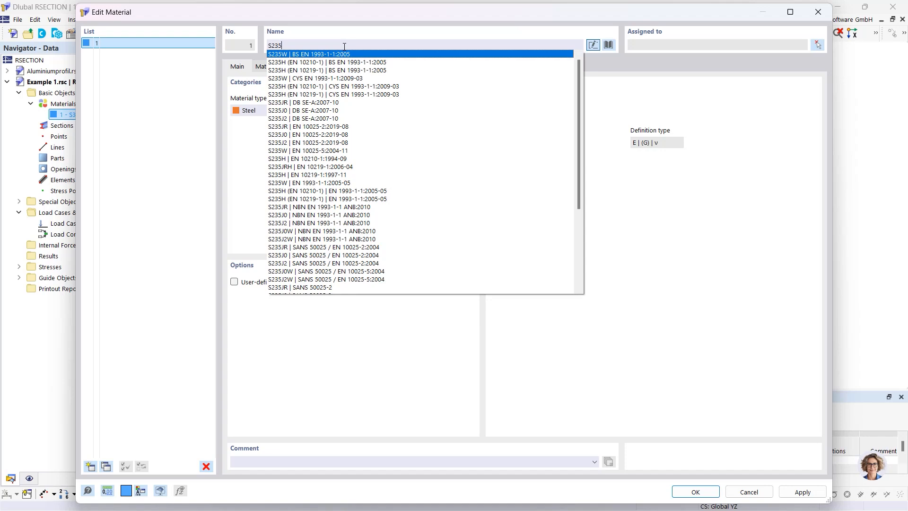
left_click(527, 24)
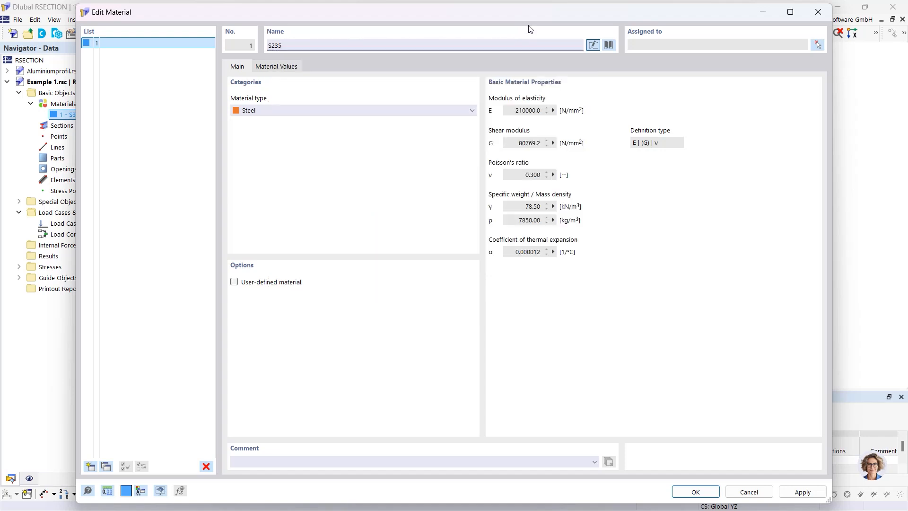
Assign S355 to EN 1993-1-1:2005-05 from the material library, filtering by material type Steel and searching for S 355
left_click(608, 45)
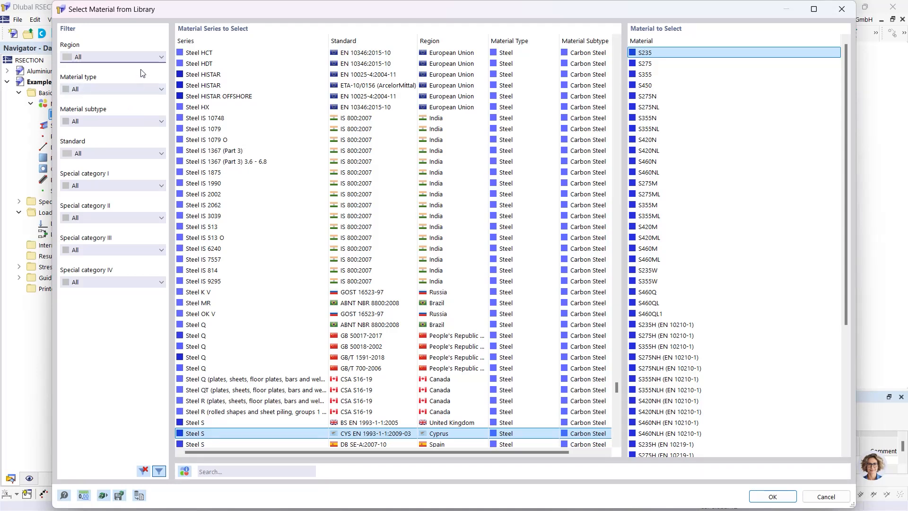
left_click(140, 89)
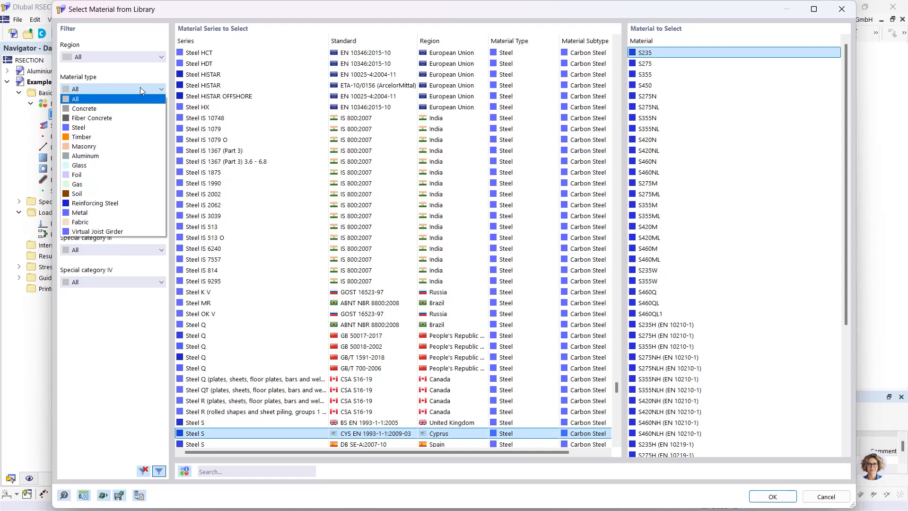
left_click(113, 127)
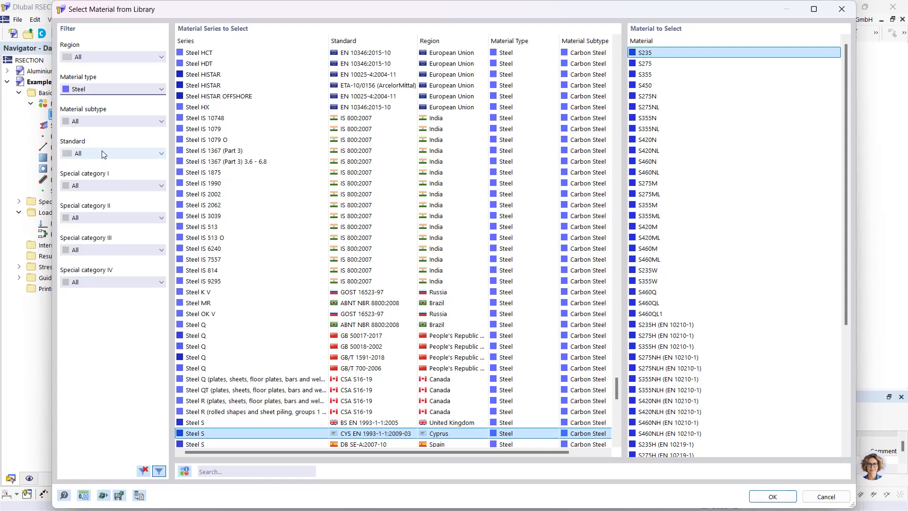
left_click(215, 473)
type("S 355")
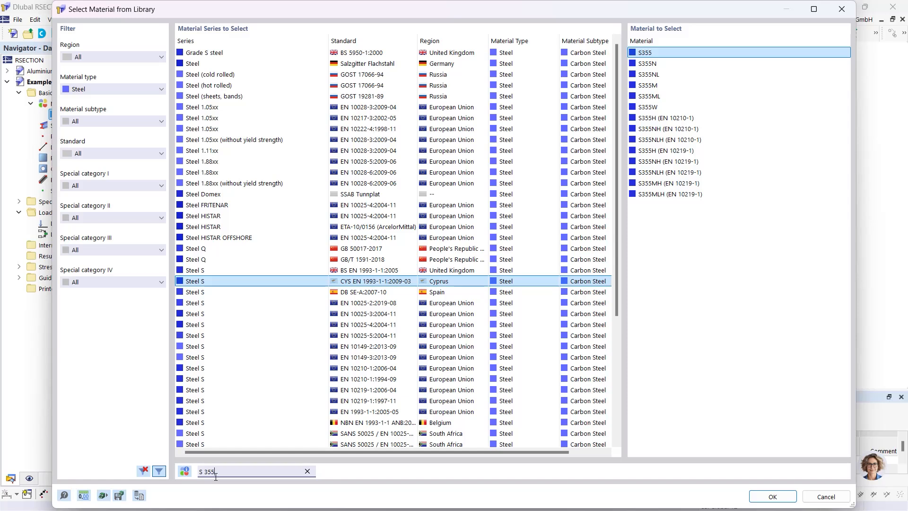
left_click(372, 412)
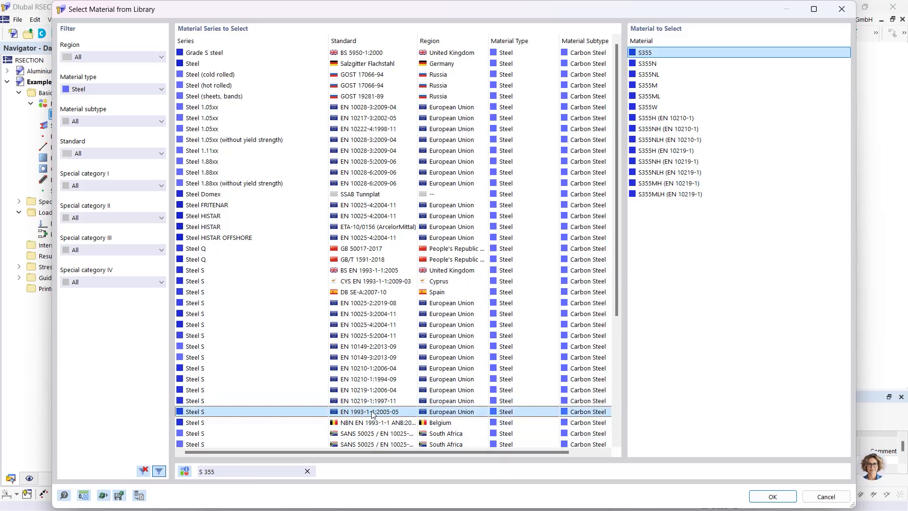
left_click(787, 492)
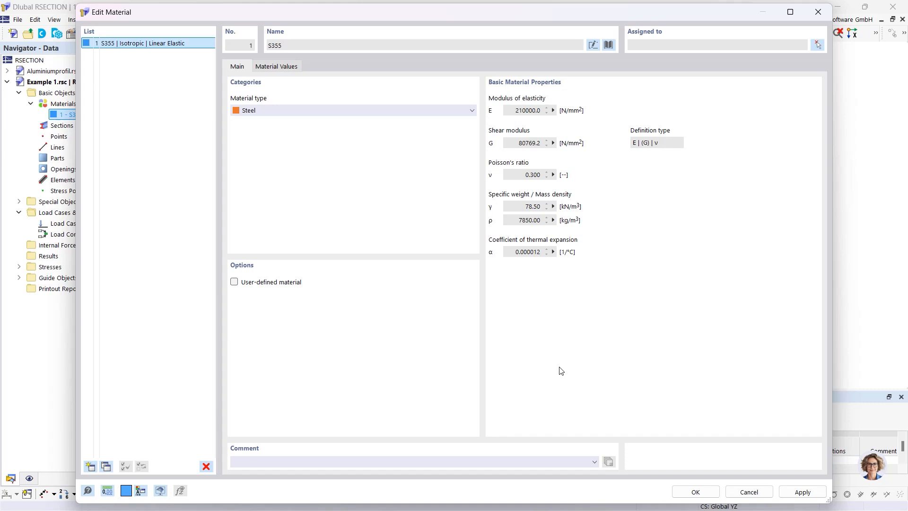
Make the S355 material user-defined, inspect its editable material values, and turn the user-defined option off again
left_click(234, 282)
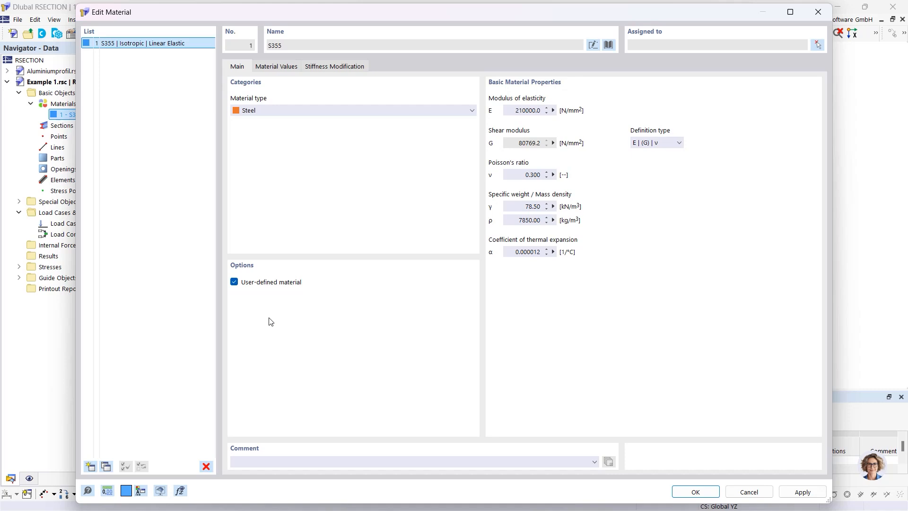
left_click(277, 67)
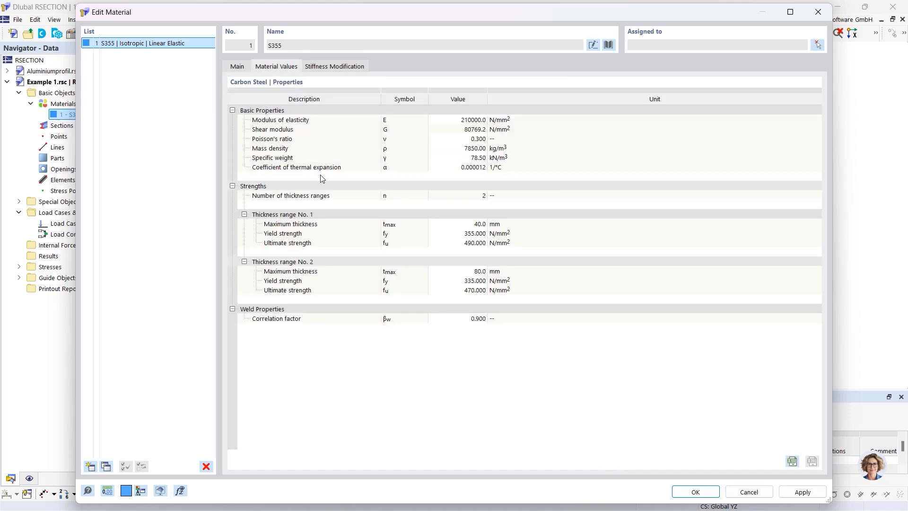
left_click(443, 120)
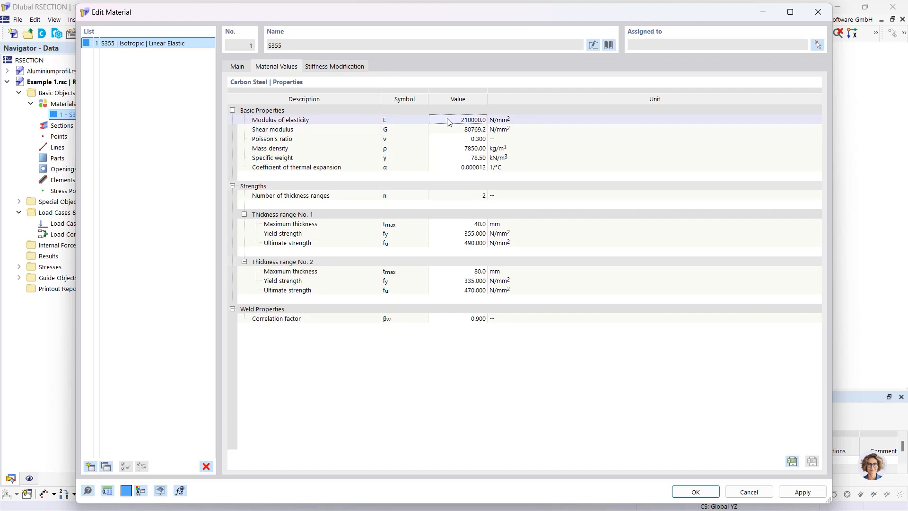
left_click(239, 68)
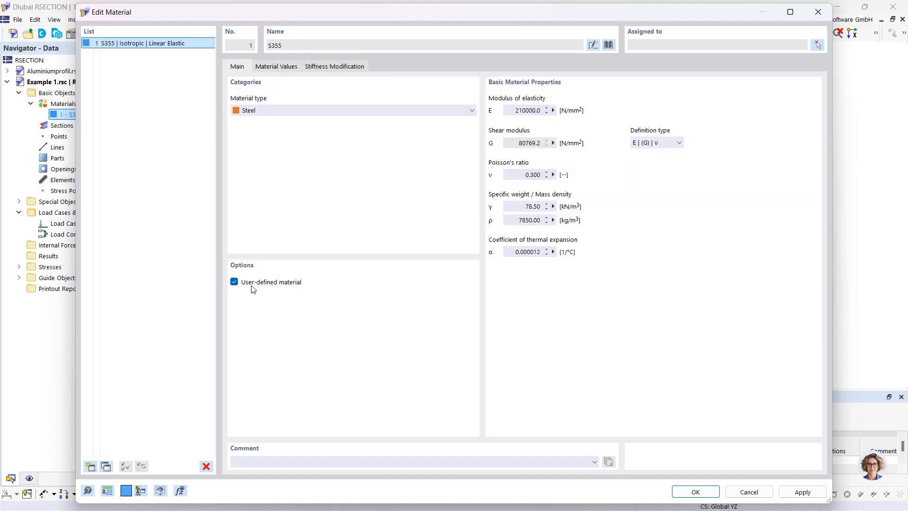
left_click(234, 281)
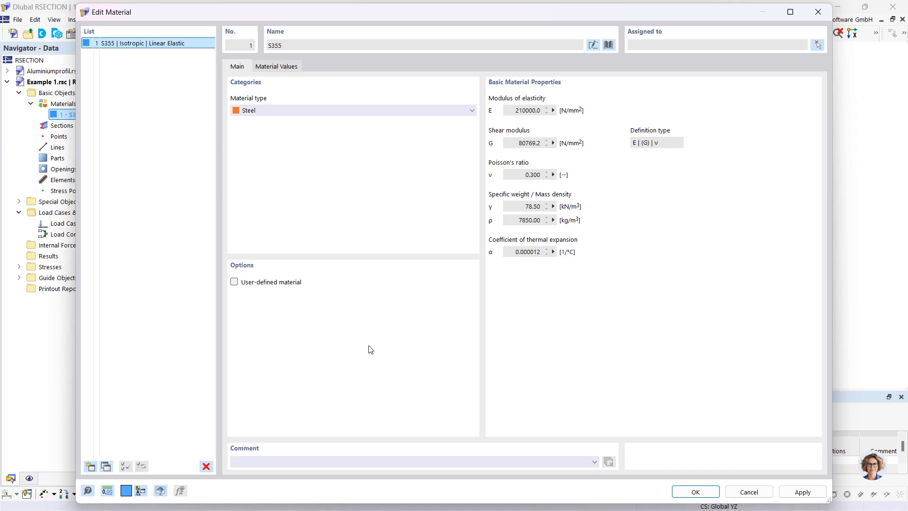
Accept the S355 material definition
left_click(681, 492)
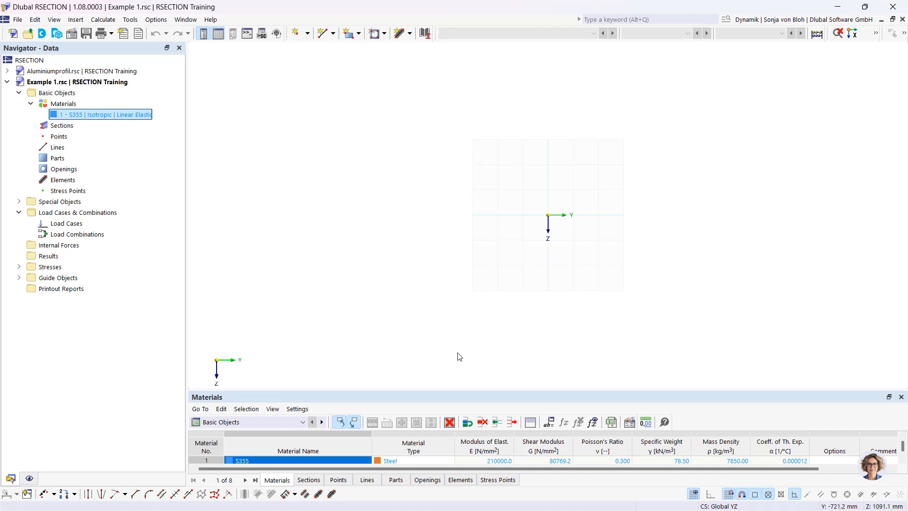
left_click(57, 160)
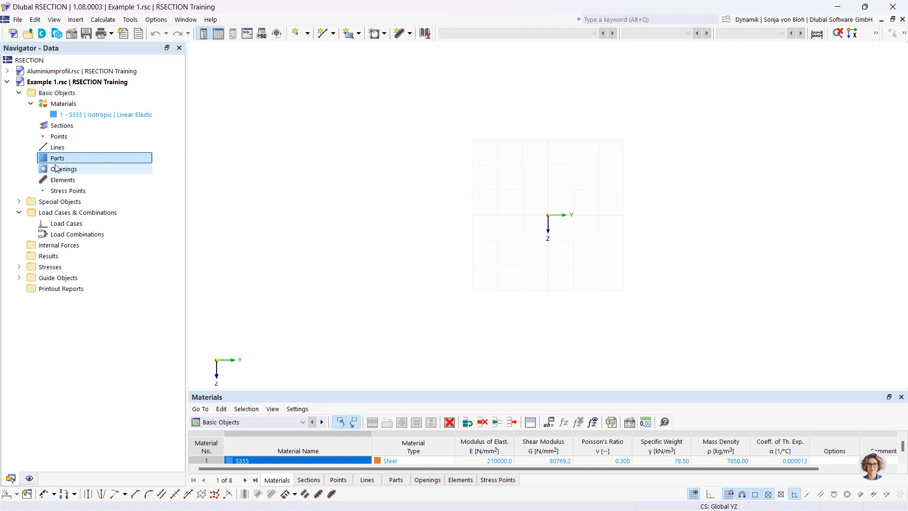
left_click(409, 33)
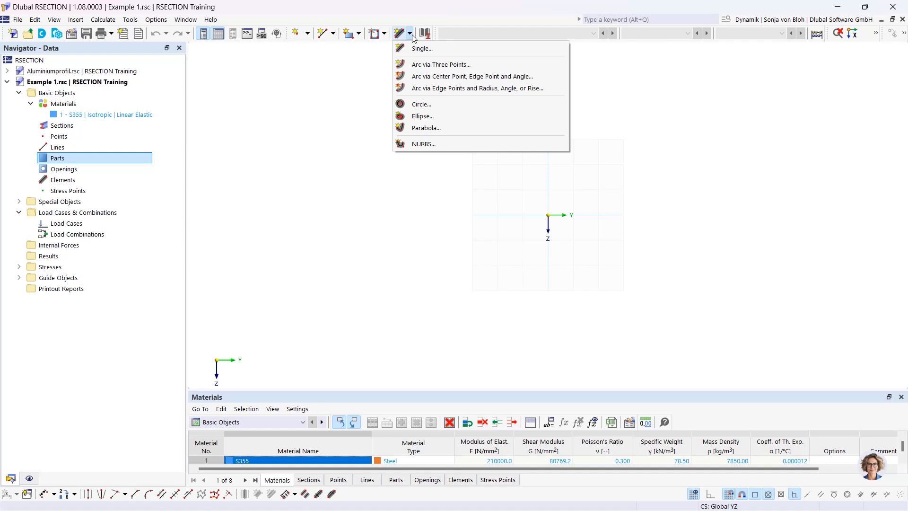
left_click(110, 168)
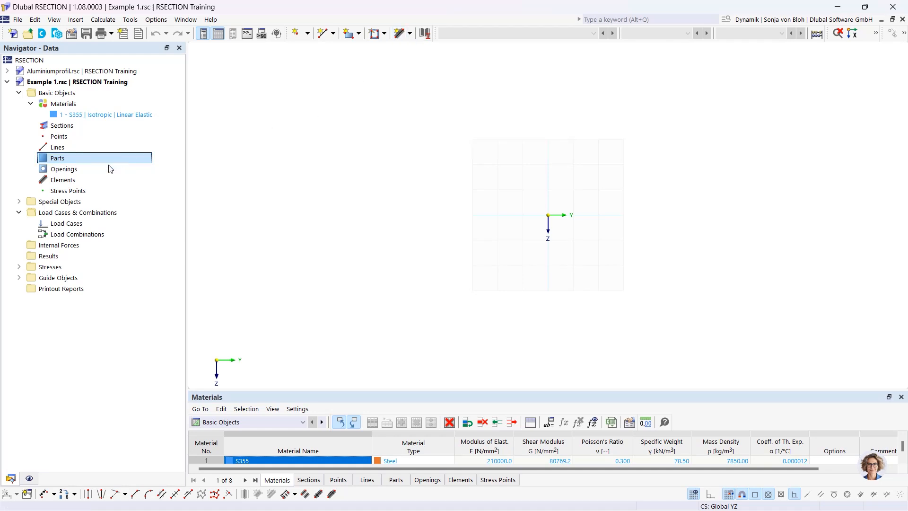
left_click(74, 181)
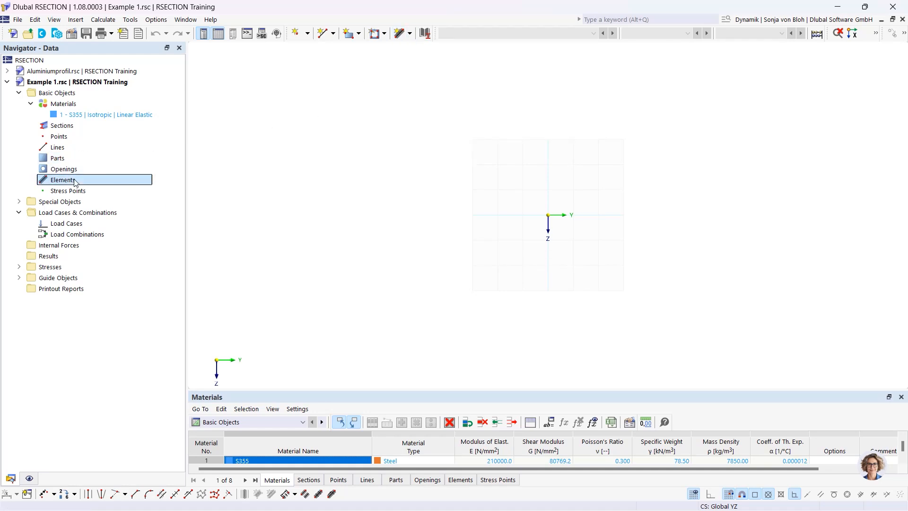
right_click(75, 182)
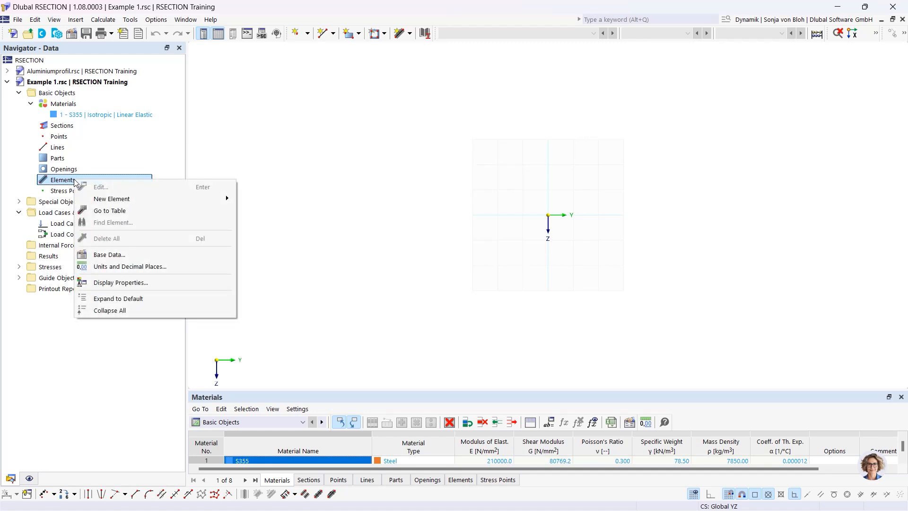
Place a single horizontal element by length and direction at the origin, 150 mm long and 10.7 mm thick
mouse_move(122, 201)
left_click(409, 34)
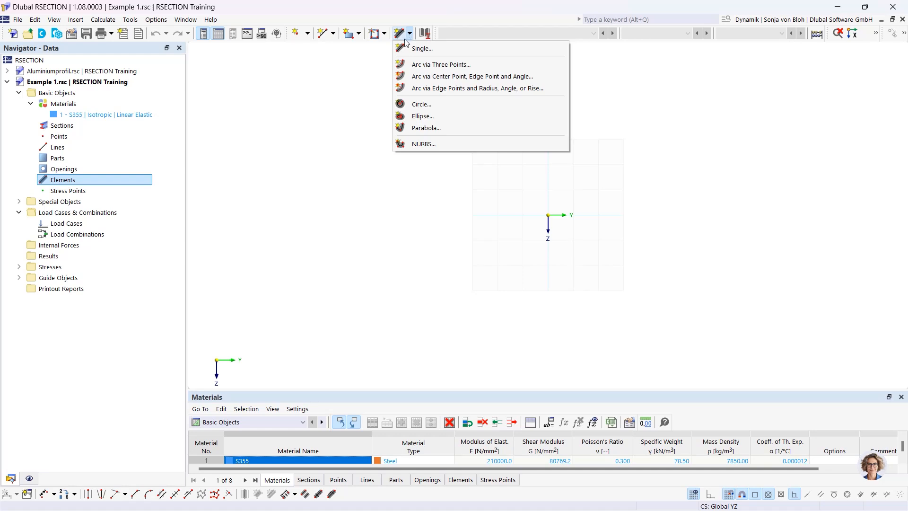
left_click(415, 49)
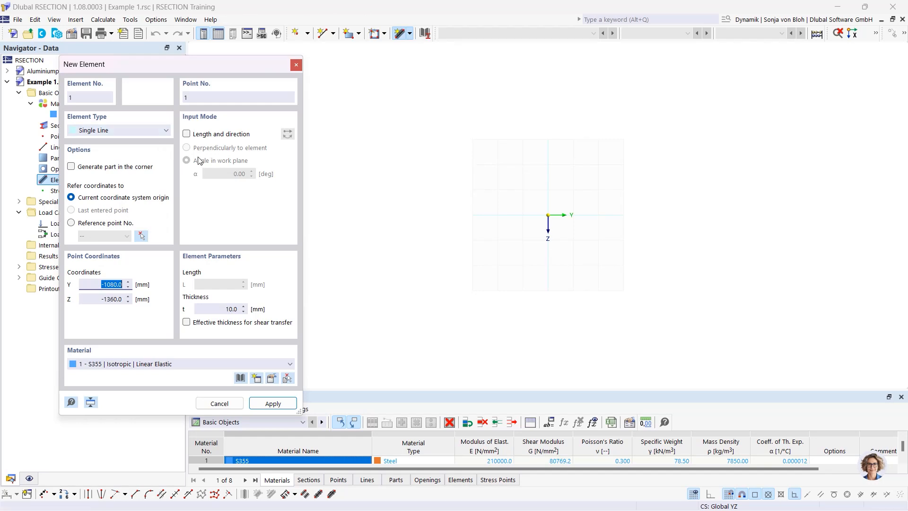
left_click(186, 134)
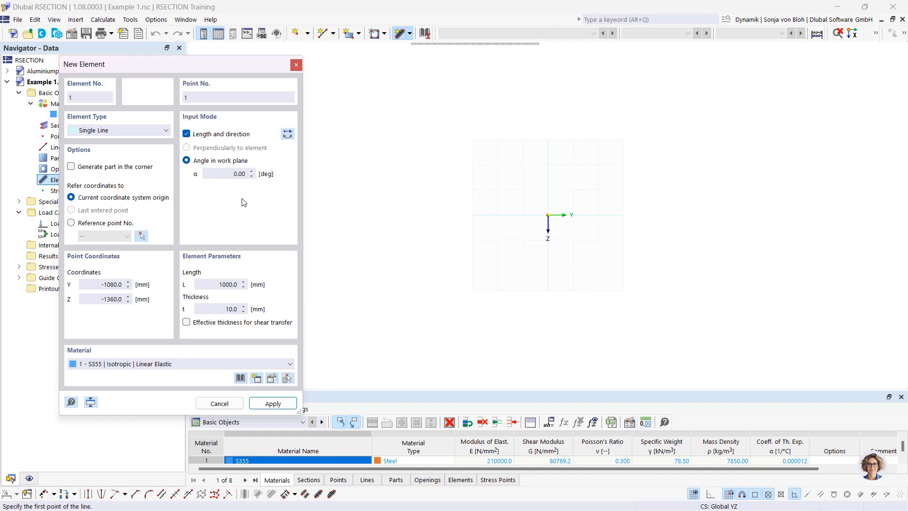
double_click(232, 284)
type("150")
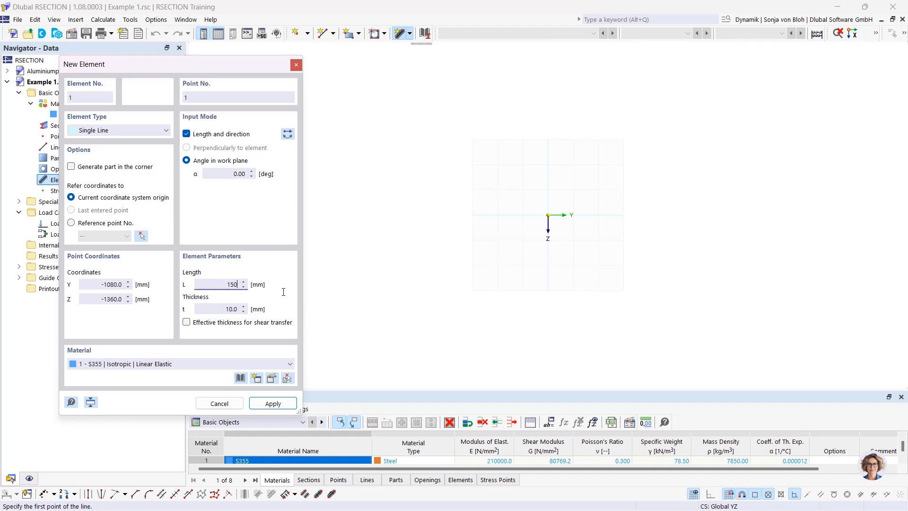
key("Tab")
type("10,7")
scroll(571, 221, "up", 6)
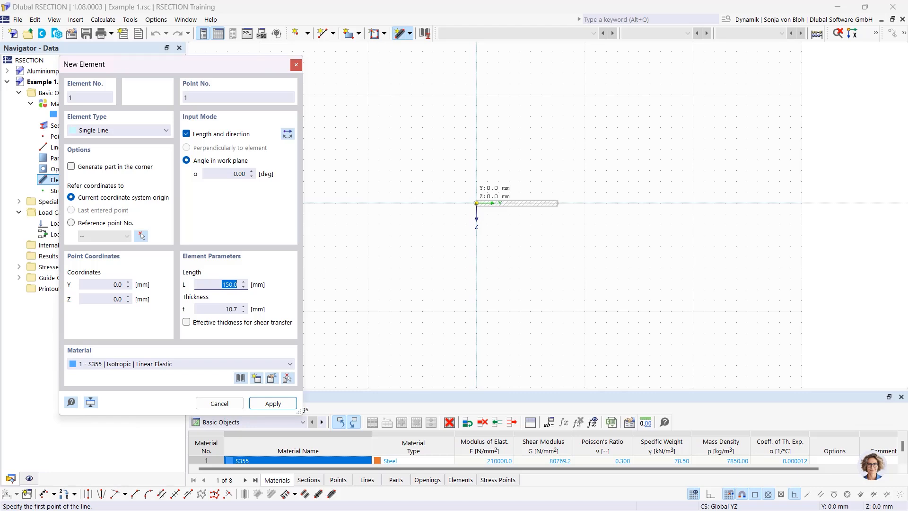
left_click(476, 202)
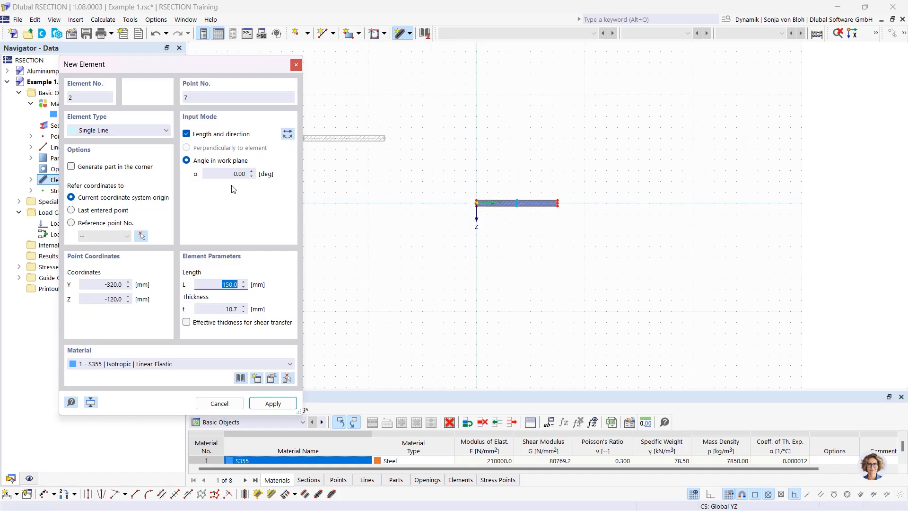
Place a vertical single element running up from the flange's midpoint at 90°, 289.3 mm long and 7.1 mm thick
left_click(226, 174)
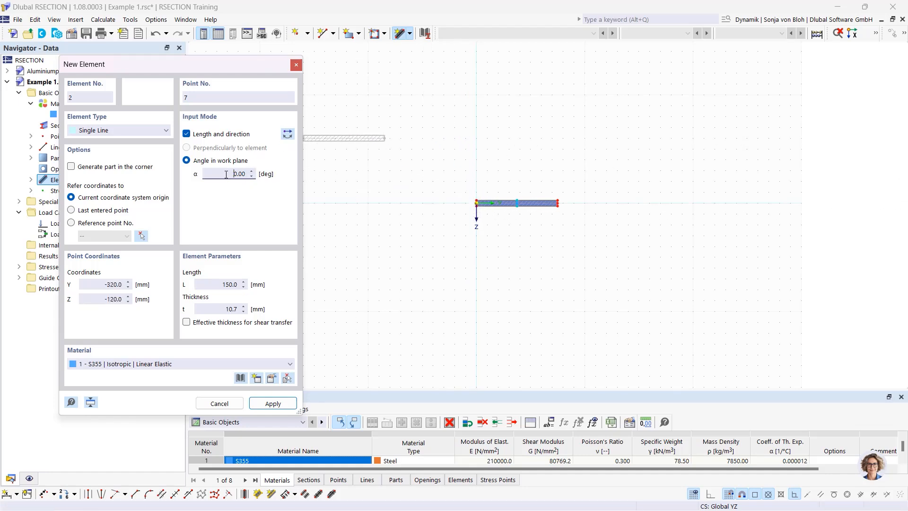
left_click(286, 134)
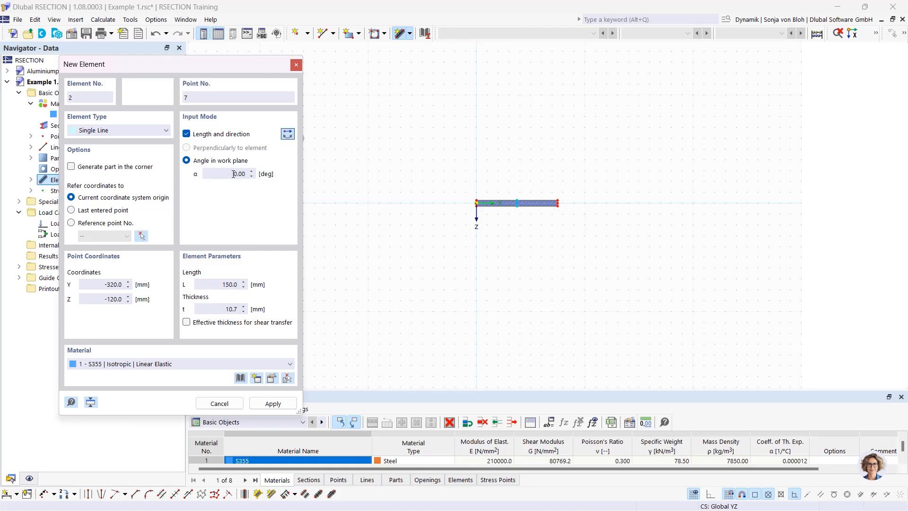
left_click_drag(230, 174, 263, 176)
type("90")
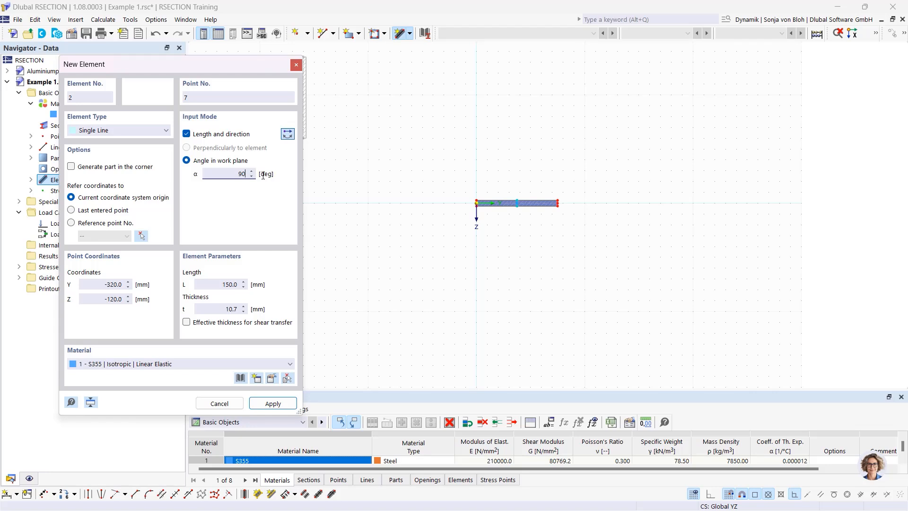
left_click(206, 285)
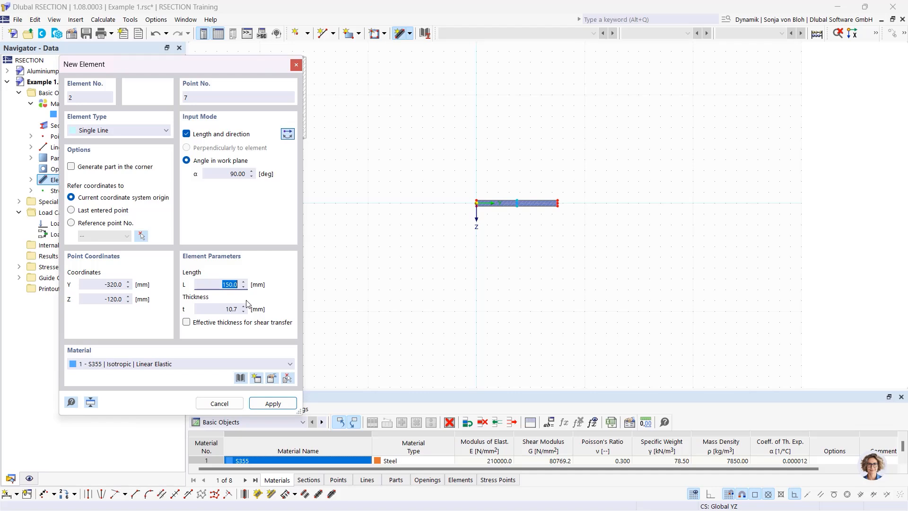
type("289.3")
key("Tab")
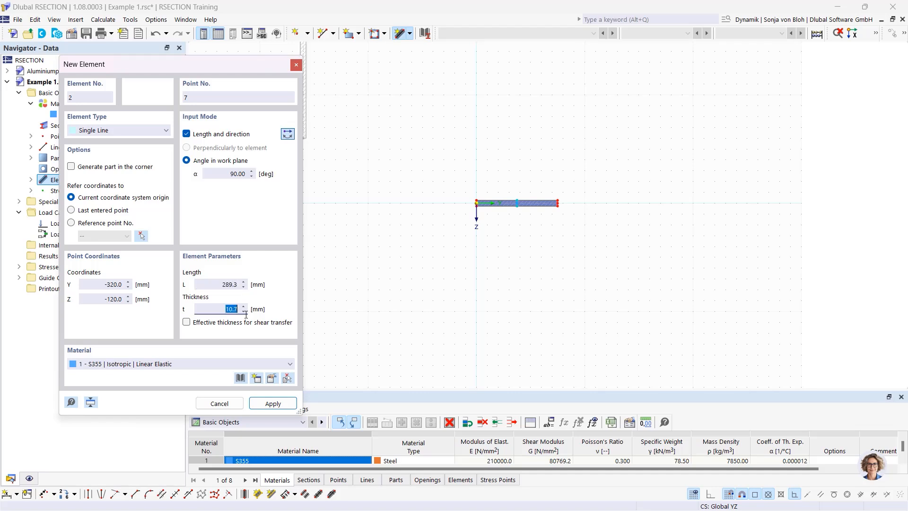
type("7,1")
key("Return")
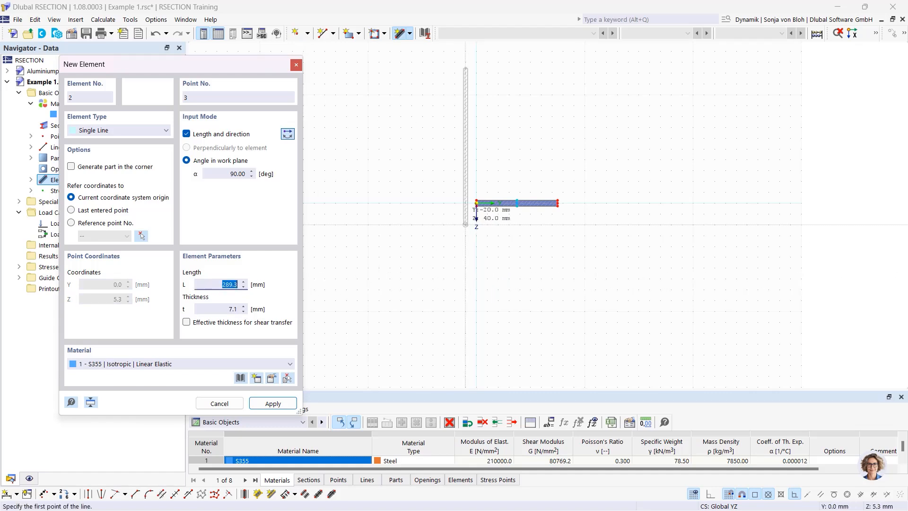
scroll(492, 203, "up", 2)
scroll(534, 205, "up", 2)
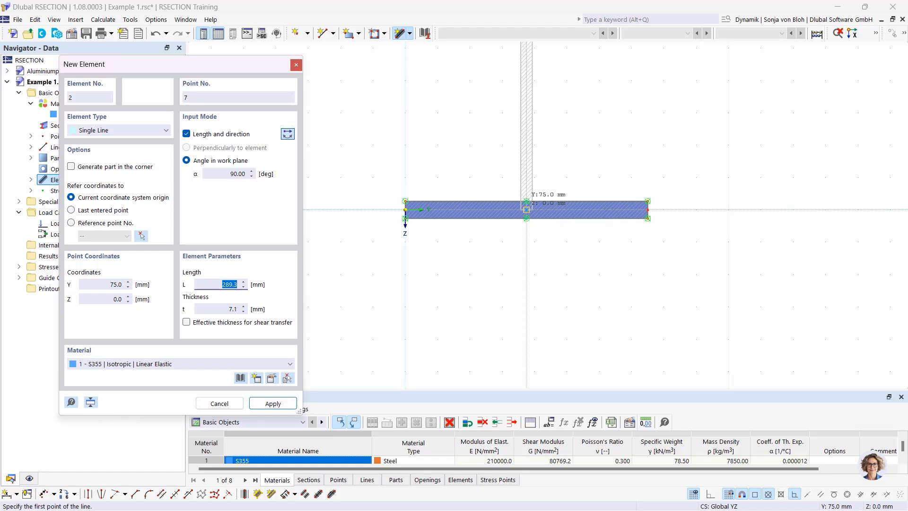
left_click(526, 209)
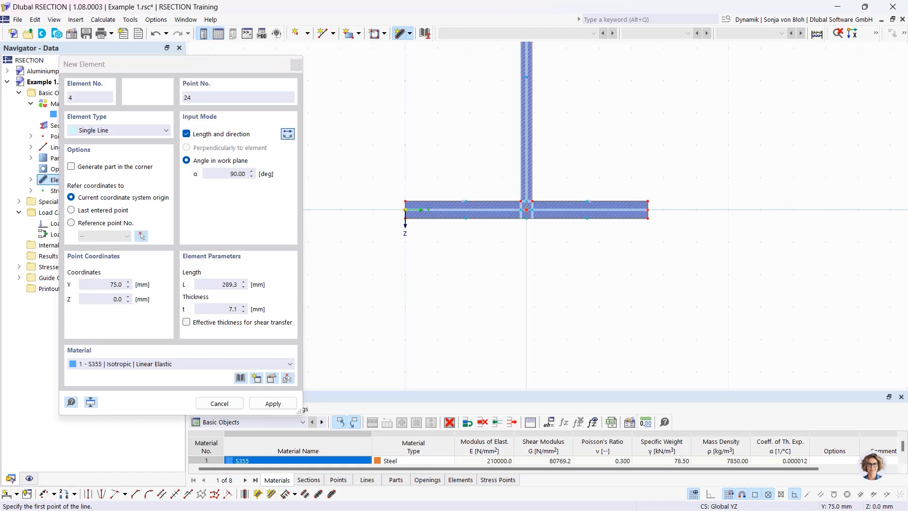
Place the left half of the upper flange from the web's top end at 0°, 75 mm long and 10.7 mm thick
scroll(539, 303, "down", 4)
middle_click_drag(535, 258, 532, 345)
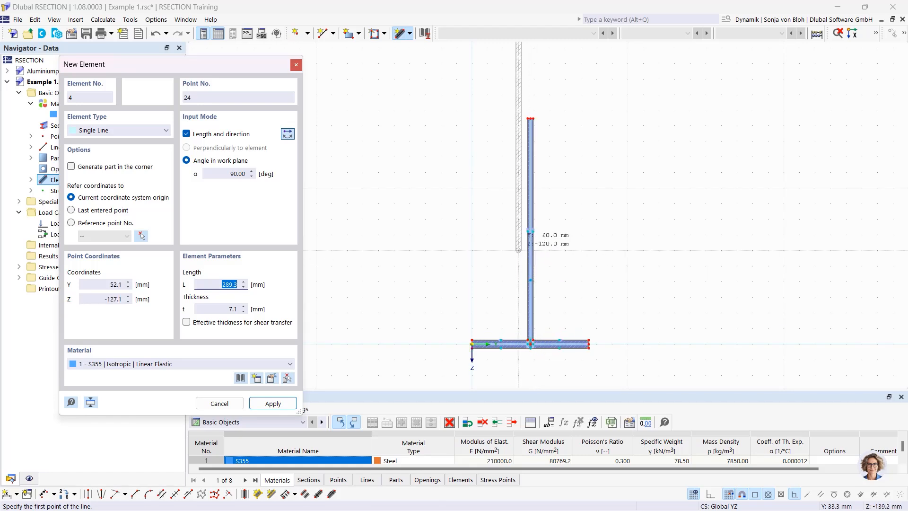
left_click_drag(228, 174, 309, 180)
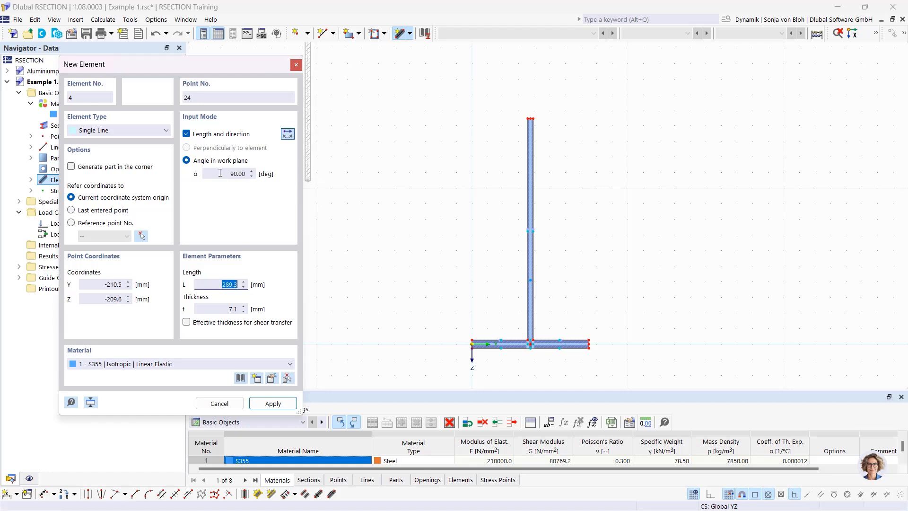
left_click(252, 173)
type("0")
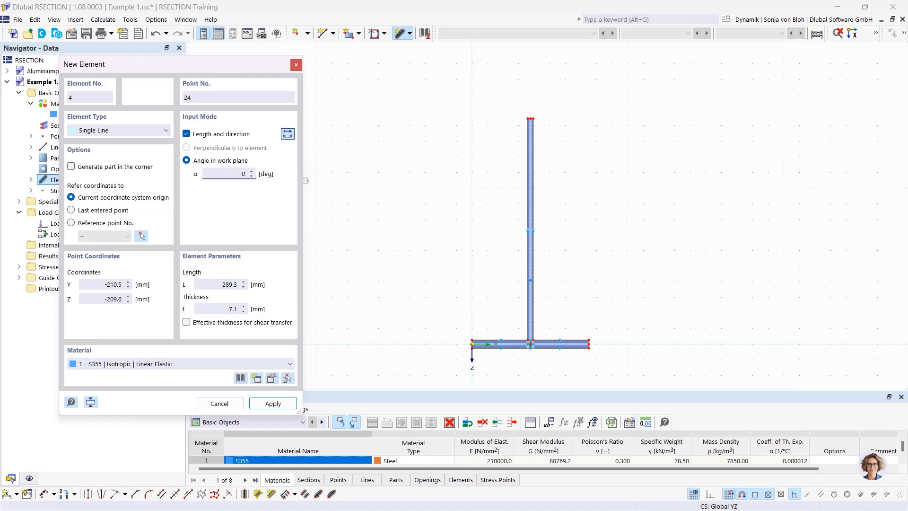
left_click_drag(208, 284, 273, 286)
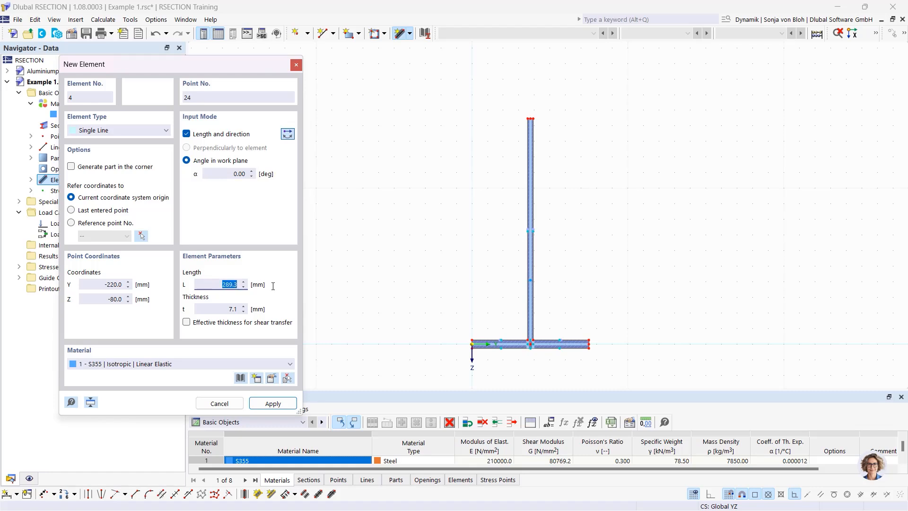
type("75")
left_click_drag(223, 310, 267, 315)
type("10,7")
key("Tab")
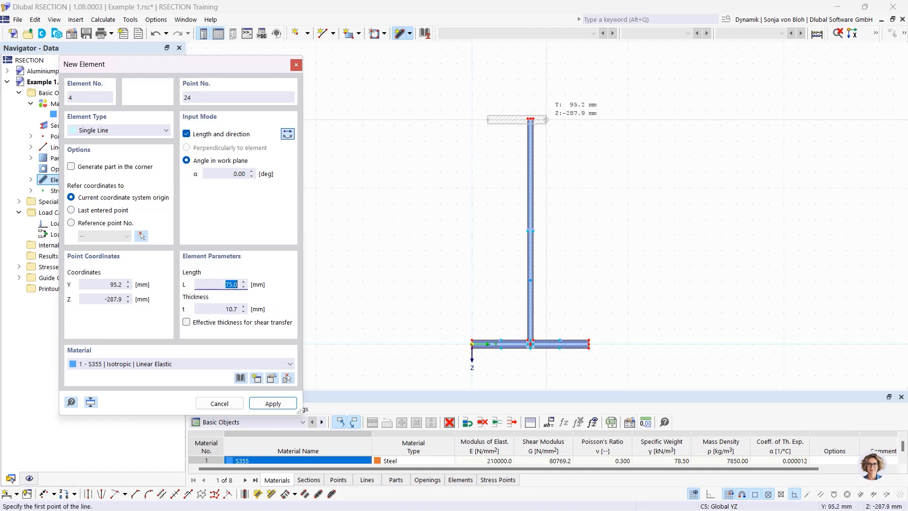
scroll(522, 132, "up", 5)
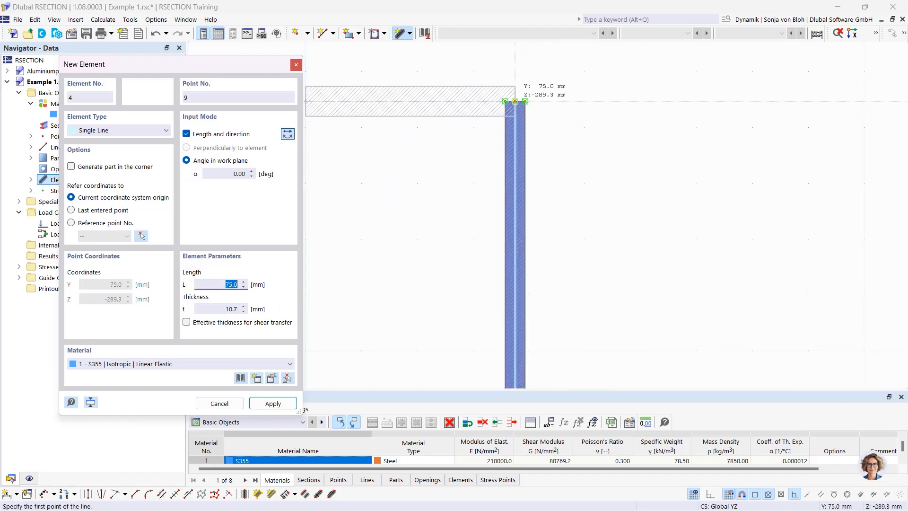
left_click(515, 101)
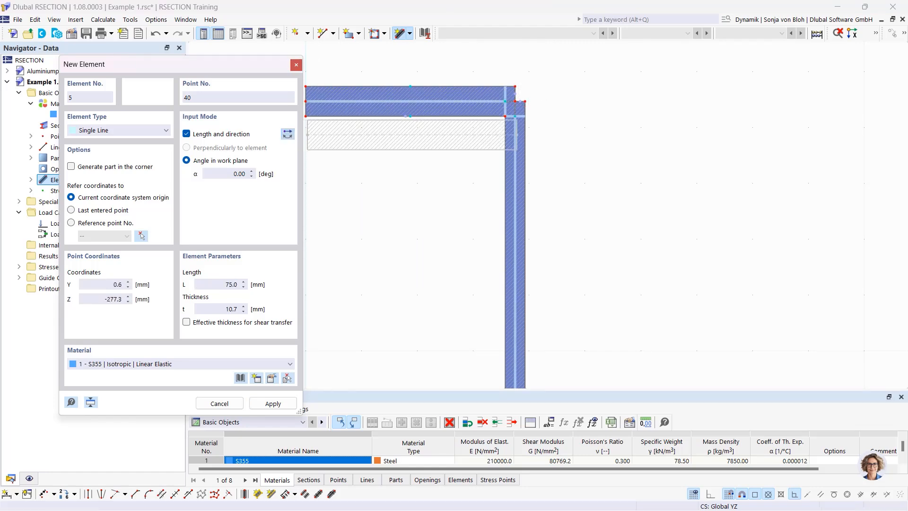
Reverse the element direction, place the right 75 mm half of the upper flange from the web's top end, and finish element input
scroll(530, 118, "up", 3)
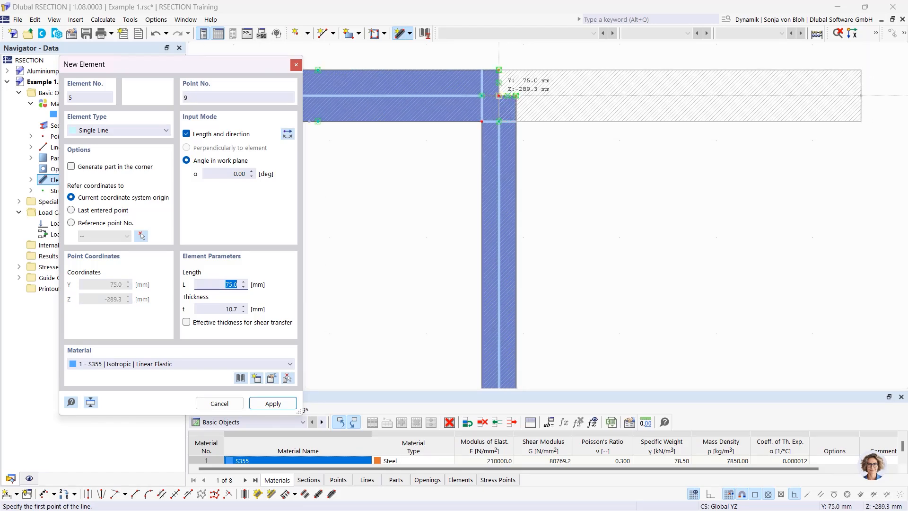
left_click(499, 95)
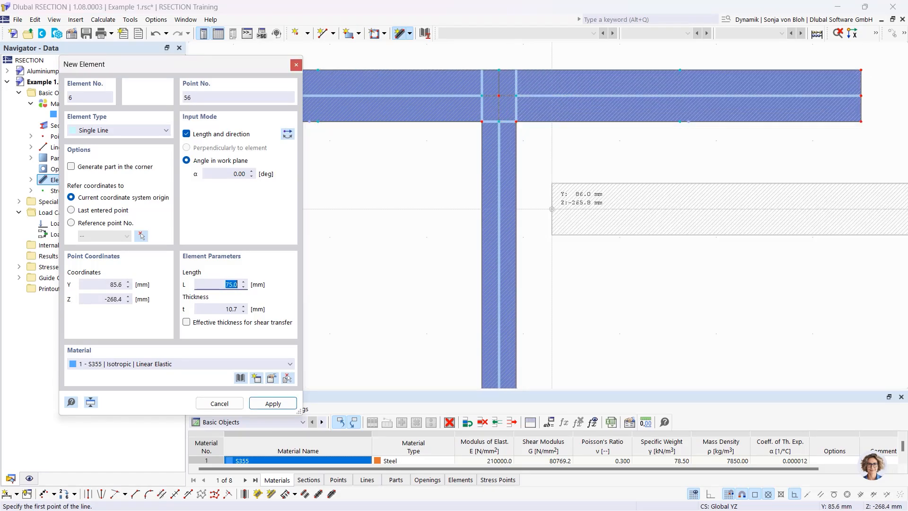
scroll(562, 234, "down", 2)
scroll(561, 234, "down", 4)
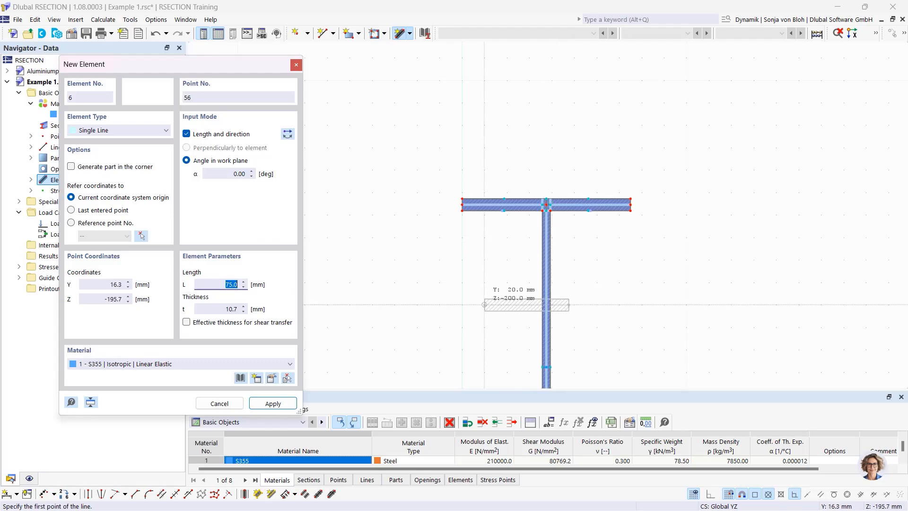
middle_click_drag(482, 310, 469, 142)
scroll(469, 143, "down", 2)
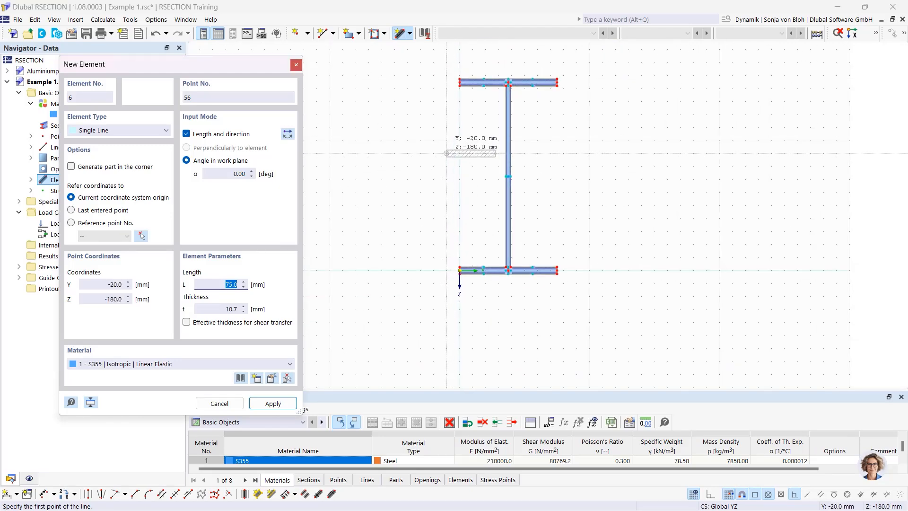
key("Escape")
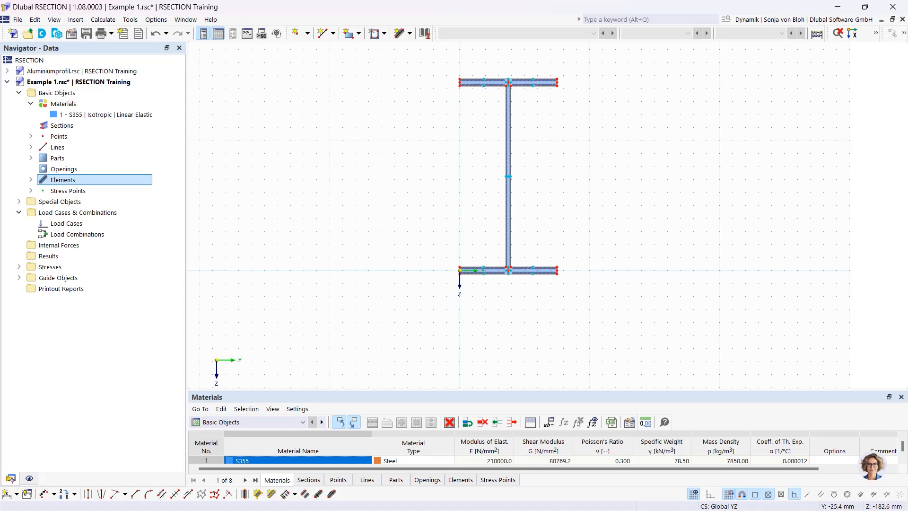
Round both inner corners between the upper flange and the web with a 15 mm radius
left_click(149, 493)
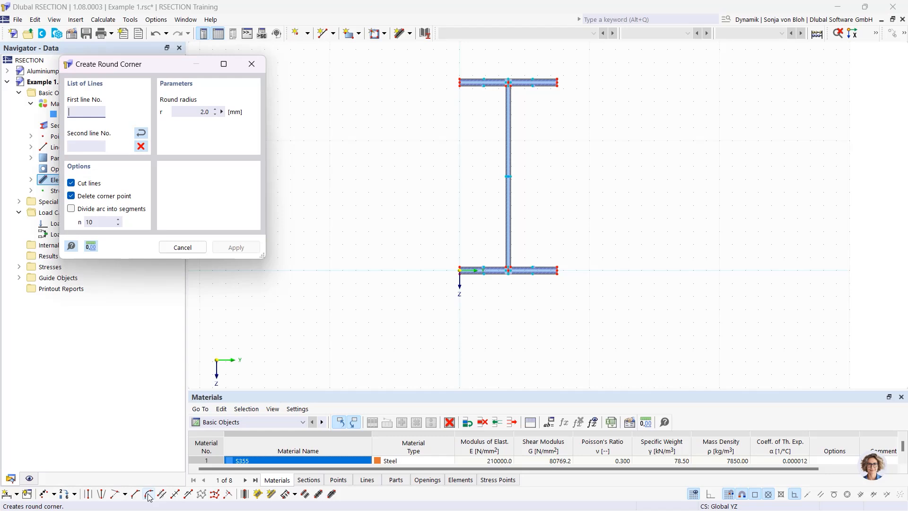
left_click_drag(163, 63, 235, 69)
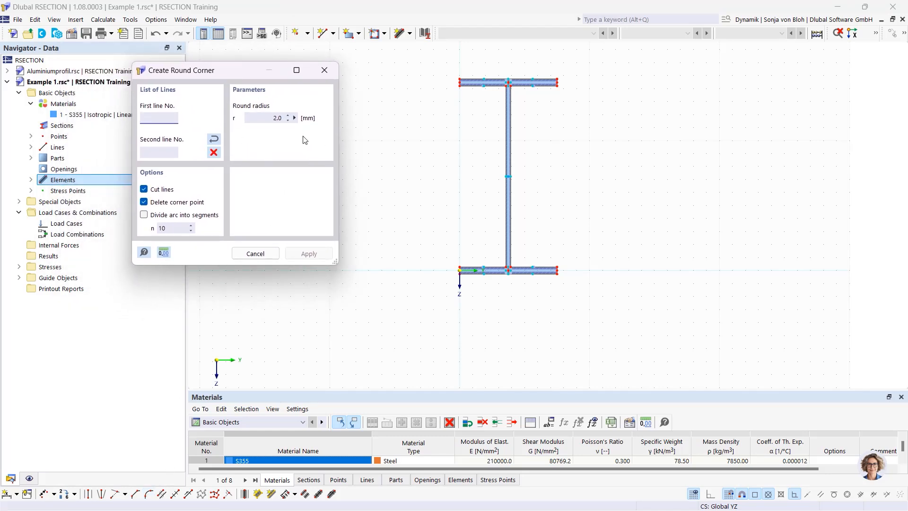
double_click(293, 117)
type("15")
scroll(461, 88, "up", 3)
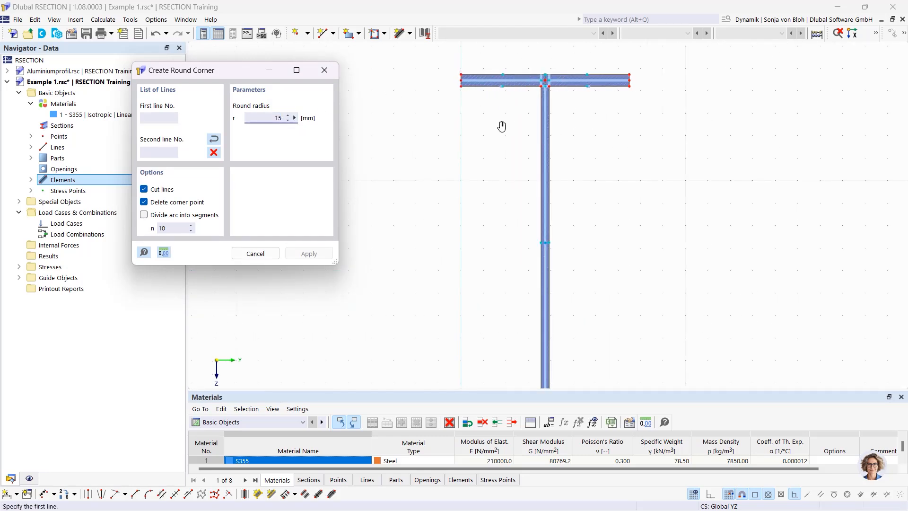
middle_click_drag(502, 126, 483, 192)
scroll(492, 183, "up", 2)
left_click(492, 151)
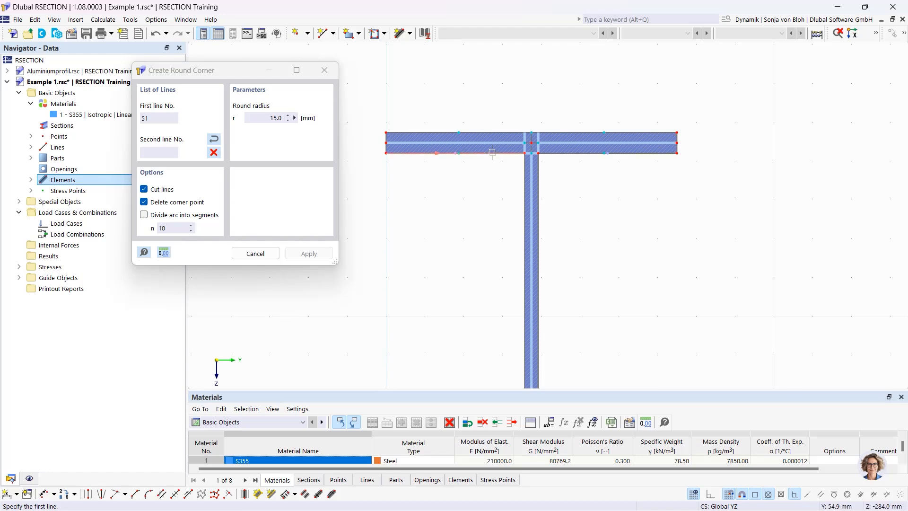
left_click(524, 191)
left_click(575, 152)
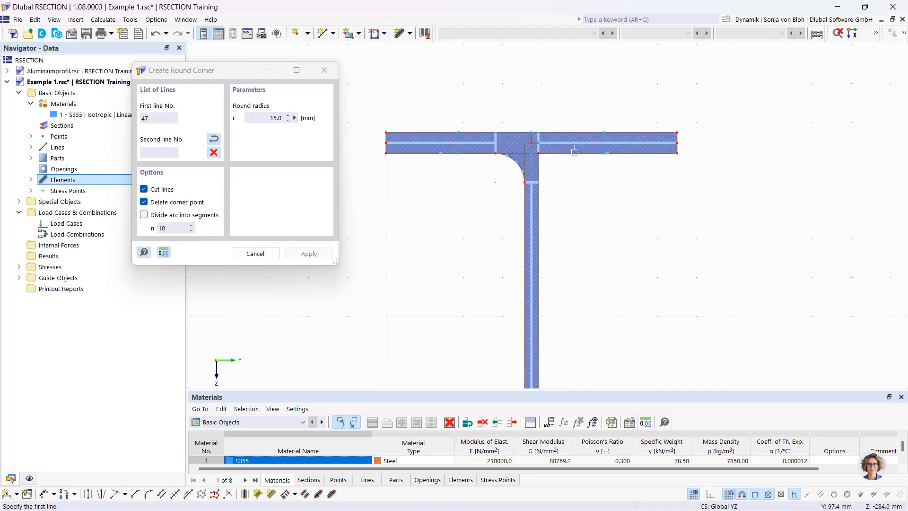
left_click(539, 185)
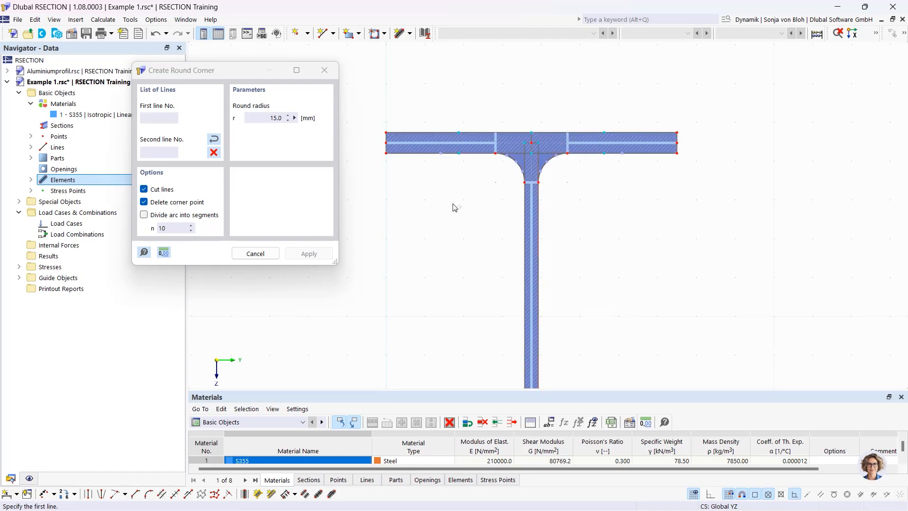
key("Escape")
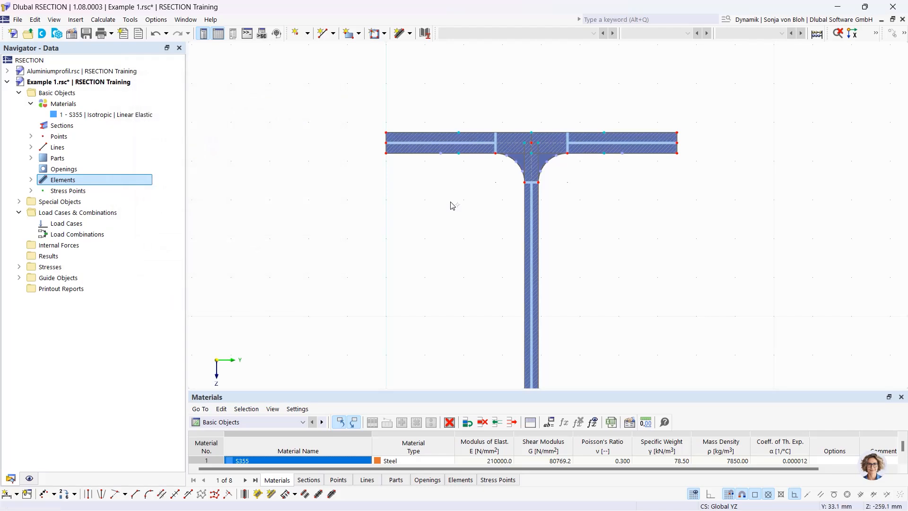
Set up an angled corner of type Edge and Angle with L1 of 6*sqrt(2) mm and an angle of 45°
scroll(450, 202, "down", 4)
middle_click_drag(413, 269, 408, 159)
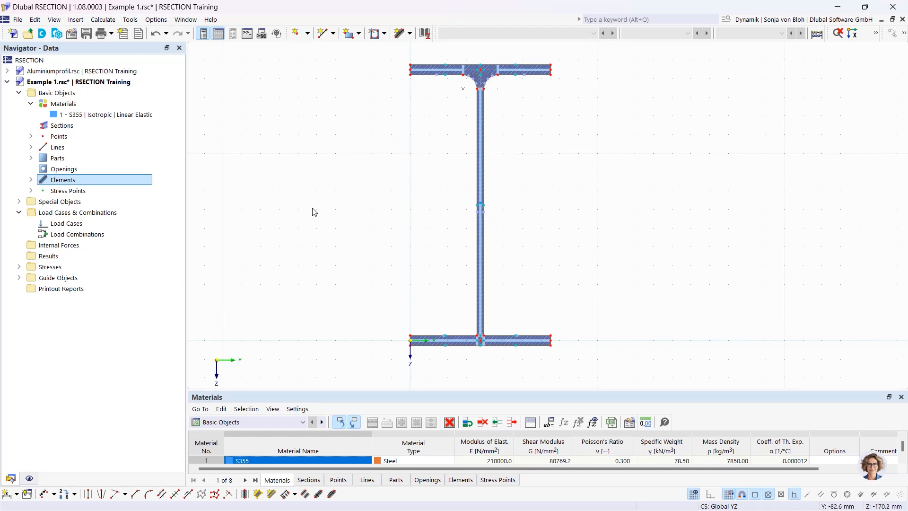
left_click(135, 495)
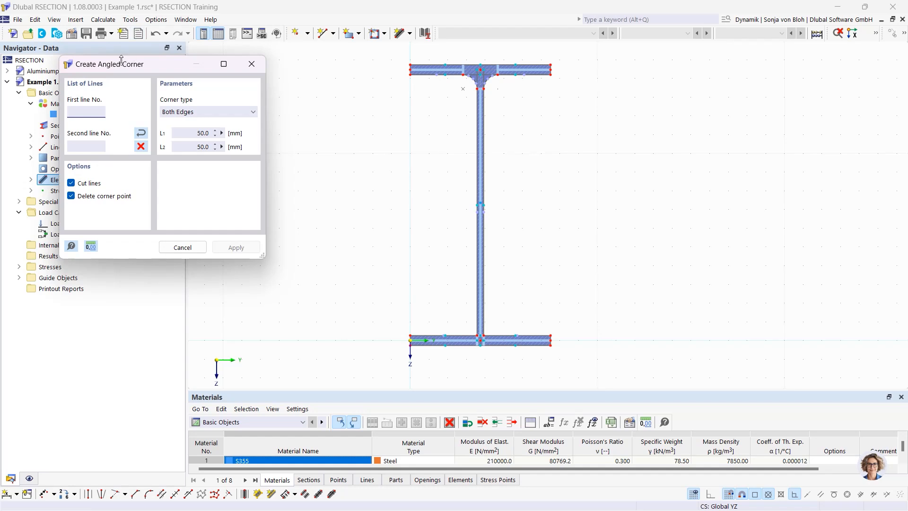
left_click_drag(124, 64, 186, 72)
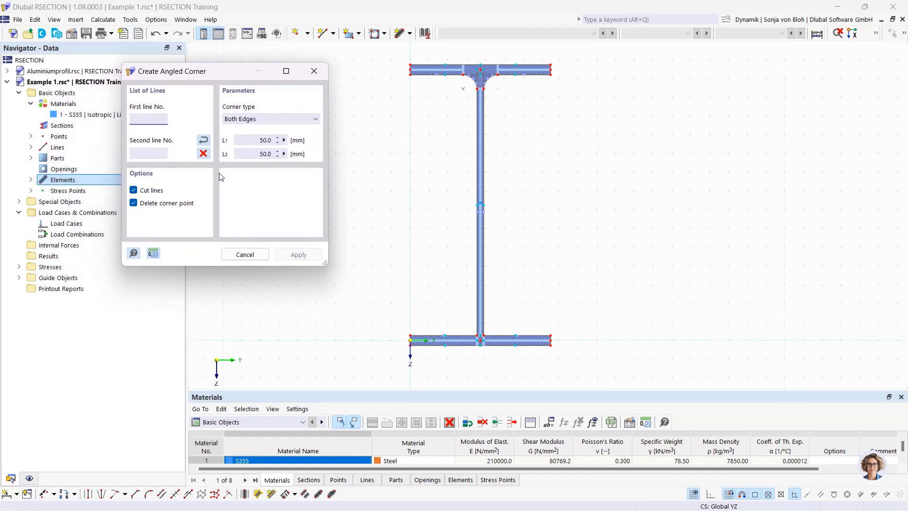
left_click(286, 119)
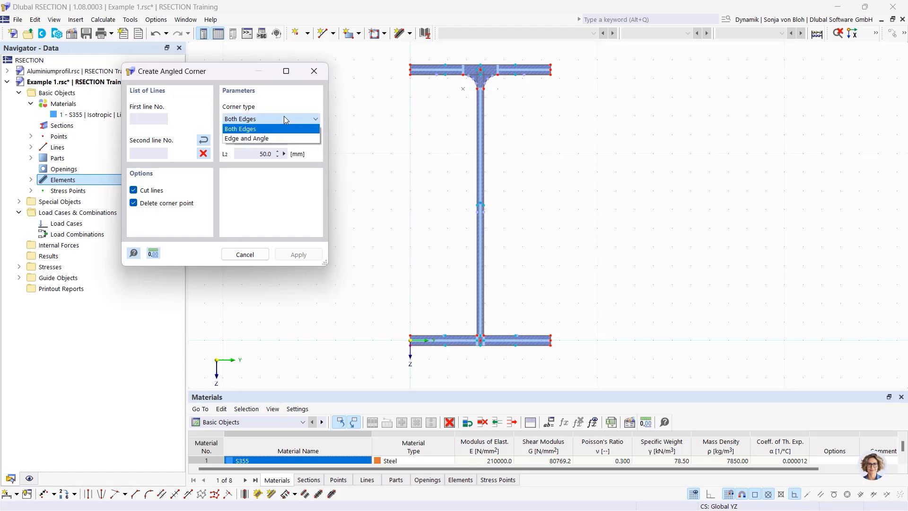
left_click(249, 140)
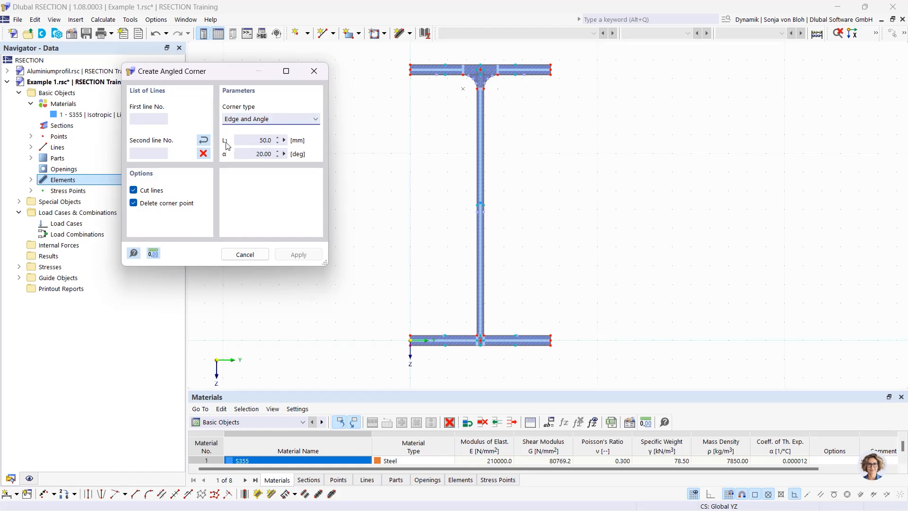
left_click(258, 141)
type("6*sqrt(2)")
left_click(255, 154)
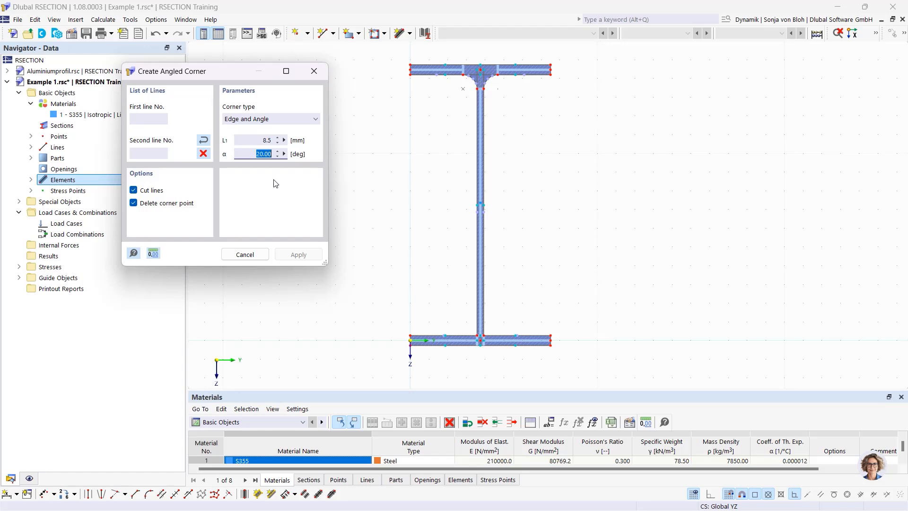
type("45")
Create the angled corners between the lower flange and the web on both sides, and finish the corner command
scroll(444, 330, "up", 3)
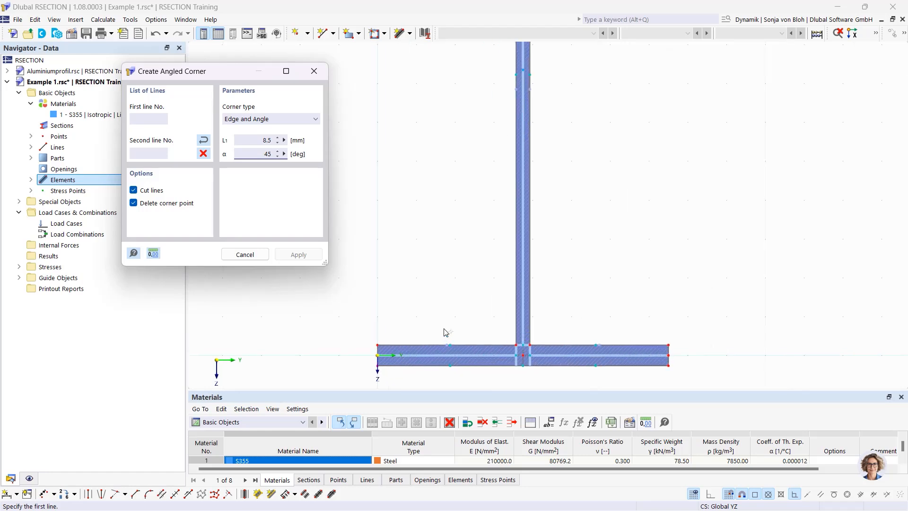
scroll(474, 334, "up", 2)
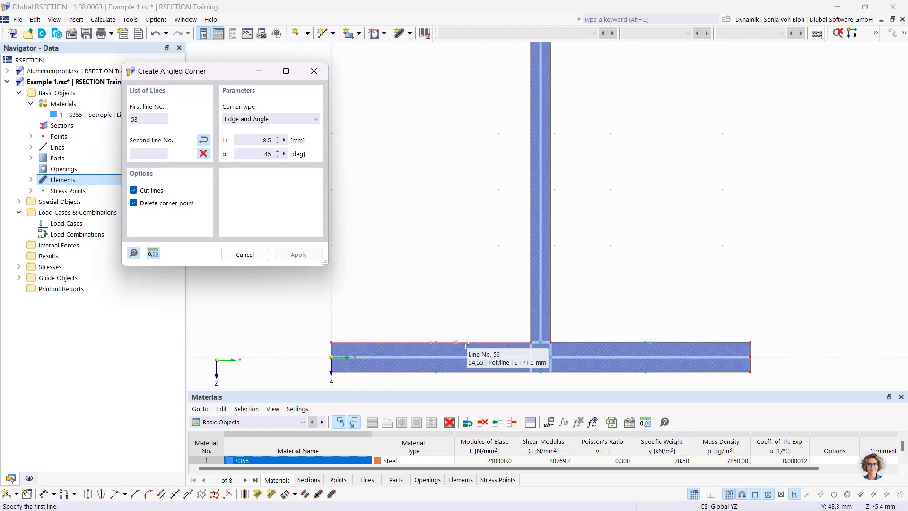
left_click(468, 341)
left_click(527, 302)
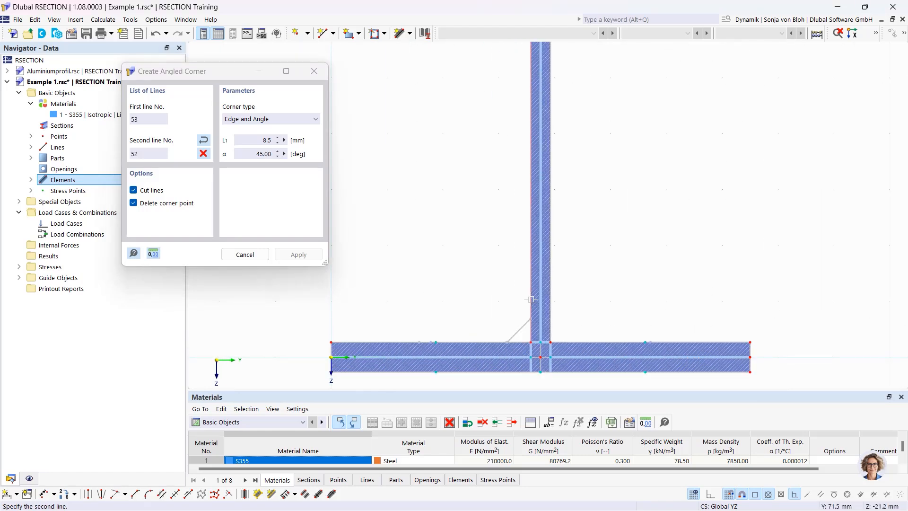
left_click(548, 293)
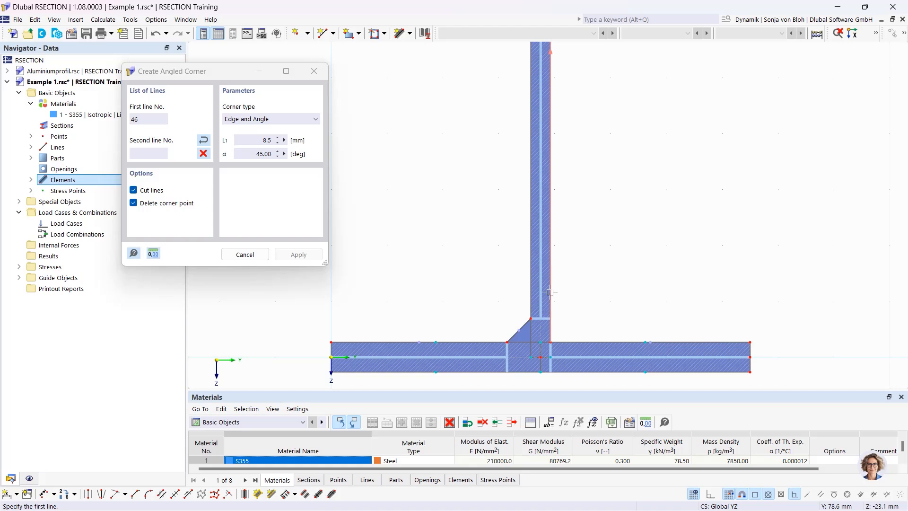
left_click(562, 341)
key("Escape")
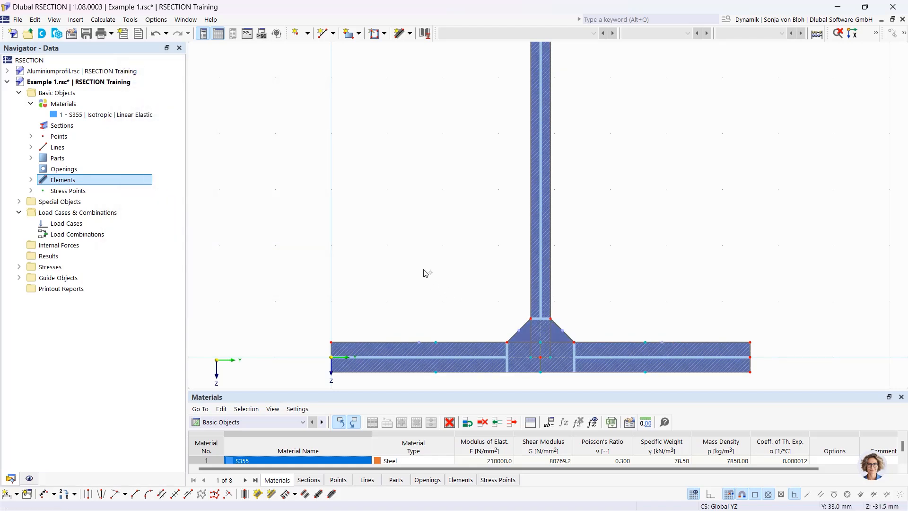
Examine the thin-walled elements of the left and right upper flange halves beside the rounded corners
scroll(425, 273, "down", 3)
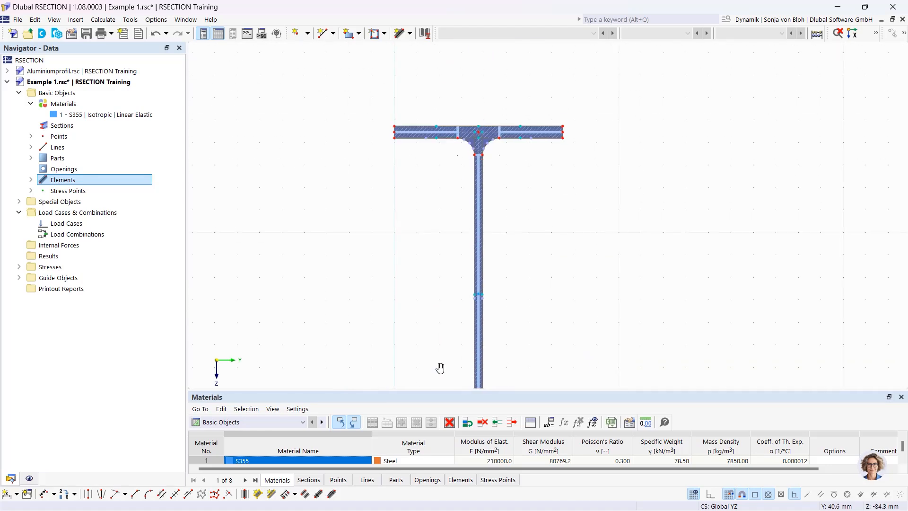
scroll(454, 227, "up", 2)
scroll(461, 214, "up", 3)
middle_click_drag(456, 150, 477, 329)
scroll(454, 210, "up", 1)
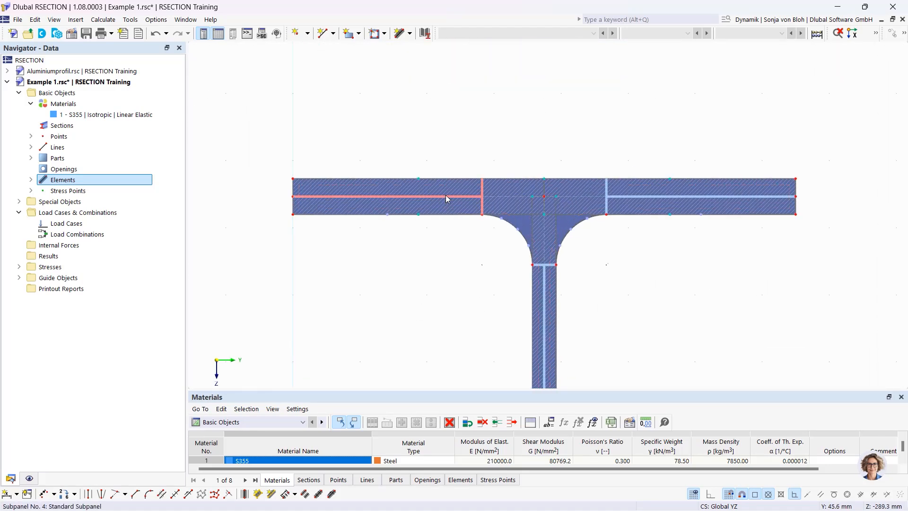
left_click(446, 194)
left_click(637, 197)
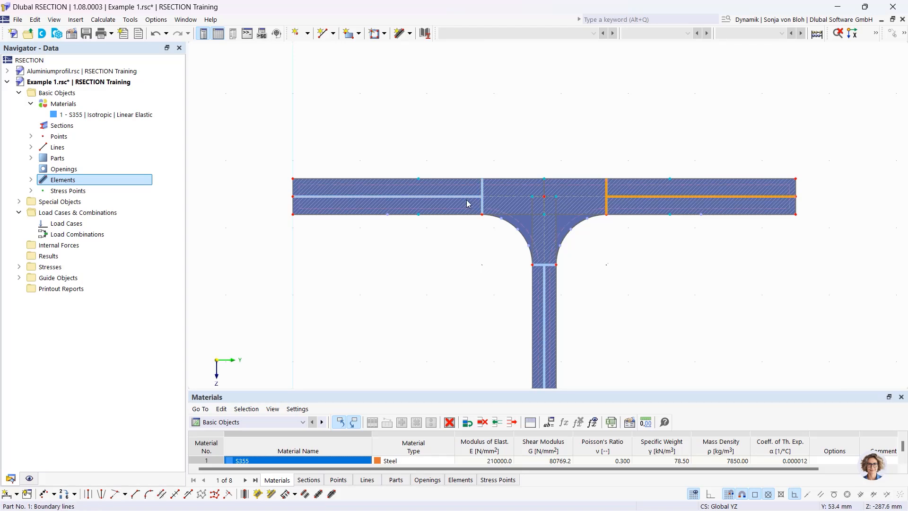
left_click(466, 195)
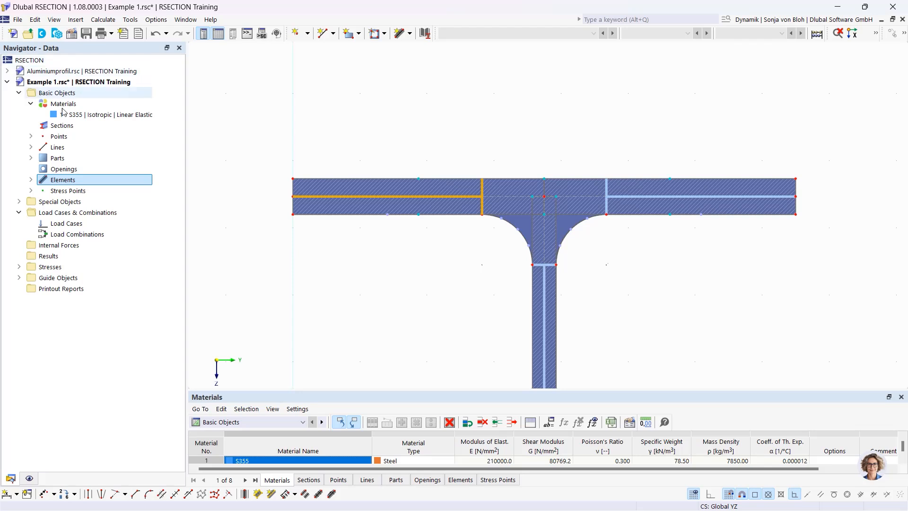
Create two load cases, naming LC1 "N" and LC2 "My"
right_click(64, 225)
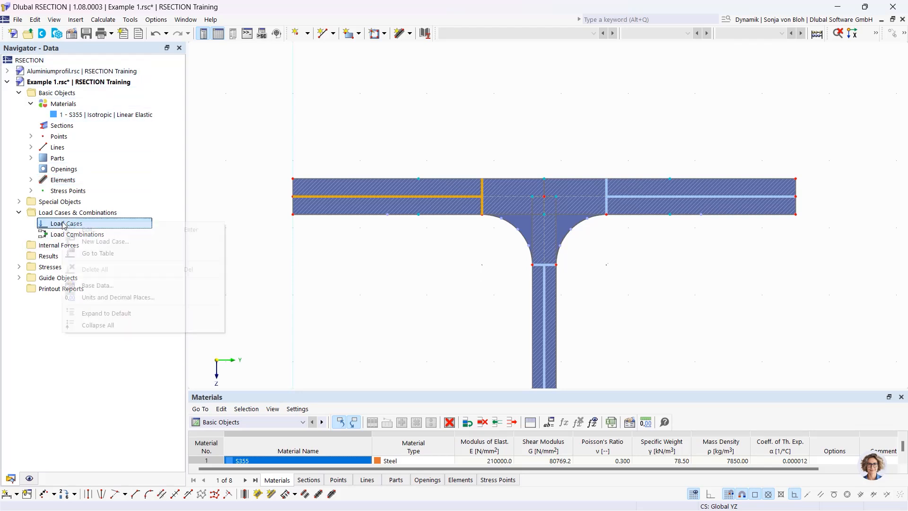
left_click(127, 244)
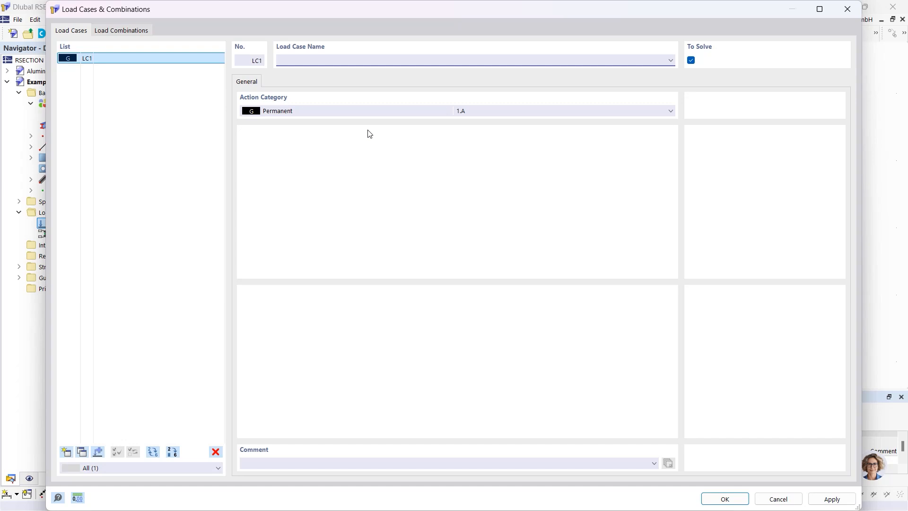
type("N")
left_click(67, 452)
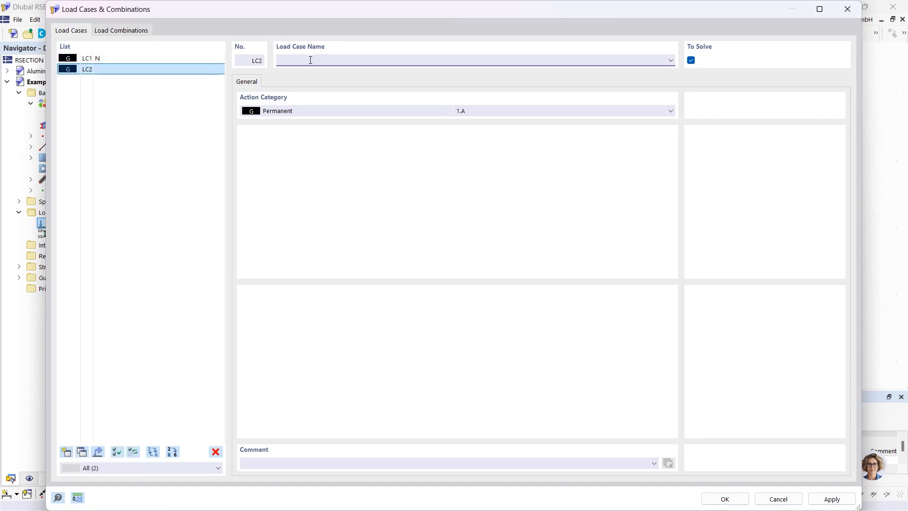
type("My")
Add a load combination containing load cases LC1 and LC2, each with factor 1.00, and accept the definitions
left_click(135, 31)
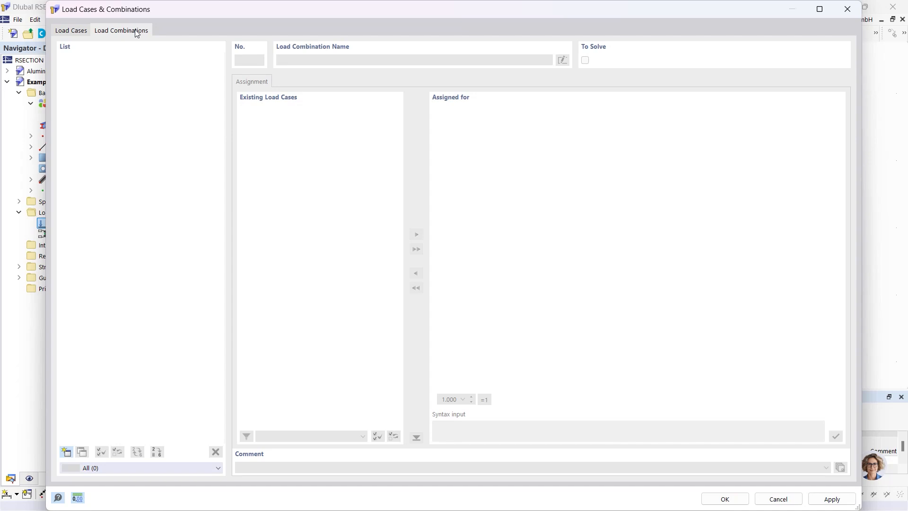
left_click(66, 452)
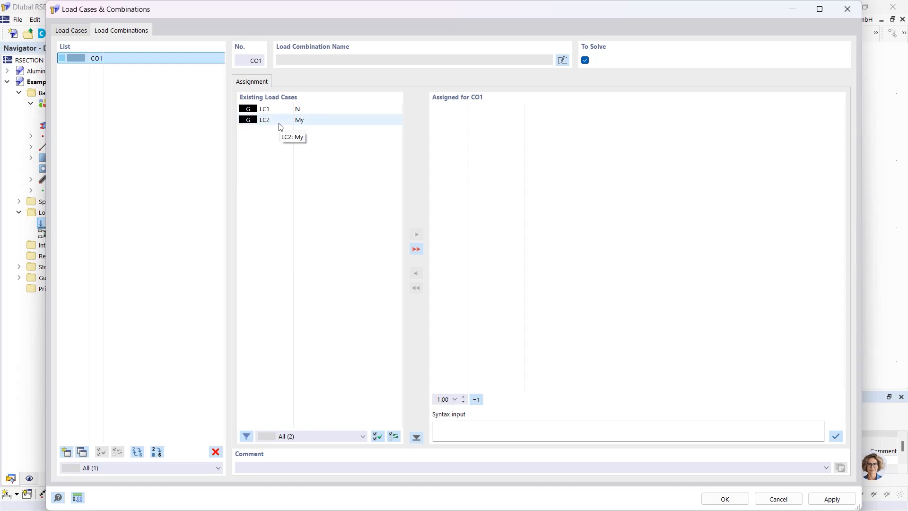
left_click(415, 249)
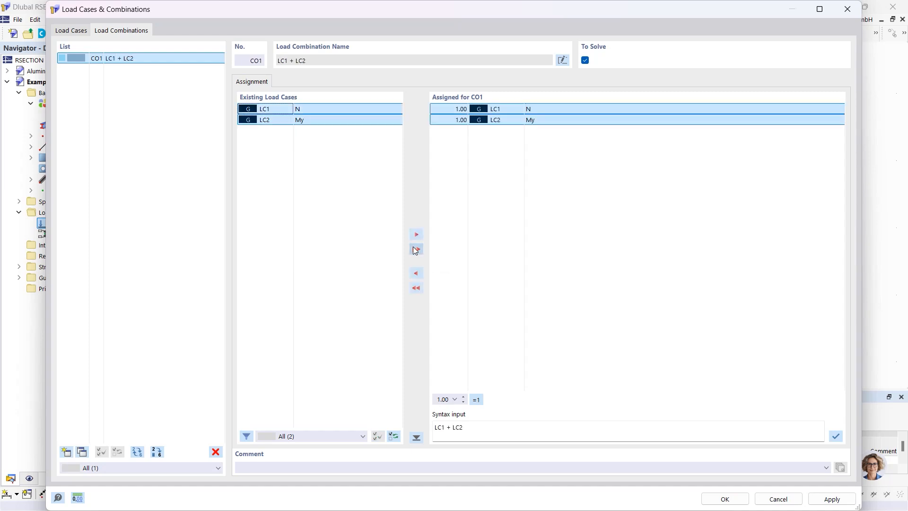
left_click(444, 108)
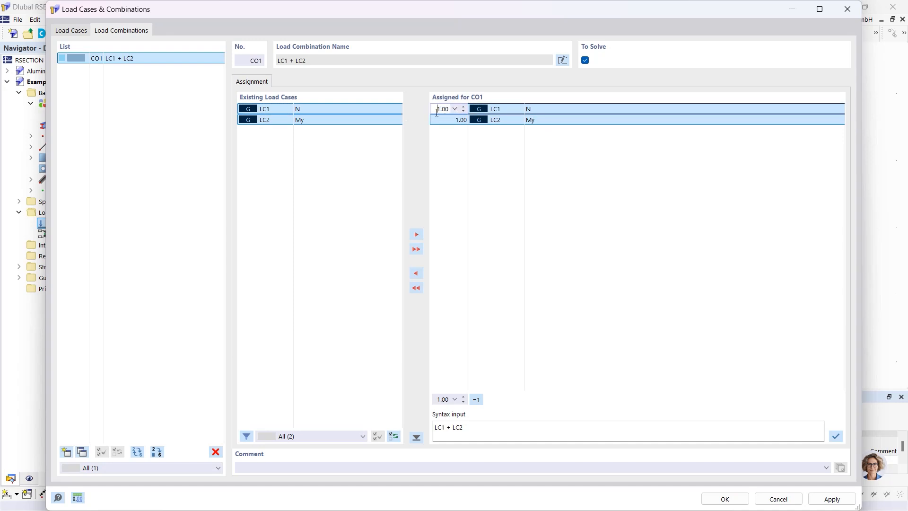
left_click(724, 498)
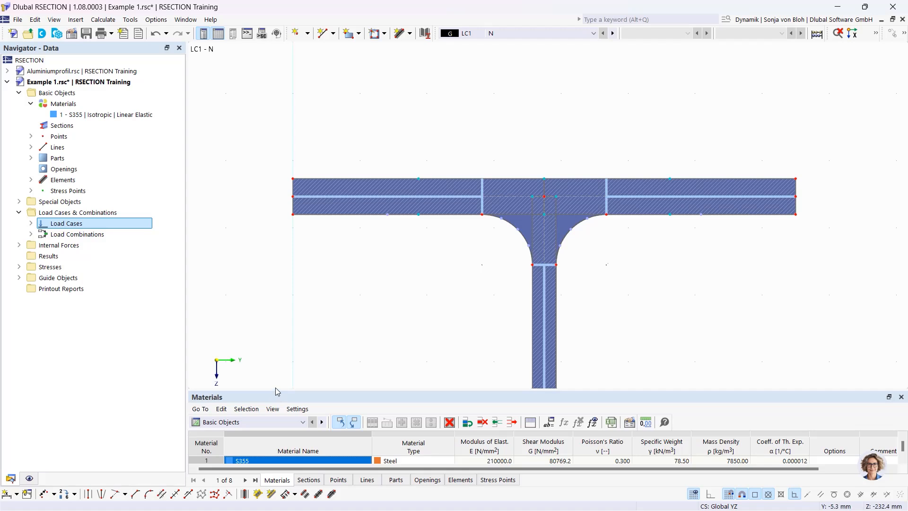
Switch the data table from basic objects to internal forces and adjust the table area's height
left_click_drag(276, 390, 274, 287)
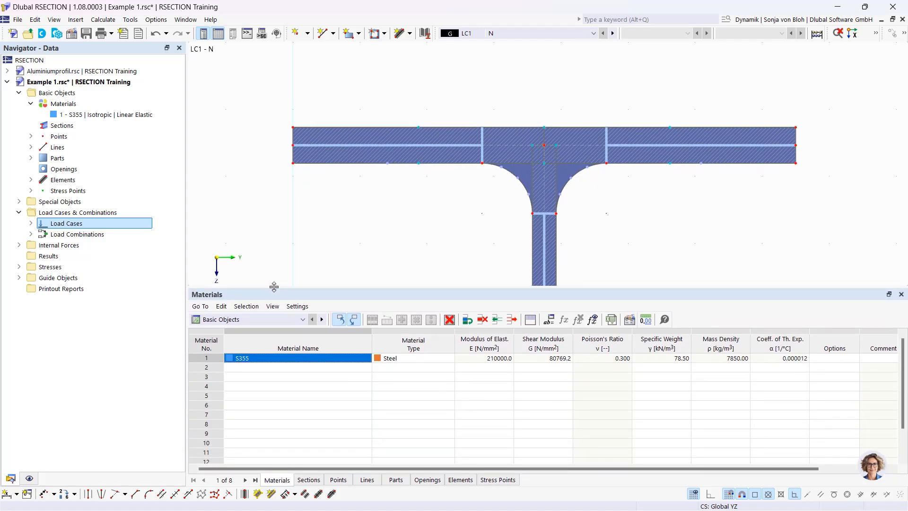
left_click(303, 319)
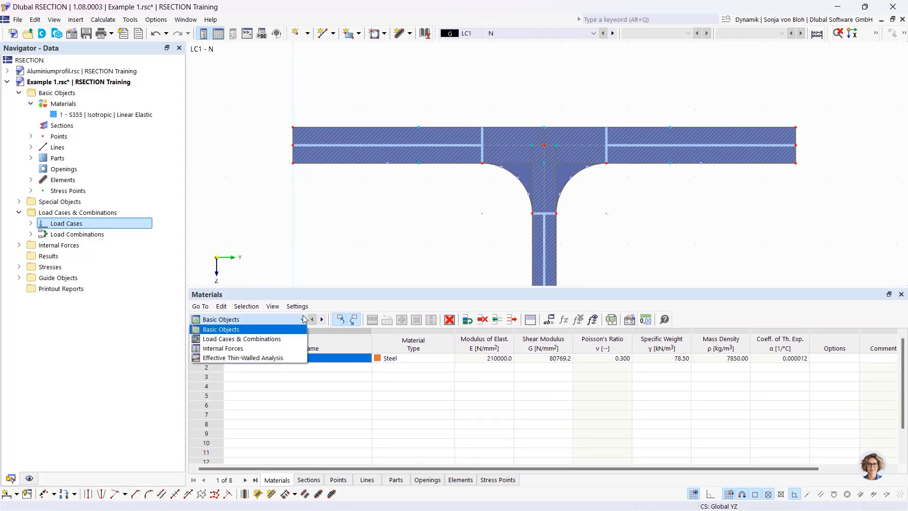
left_click(252, 348)
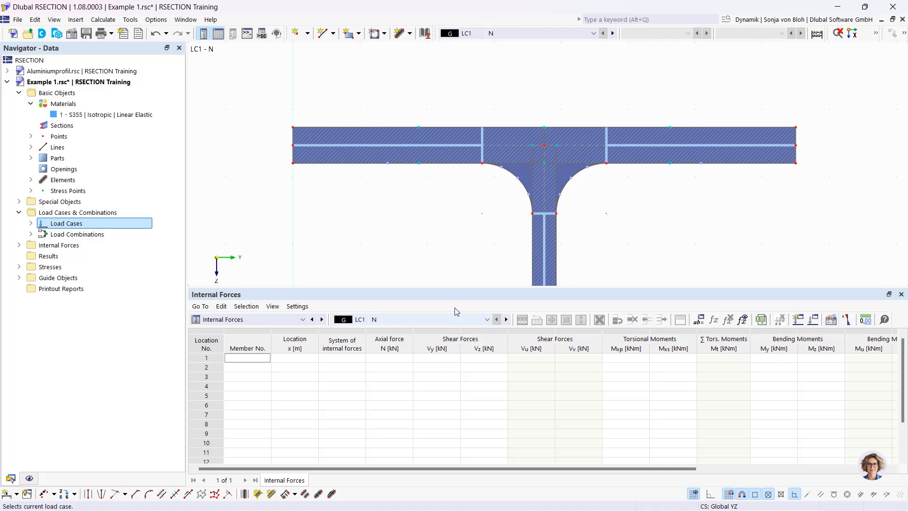
left_click_drag(450, 288, 451, 369)
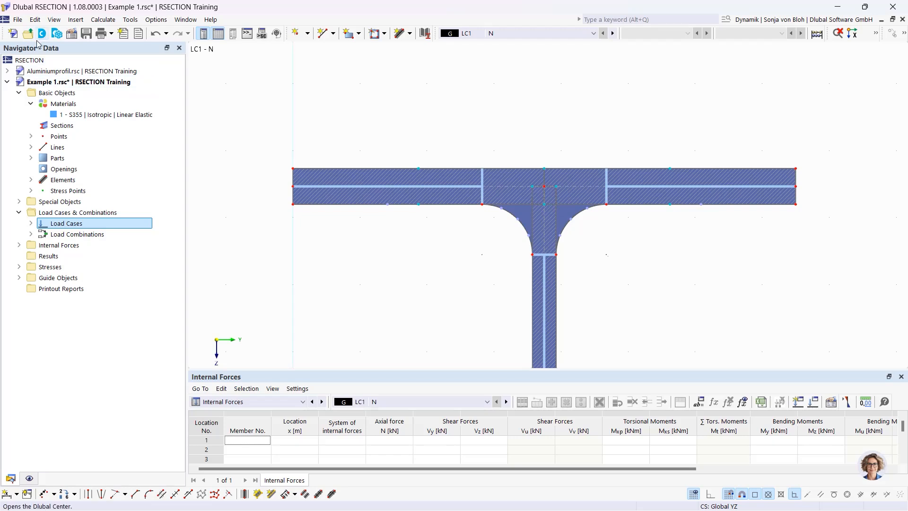
Define internal forces for load case LC1 on member 1 at x = 0 m with an axial force N of -10 kN
left_click(19, 245)
left_click(30, 256)
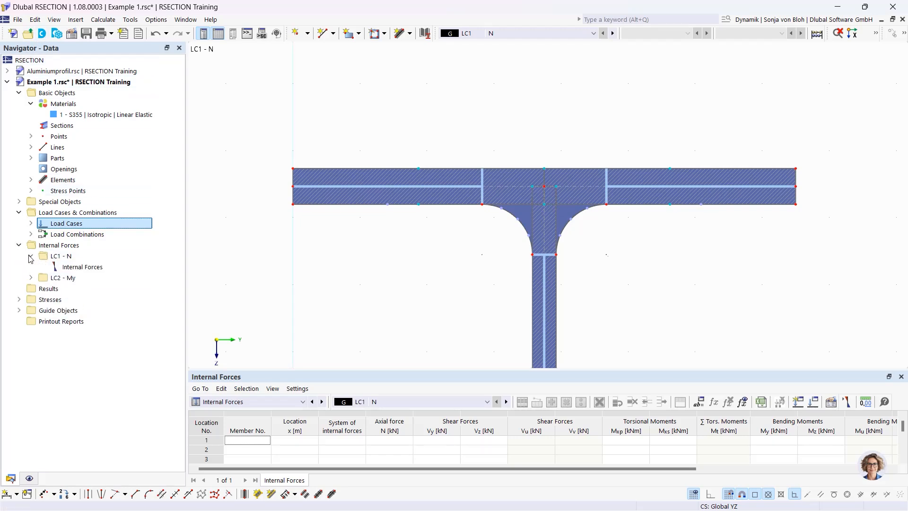
left_click(94, 267)
double_click(94, 267)
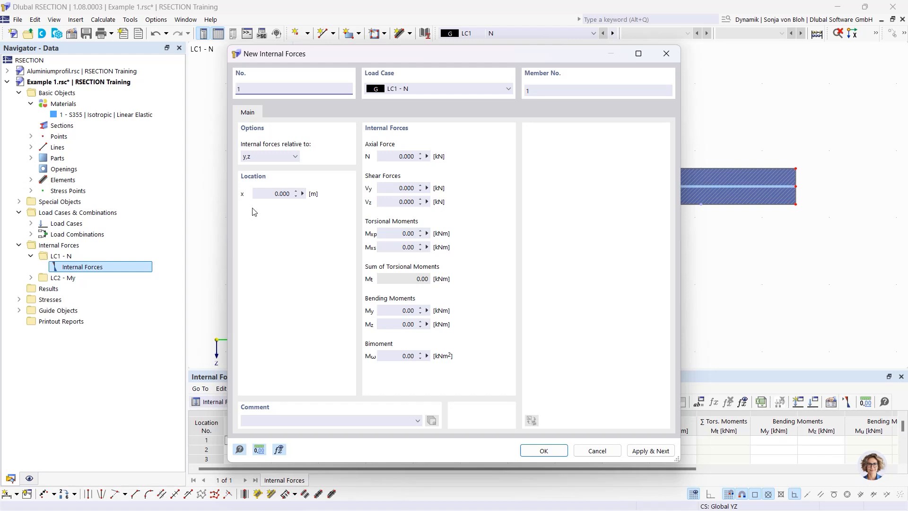
left_click(386, 157)
type("-10")
left_click(398, 189)
left_click(647, 456)
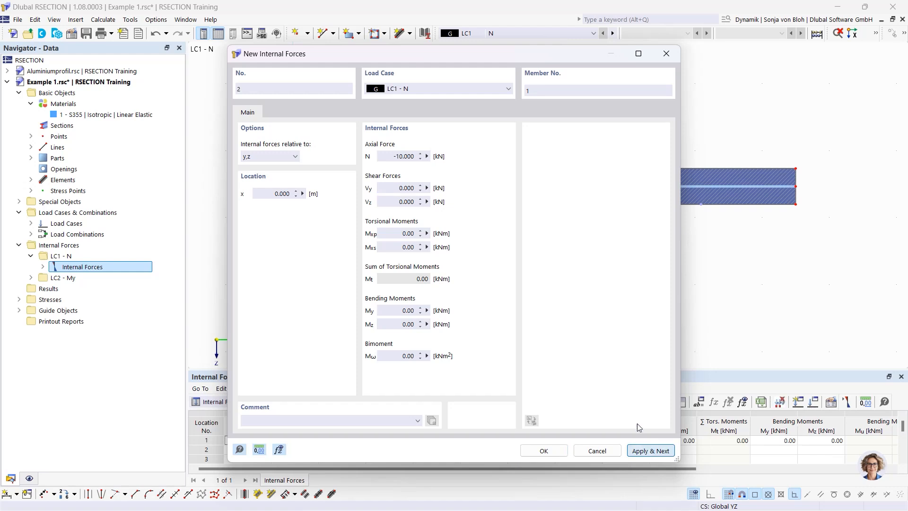
Define internal forces for load case LC2 with axial force N of 0 kN and bending moment My of 100 kNm
left_click(461, 92)
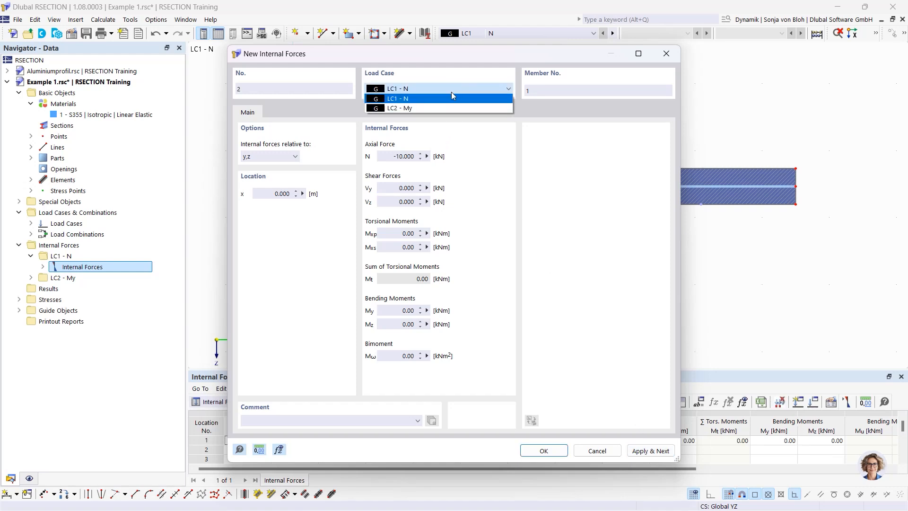
left_click(432, 106)
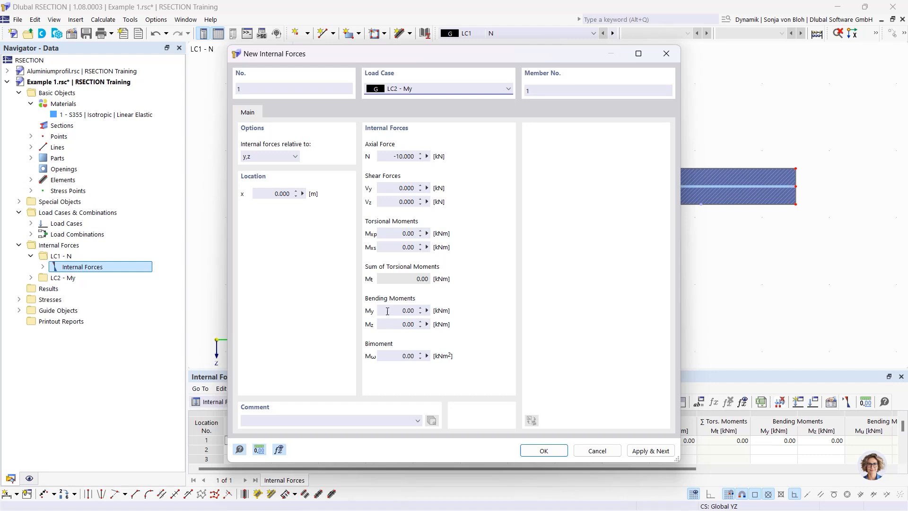
double_click(386, 153)
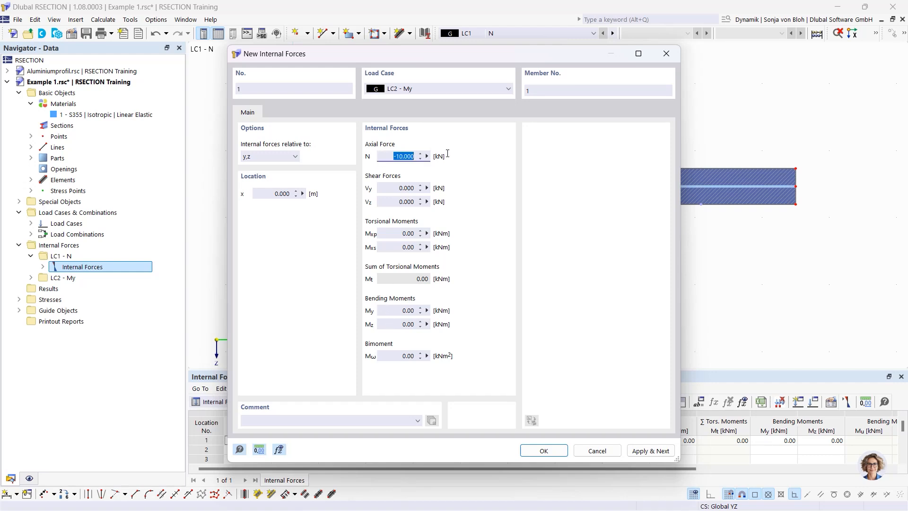
type("0")
left_click_drag(391, 310, 463, 310)
type("100")
left_click(542, 449)
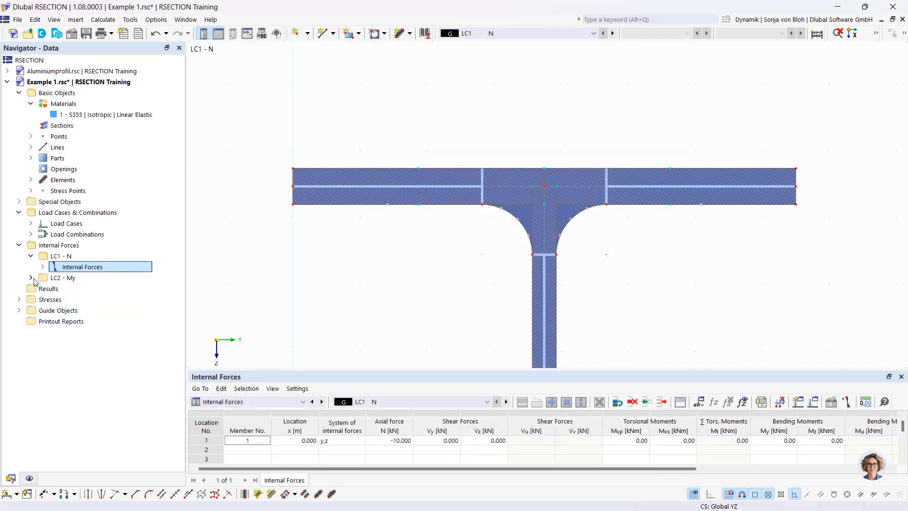
Review the internal force entries defined for load cases LC1 and LC2 in the model data tree
left_click(43, 267)
left_click(99, 278)
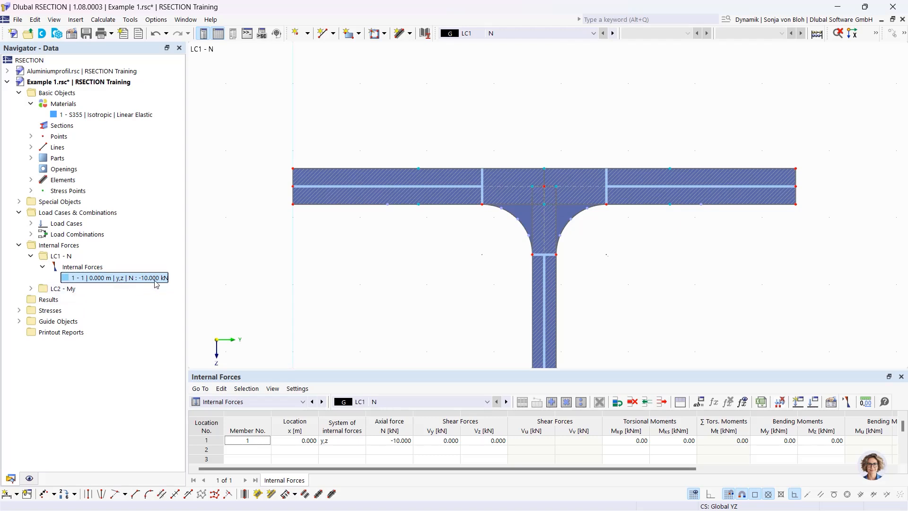
left_click(31, 289)
left_click(43, 299)
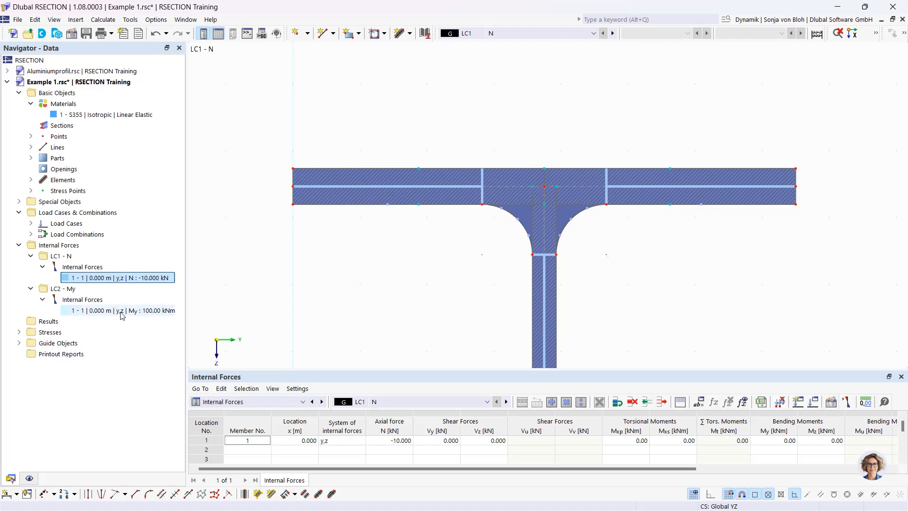
left_click(71, 311)
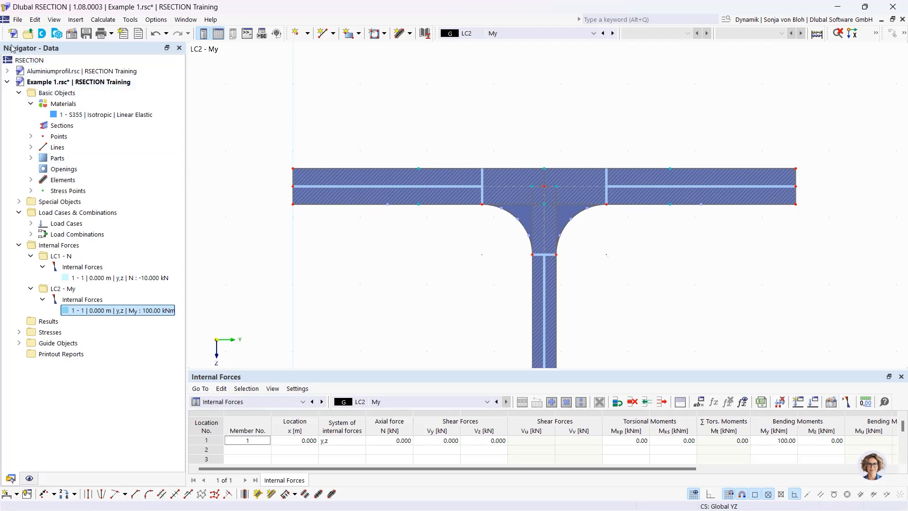
Start a new standard stress point and set its point number to 100
left_click(32, 191)
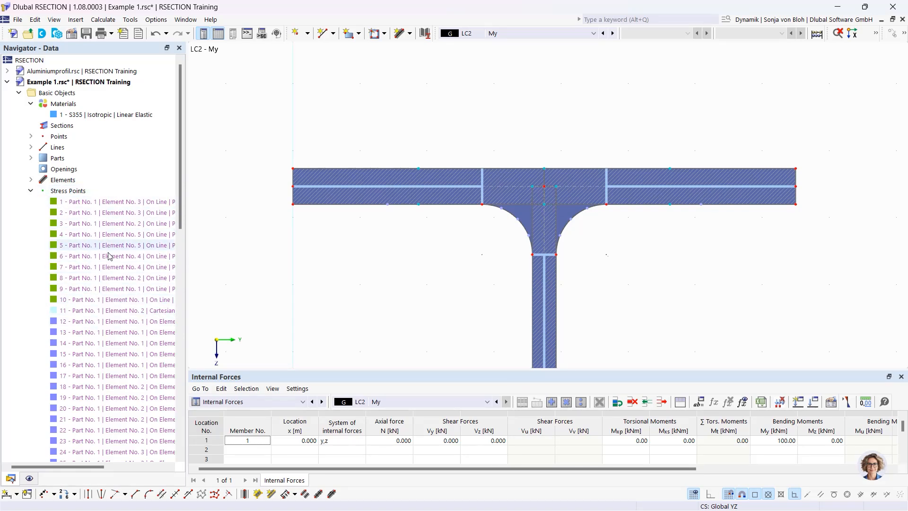
right_click(78, 194)
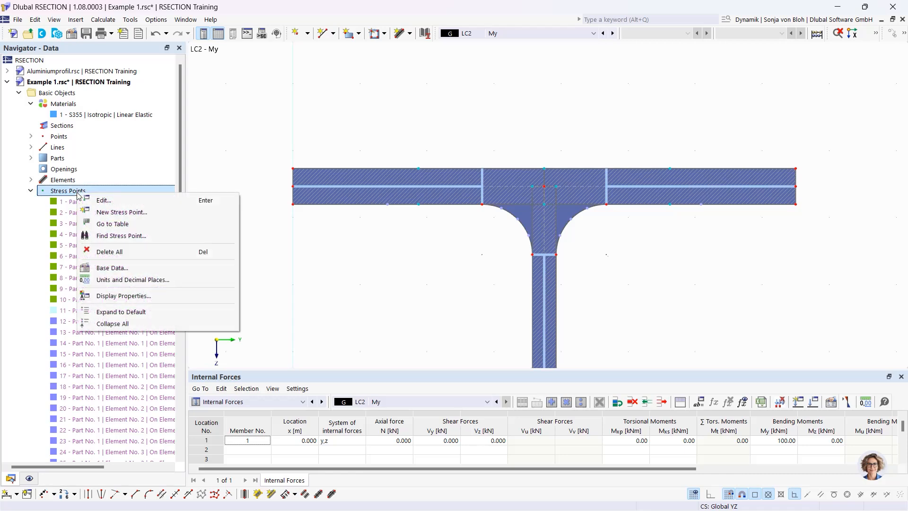
left_click(115, 213)
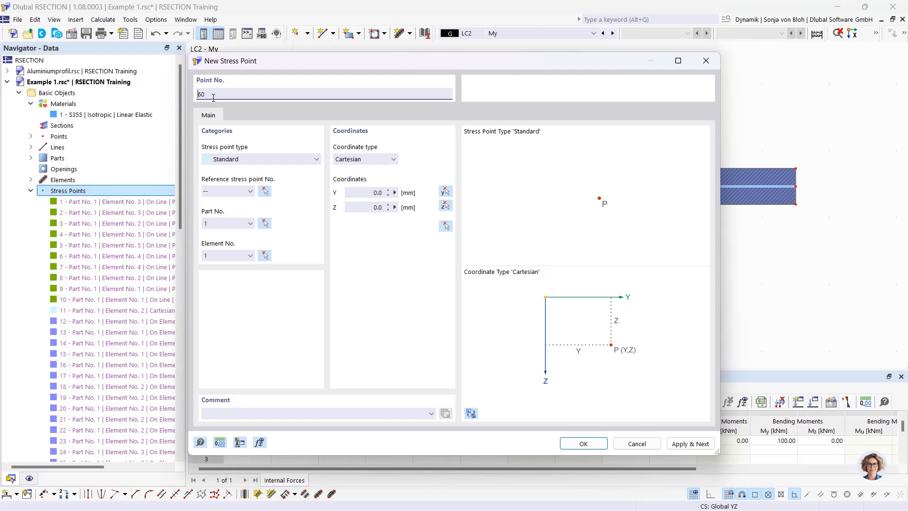
left_click_drag(211, 94, 179, 89)
type("100")
Set the stress point's Cartesian coordinates to Y 75 mm and Z -100 mm, accept it and locate it on the web
left_click(366, 191)
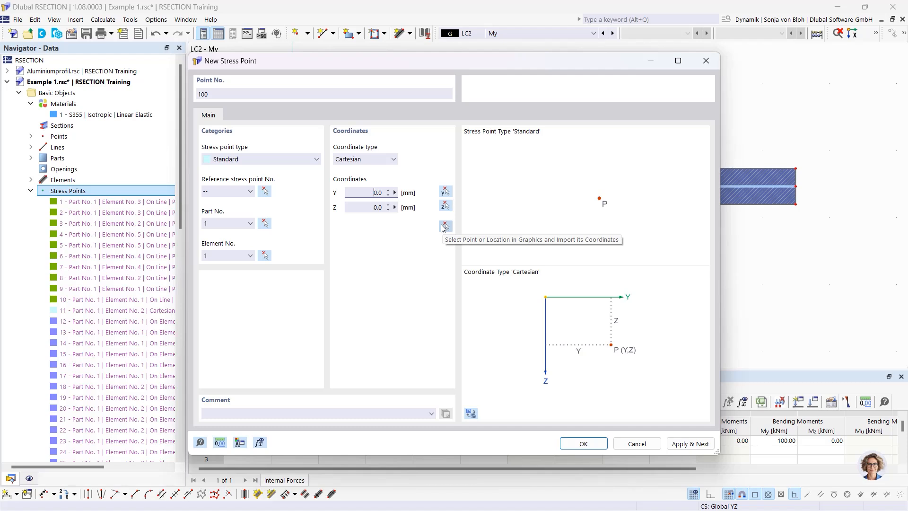
left_click(362, 194)
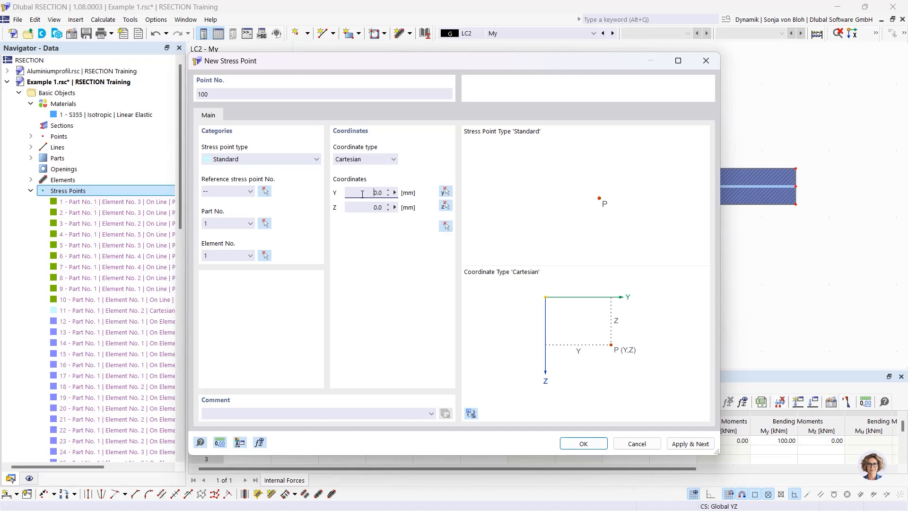
key("ctrl+a")
type("7")
key("Tab")
type("-100")
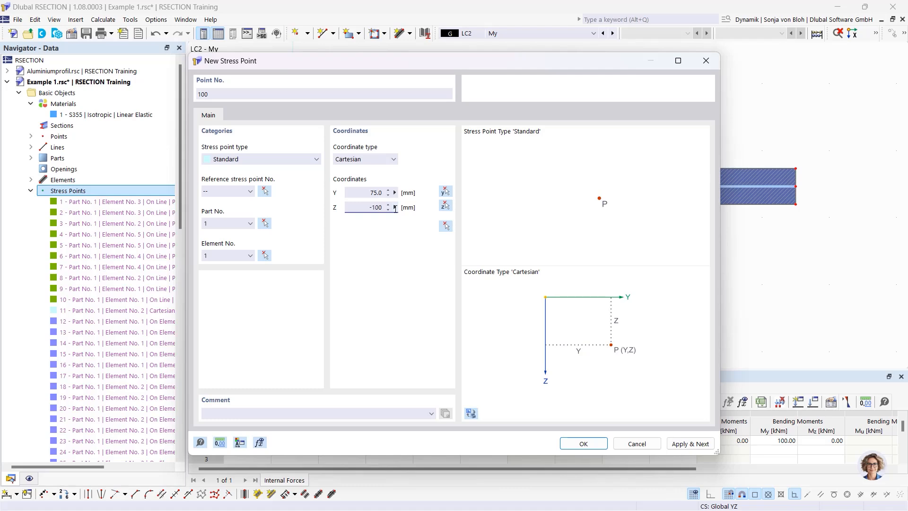
left_click(582, 442)
scroll(349, 125, "down", 6)
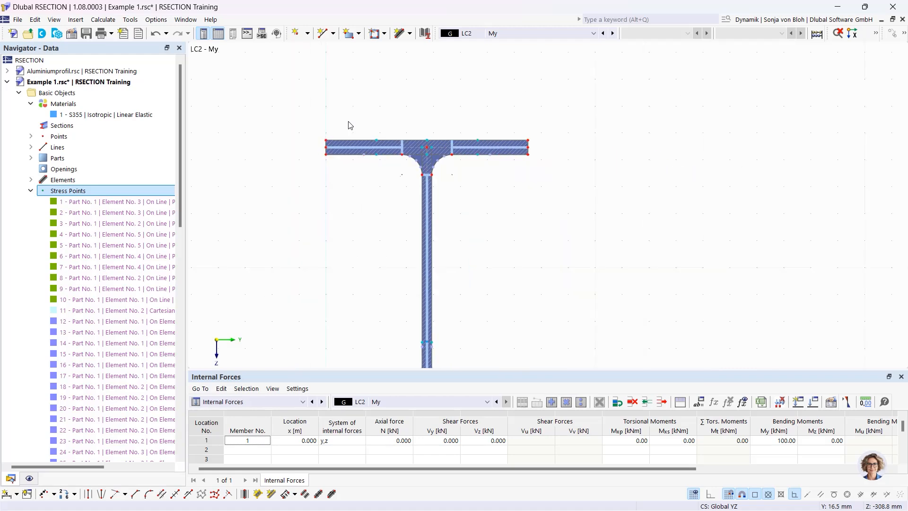
middle_click_drag(393, 226, 415, 182)
scroll(420, 217, "up", 3)
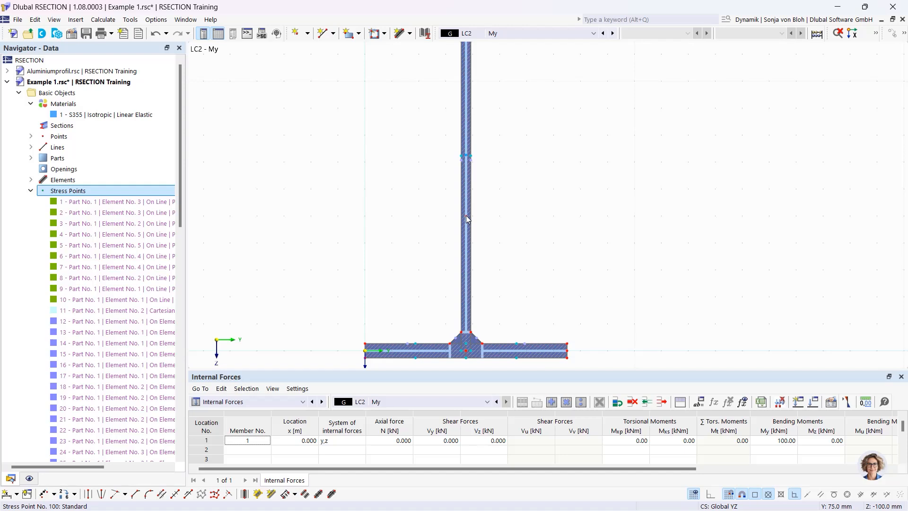
mouse_move(467, 218)
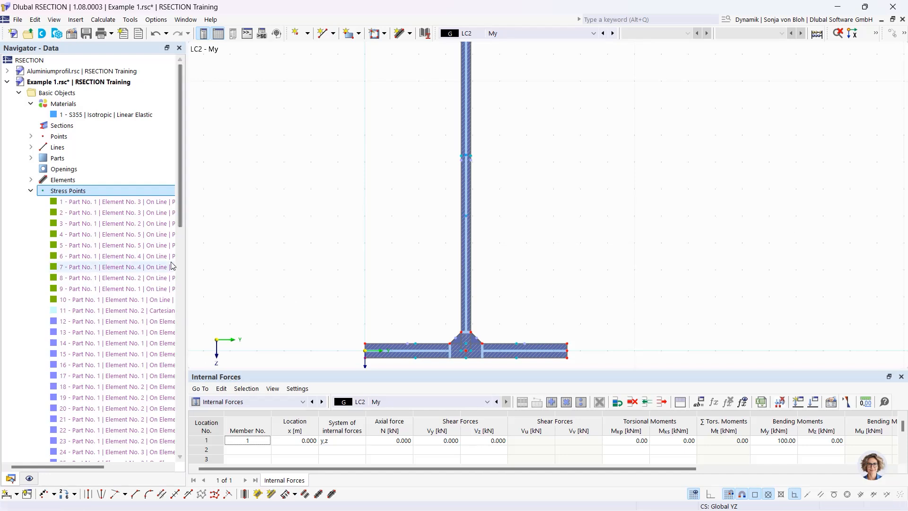
Display the model's numbering including stress point numbers to check stress point 100, and hide the numbering again
left_click(29, 479)
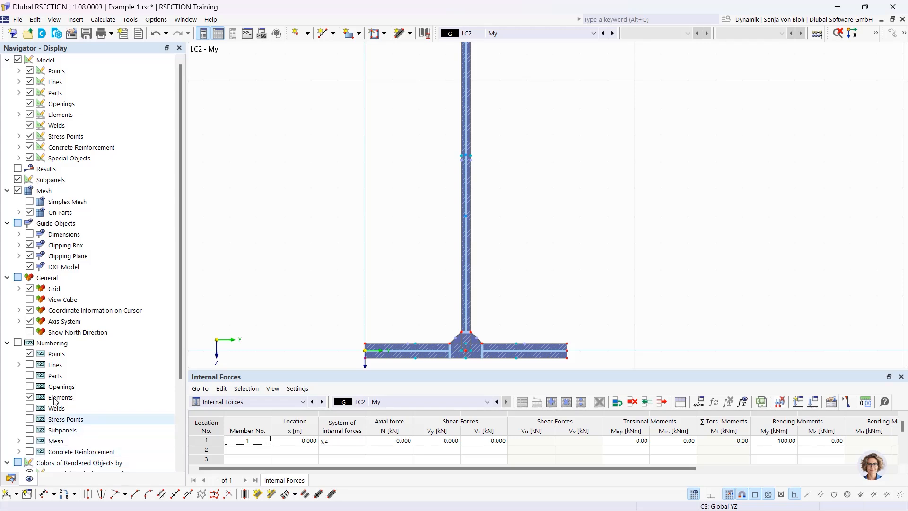
left_click(17, 343)
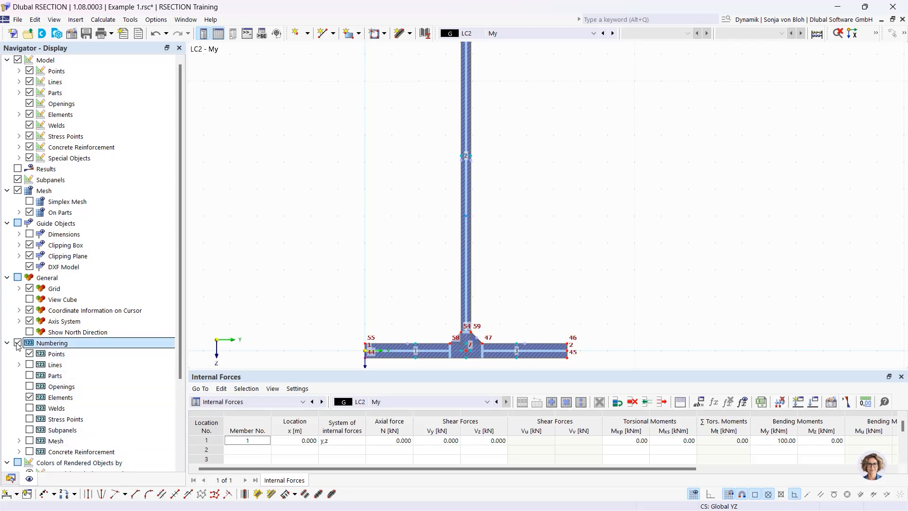
scroll(18, 343, "down", 3)
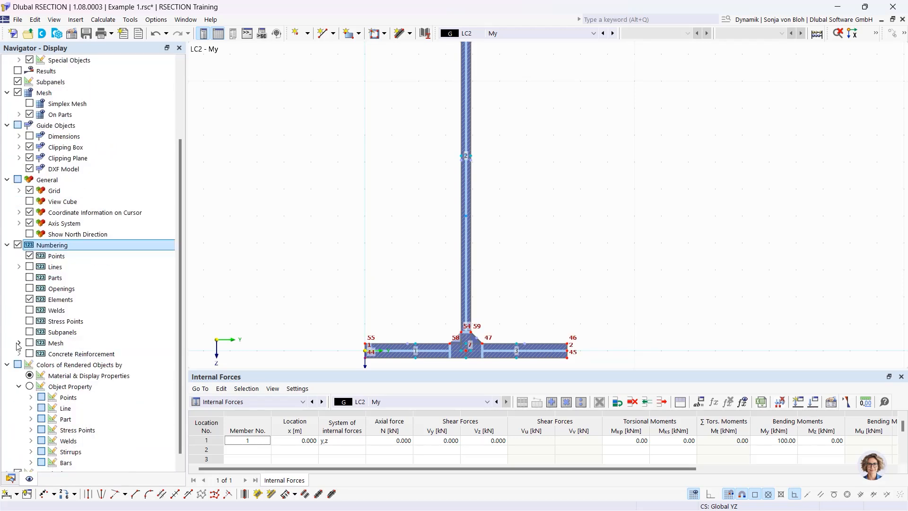
left_click(30, 321)
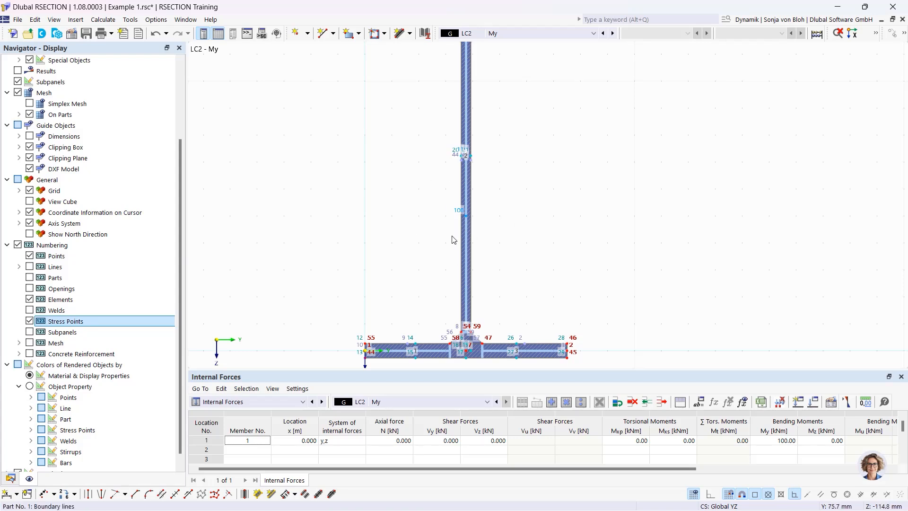
left_click(18, 245)
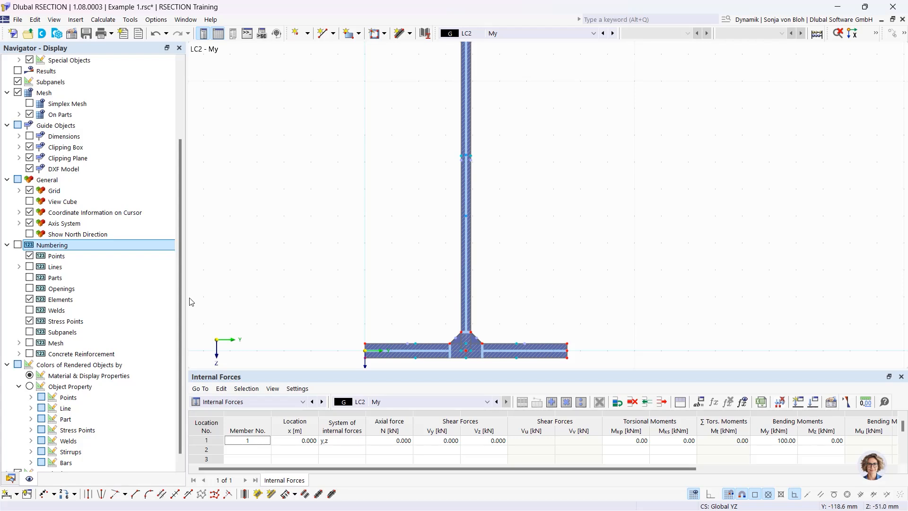
Examine the stress configuration's activated stresses, namely total normal, total shear and von Mises equivalent stress, and accept the dialog
left_click(10, 478)
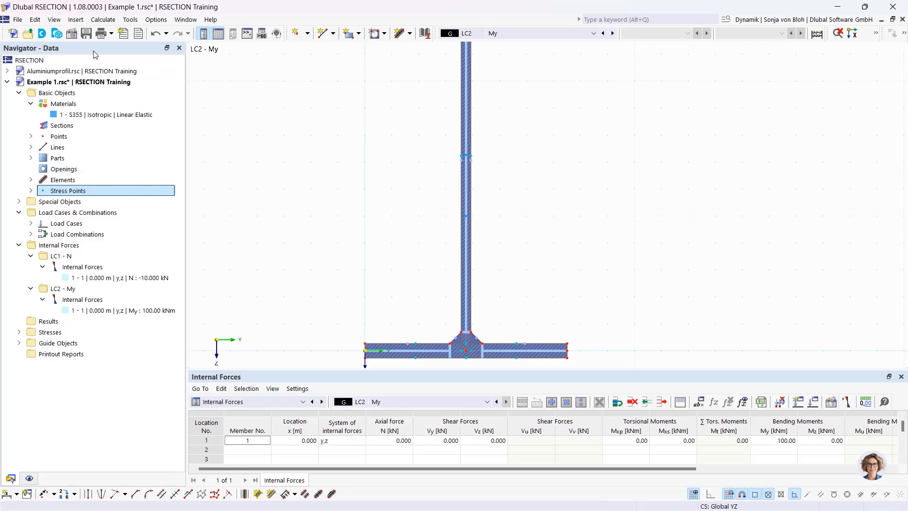
left_click(19, 332)
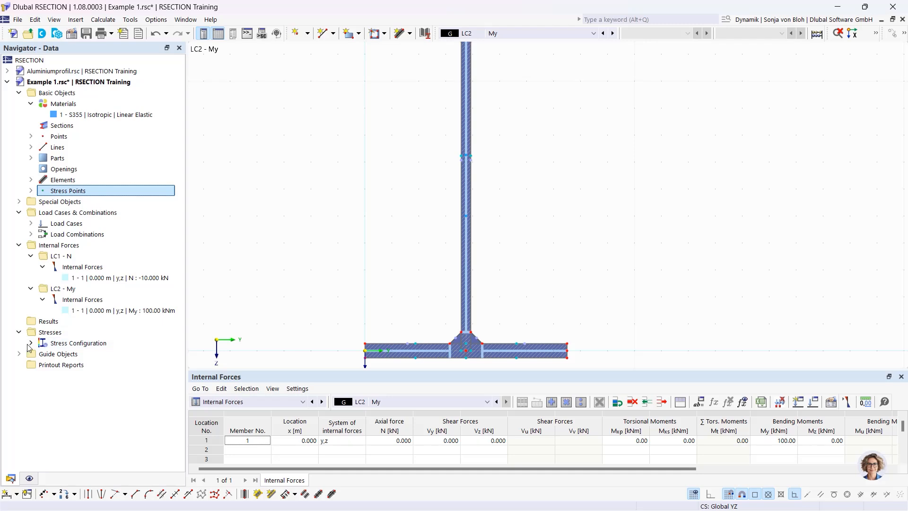
left_click(30, 344)
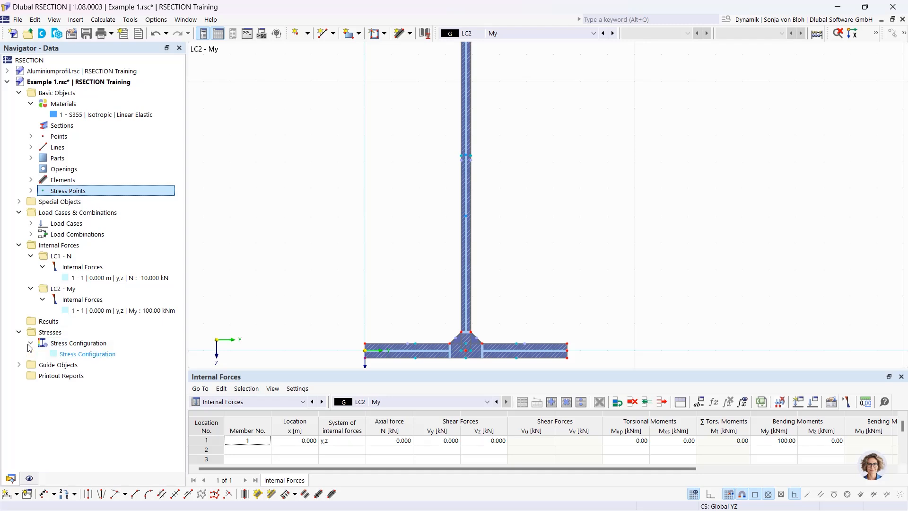
double_click(86, 354)
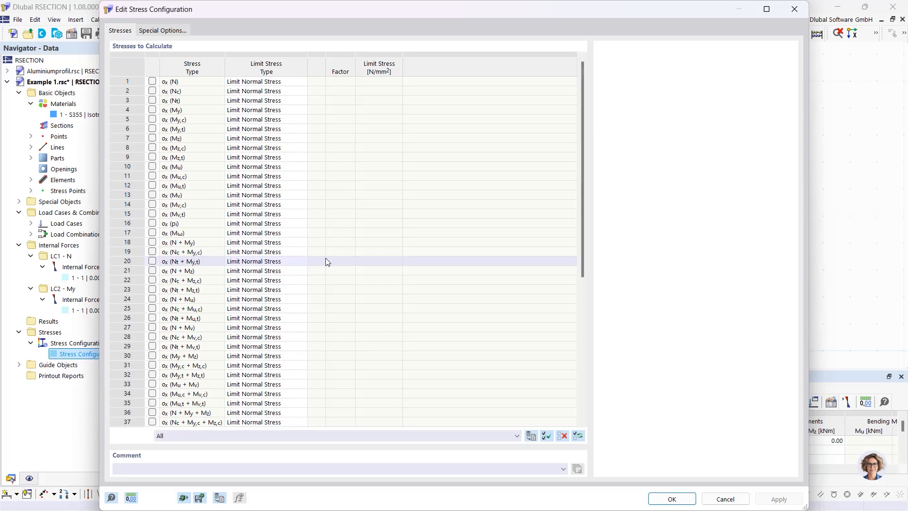
scroll(326, 257, "down", 4)
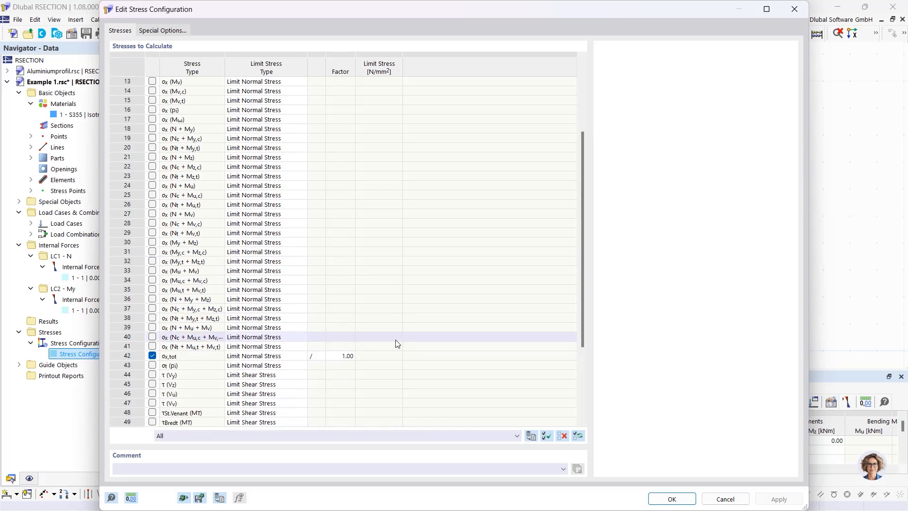
scroll(308, 354, "down", 4)
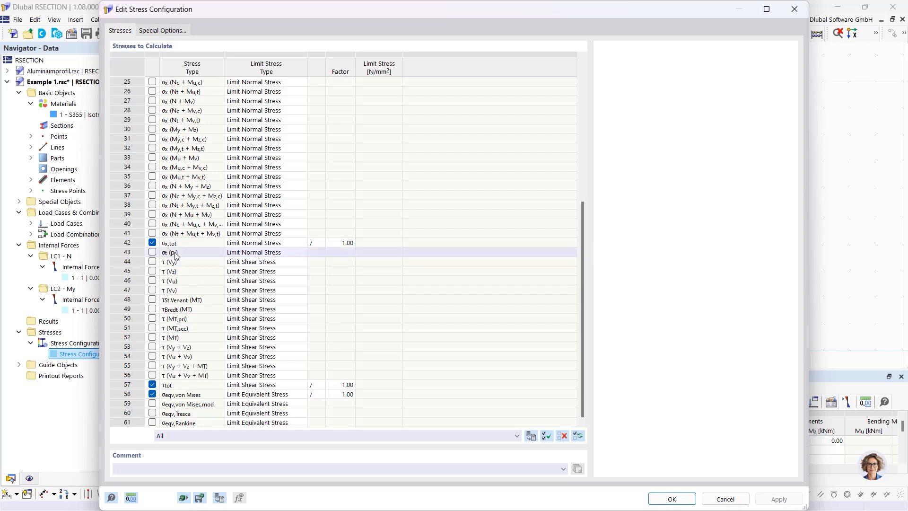
left_click(188, 243)
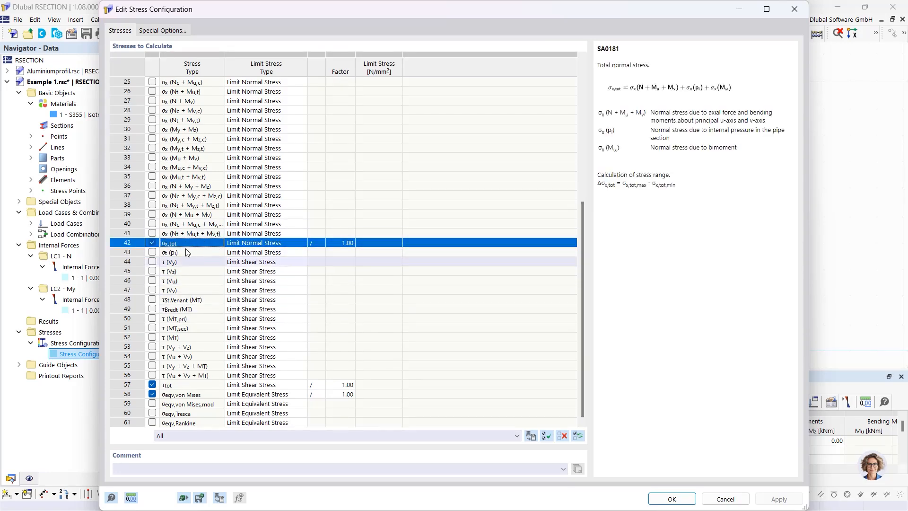
left_click(189, 386)
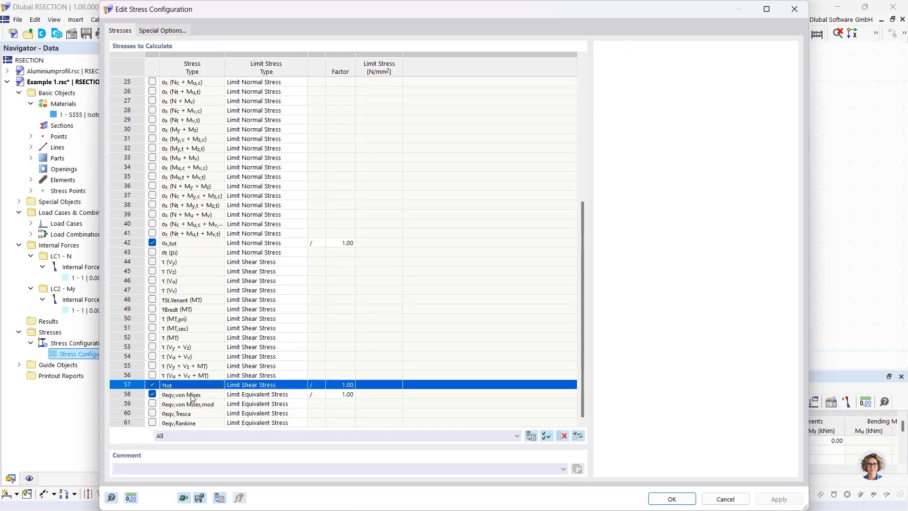
left_click(202, 394)
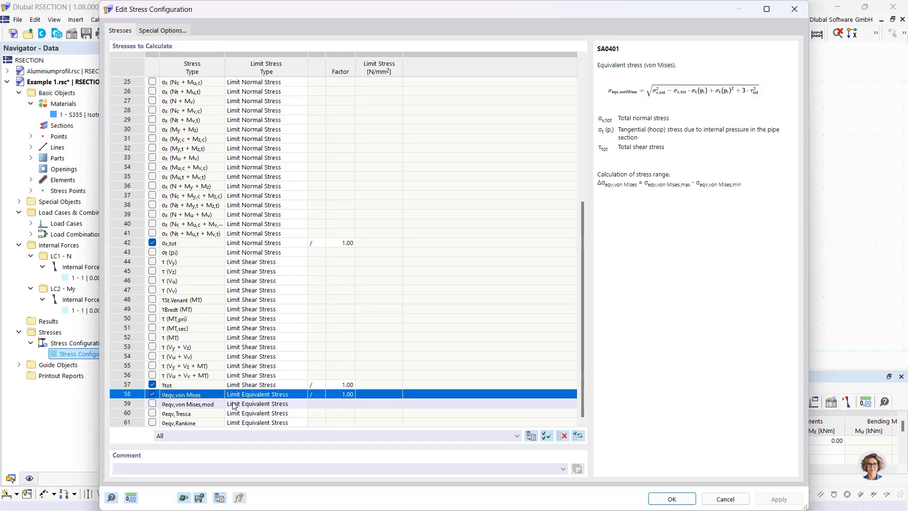
left_click(671, 499)
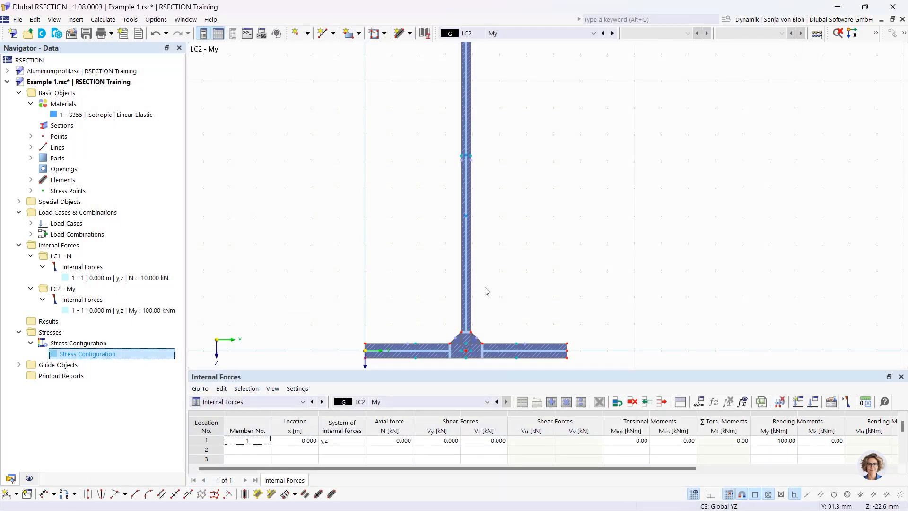
Run the calculation and bring the whole I-section with its results into view
left_click(109, 20)
left_click(114, 32)
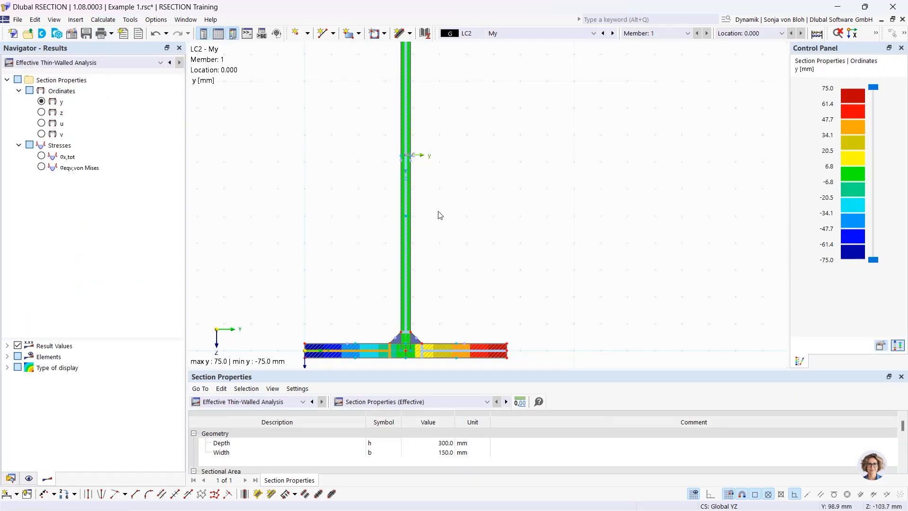
scroll(437, 213, "down", 3)
middle_click_drag(403, 162, 396, 189)
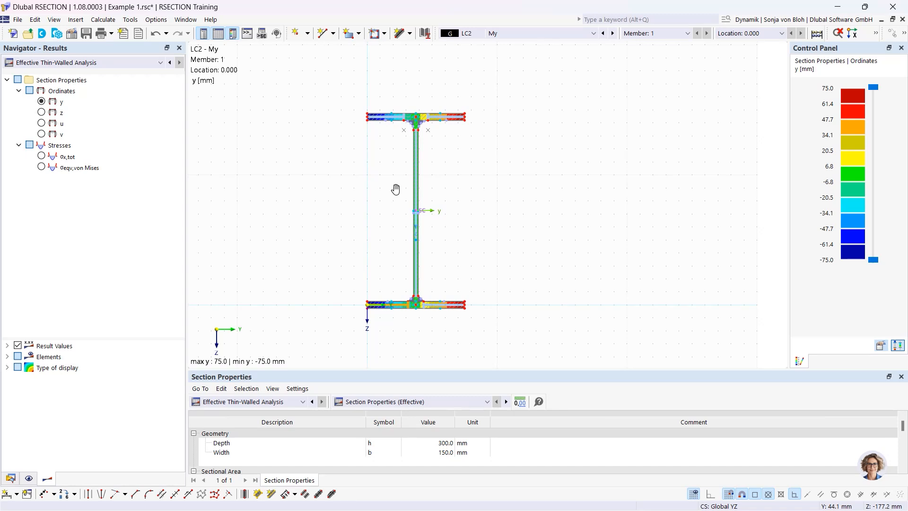
Compare the result types offered by the thin-walled and effective thin-walled analyses, leaving Thin-Walled Analysis selected for the graphic results
left_click(70, 63)
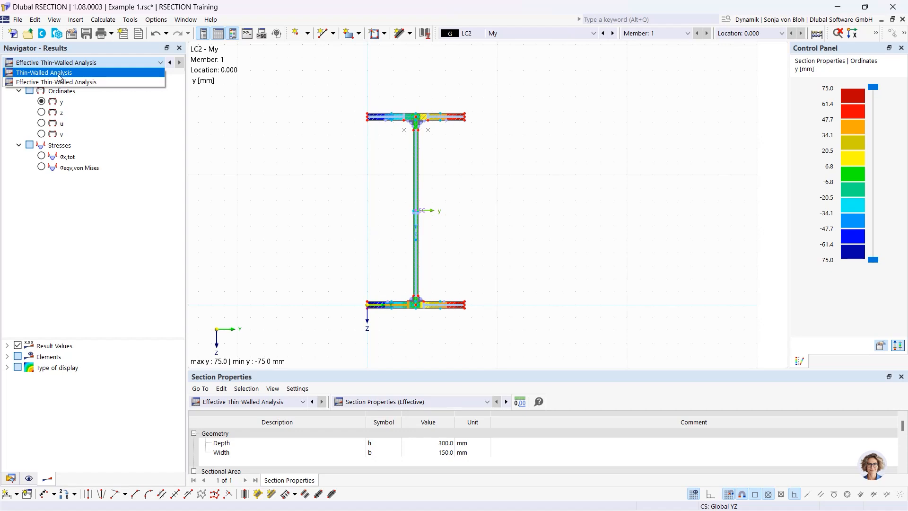
left_click(59, 75)
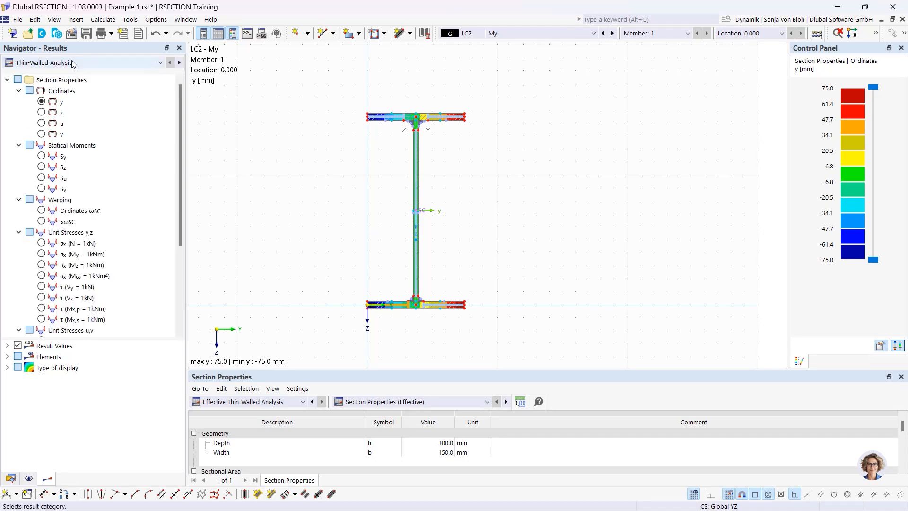
left_click(69, 63)
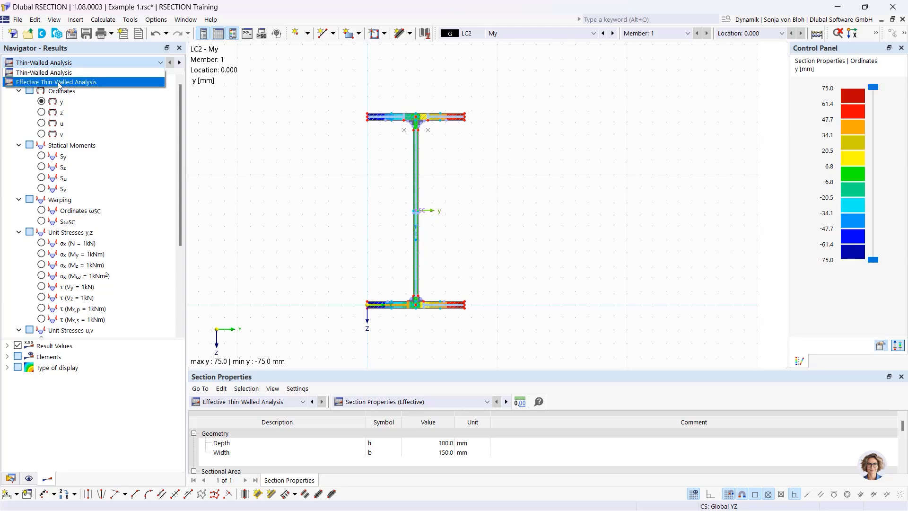
left_click(60, 83)
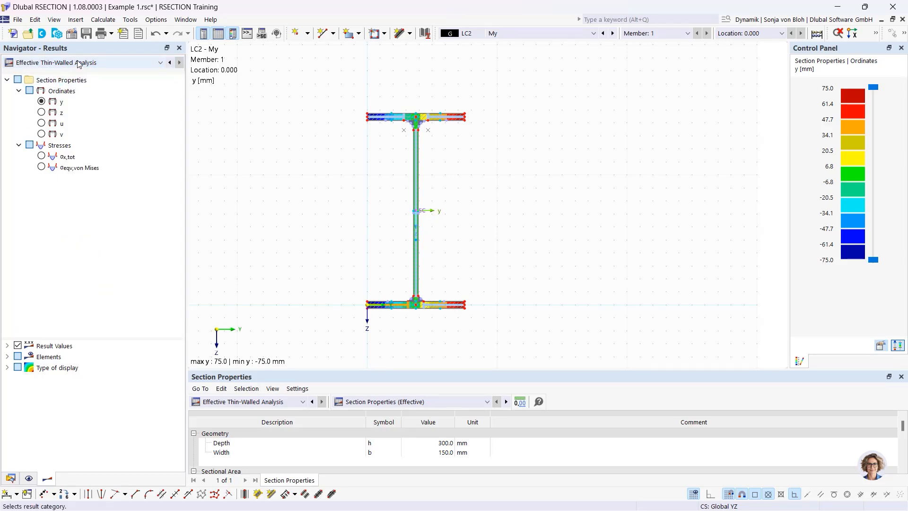
left_click(70, 64)
left_click(76, 72)
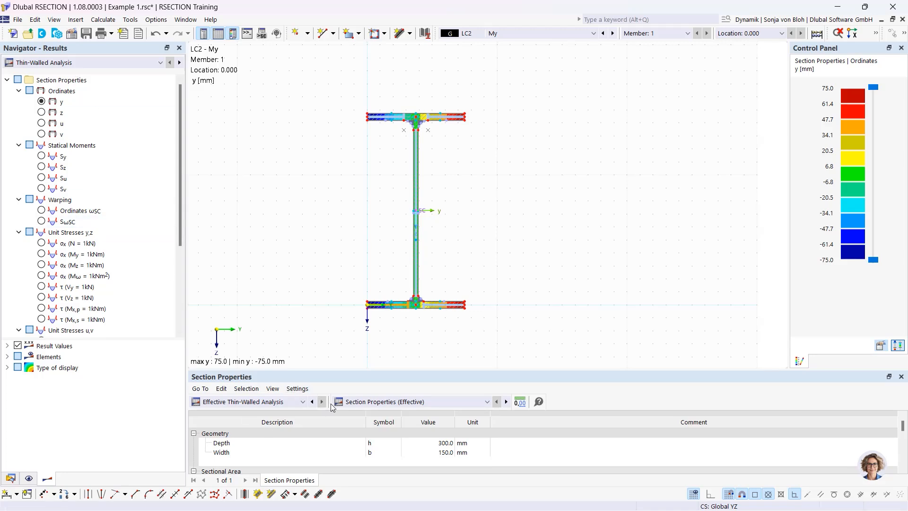
Switch the result tables to Thin-Walled Analysis and make LC1 the displayed load case
left_click(303, 402)
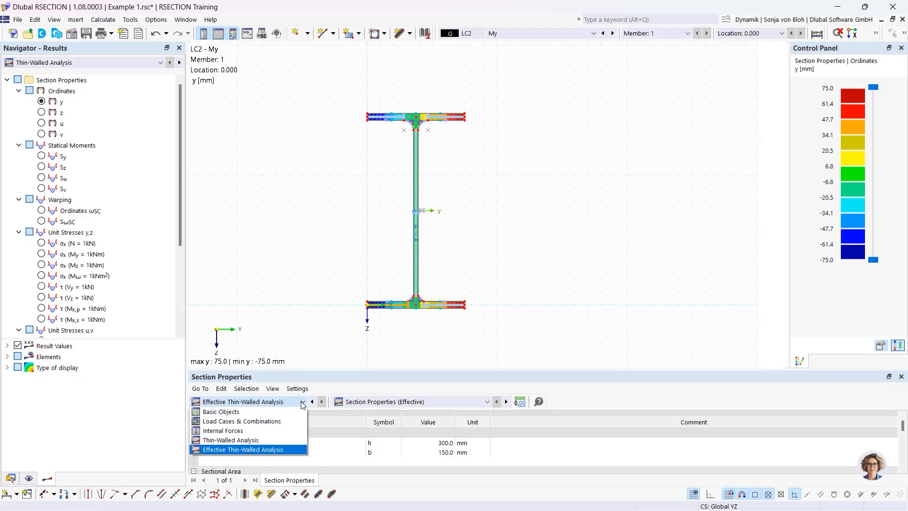
left_click(253, 441)
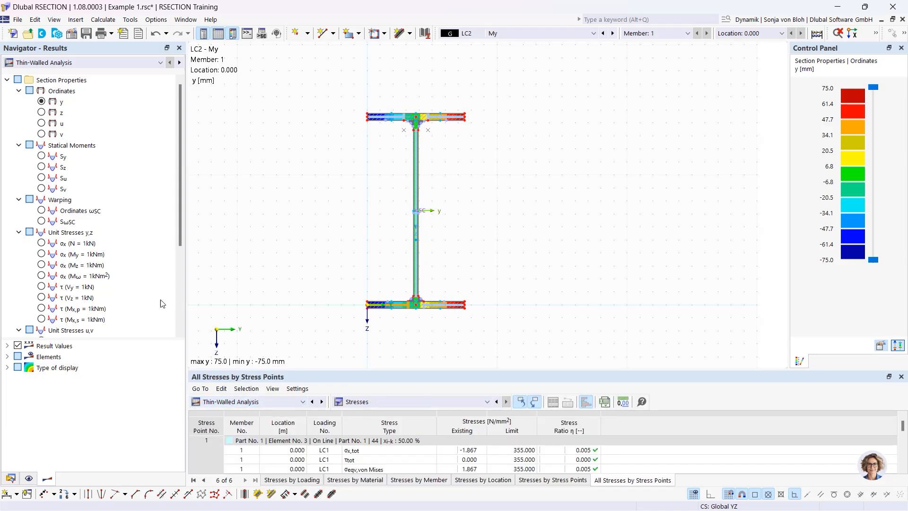
left_click_drag(187, 282, 167, 278)
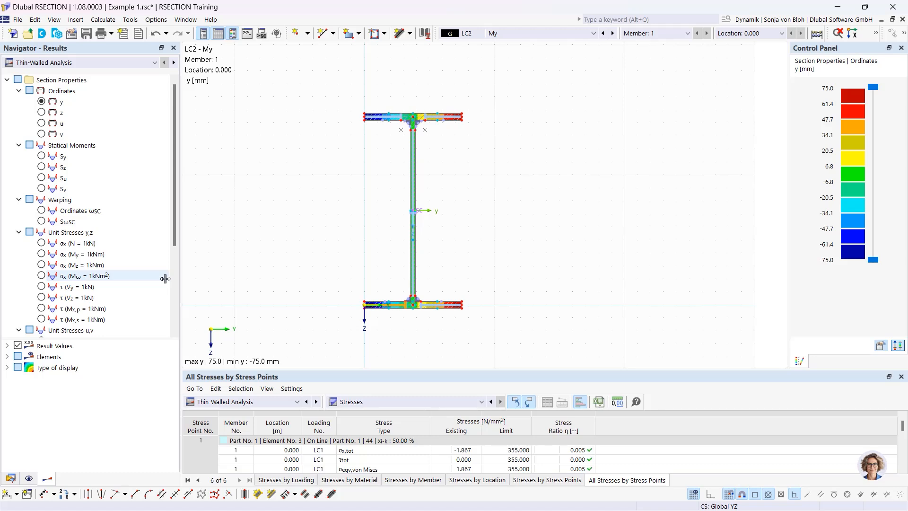
left_click(594, 34)
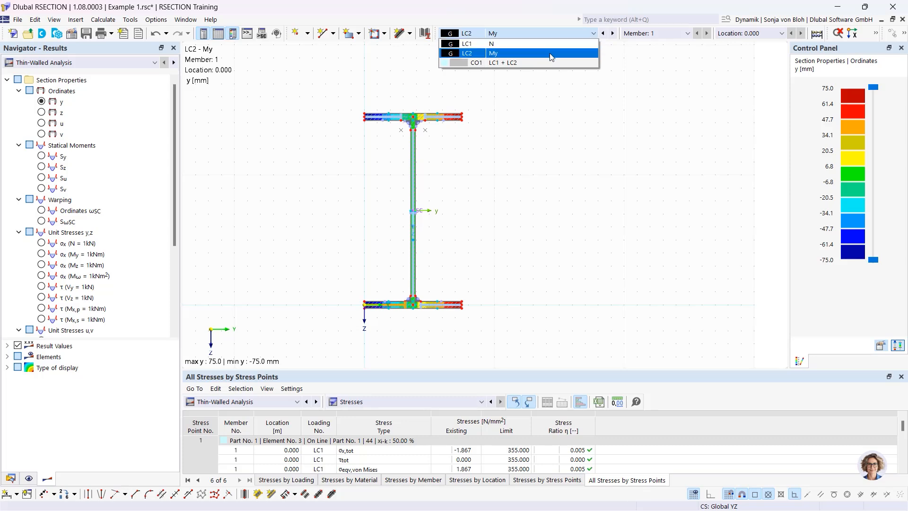
left_click(494, 44)
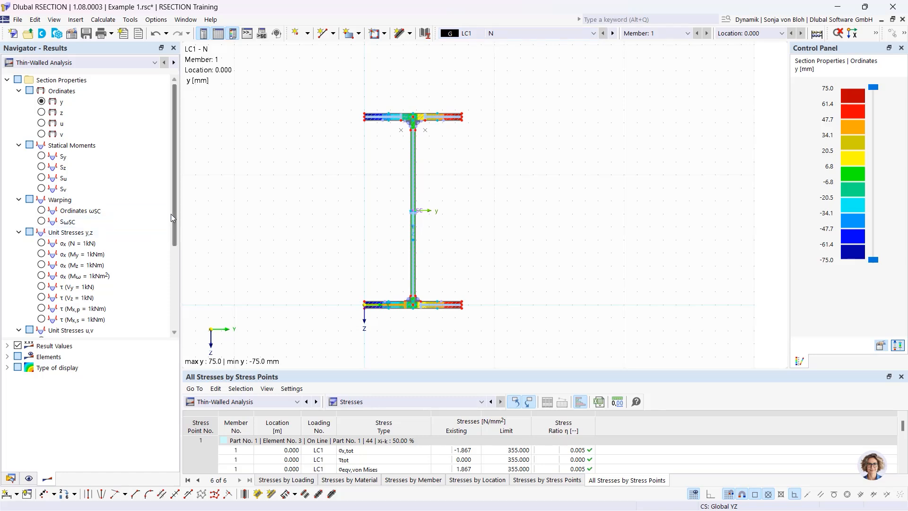
Display the total normal stress σx,tot on the section and set the type of display to Off
left_click_drag(174, 211, 175, 293)
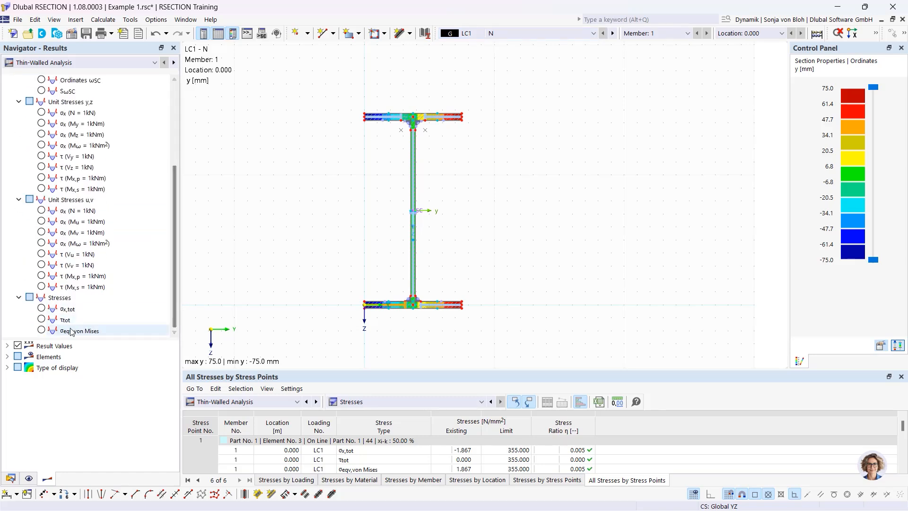
left_click(41, 309)
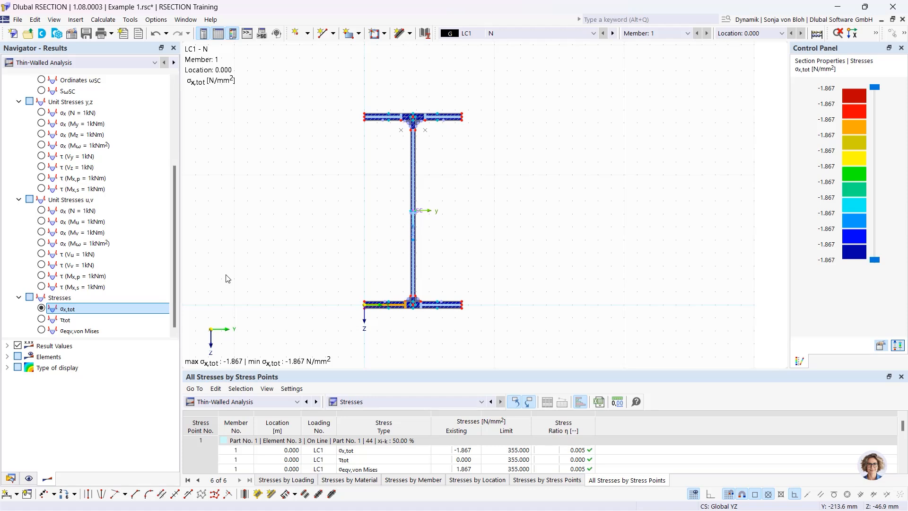
left_click(7, 368)
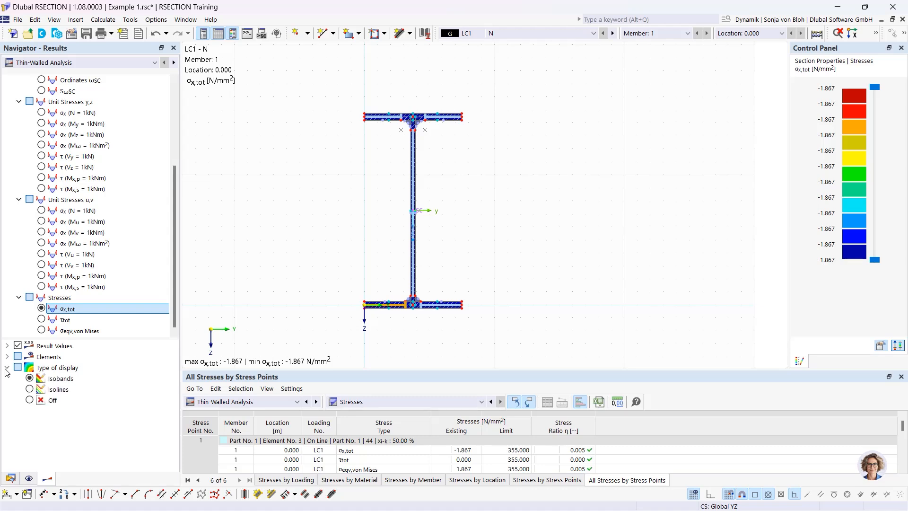
left_click(29, 400)
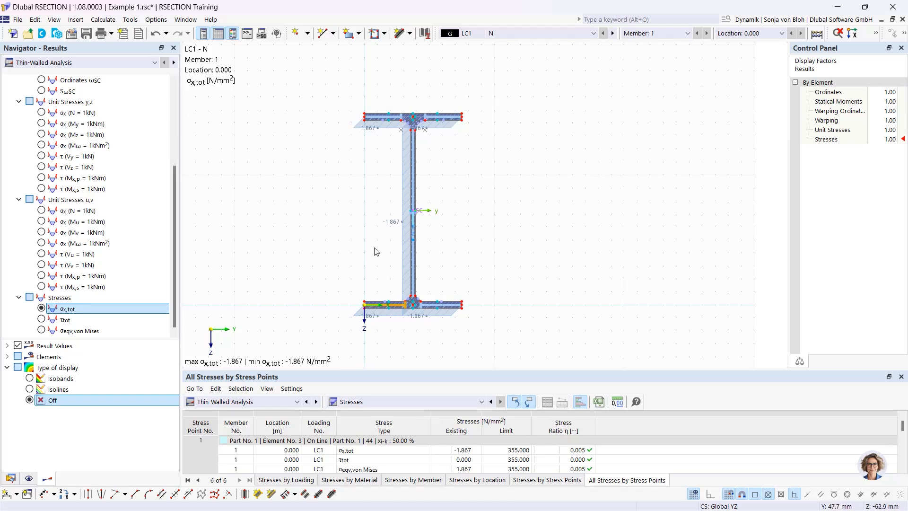
Find the web's stress point 100 in the enlarged stress table and locate its LC2 total normal stress on the section
left_click(413, 240)
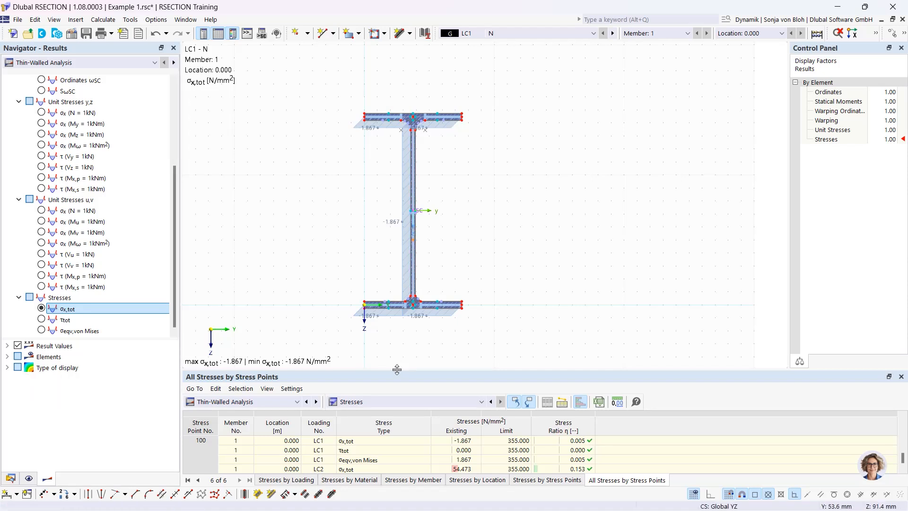
left_click_drag(397, 369, 404, 288)
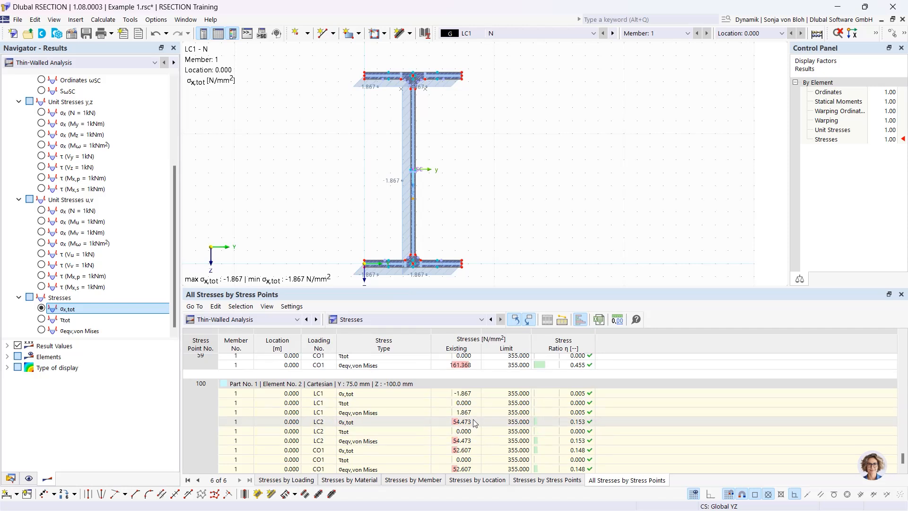
left_click(459, 421)
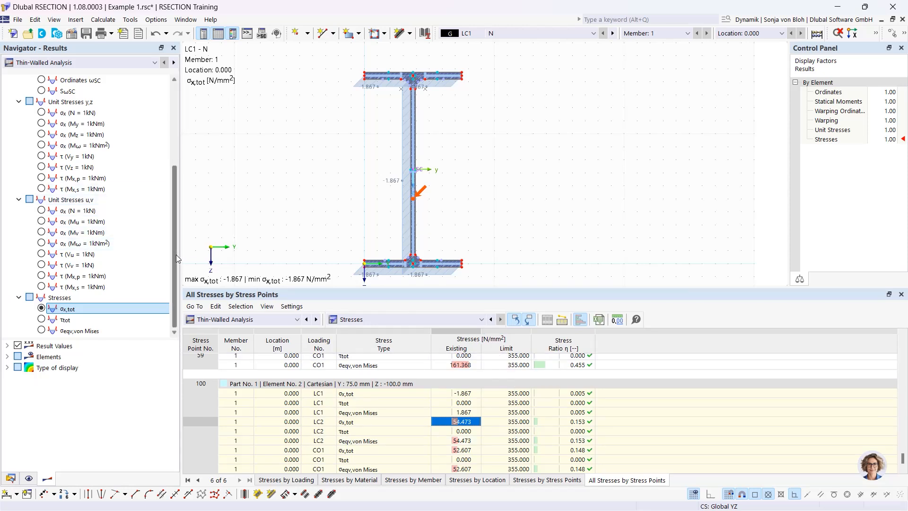
View the statical moments Sy and Sz graphically, and show the Statical Moments and Warping table
left_click_drag(176, 254, 178, 147)
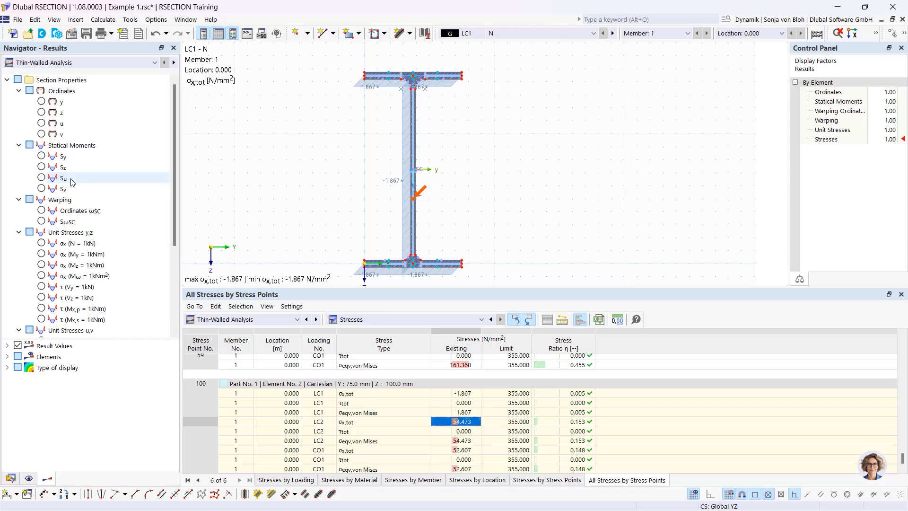
left_click(42, 156)
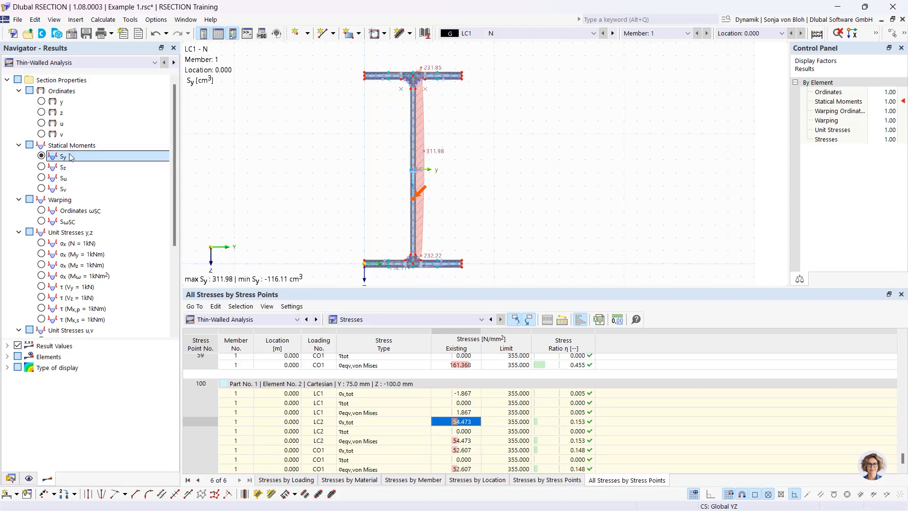
left_click(42, 167)
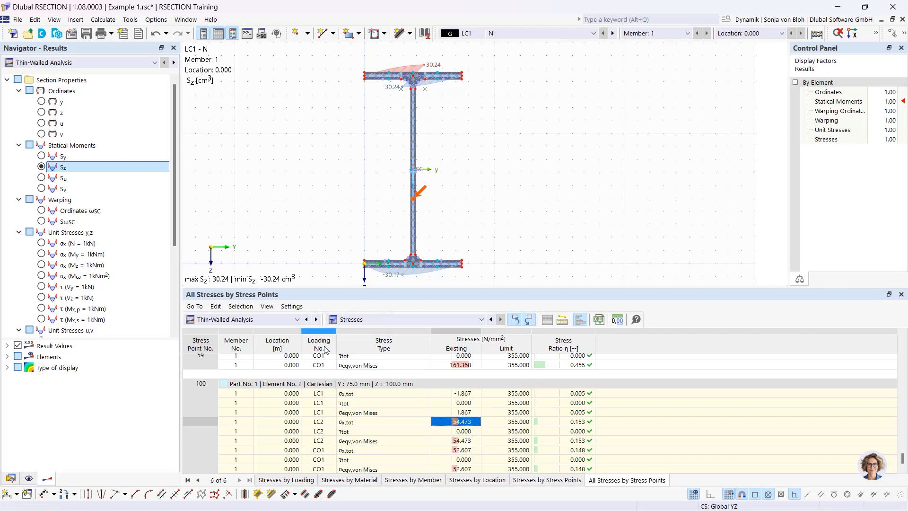
left_click(434, 320)
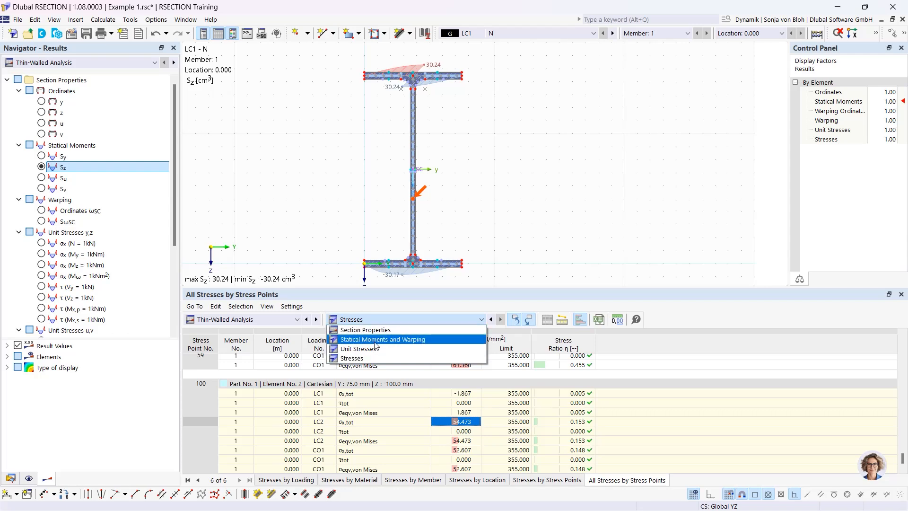
left_click(399, 340)
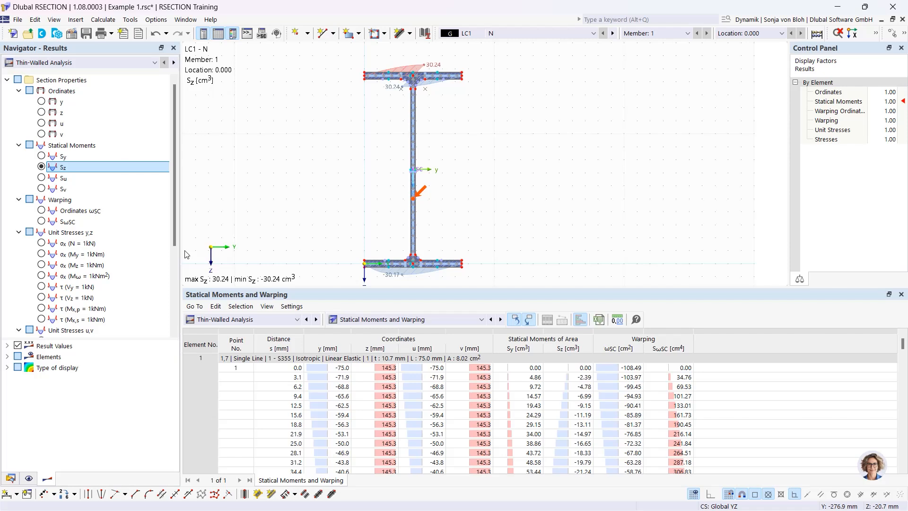
Switch the graphic results to Effective Thin-Walled Analysis and display the total normal stress σx,tot
left_click(97, 62)
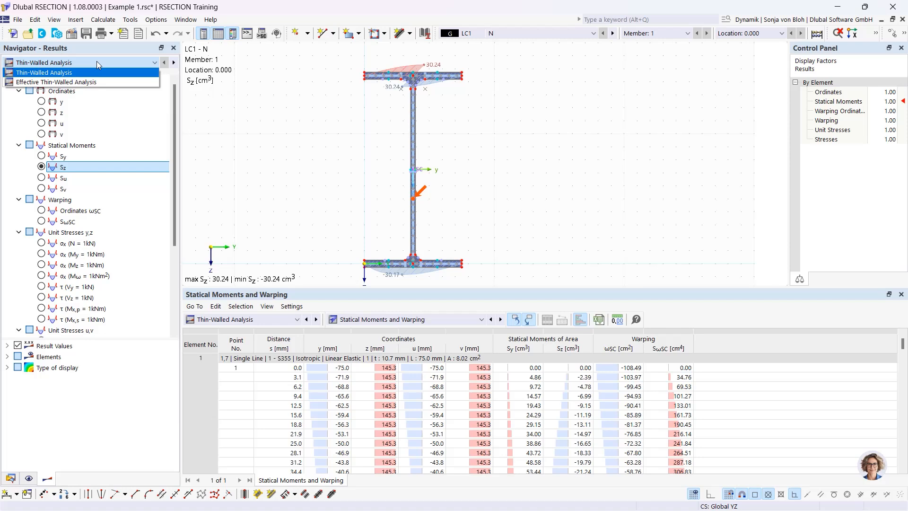
left_click(46, 81)
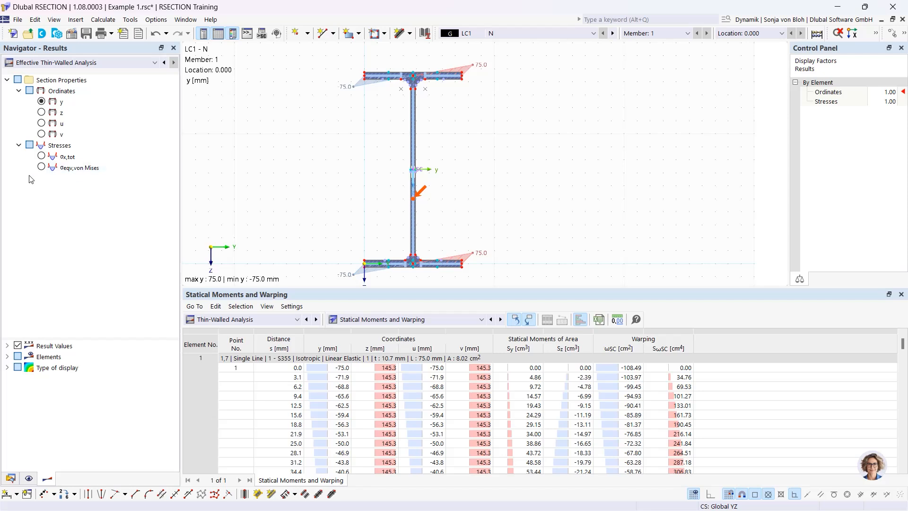
left_click(42, 156)
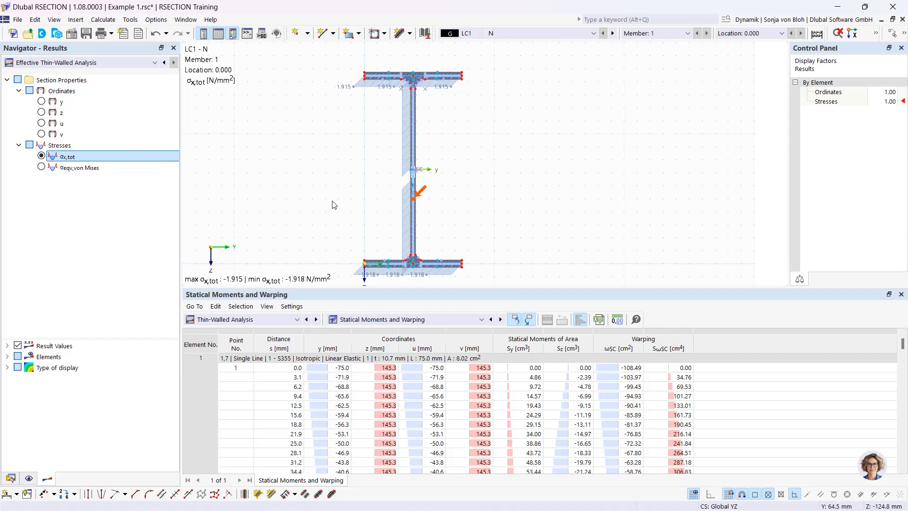
Compare the section properties tables of the effective and thin-walled analyses, focusing on the sectional area
left_click(284, 321)
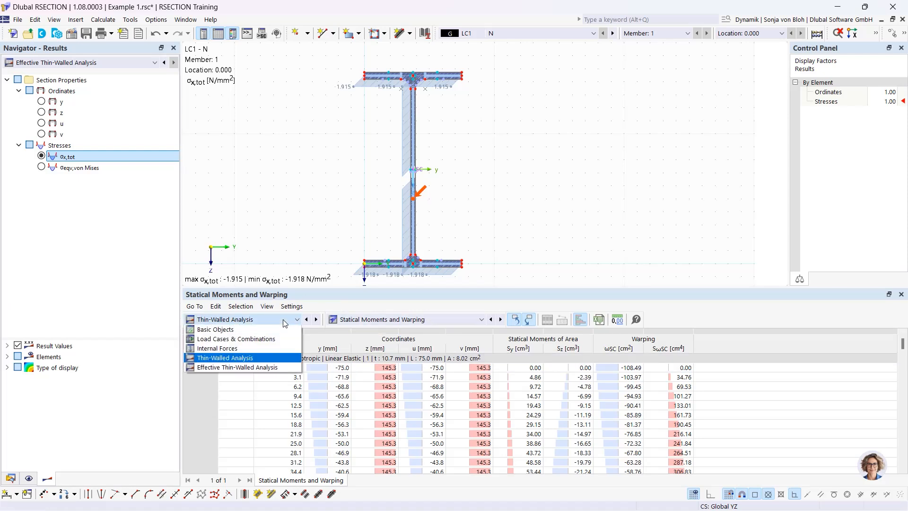
left_click(252, 368)
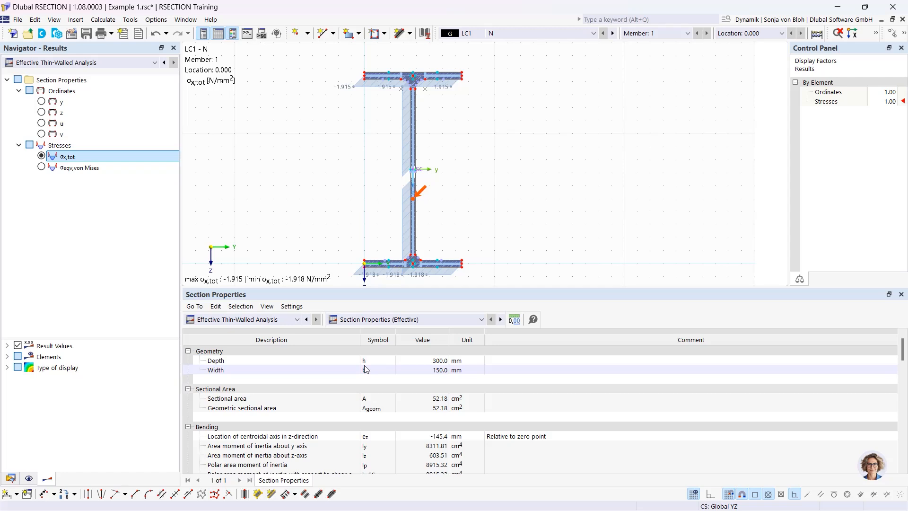
left_click(297, 319)
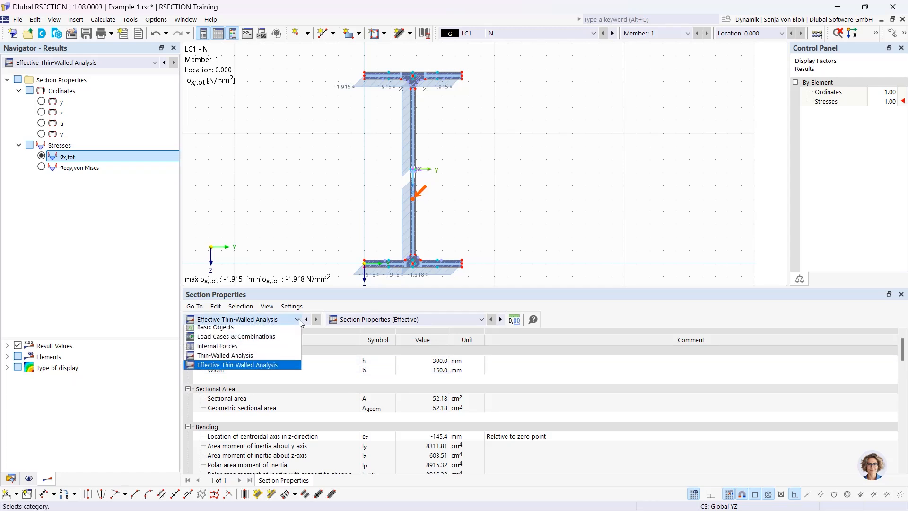
left_click(250, 359)
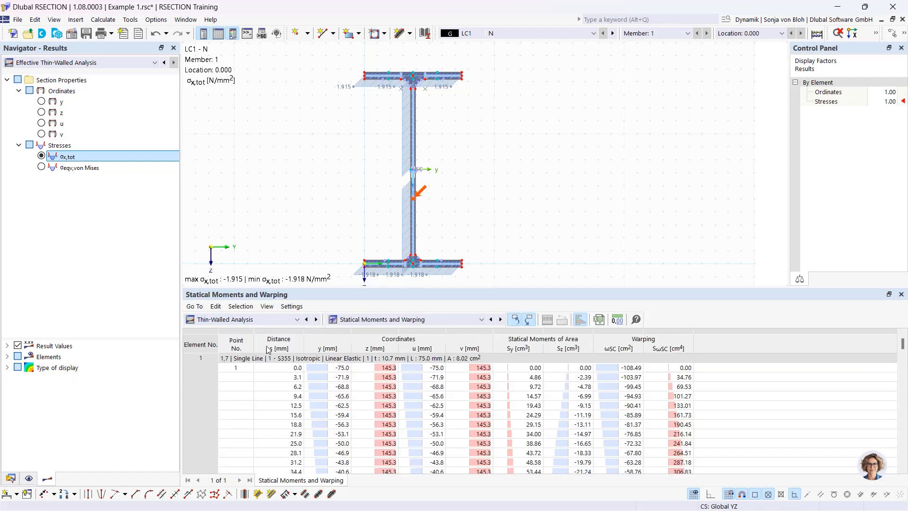
left_click(395, 320)
left_click(398, 331)
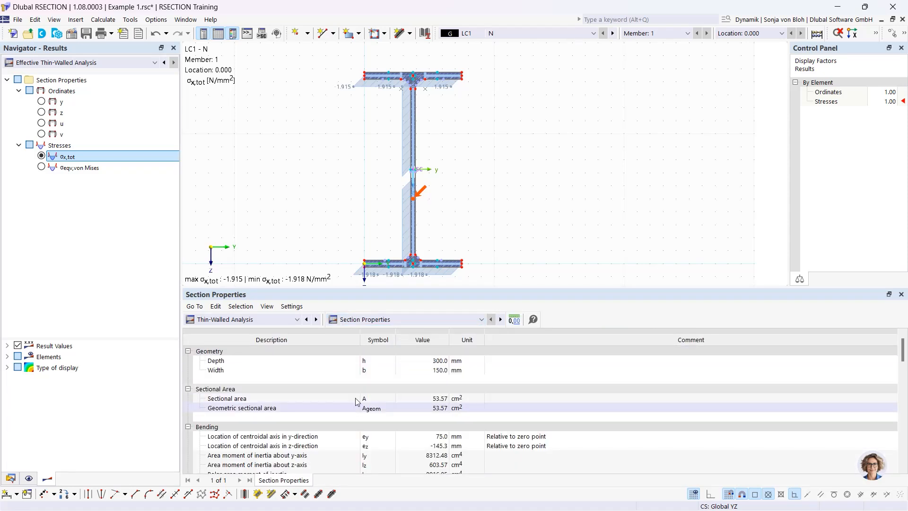
left_click(392, 319)
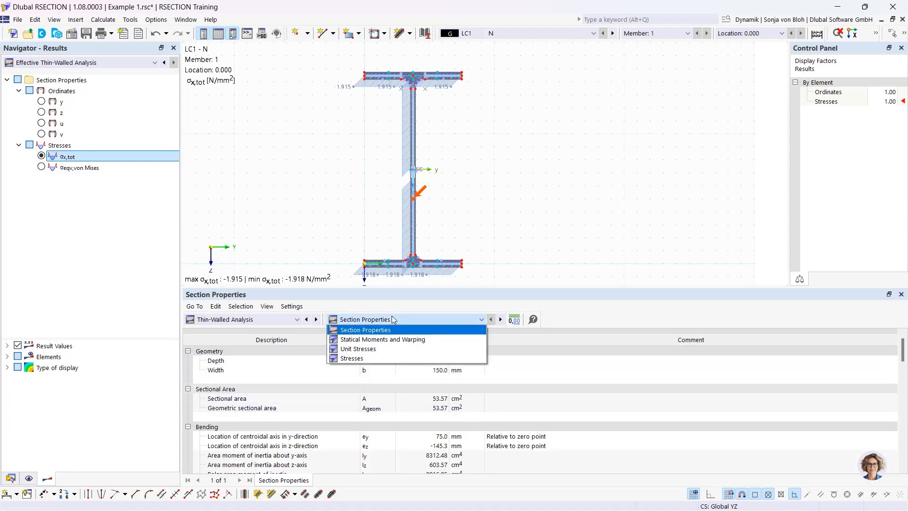
left_click(275, 320)
left_click(247, 367)
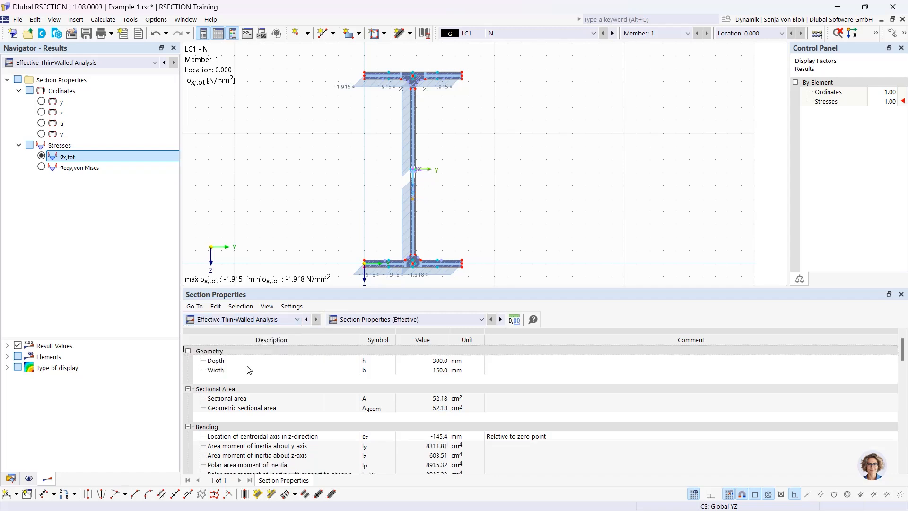
left_click(409, 401)
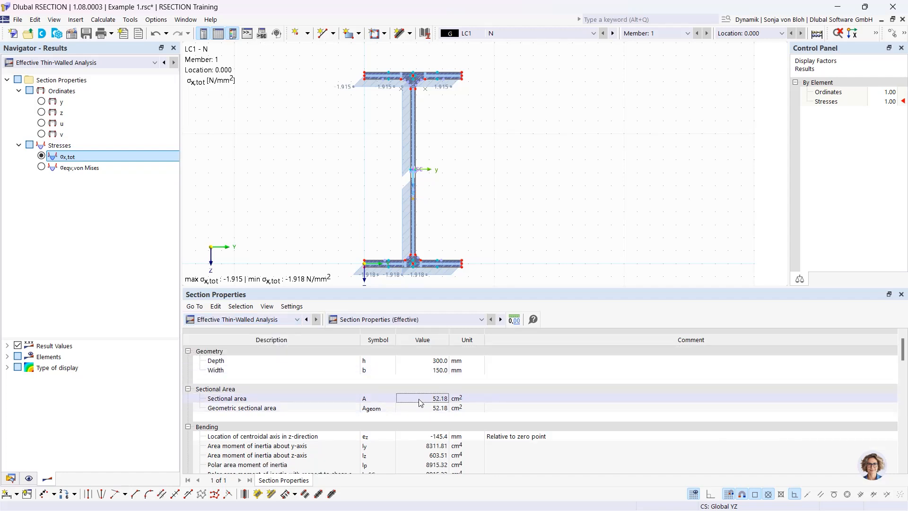
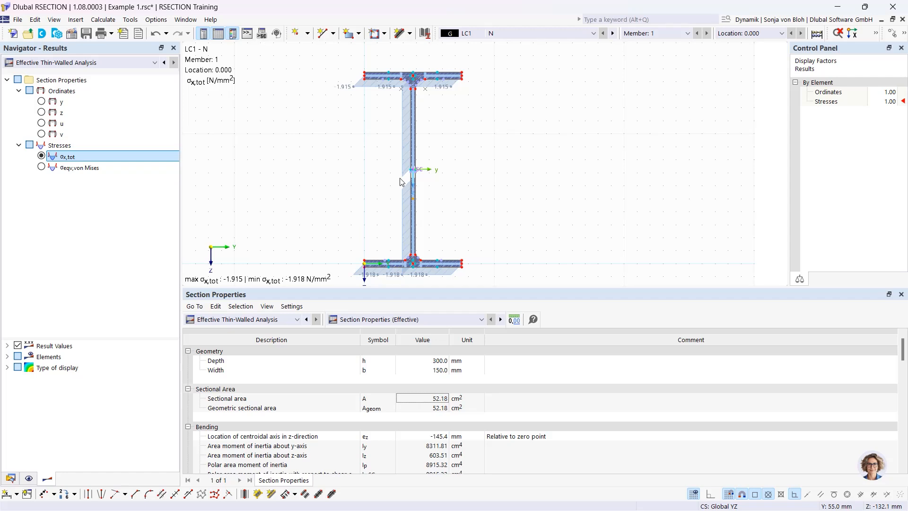
Show the section classification according to EN 1993-1-1 and examine the web subpanel's classification details in the enlarged table
left_click_drag(360, 287, 360, 334)
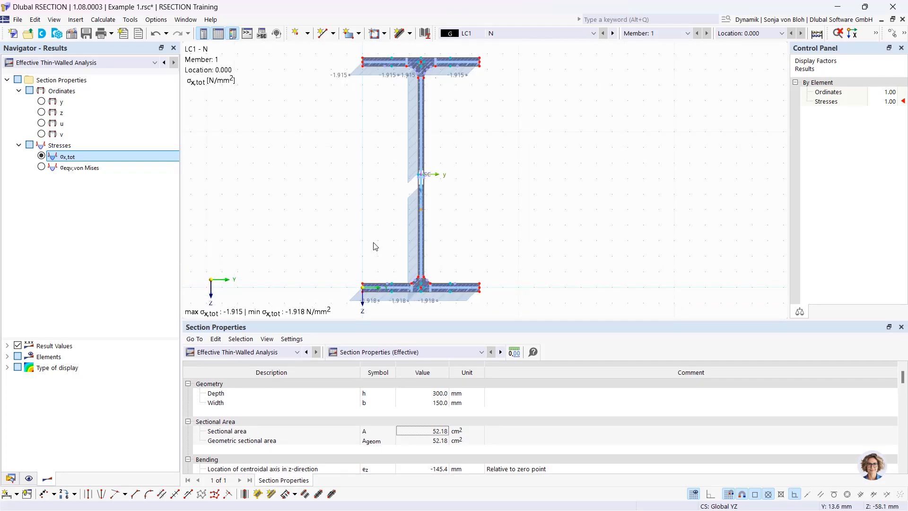
left_click(426, 352)
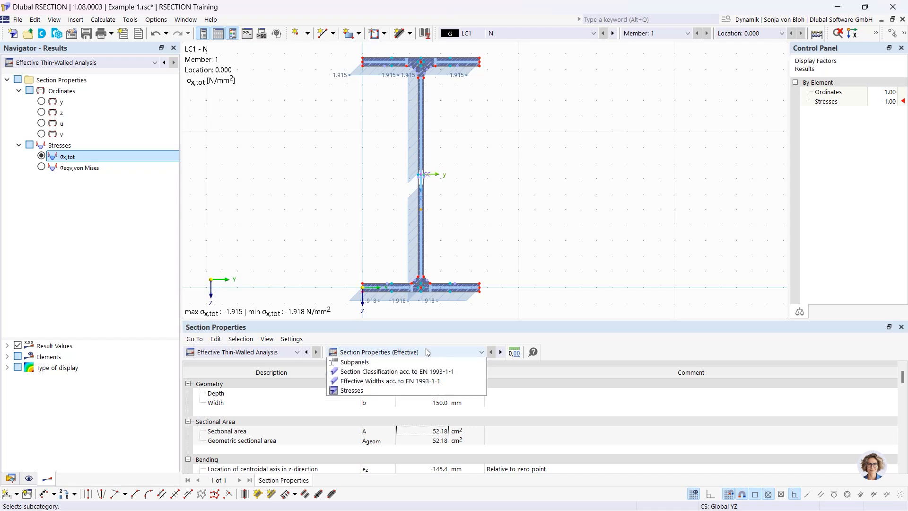
left_click(406, 382)
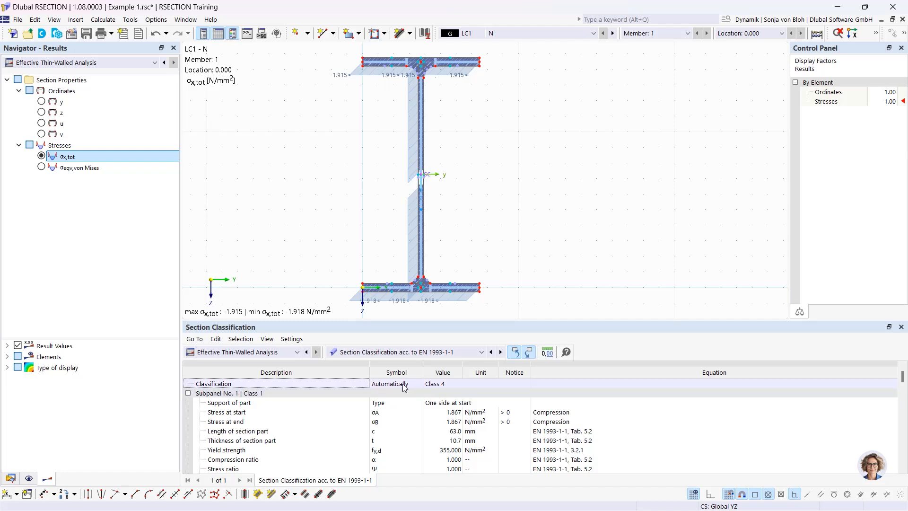
left_click(400, 385)
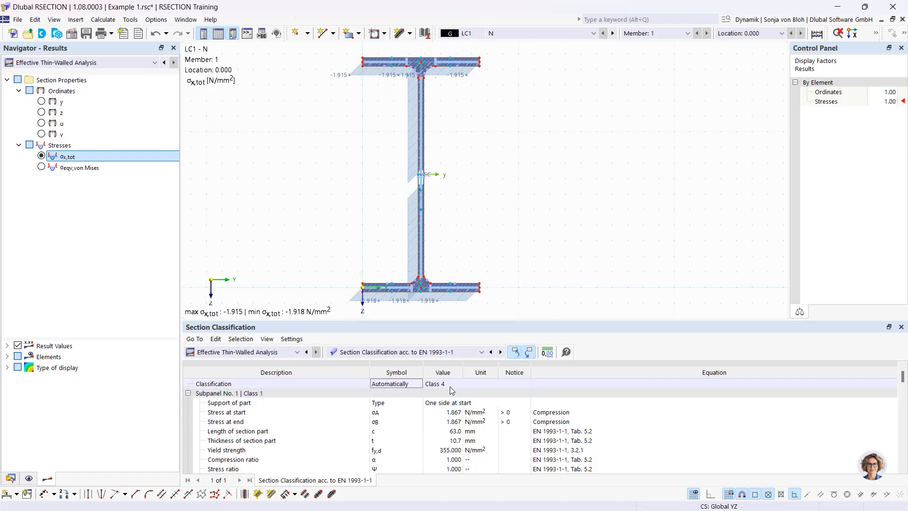
left_click(424, 175)
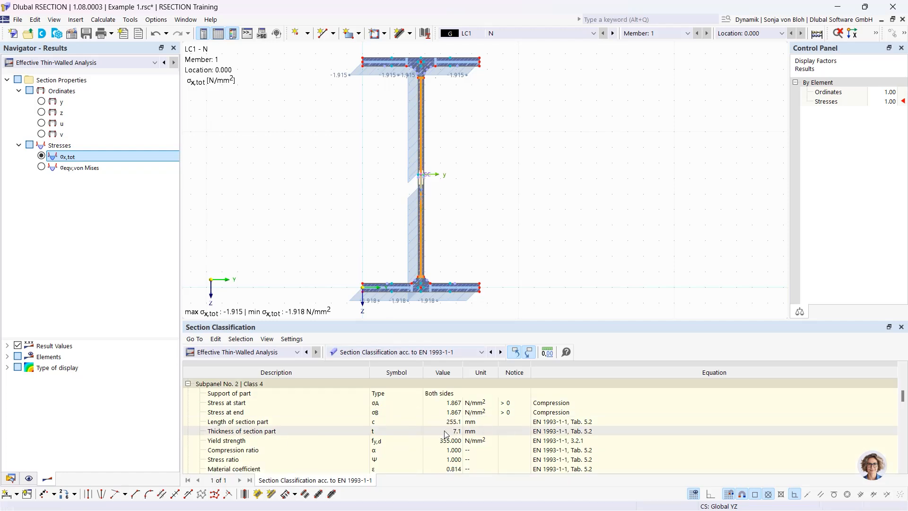
left_click_drag(413, 319, 411, 210)
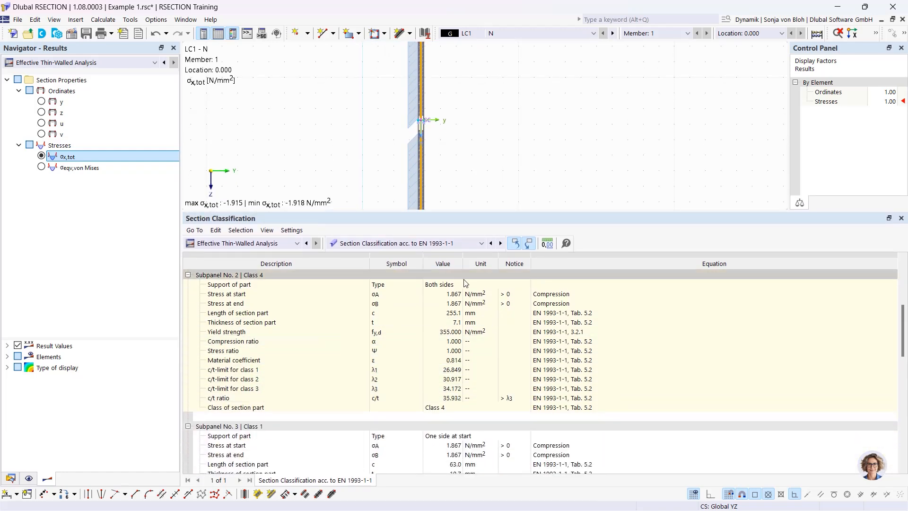
Show the effective widths according to EN 1993-1-1 and examine the results for the web subpanel, No. 2
left_click(480, 244)
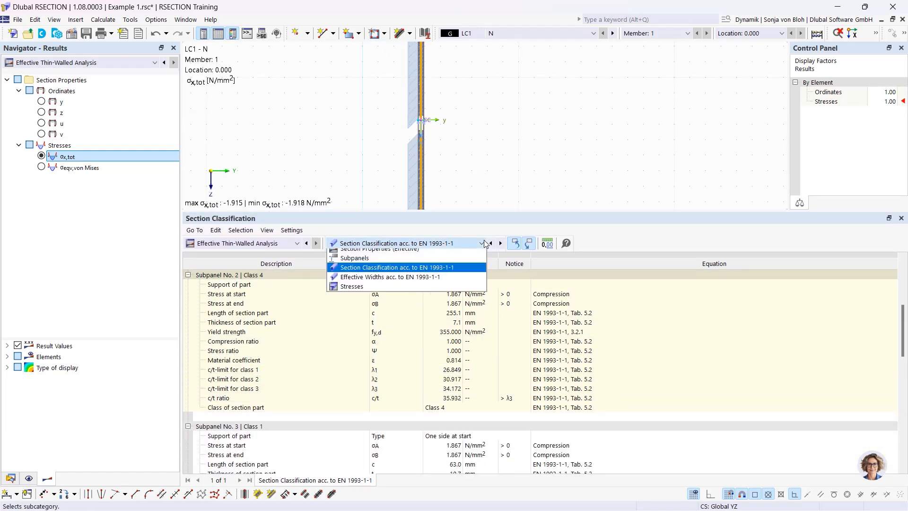
left_click(417, 282)
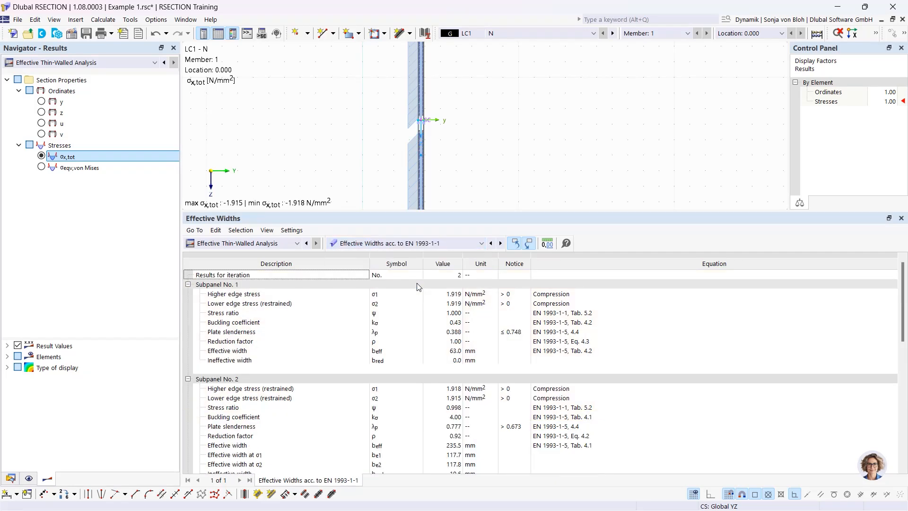
left_click(420, 172)
scroll(384, 400, "down", 3)
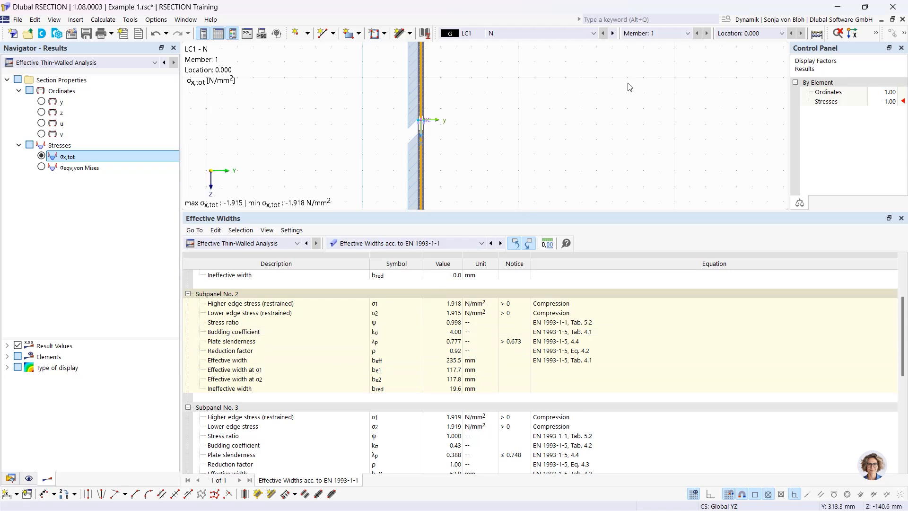
Switch the results to load case LC2 (My) and examine its effective widths and section classification according to EN 1993-1-1
left_click(593, 33)
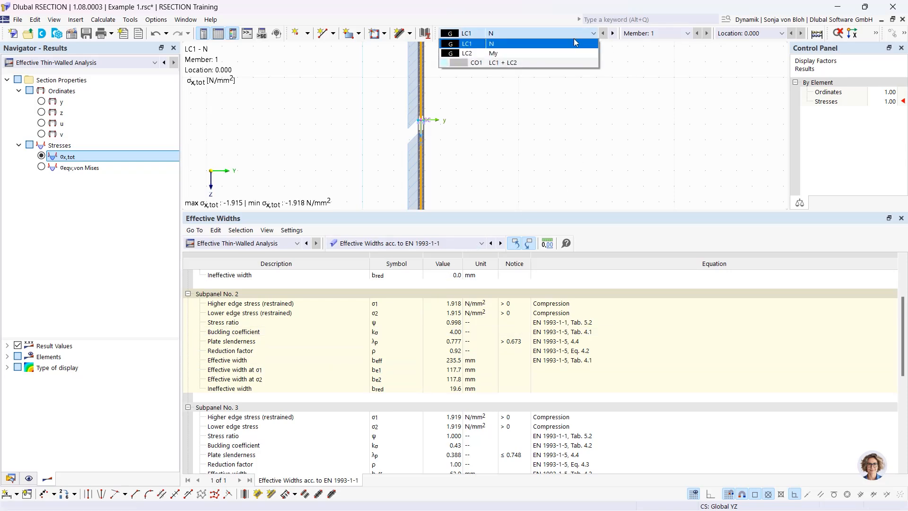
left_click(538, 53)
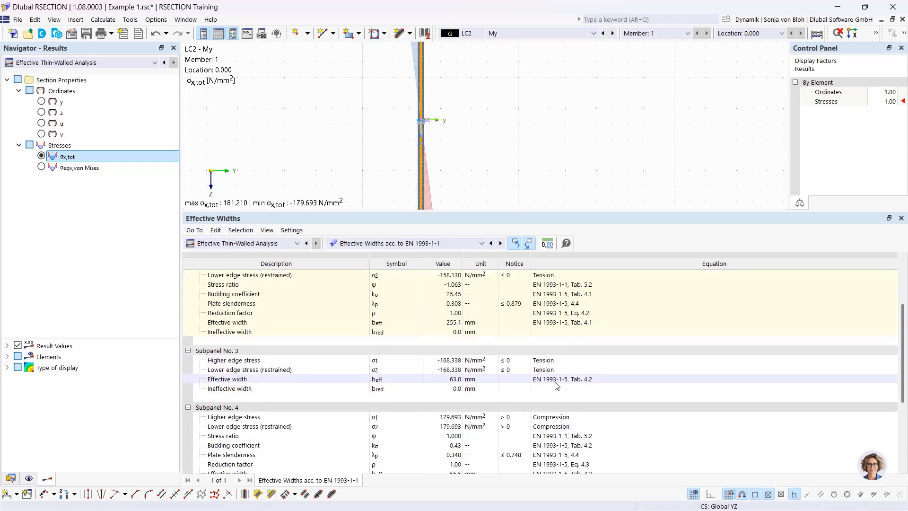
scroll(557, 385, "up", 3)
left_click(481, 243)
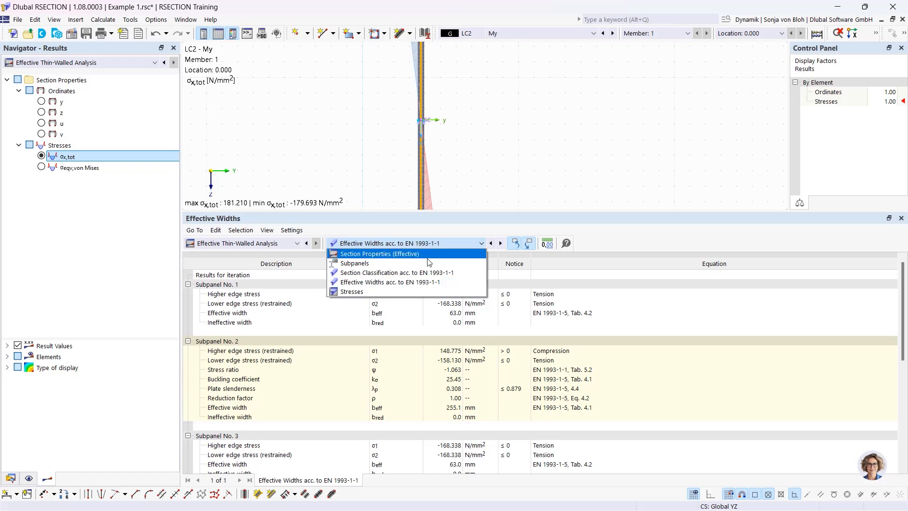
left_click(397, 272)
scroll(414, 345, "up", 5)
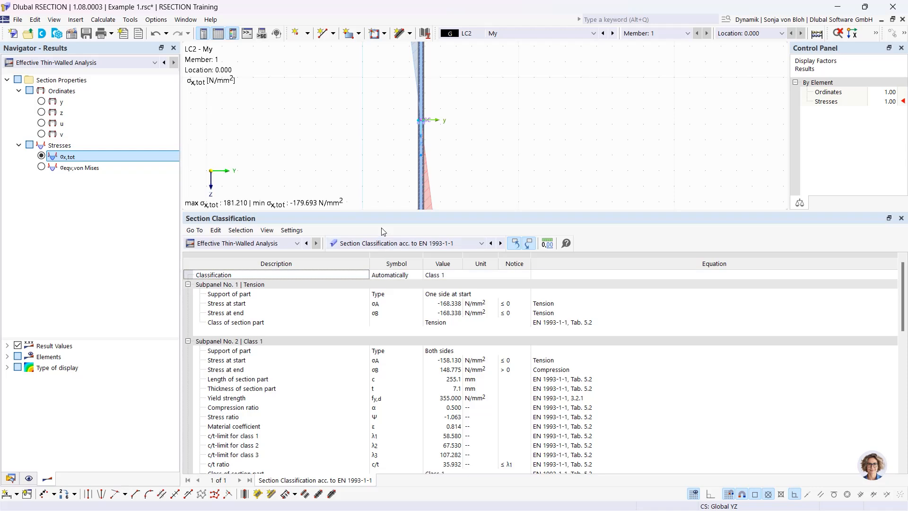
scroll(365, 164, "down", 3)
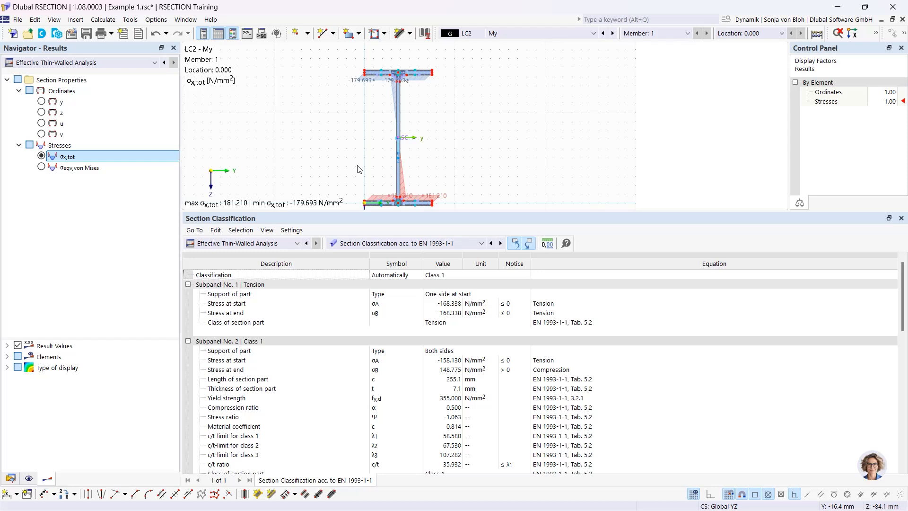
Switch the results to load combination CO1 (LC1 + LC2) and view the σx,tot diagram on the whole section in an enlarged graphic area
left_click(513, 33)
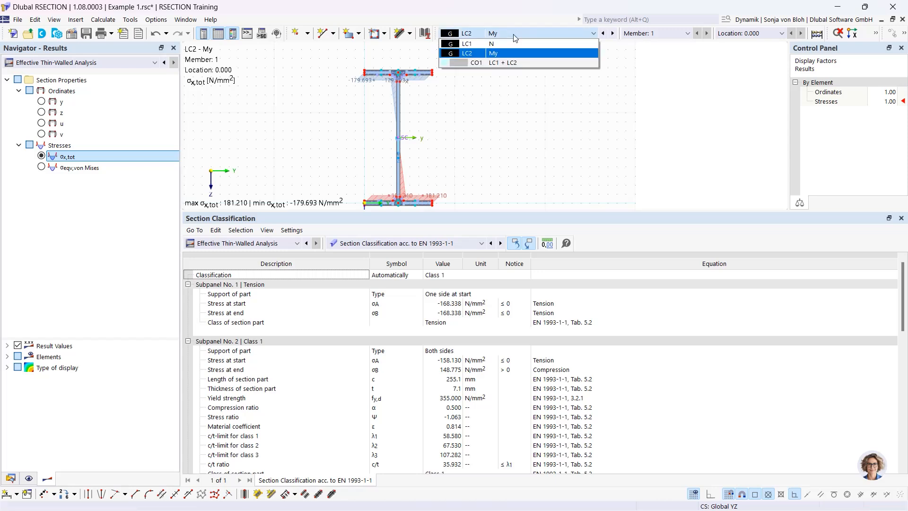
left_click(497, 63)
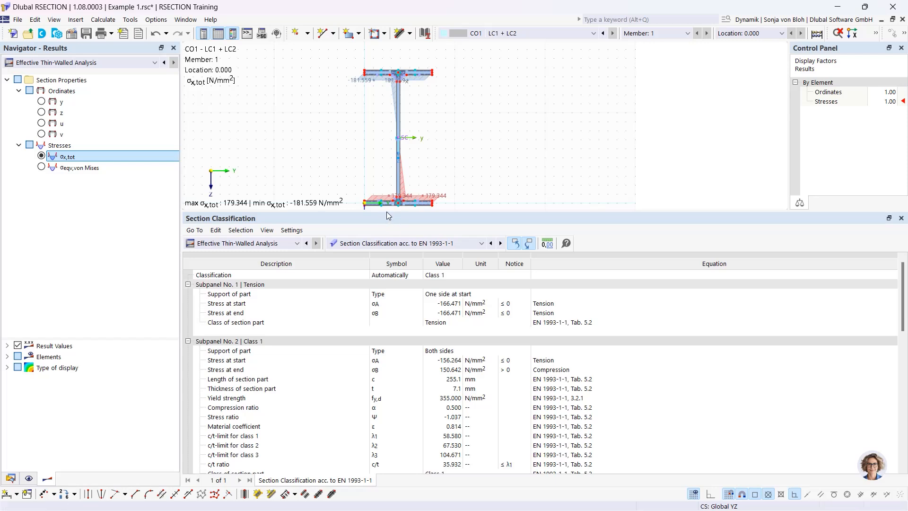
left_click_drag(387, 211, 388, 292)
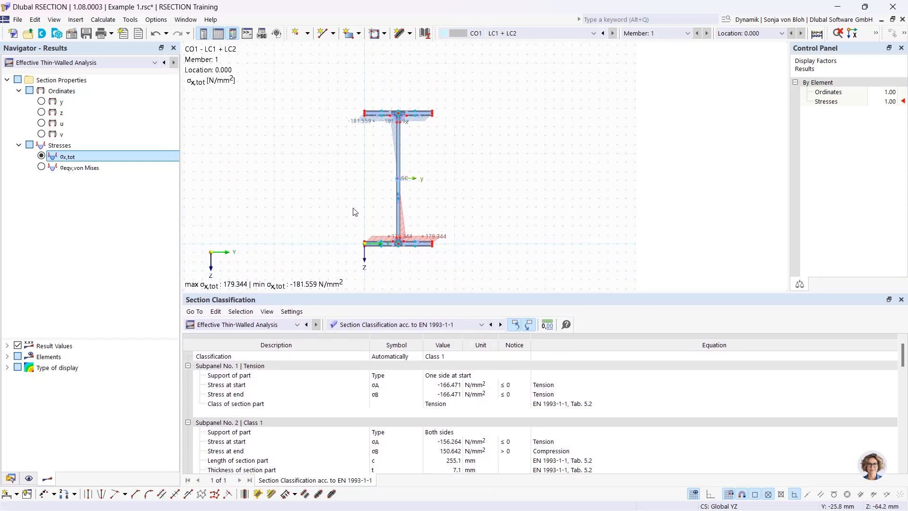
scroll(354, 212, "up", 2)
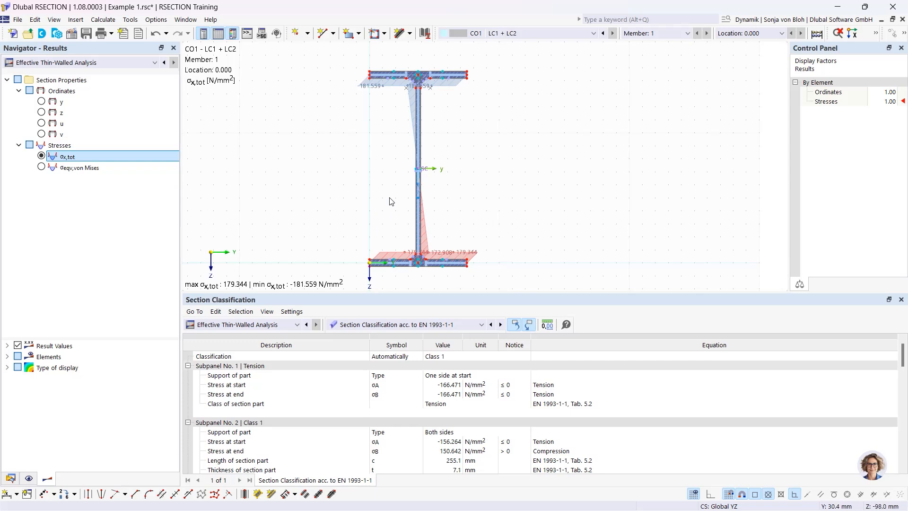
scroll(409, 216, "up", 1)
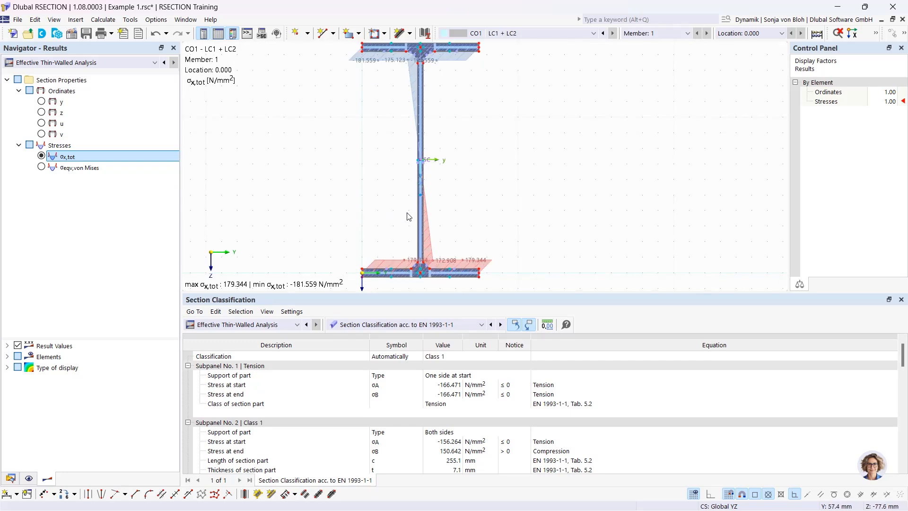
scroll(409, 216, "down", 2)
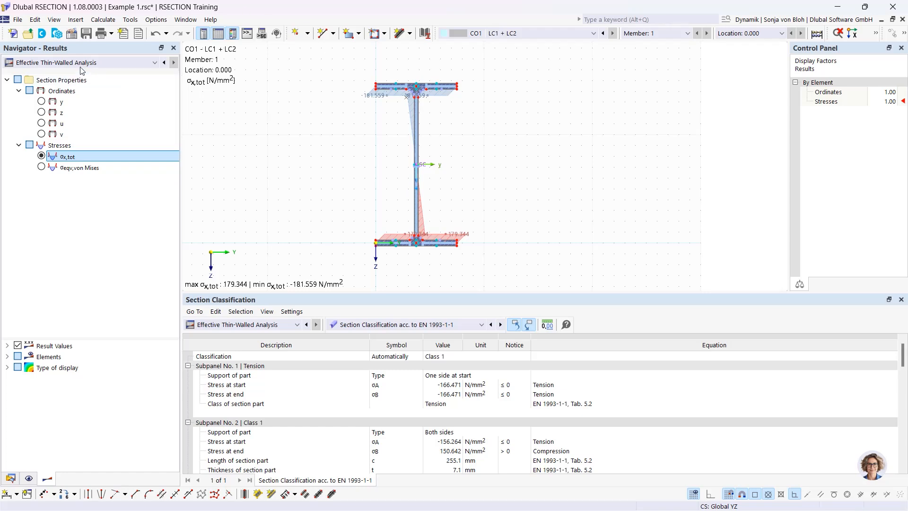
Create a new model named Example 2 with Thin-Walled Analysis and the Effective / Steel / Aluminum section add-on to EN 1993-1-1 and EN 1993-1-5
left_click(16, 35)
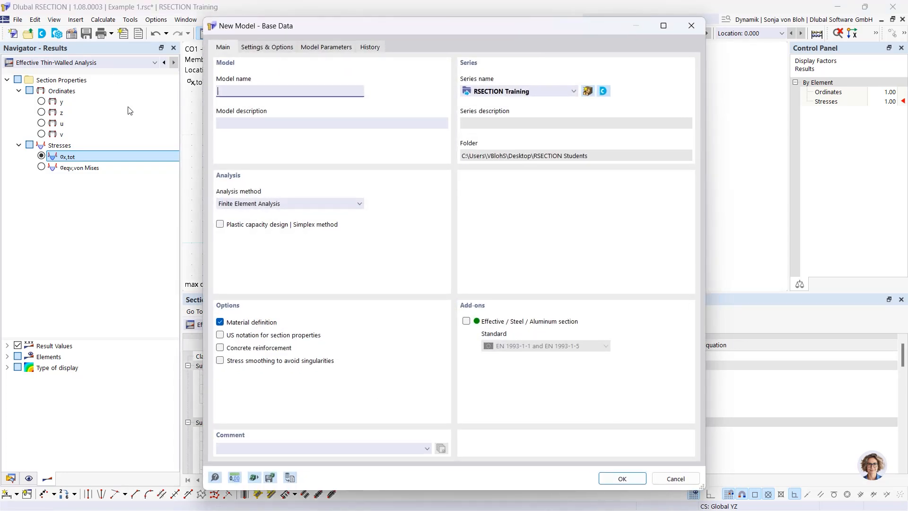
type("Example 2")
left_click(325, 204)
left_click(304, 223)
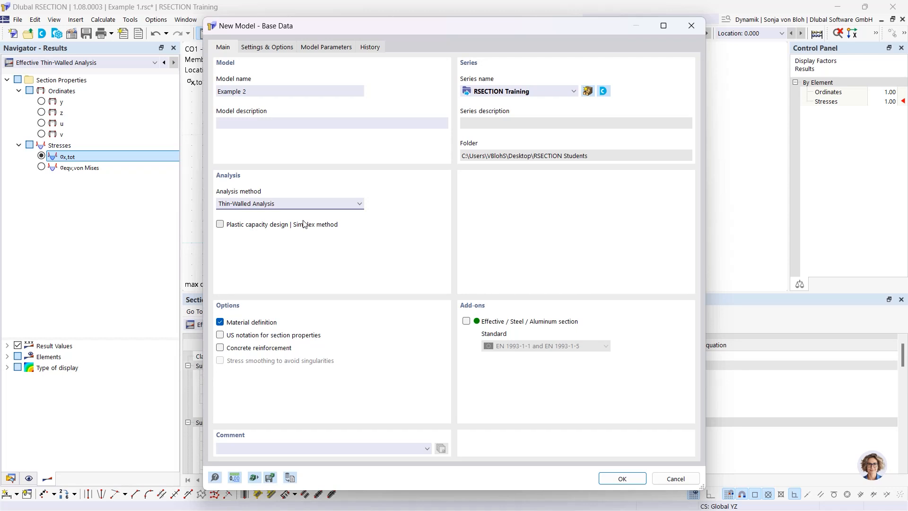
left_click(466, 321)
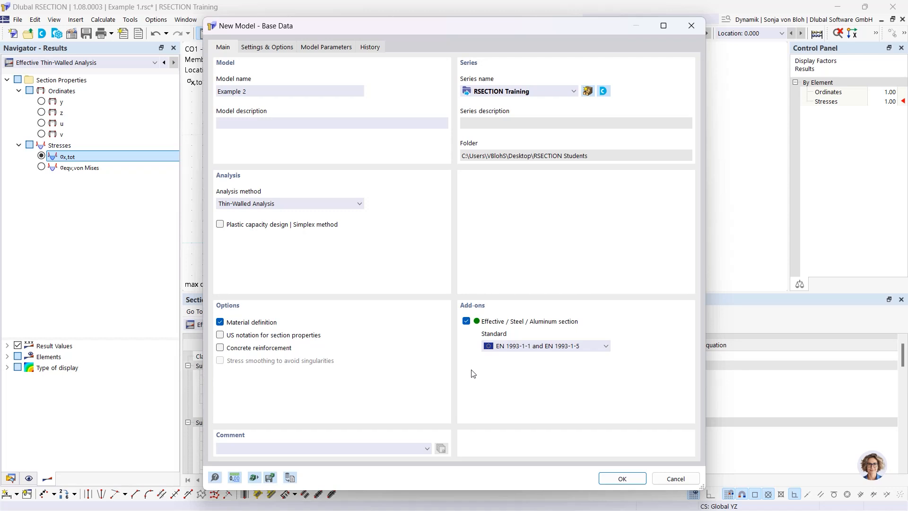
left_click(536, 348)
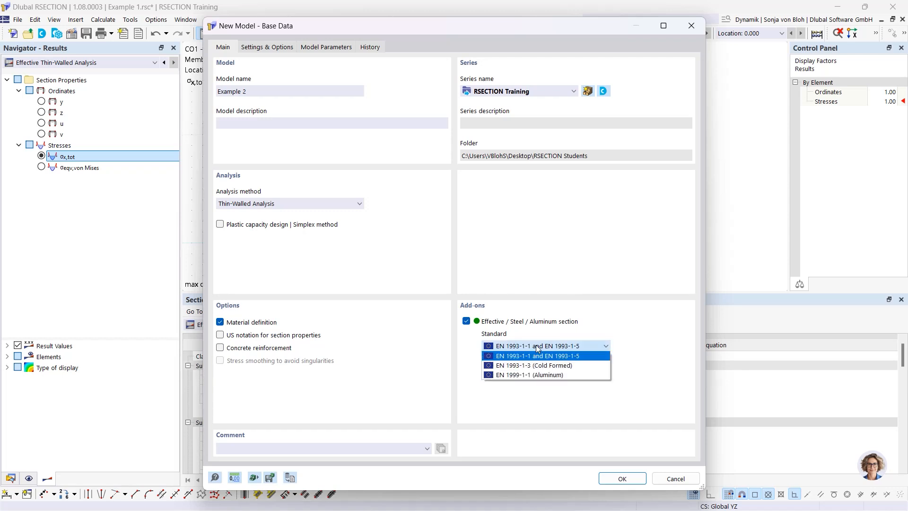
left_click(537, 349)
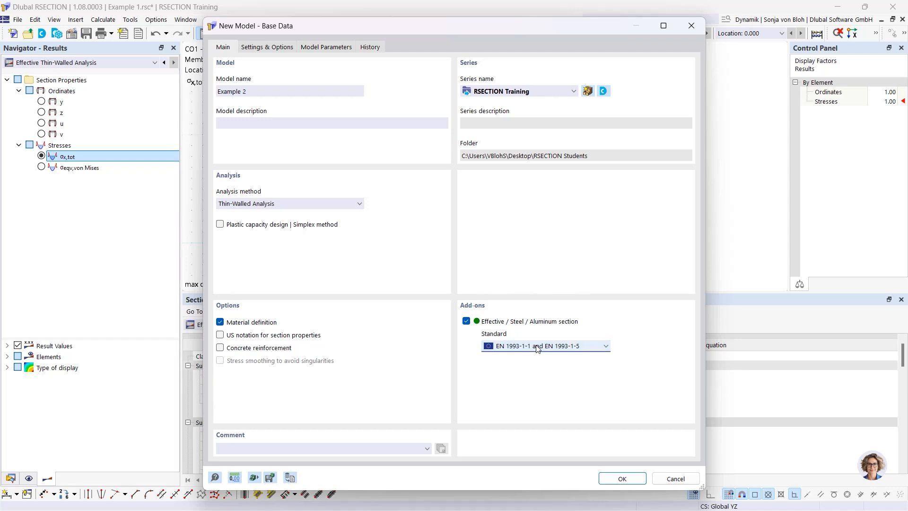
left_click(623, 480)
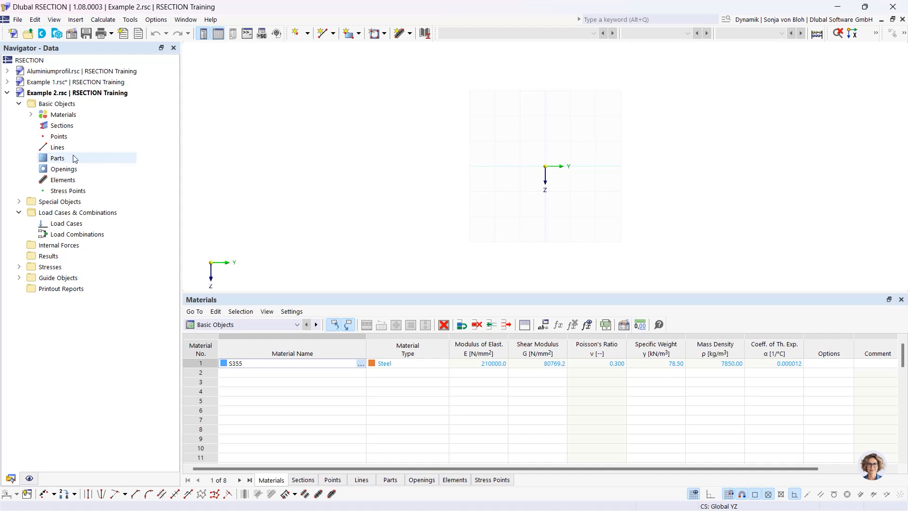
Change material No. 1 to steel S235 of EN 1993-1-1:2005-05 from the material library
left_click(31, 115)
left_click(98, 125)
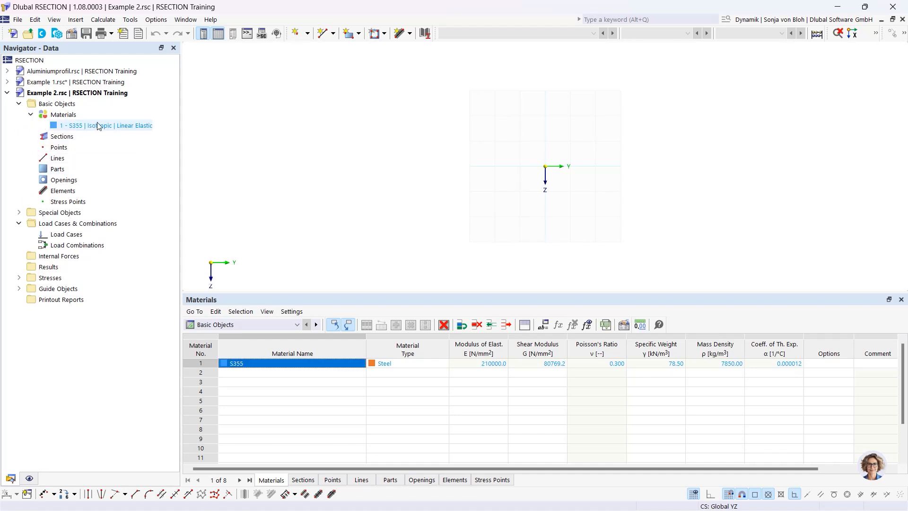
double_click(98, 125)
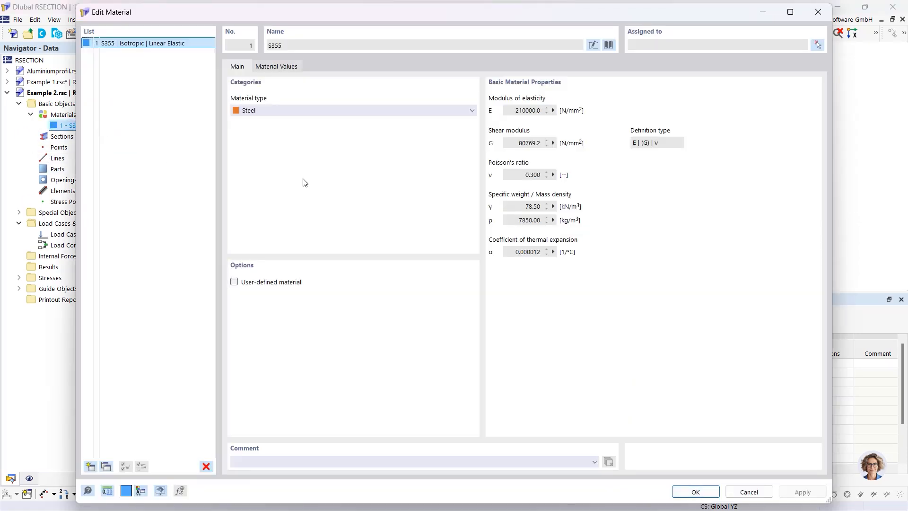
left_click(608, 46)
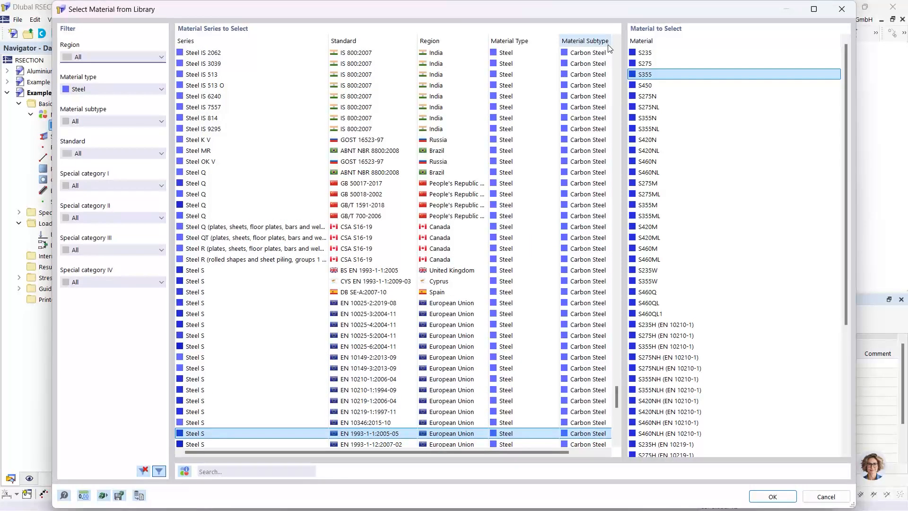
left_click(237, 471)
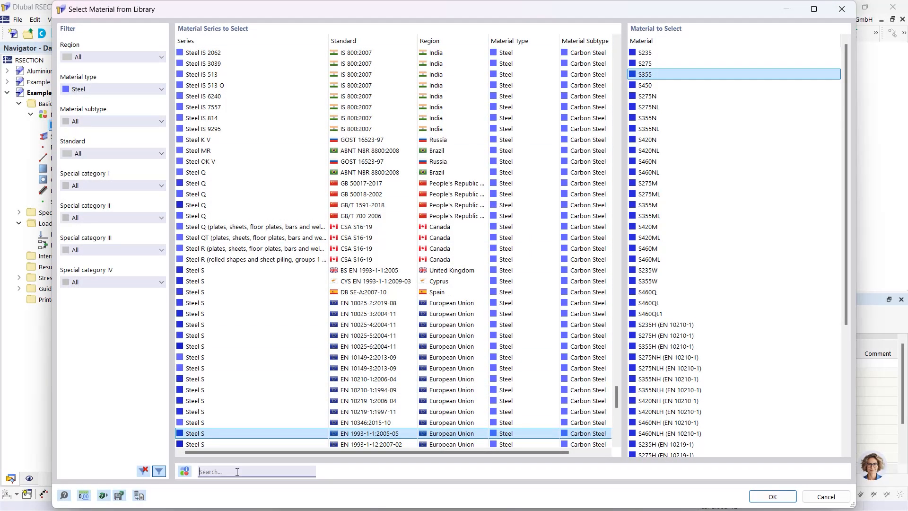
type("S23")
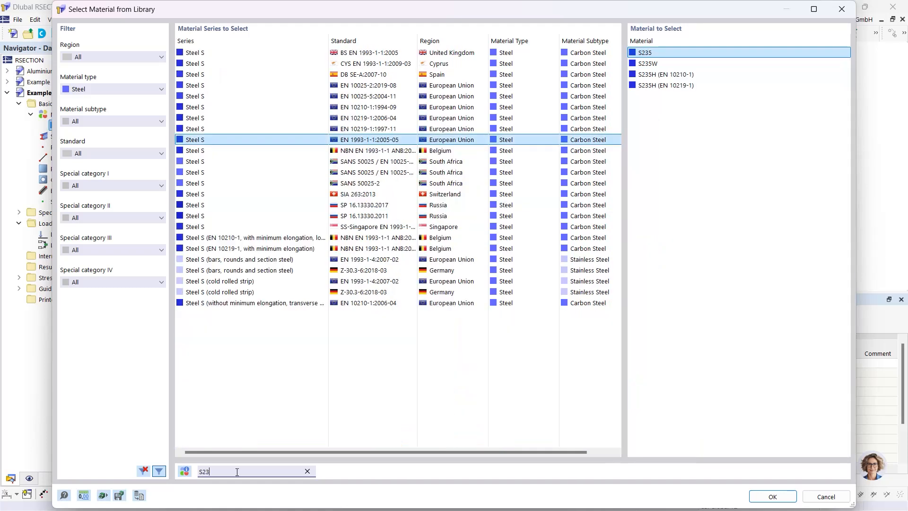
type("5")
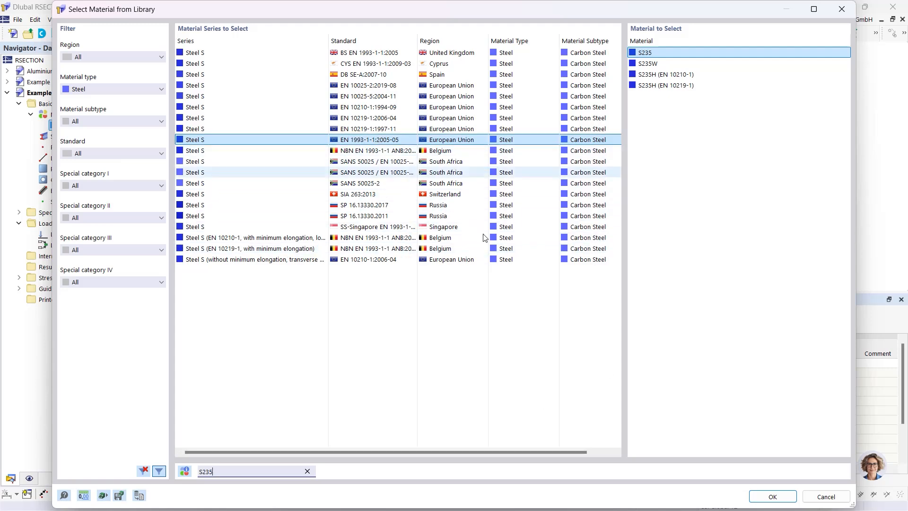
left_click(772, 497)
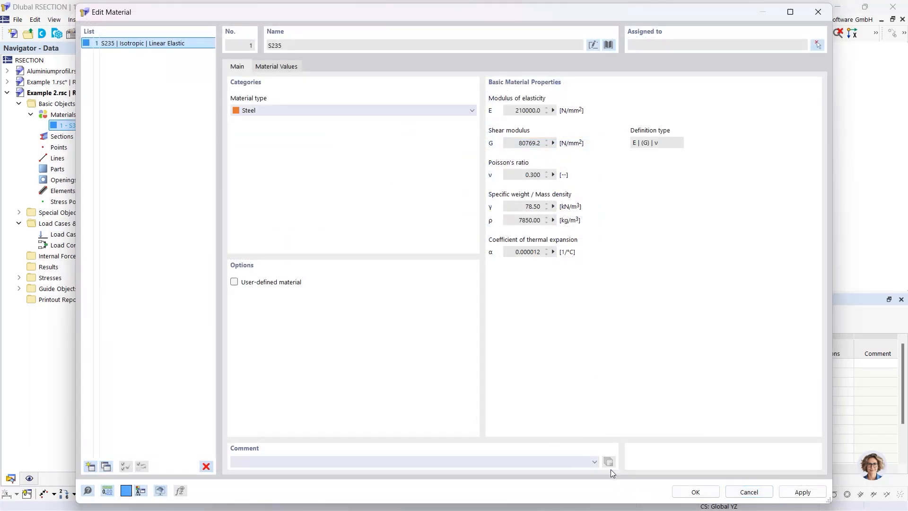
left_click(701, 495)
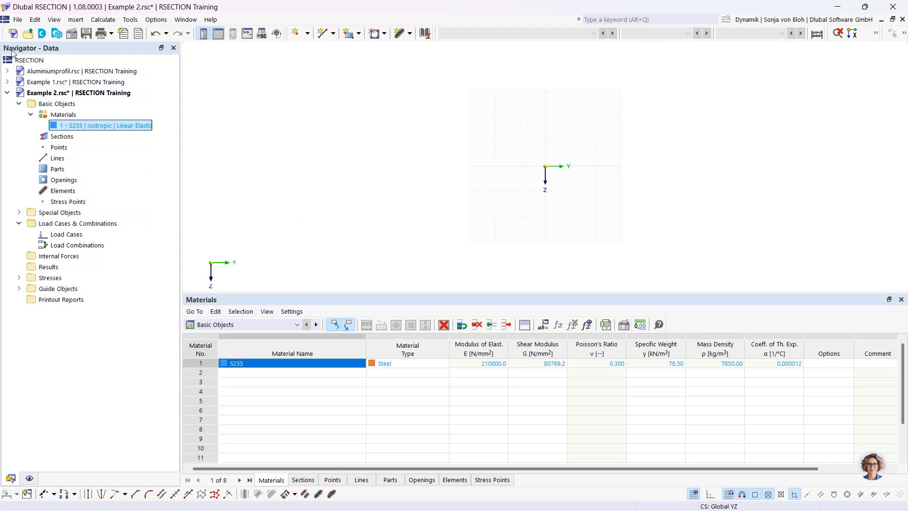
Start a new section in Example 2 and choose the IPEa 200 profile by name
right_click(62, 136)
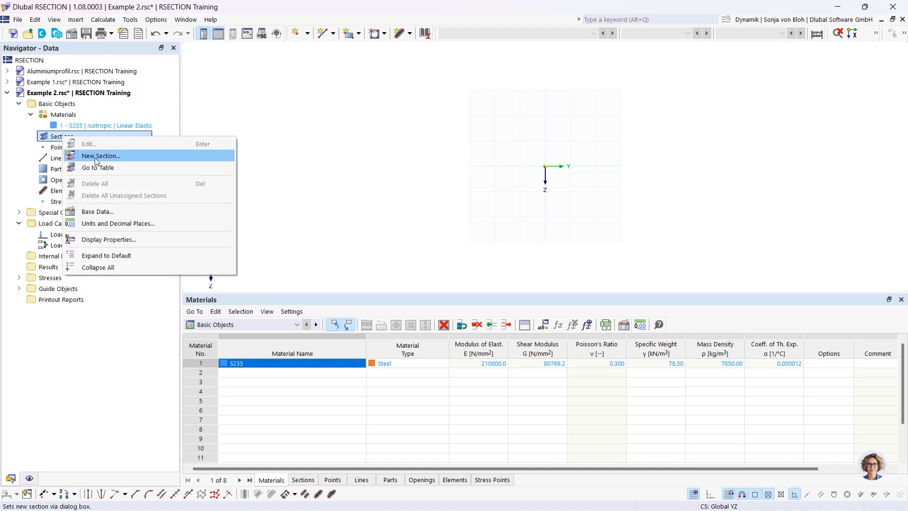
left_click(96, 156)
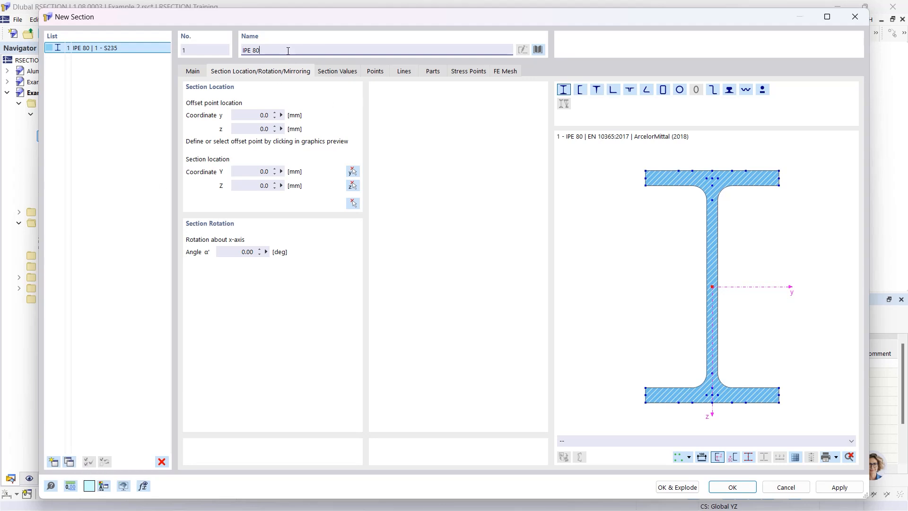
left_click_drag(288, 50, 254, 51)
type("200")
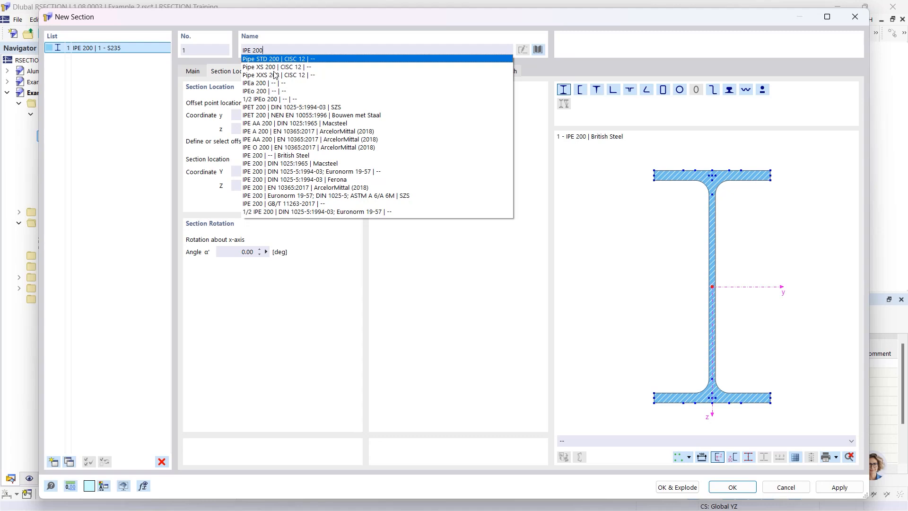
left_click(258, 83)
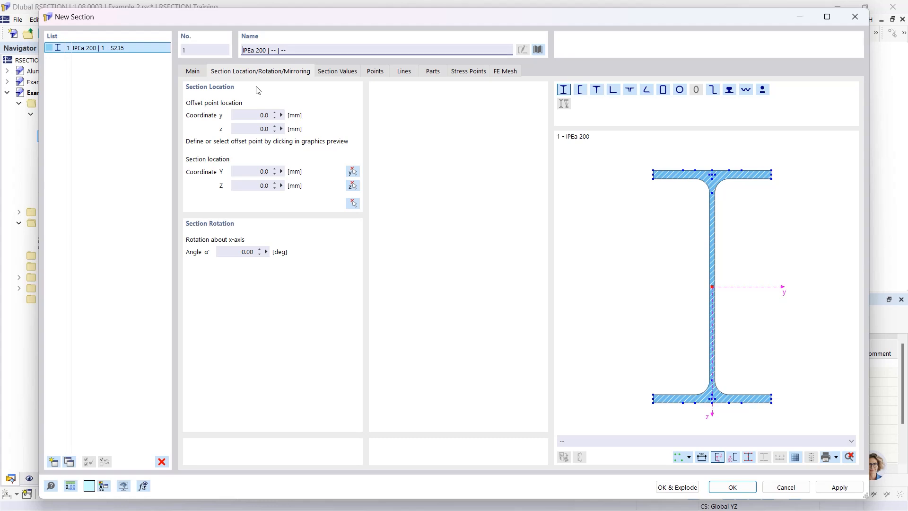
Search the standardized angle sections in the section library for L 200x150x
left_click(539, 50)
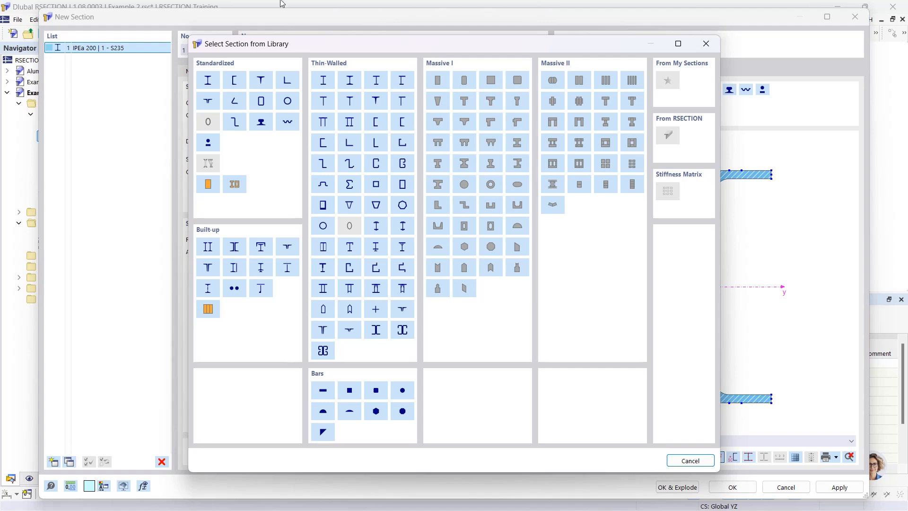
left_click(287, 85)
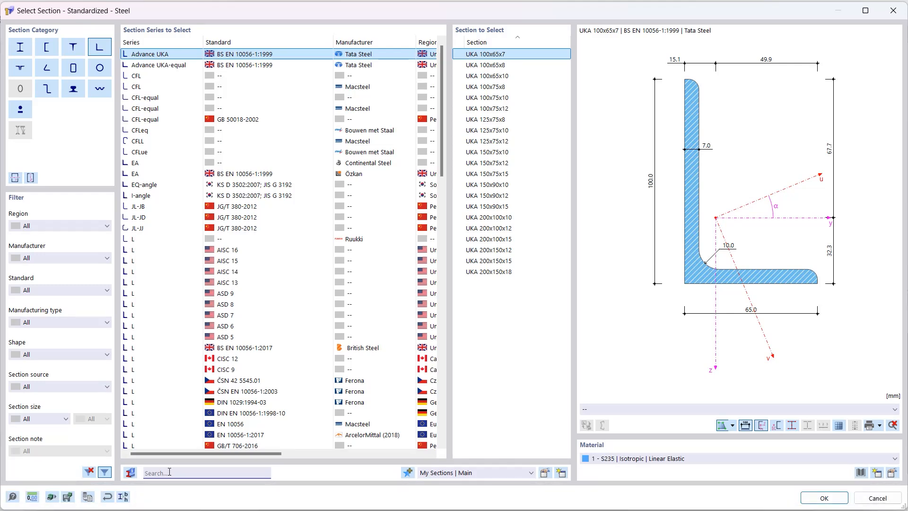
type("L 20")
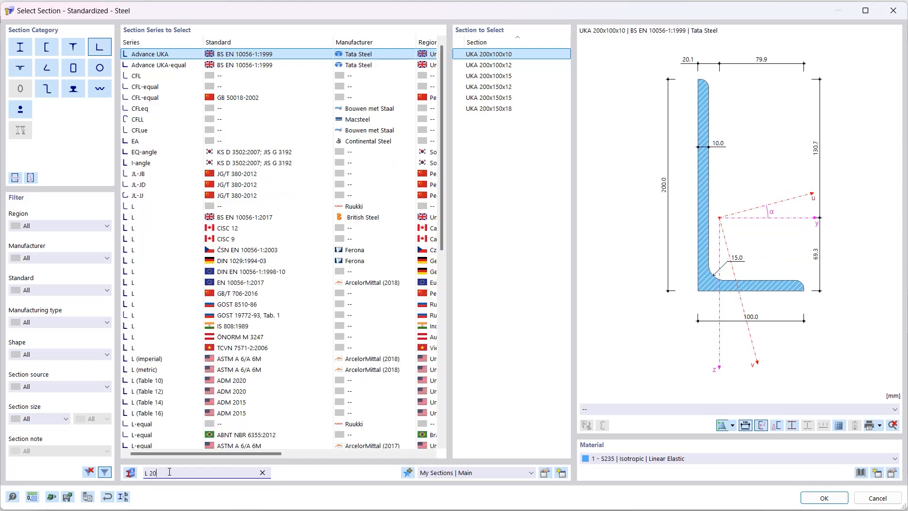
type("0x")
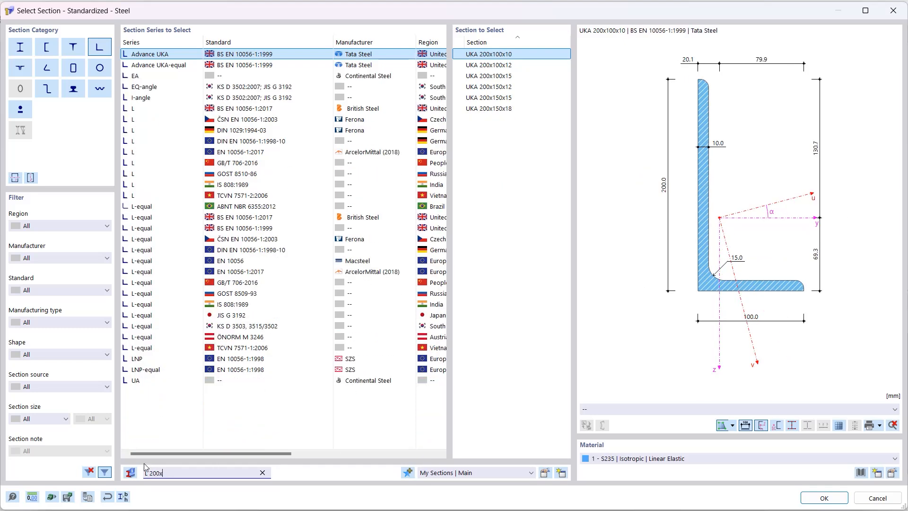
type("150x")
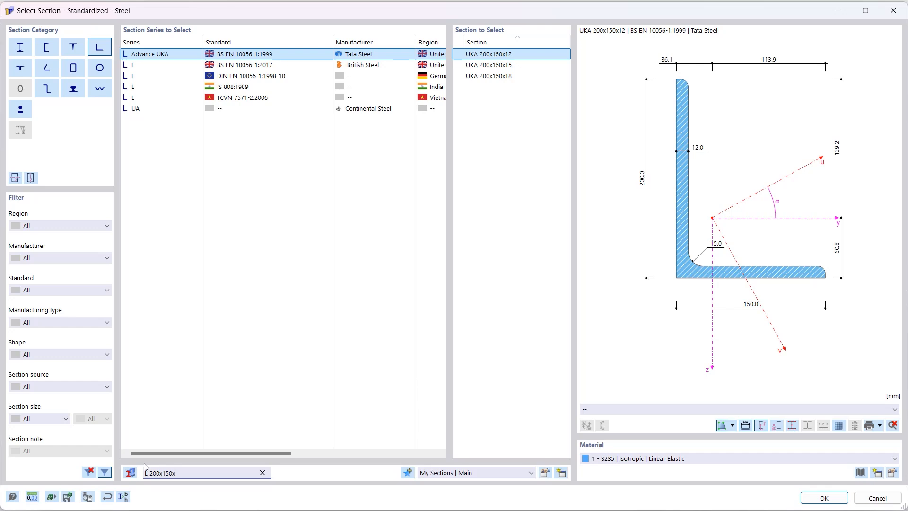
Pick the L 200x150x12 angle from the DIN EN 10056-1:1998-10 series as the new section
type("12")
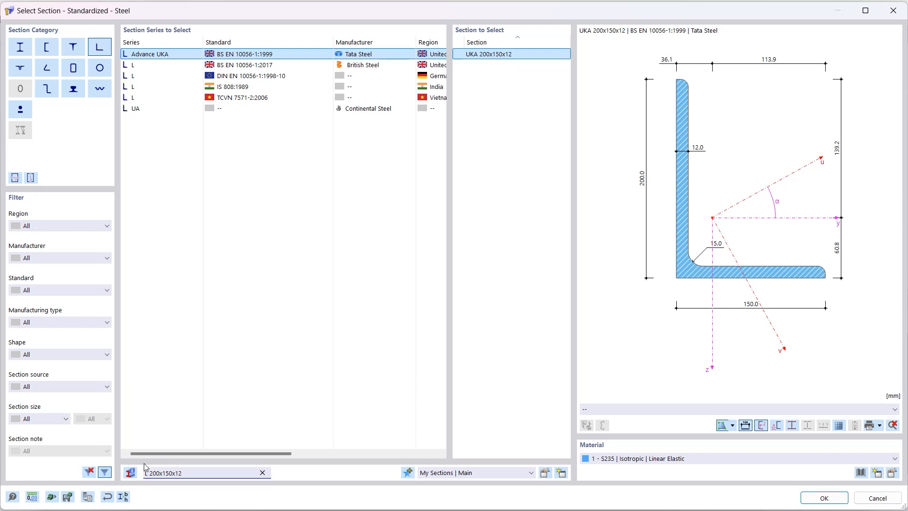
left_click(246, 77)
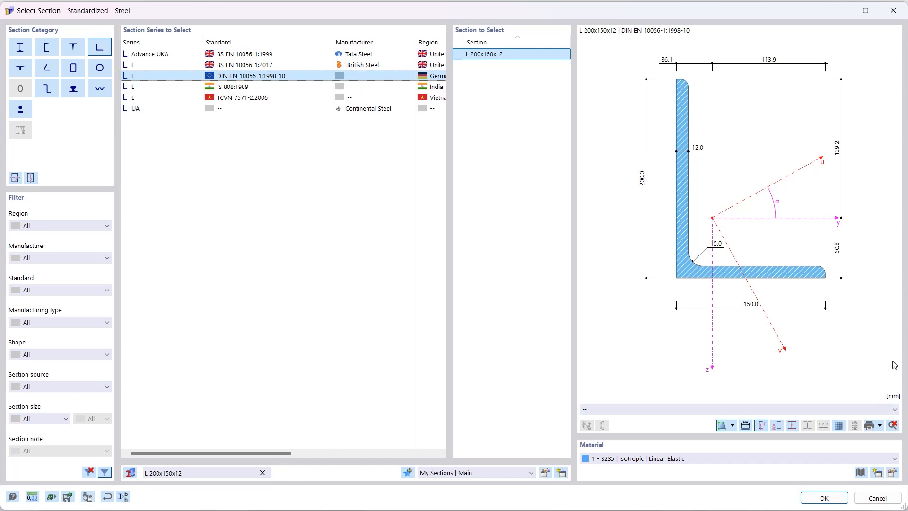
left_click(824, 497)
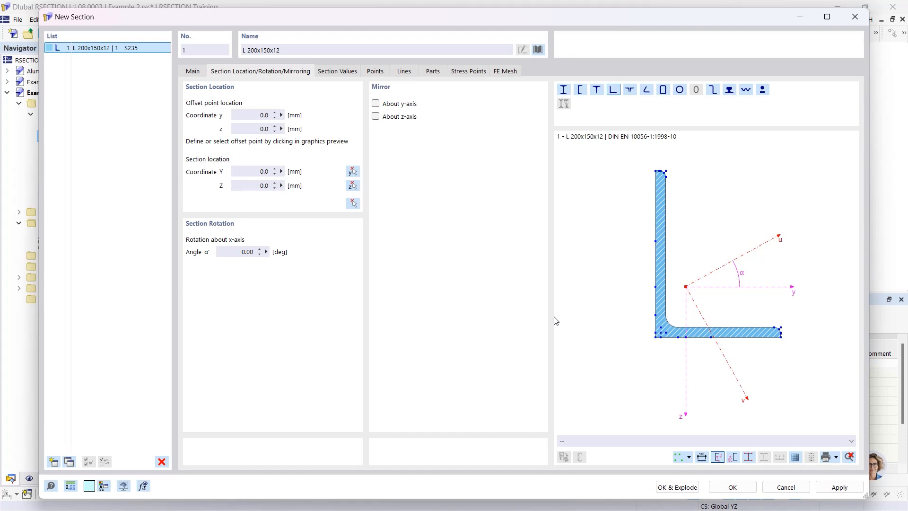
Mirror the angle section about its y-axis and rotate it 90° about the x-axis
left_click(375, 103)
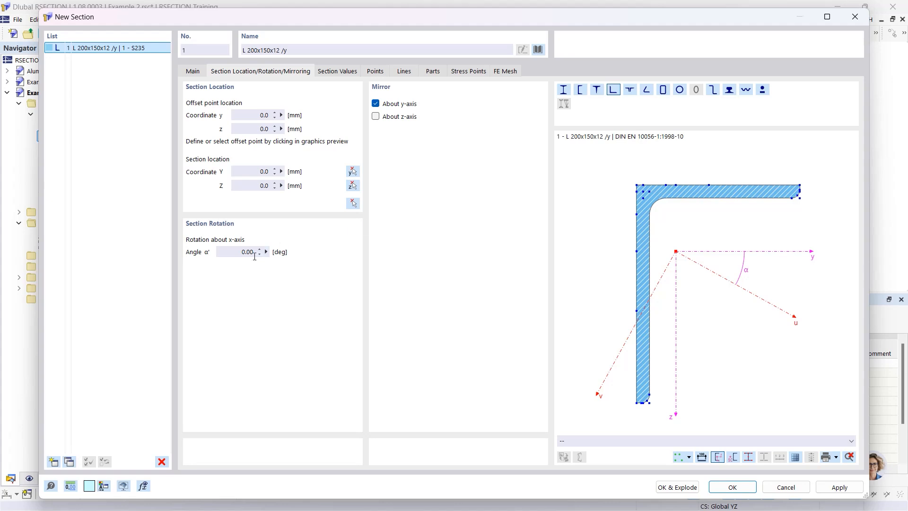
left_click(235, 253)
type("90")
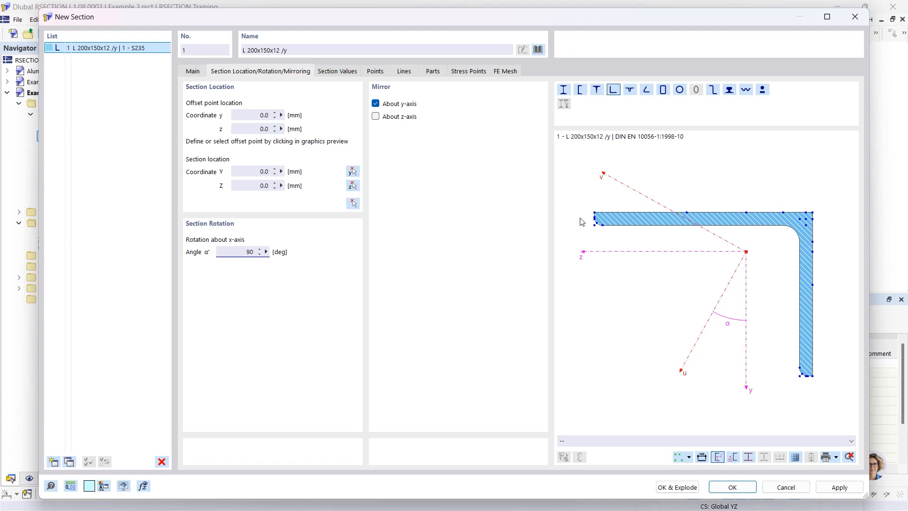
Use the mid-thickness point at the horizontal leg's free end as the offset point and place the section there at Y 0, Z 0
scroll(602, 215, "up", 4)
scroll(602, 215, "up", 3)
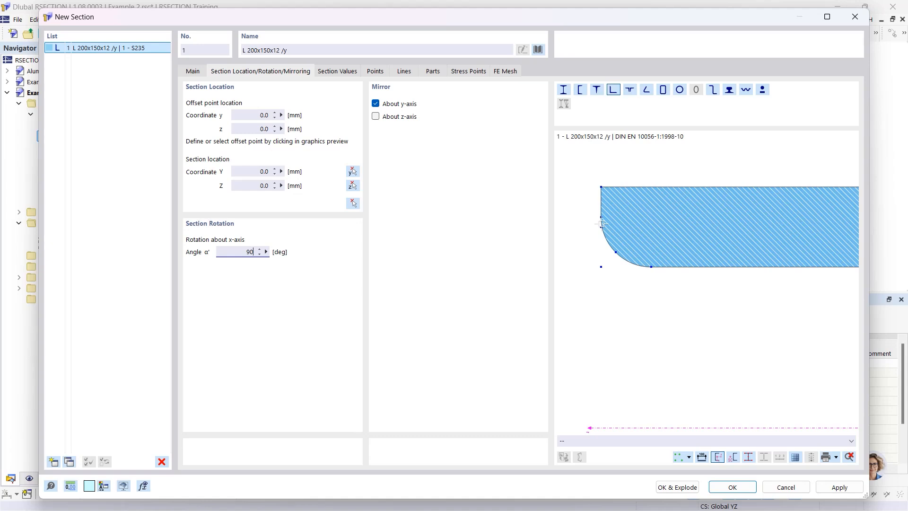
left_click(601, 227)
left_click(258, 173)
left_click(353, 203)
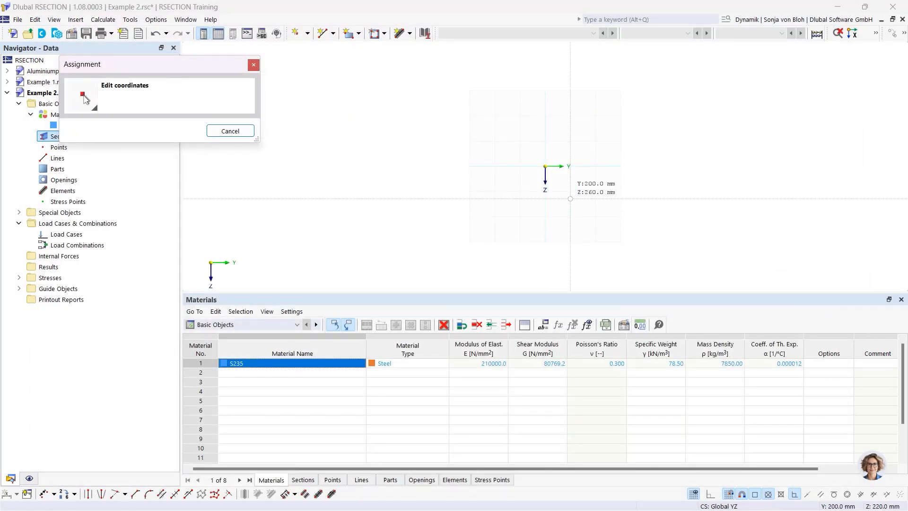
scroll(571, 180, "up", 9)
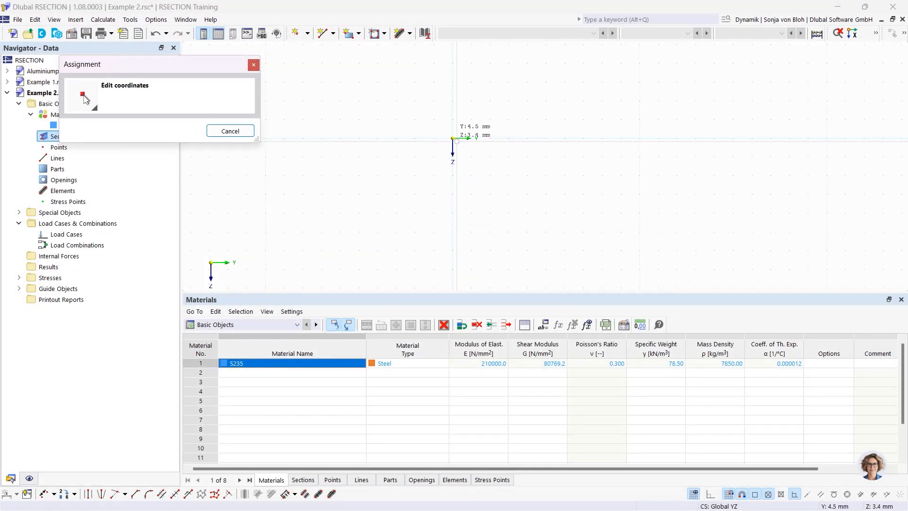
left_click(452, 139)
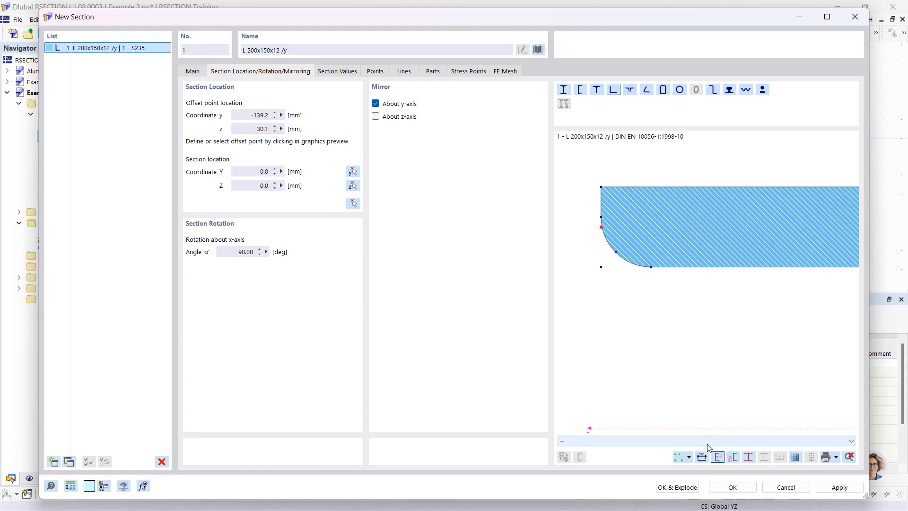
left_click(720, 484)
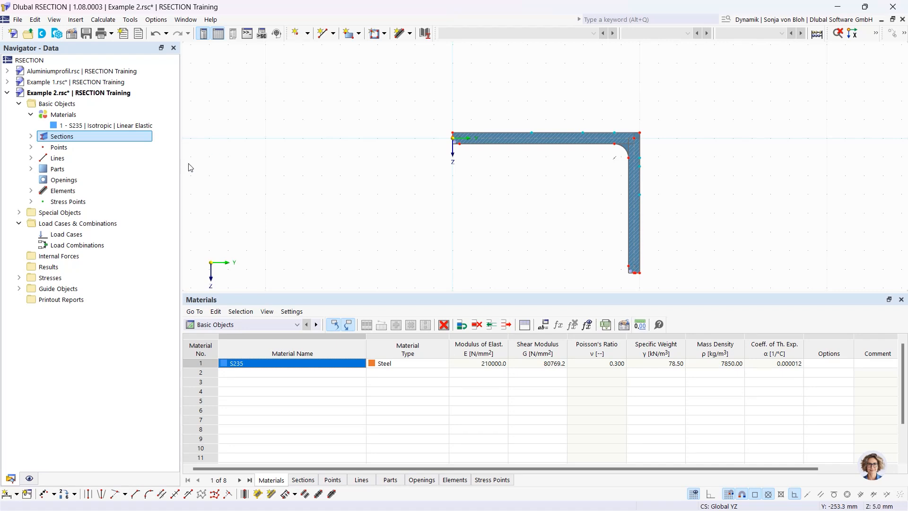
Highlight the inserted angle's vertical-leg element and its boundary-line part to examine how the section is built
left_click(31, 191)
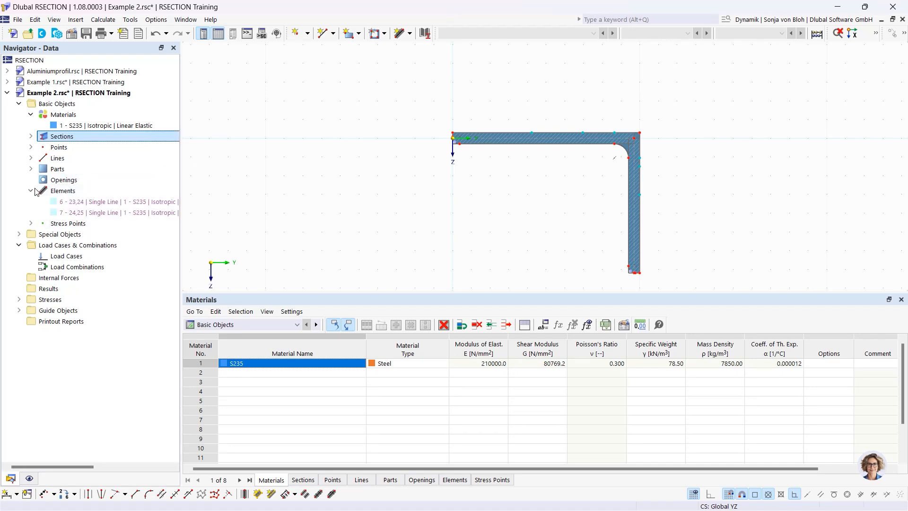
left_click(83, 213)
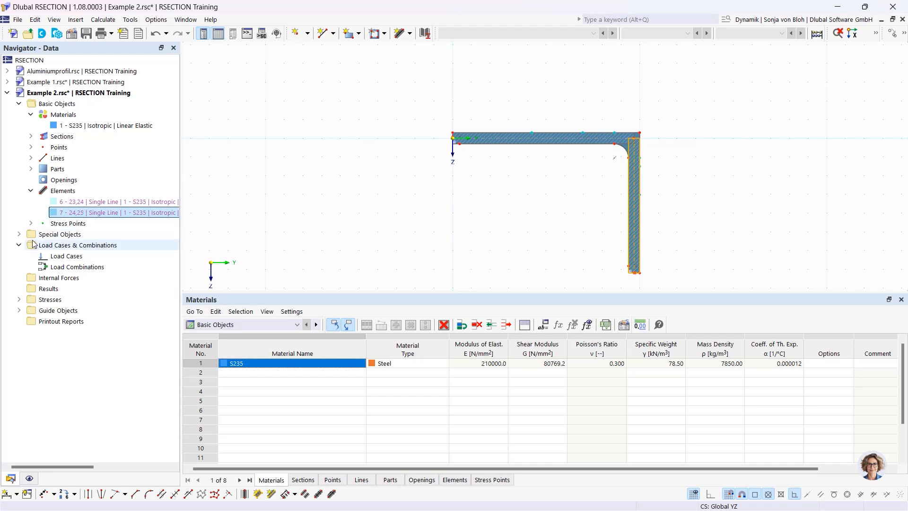
left_click(31, 169)
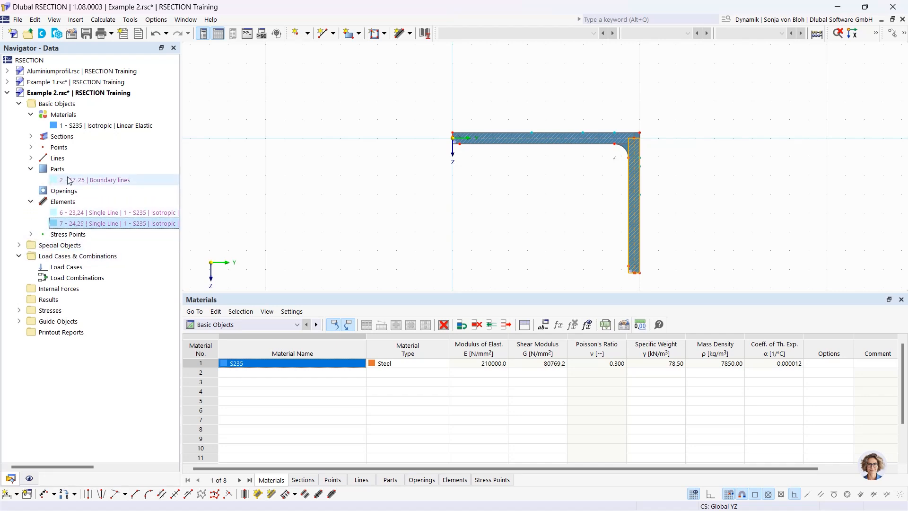
left_click(81, 179)
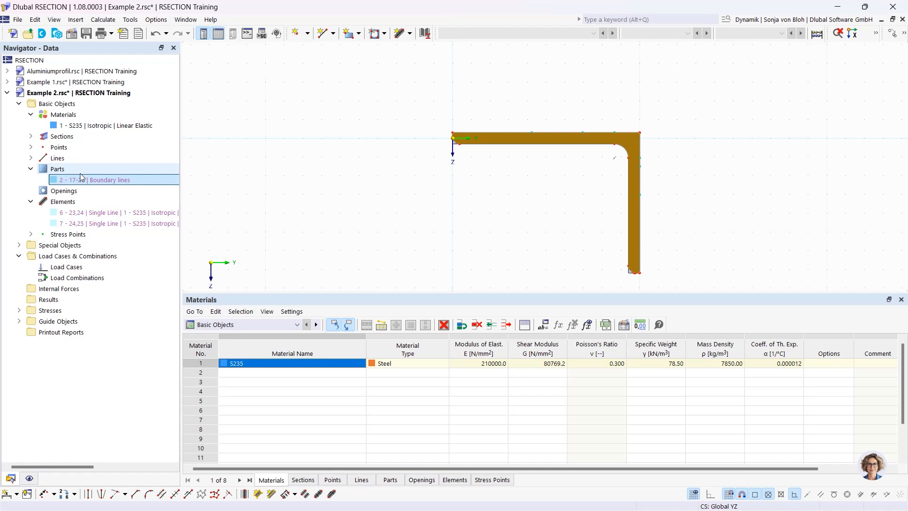
Review the angle section's location, rotation and mirroring settings, and check the Rotate Selected Objects command
double_click(478, 140)
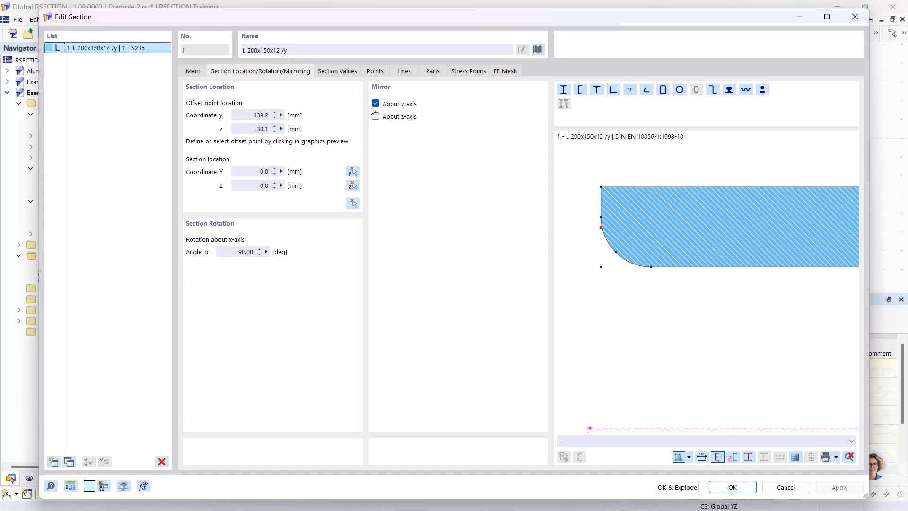
left_click(853, 17)
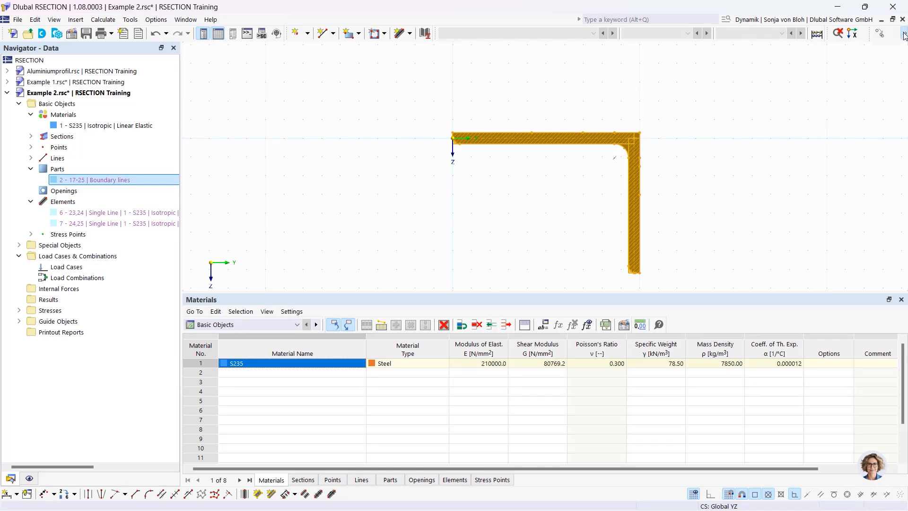
left_click(904, 36)
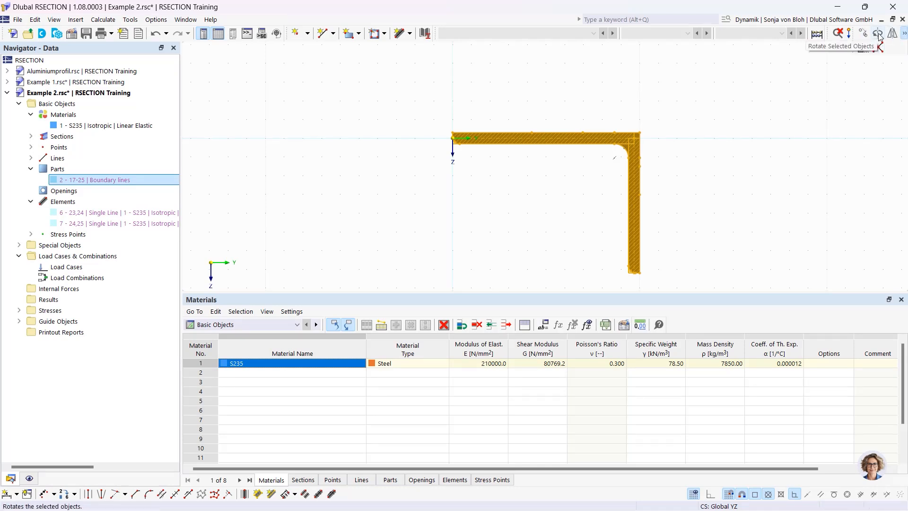
left_click(878, 36)
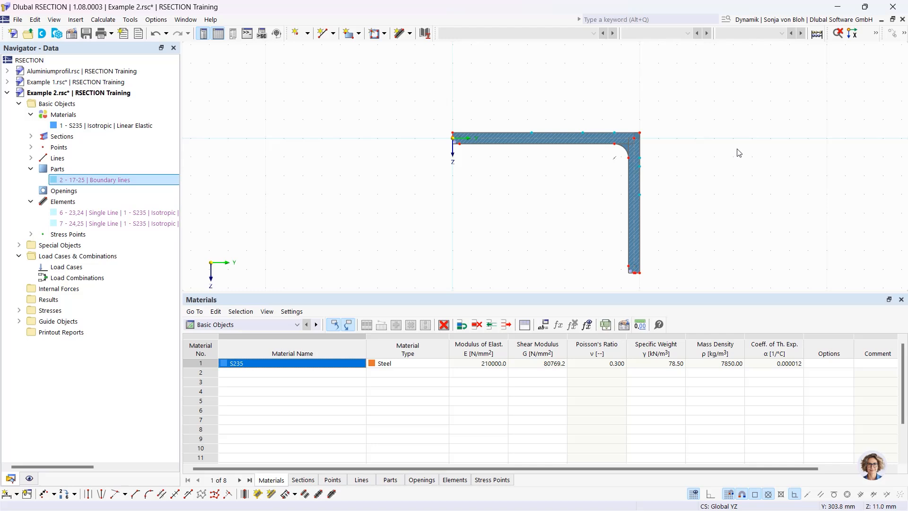
Explode the angle section into its individual editable objects
right_click(473, 139)
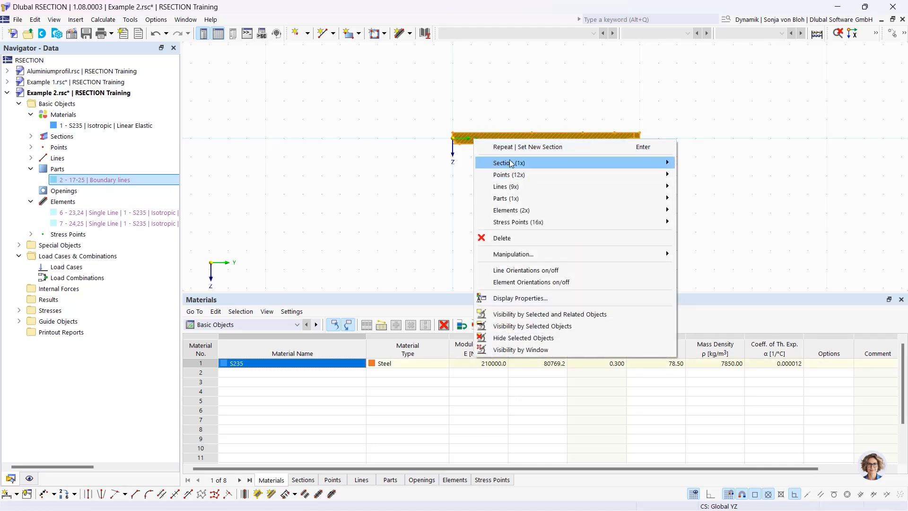
mouse_move(510, 163)
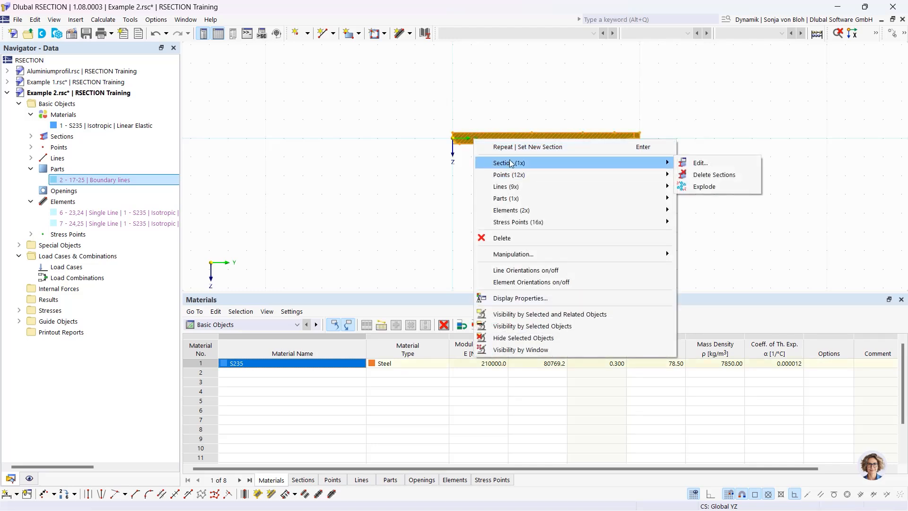
left_click(707, 185)
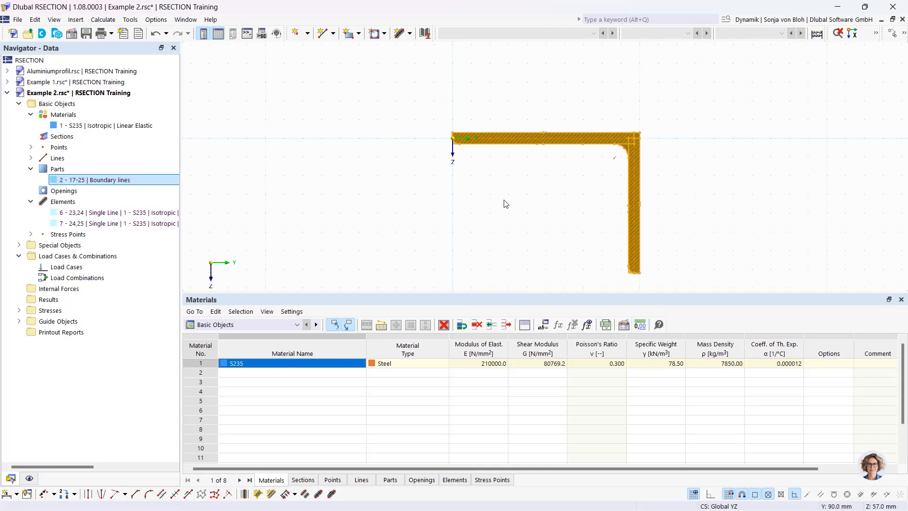
left_click(344, 216)
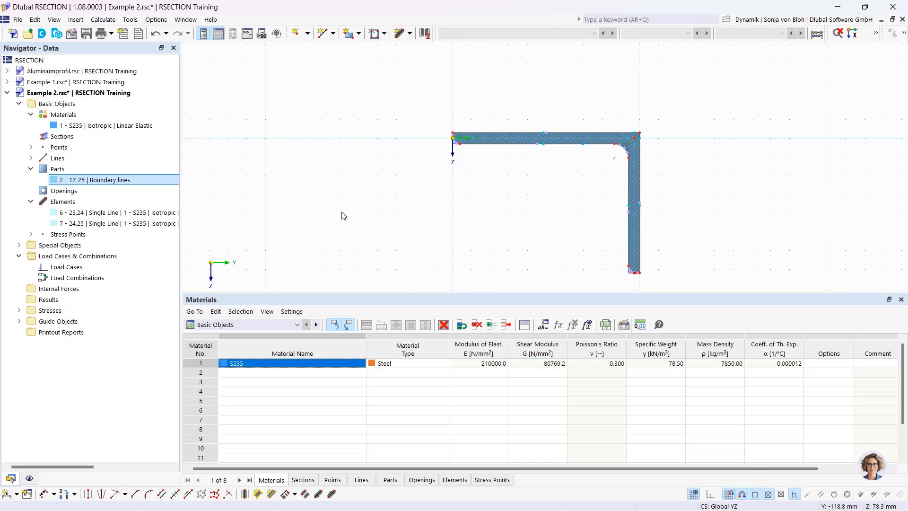
Delete the toe rounding at the free end of the angle's horizontal leg, beside the origin
scroll(458, 144, "up", 5)
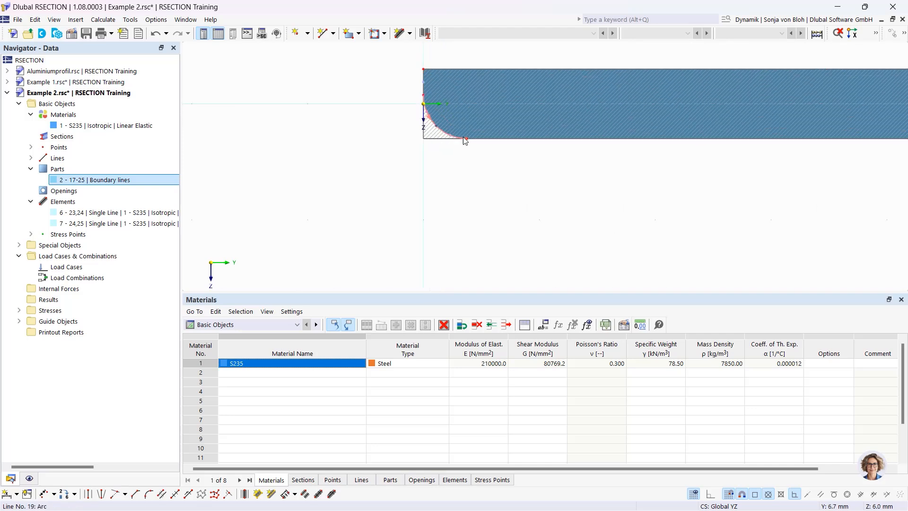
scroll(464, 138, "up", 2)
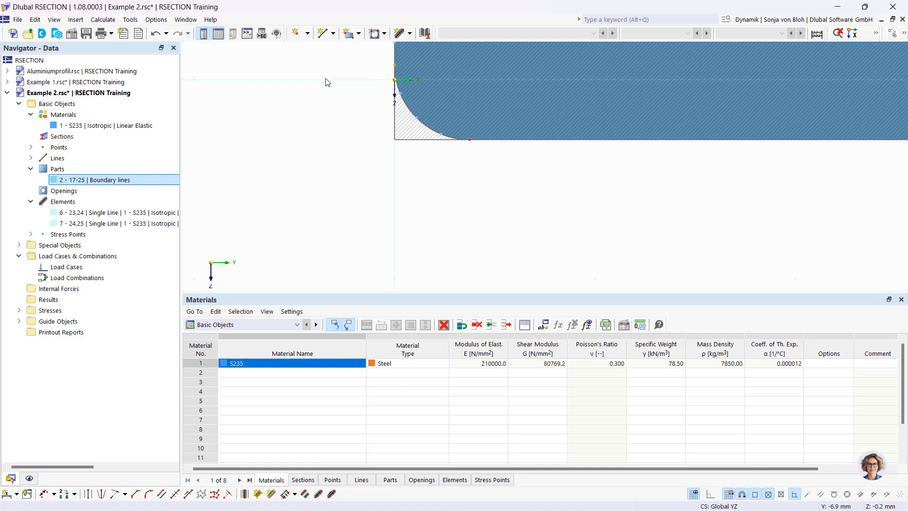
key("Delete")
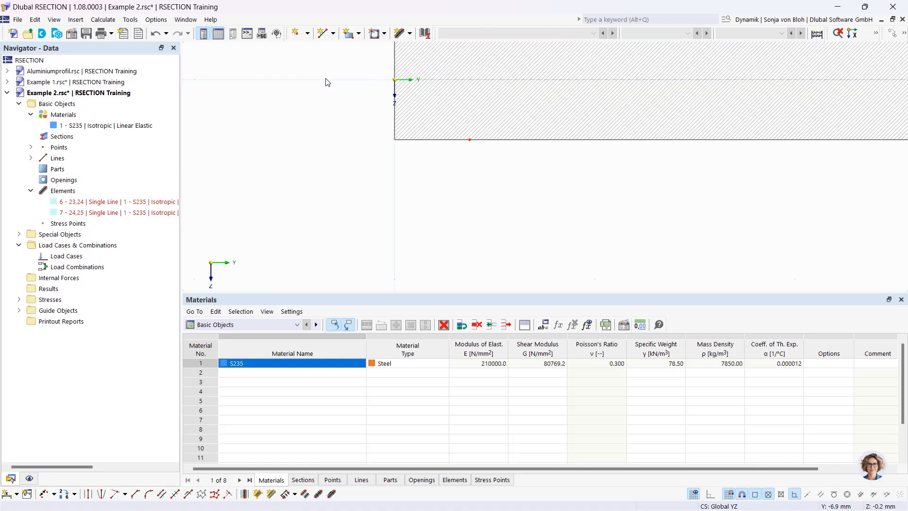
Add a single-line element 200 mm long and 12 mm thick, running from the origin horizontally away from the angle
scroll(477, 195, "down", 3)
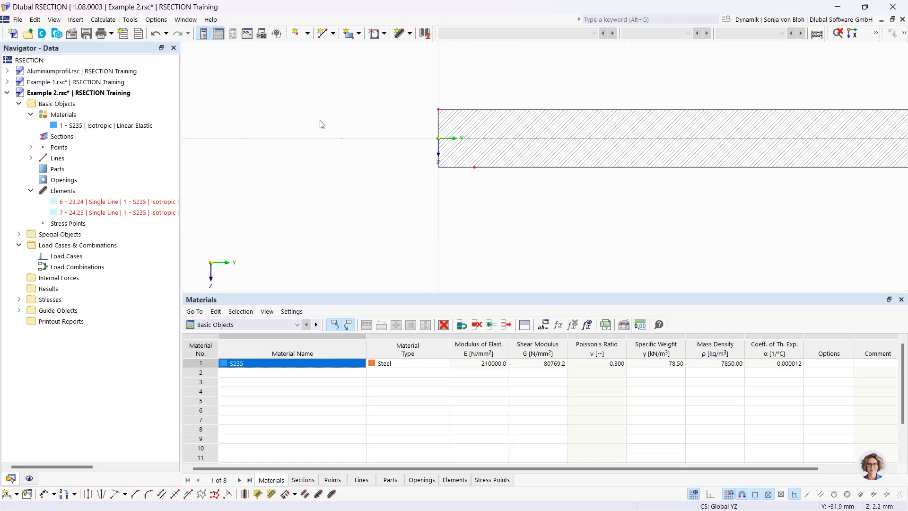
left_click(409, 34)
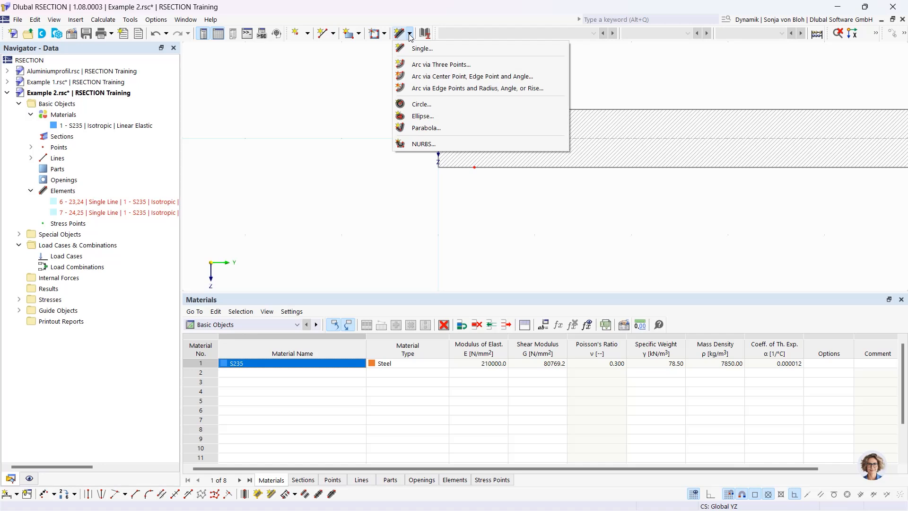
left_click(414, 49)
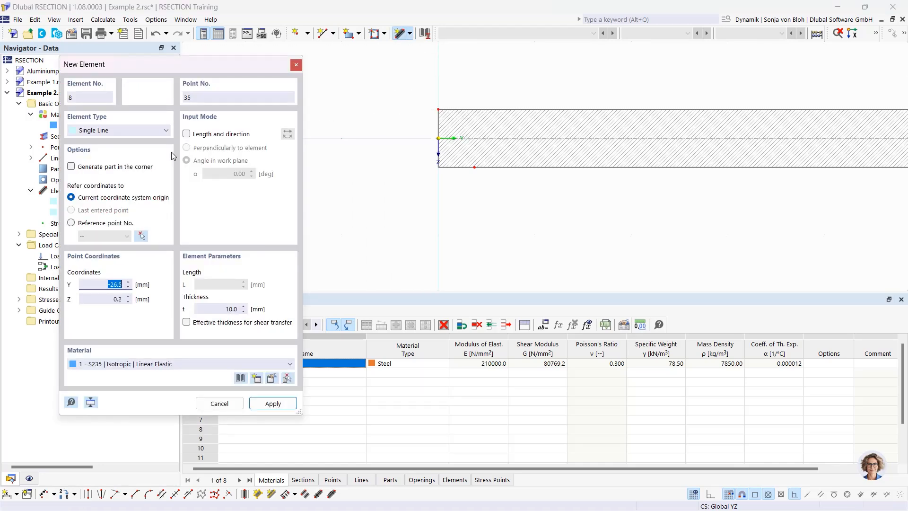
left_click(186, 134)
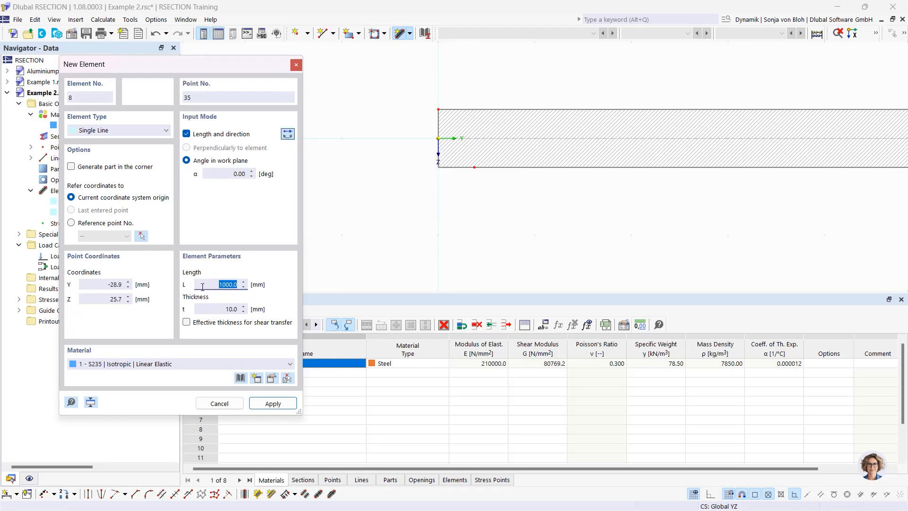
type("200")
left_click(238, 308)
double_click(237, 308)
type("12")
scroll(438, 138, "up", 2)
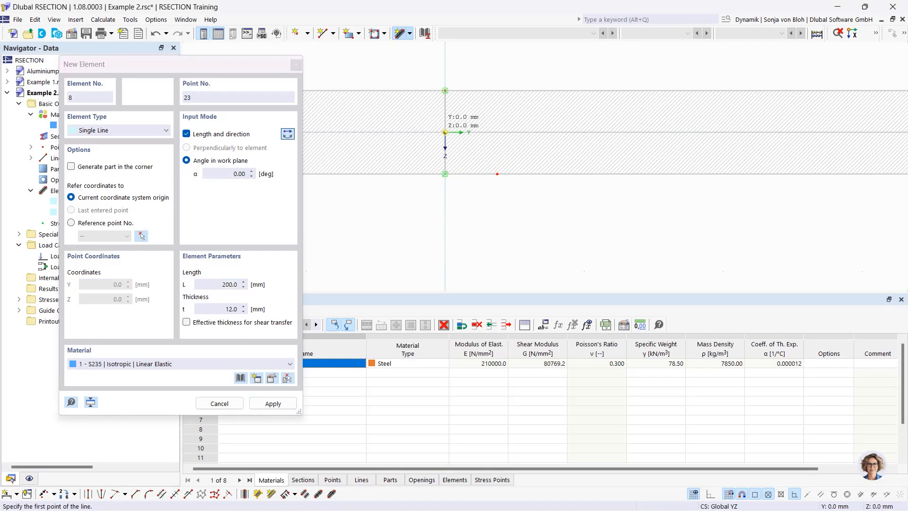
left_click(444, 132)
scroll(483, 169, "down", 4)
scroll(483, 169, "down", 2)
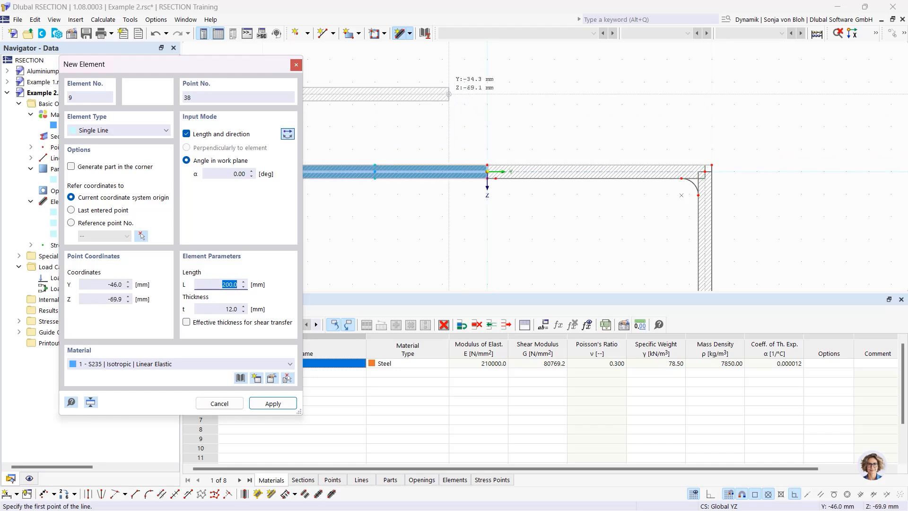
Add a single-line element 400 mm long and 10 mm thick at a 90° angle, running vertically down from the origin
left_click(227, 174)
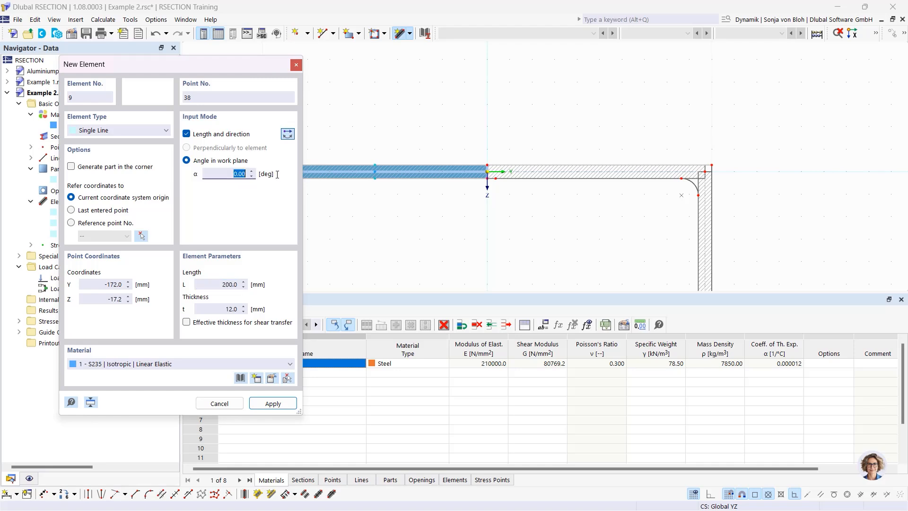
type("90")
key("Tab")
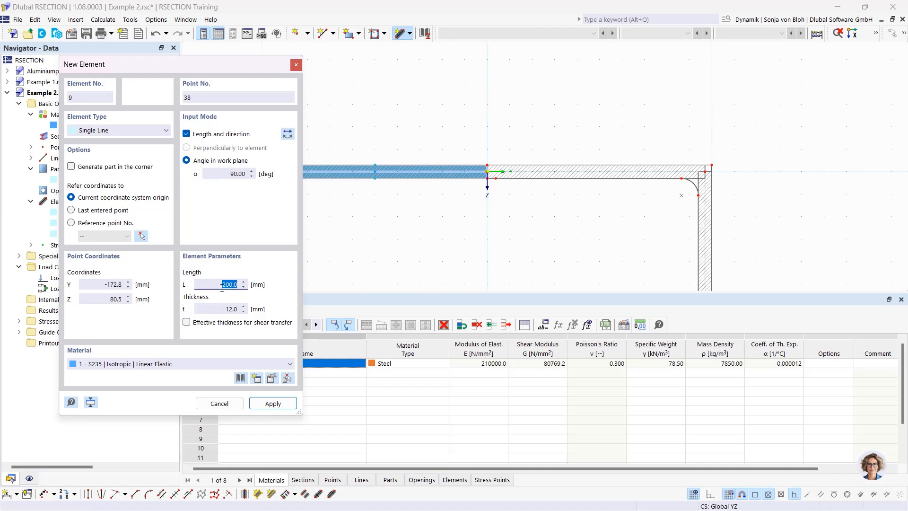
type("400")
left_click(243, 308)
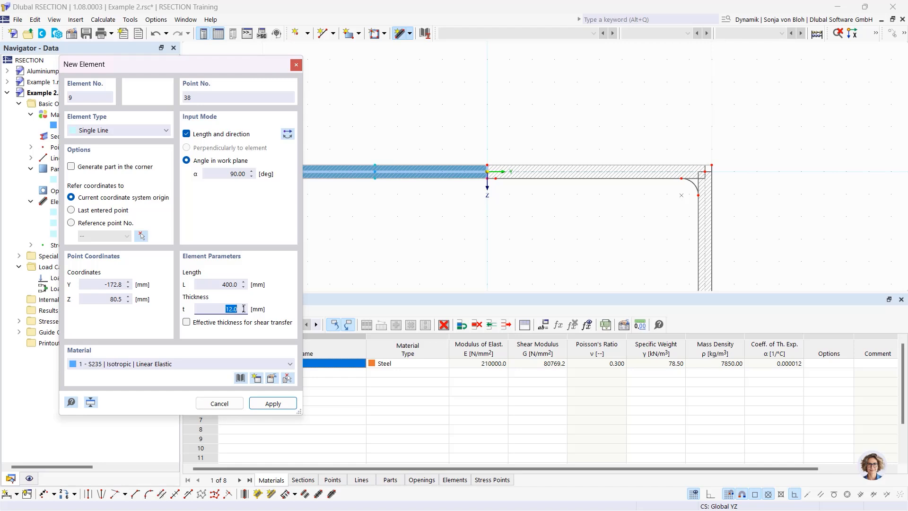
type("10")
scroll(498, 216, "up", 2)
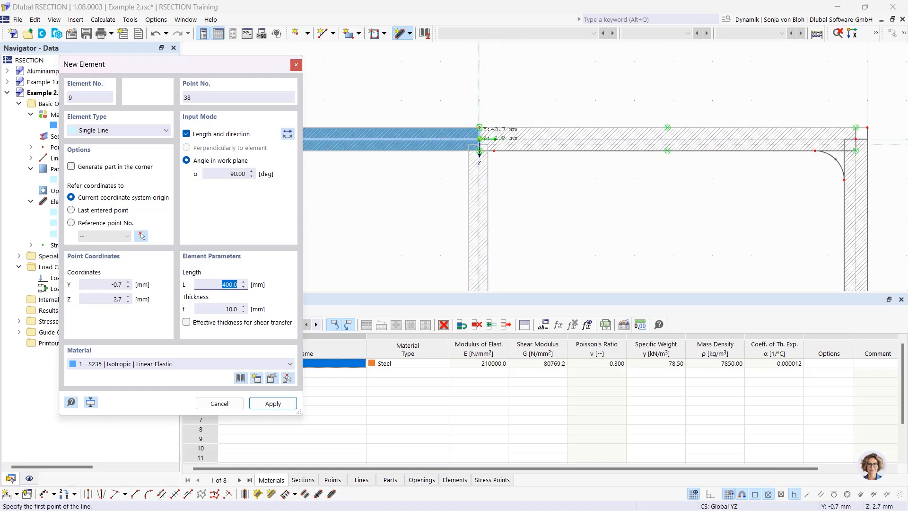
left_click(479, 139)
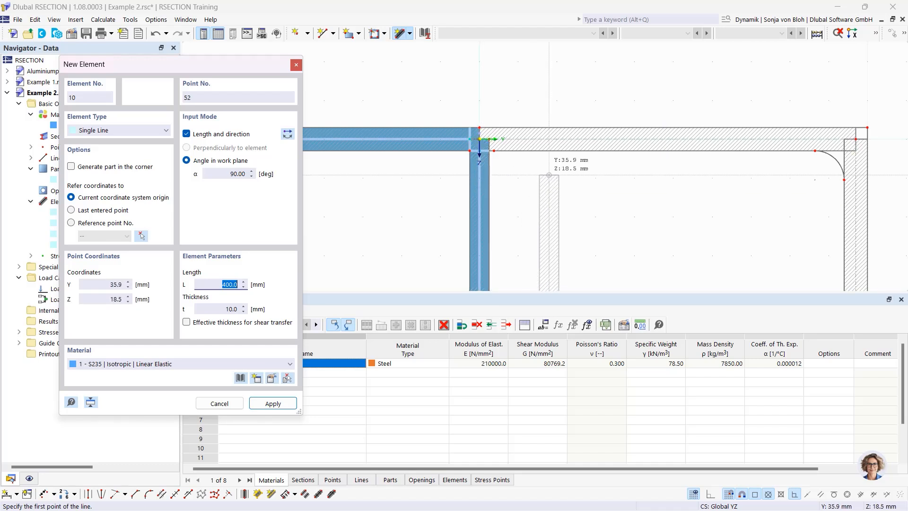
key("Escape")
Delete the short vertical end line above the origin, between the horizontal plate and the angle's horizontal leg
scroll(484, 148, "up", 5)
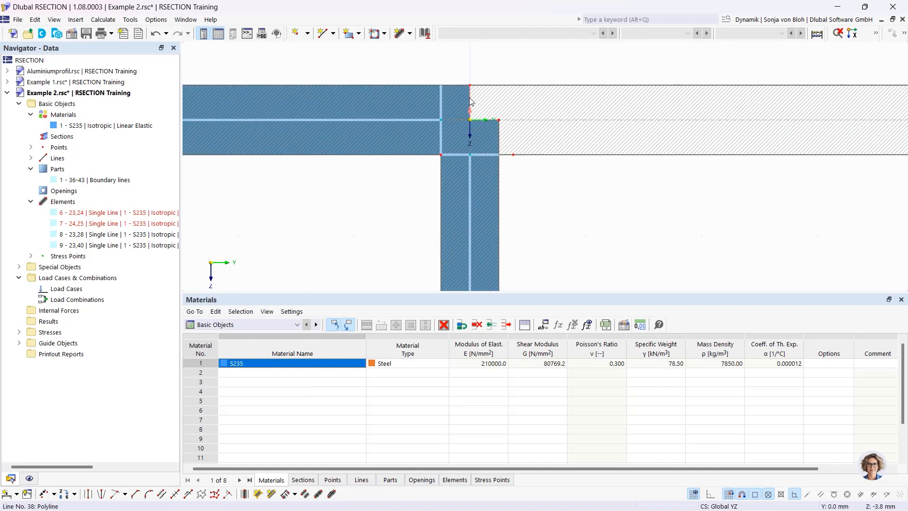
left_click(469, 98)
key("Delete")
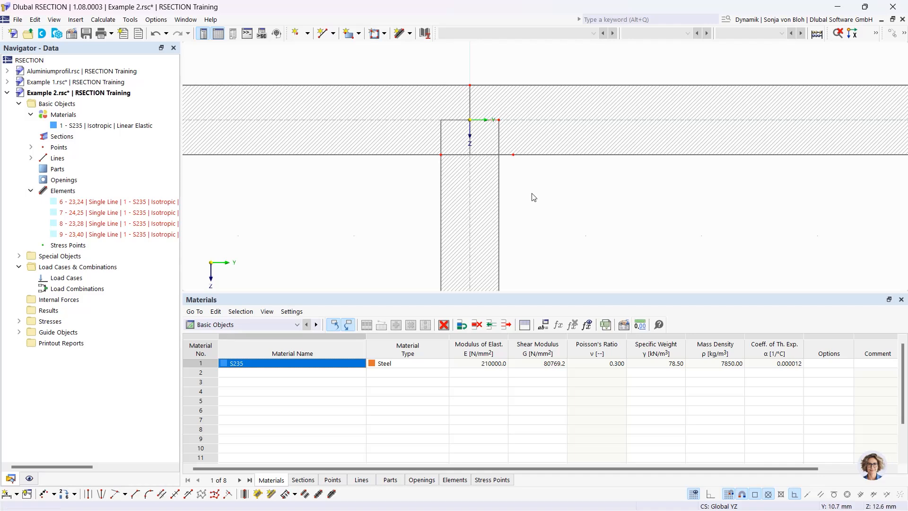
Create an Edge and Angle corner with L1 of 6*sqrt(2) mm and 45° between the 200 mm plate's underside and the vertical web
scroll(533, 197, "down", 3)
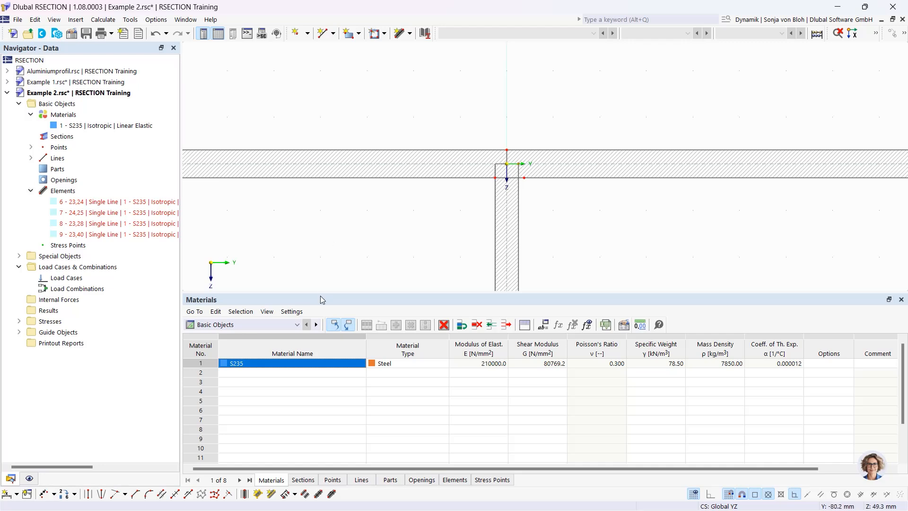
left_click(135, 494)
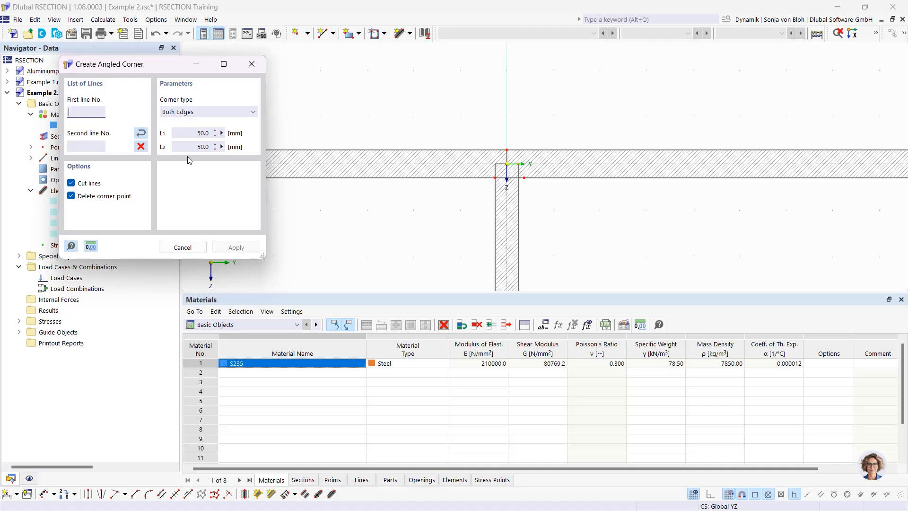
left_click(206, 112)
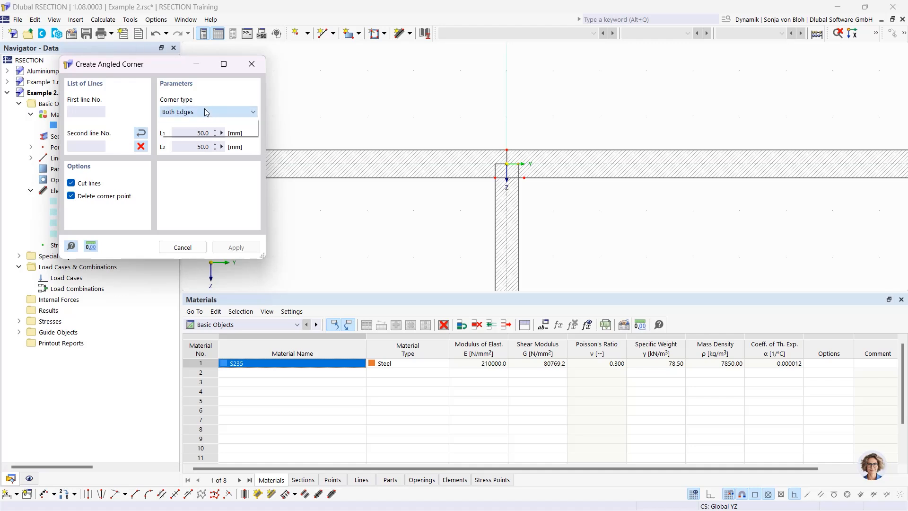
left_click(200, 134)
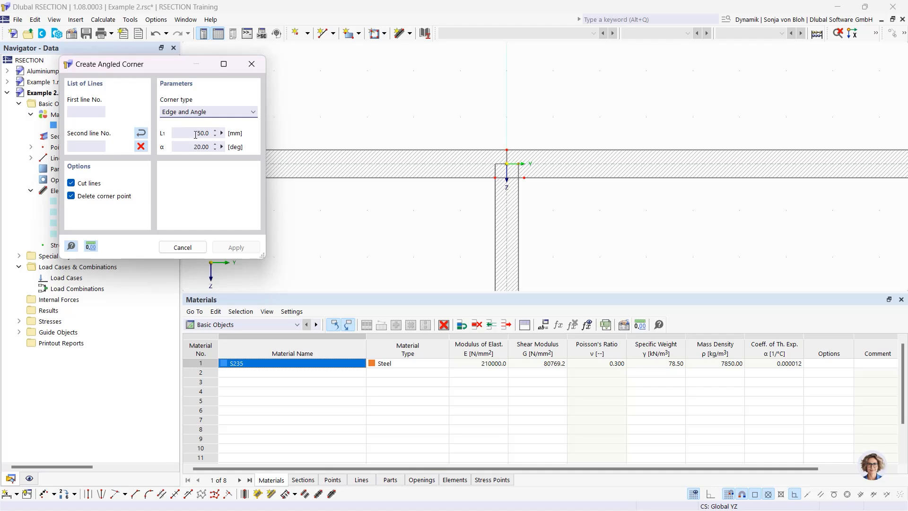
left_click(195, 134)
type("6*sqrt(2)")
key("Tab")
type("45")
left_click(477, 179)
left_click(495, 208)
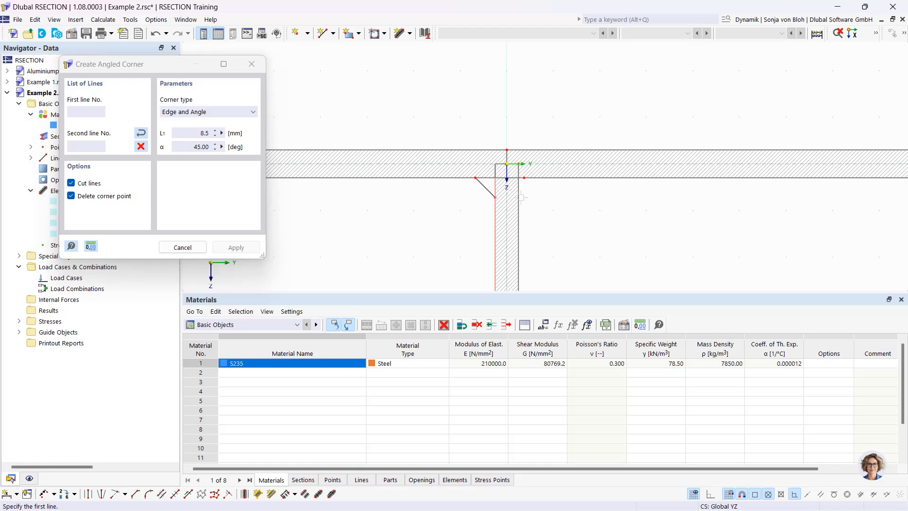
Create the matching angled corner between the underside of the angle's horizontal leg and the other side of the vertical web
left_click(539, 178)
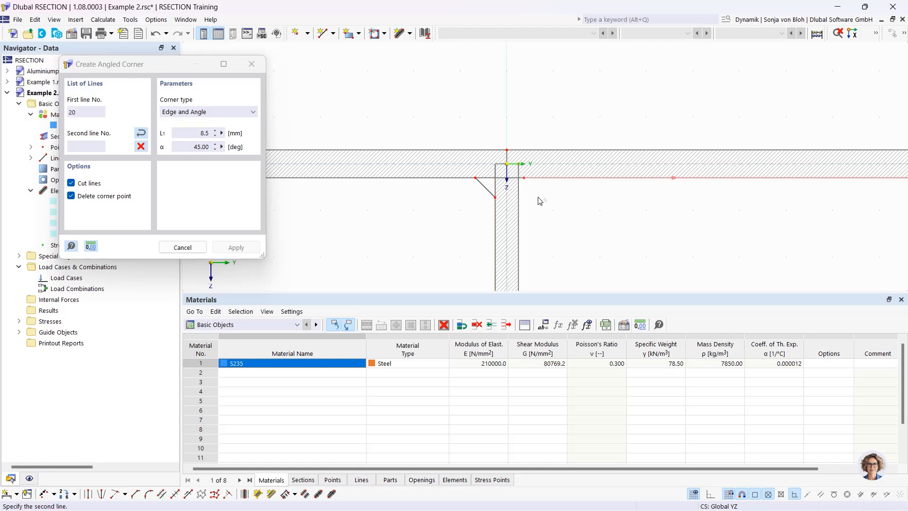
left_click(519, 216)
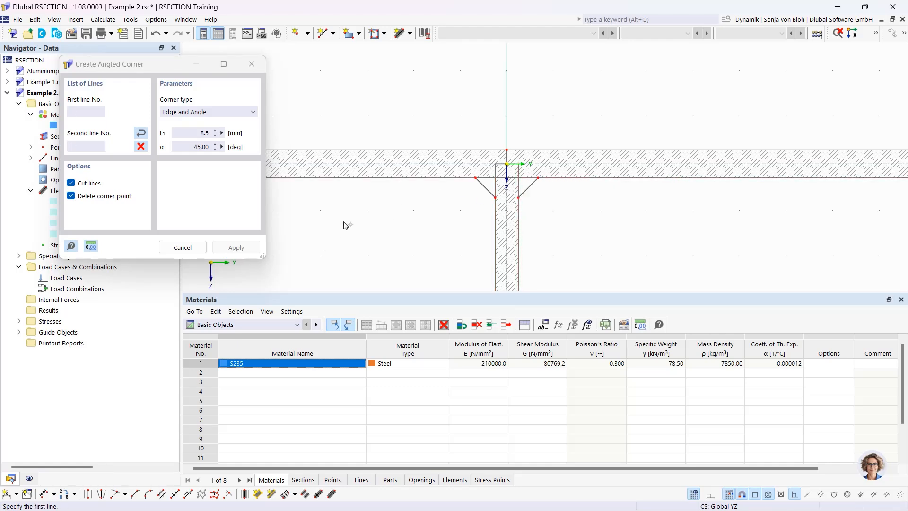
key("Escape")
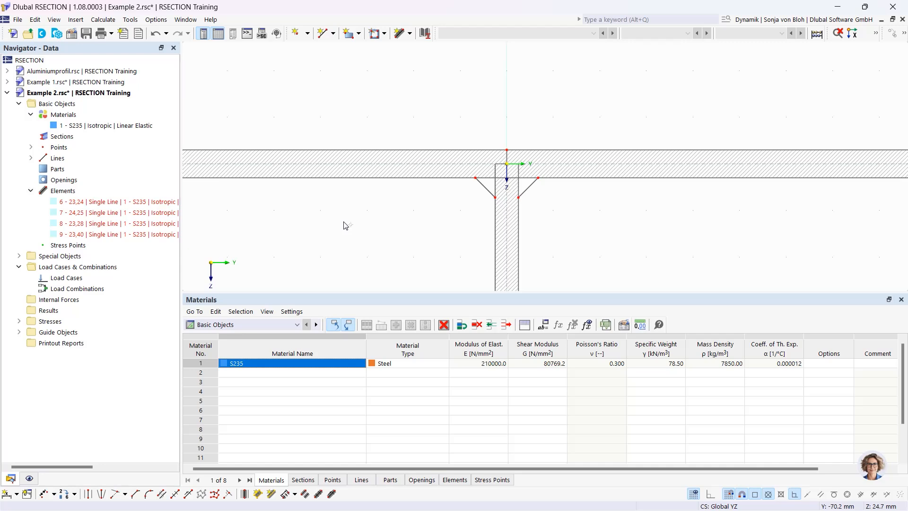
Create a new S235 part by selecting the closed outer contour of the whole section as its boundary
scroll(345, 226, "down", 3)
middle_click_drag(356, 245, 391, 156)
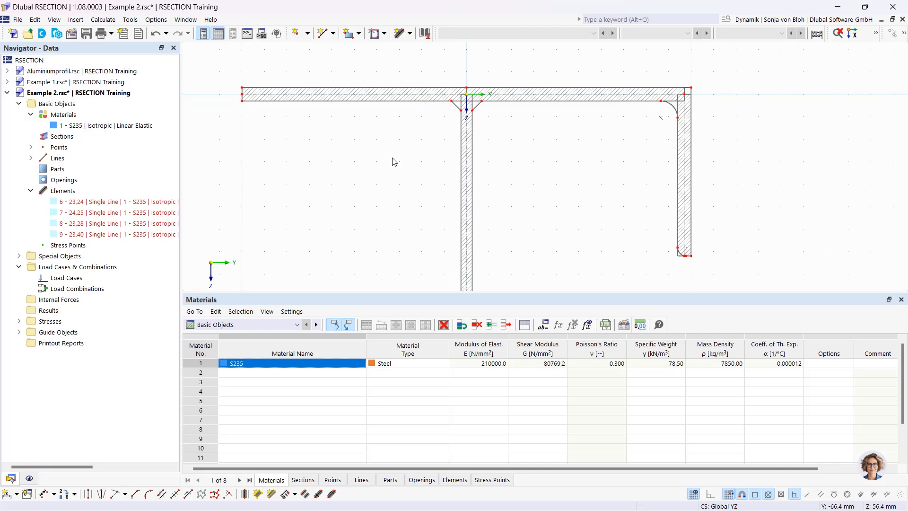
left_click(359, 35)
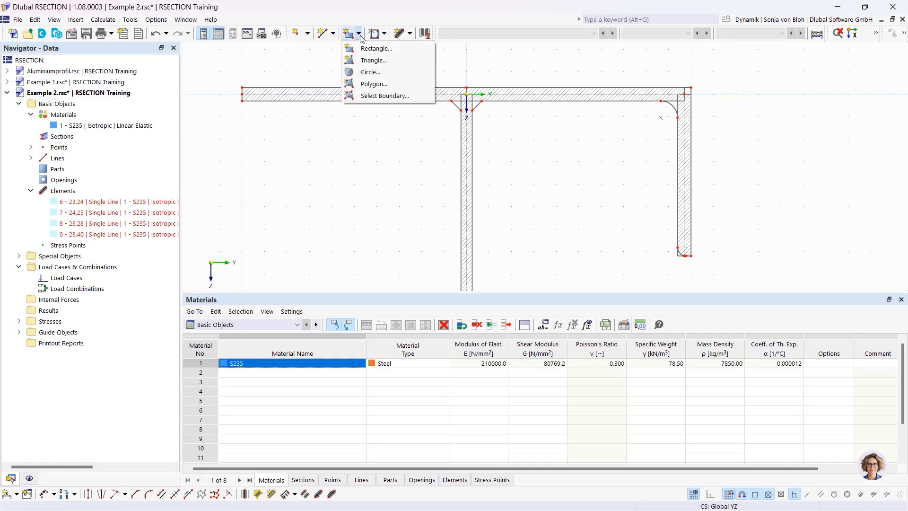
left_click(361, 95)
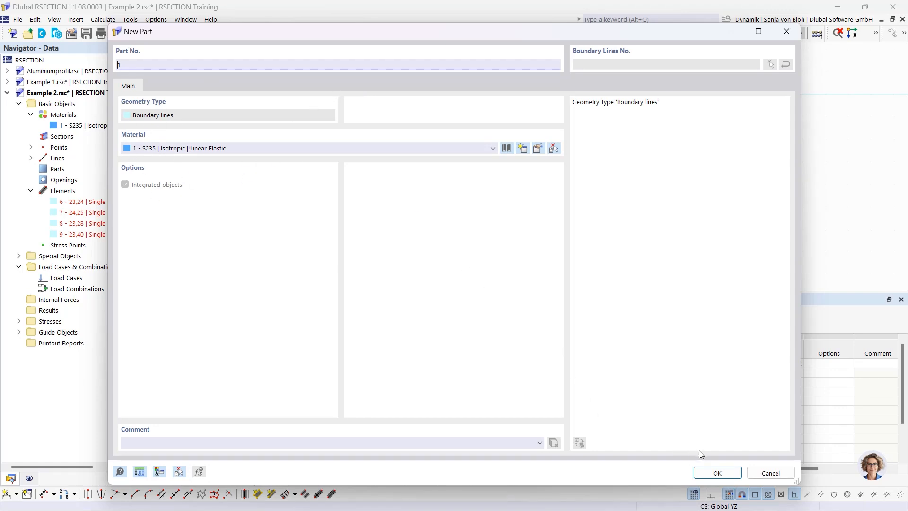
left_click(717, 473)
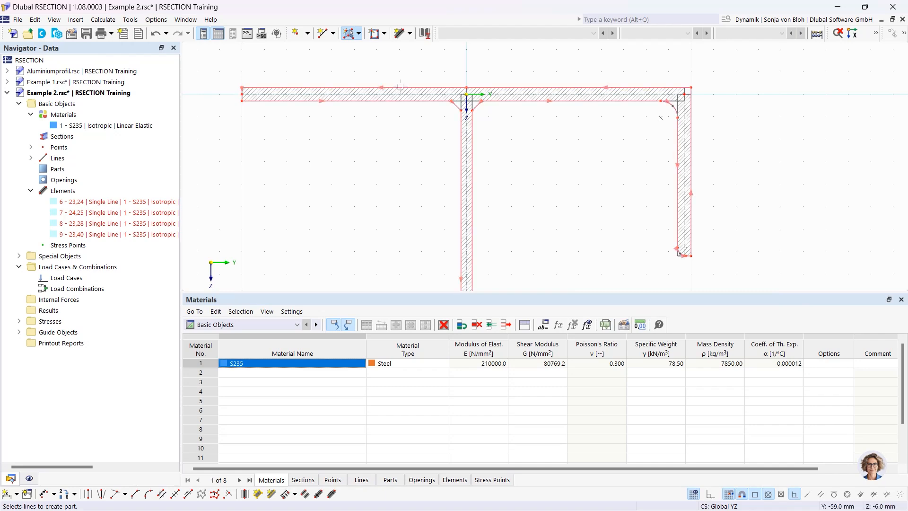
left_click(400, 87)
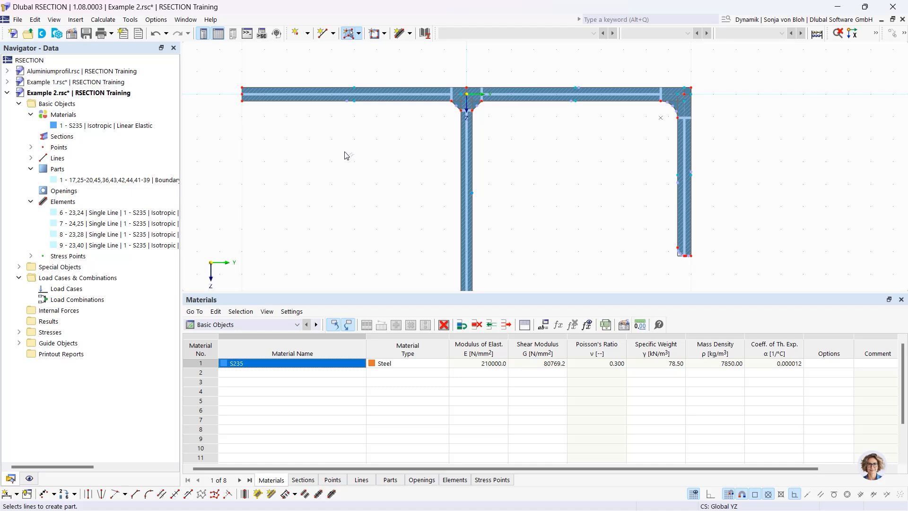
Create two permanent load cases, naming LC1 "N" and LC2 "My"
right_click(89, 289)
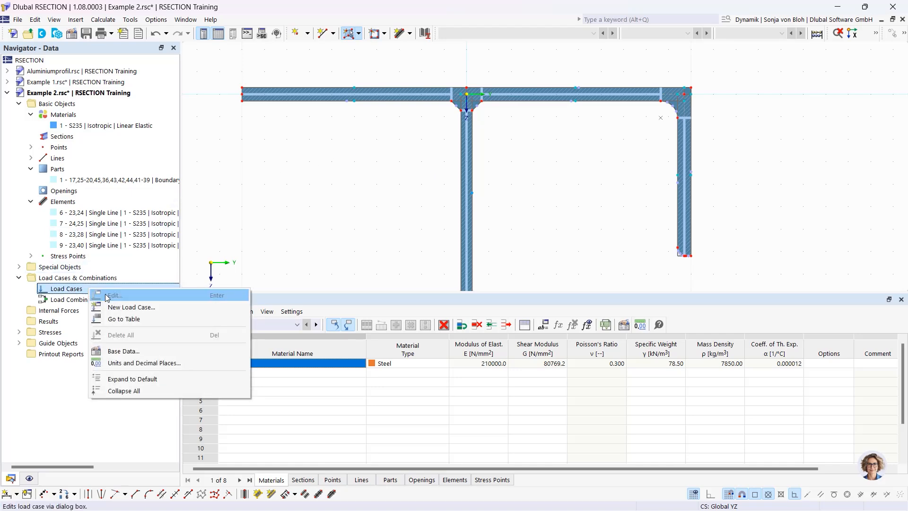
left_click(121, 307)
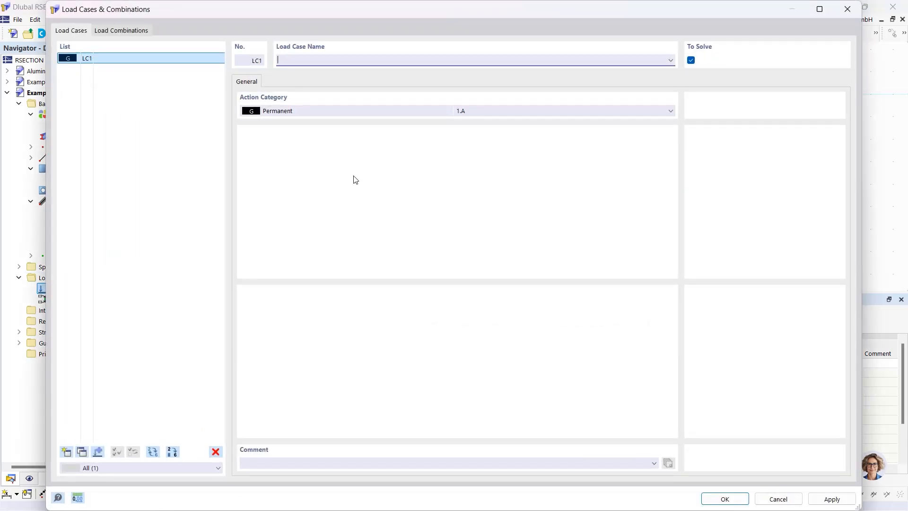
type("N")
left_click(66, 452)
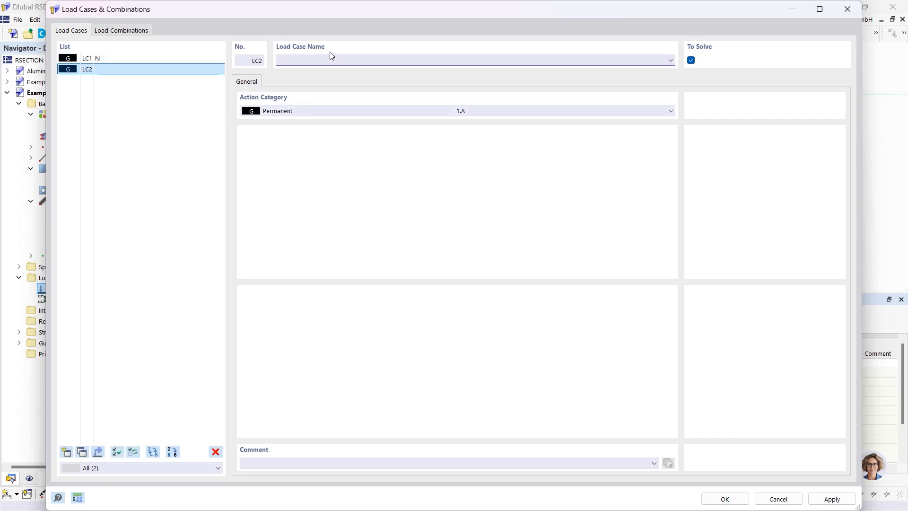
type("My")
Create load combination CO1 from LC1 and LC2, each with a factor of 1.00
left_click(121, 32)
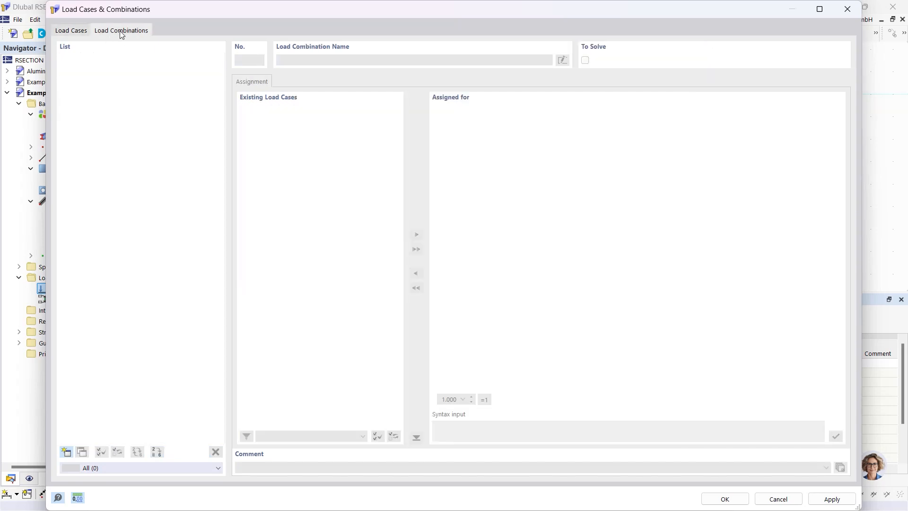
left_click(66, 451)
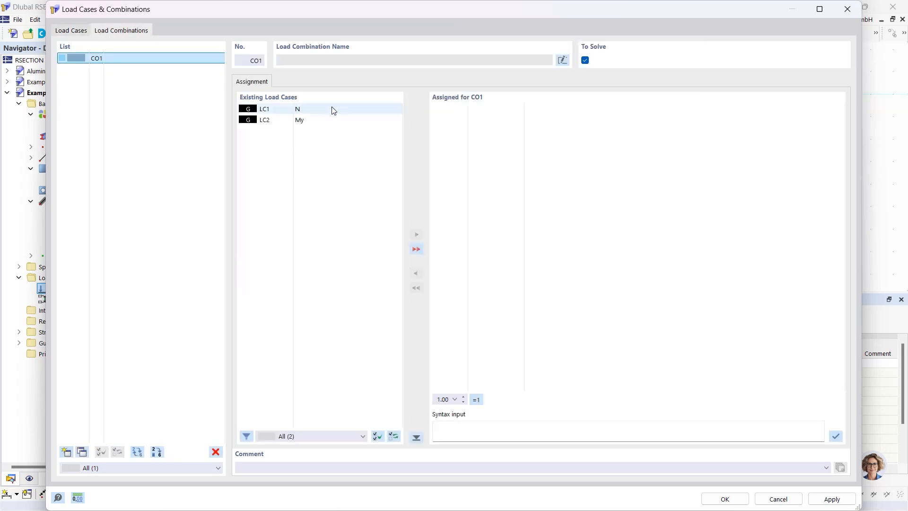
left_click(416, 249)
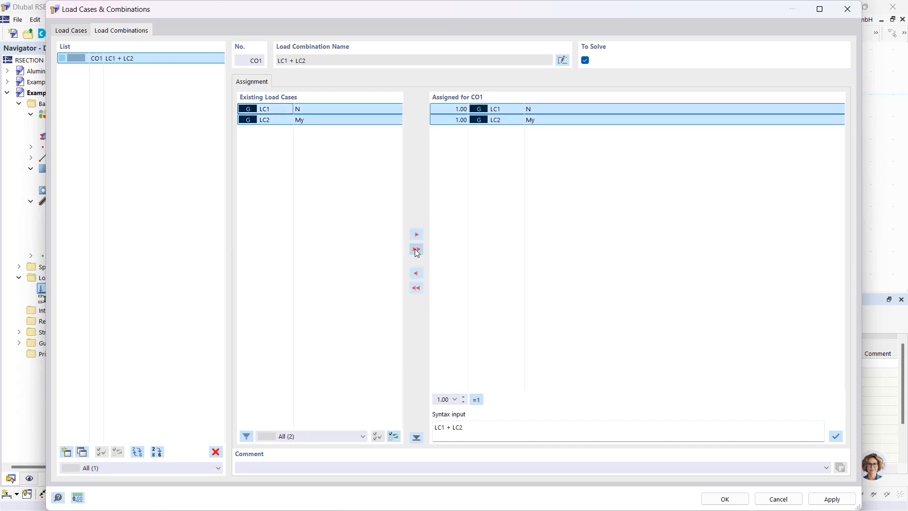
left_click(725, 498)
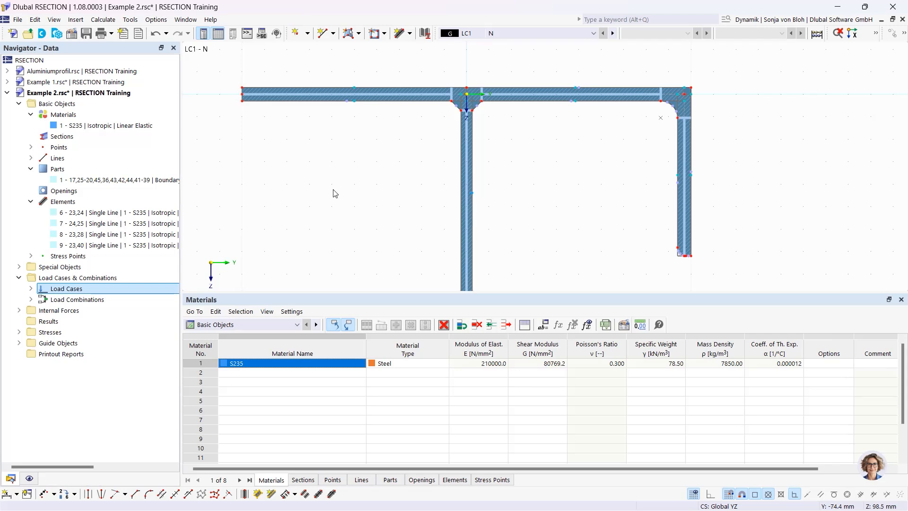
Define internal forces for load case LC1 with an axial force N of -50 kN
left_click(19, 310)
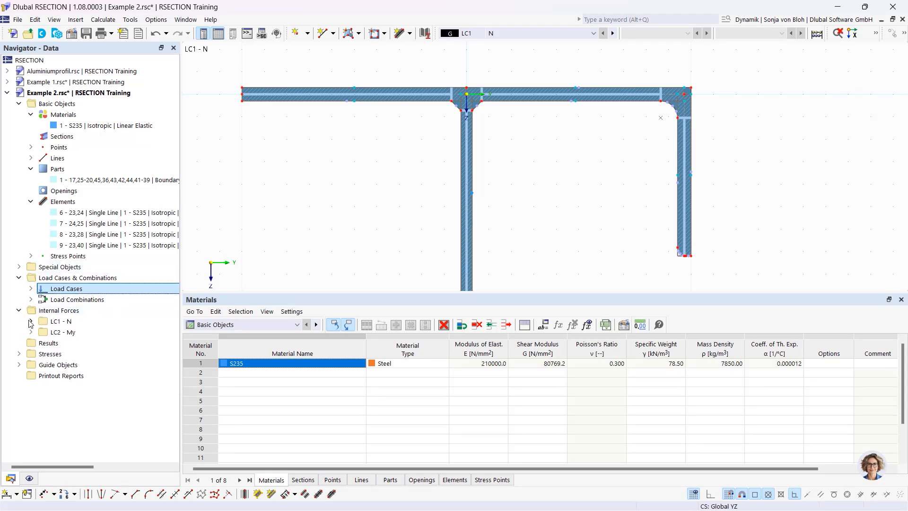
left_click(31, 321)
double_click(84, 333)
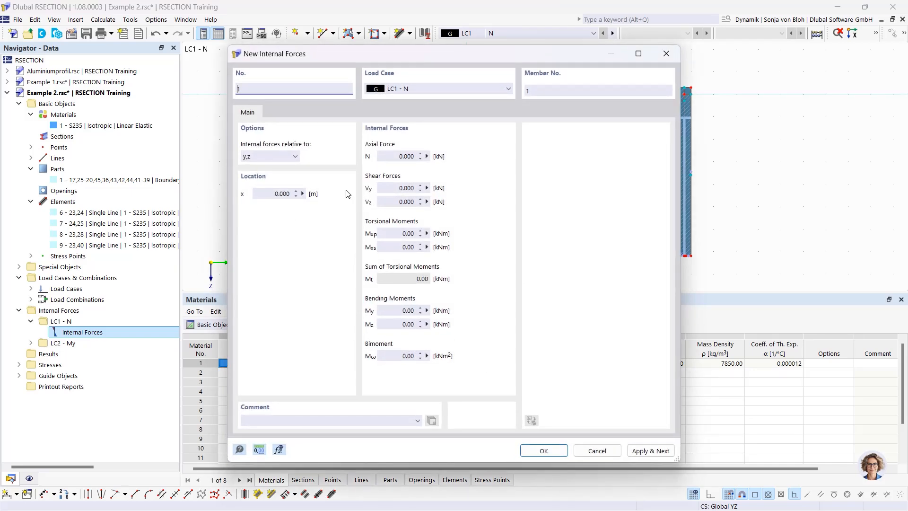
left_click(385, 157)
double_click(386, 156)
type("-50")
left_click(661, 450)
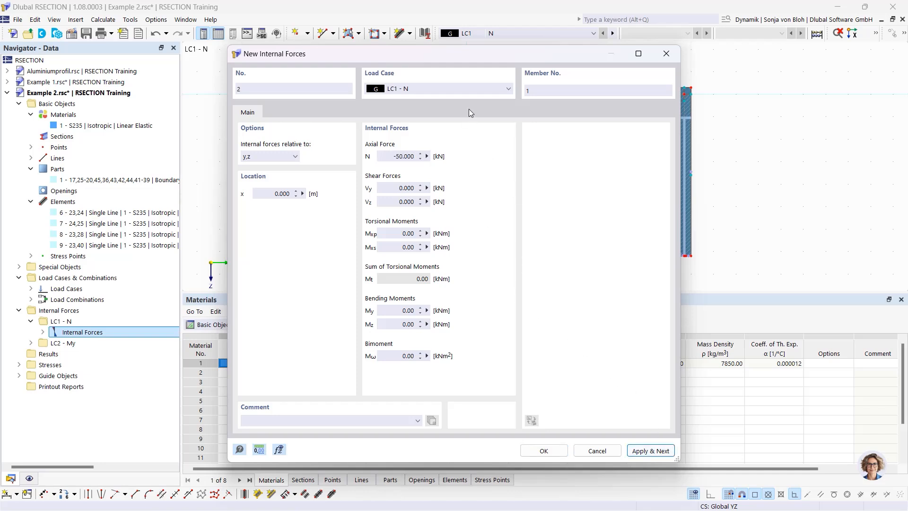
Define internal forces for load case LC2 with zero axial force and a bending moment My of 20 kNm
left_click(447, 88)
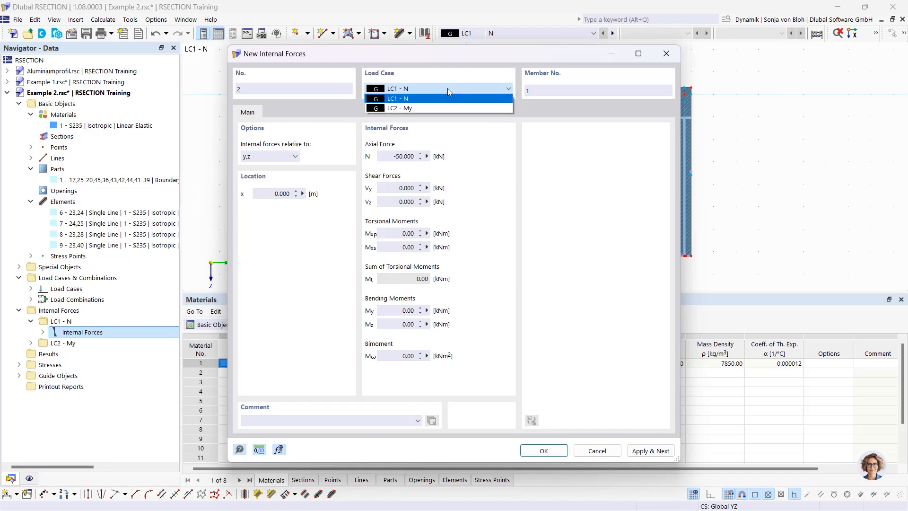
left_click(431, 108)
left_click(431, 160)
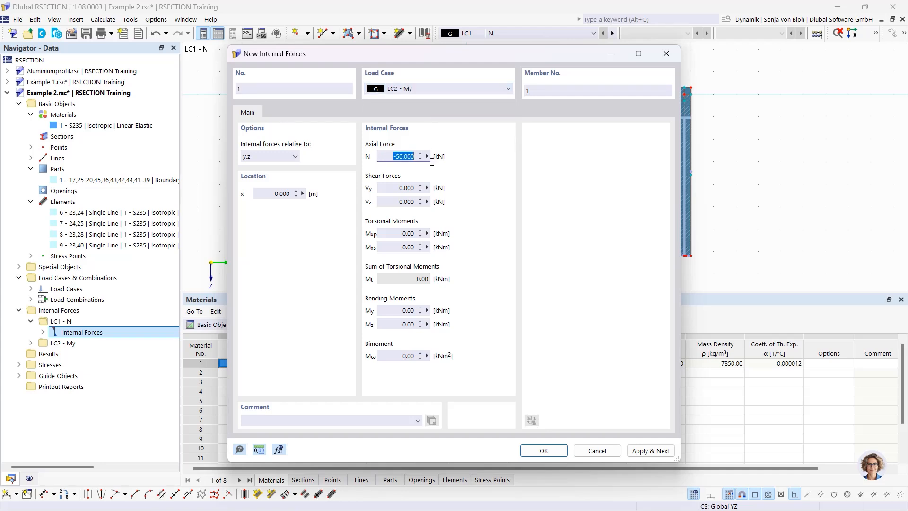
type("0")
left_click(432, 311)
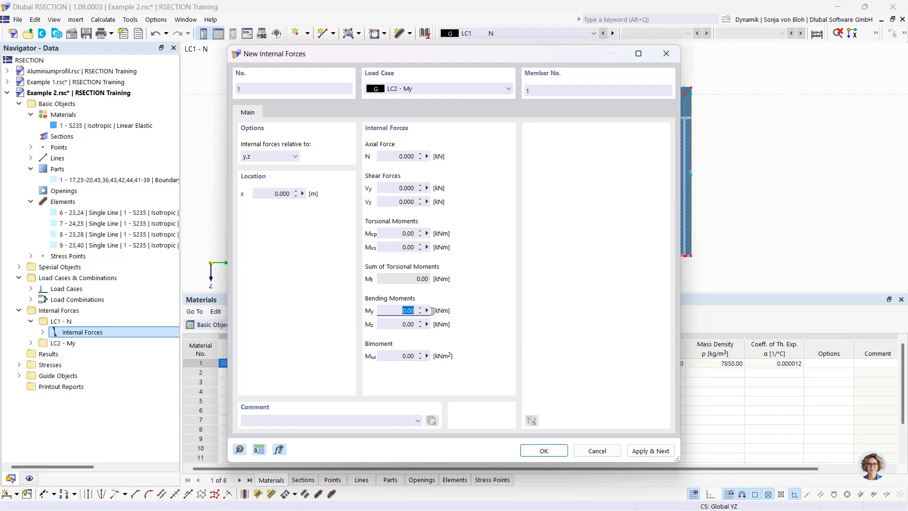
type("20")
left_click(535, 451)
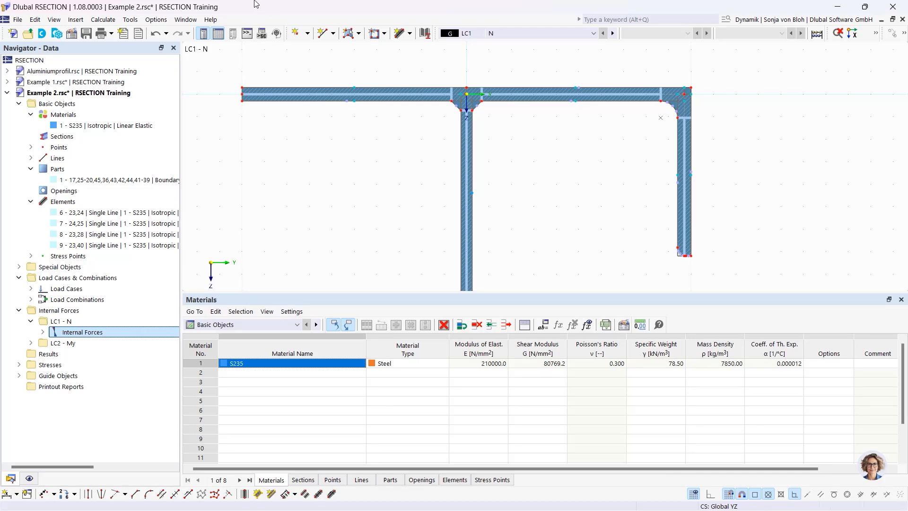
Run the calculation of all load cases and the load combination for the Example 2 section
left_click(112, 21)
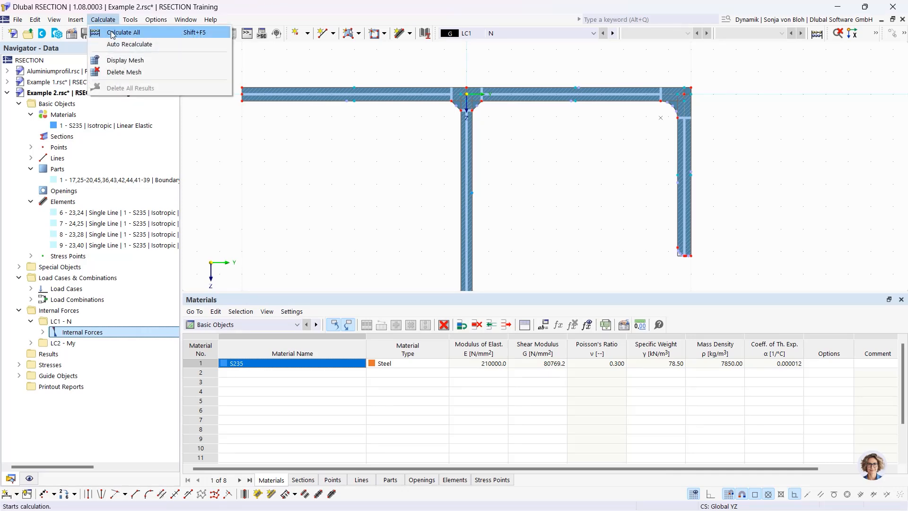
left_click(123, 32)
scroll(365, 80, "down", 1)
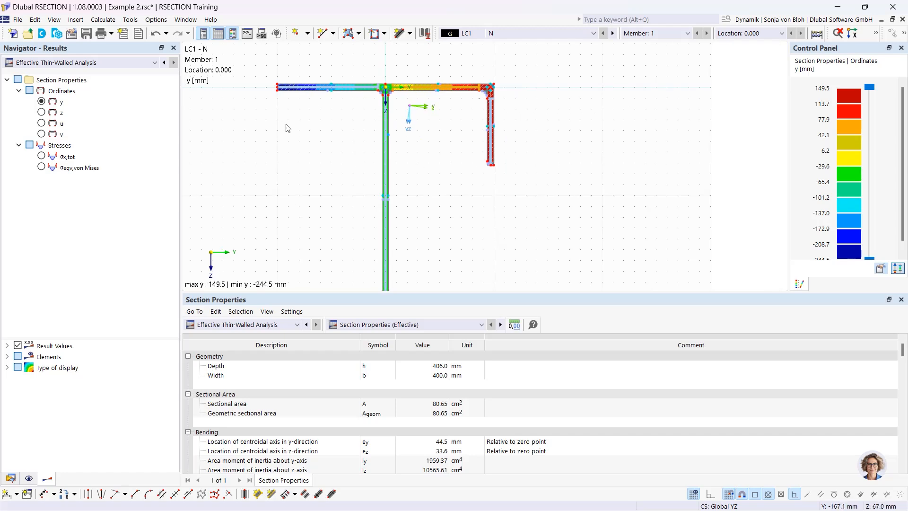
middle_click_drag(276, 136, 339, 125)
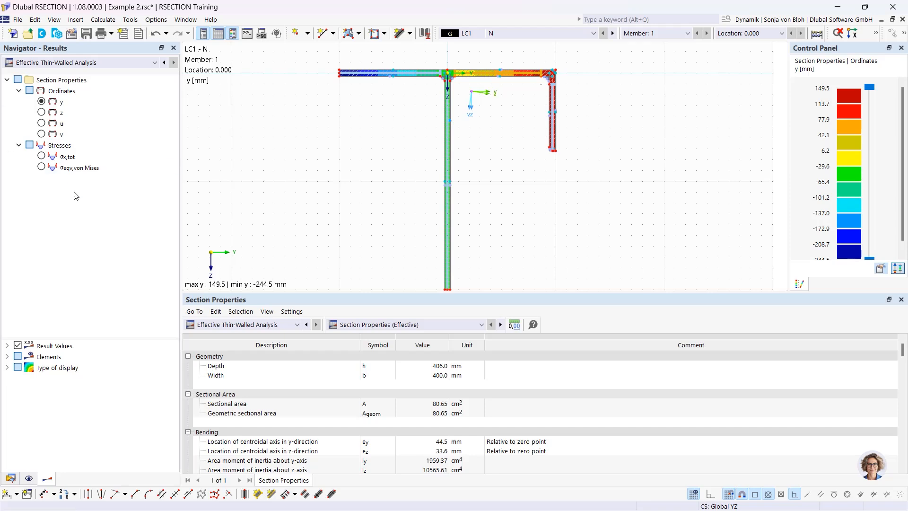
Display the total normal stresses σx,tot on the section and show the section classification table according to EN 1993-1-1
left_click(42, 157)
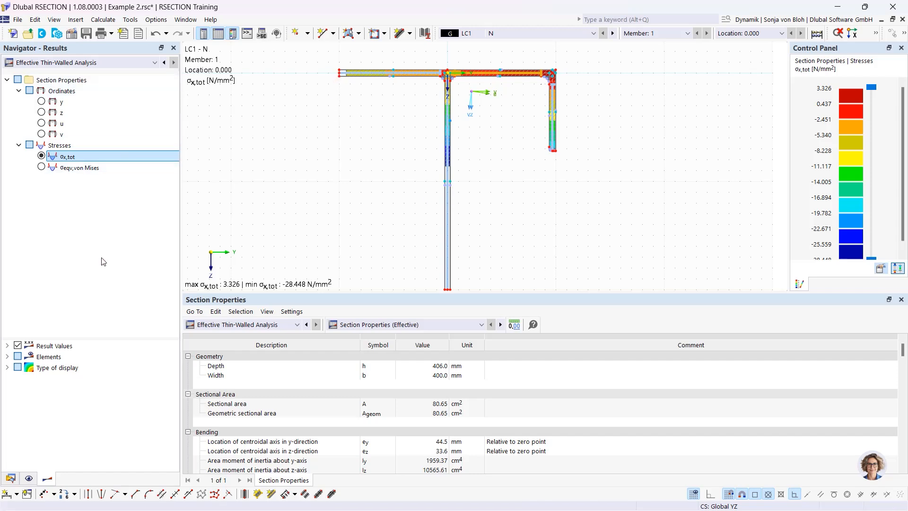
left_click(439, 326)
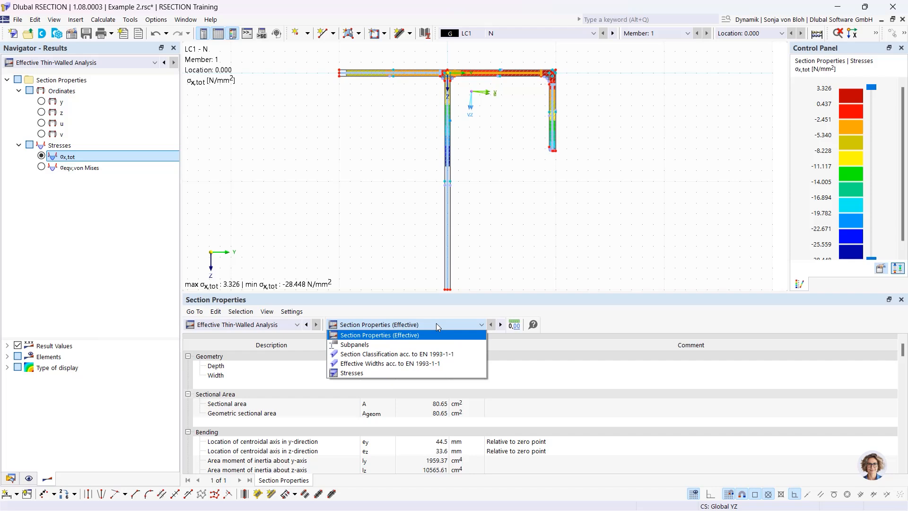
left_click(412, 357)
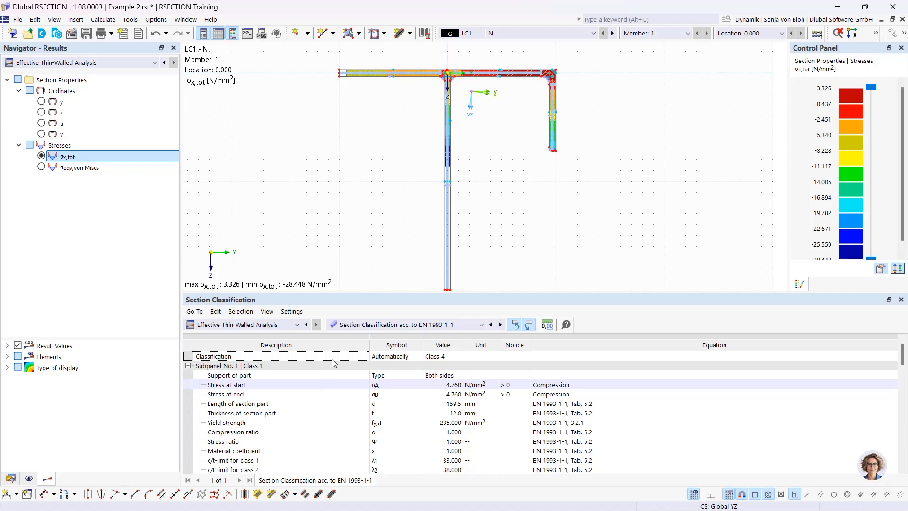
Show the LC2 stress results and examine the stress distribution at the free end of the upper flange
left_click(531, 32)
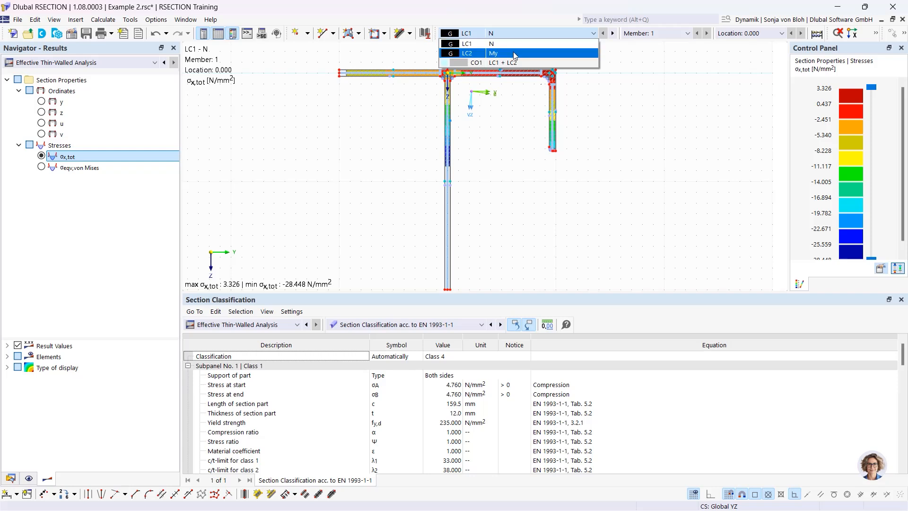
left_click(515, 54)
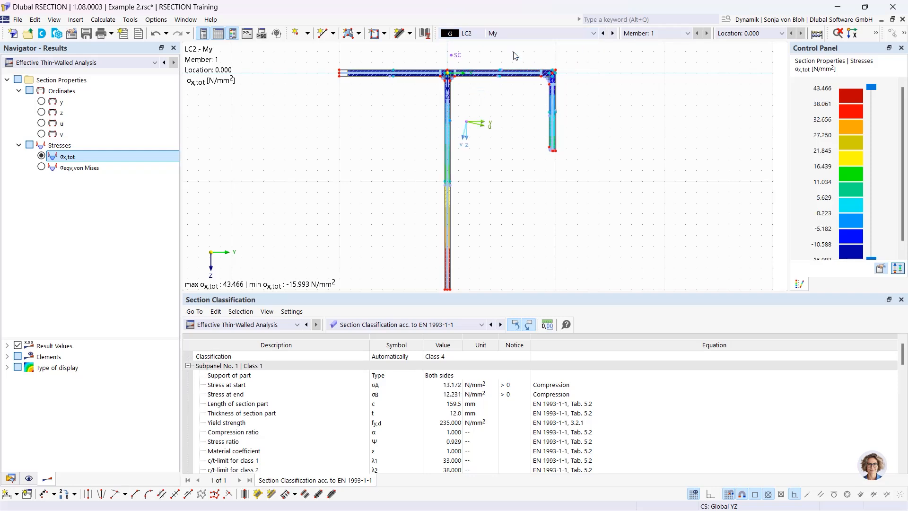
scroll(424, 182, "down", 2)
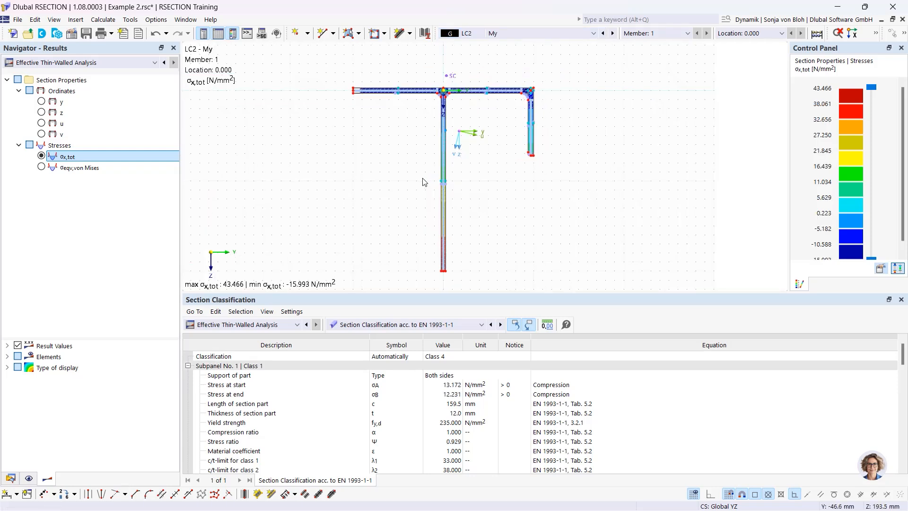
scroll(354, 112, "up", 3)
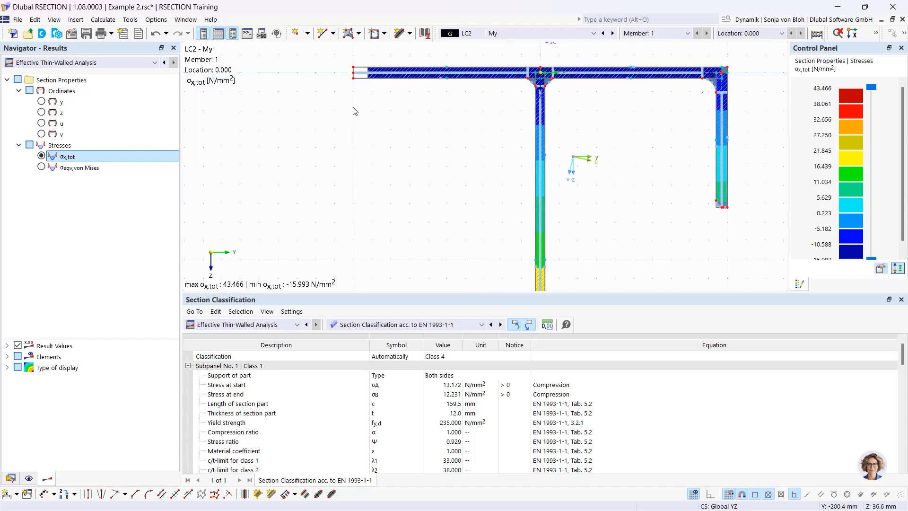
middle_click_drag(355, 112, 356, 156)
scroll(363, 127, "up", 3)
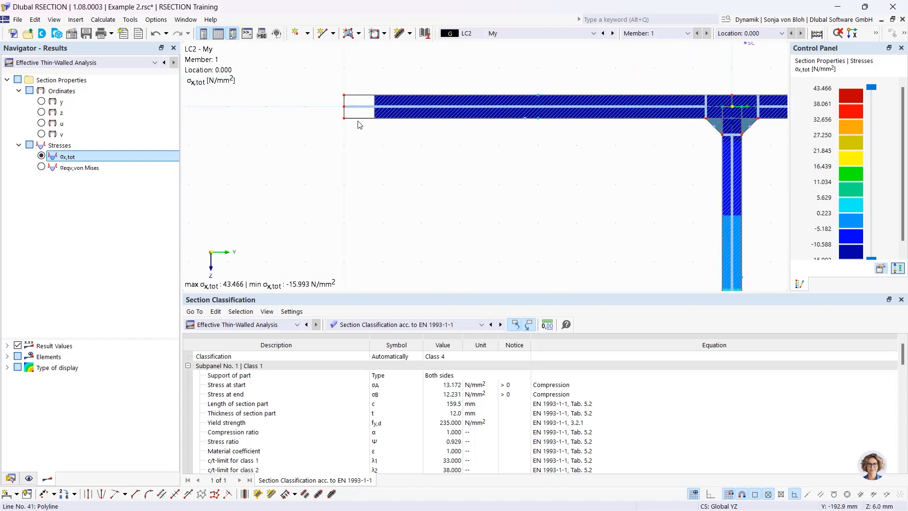
scroll(355, 111, "down", 3)
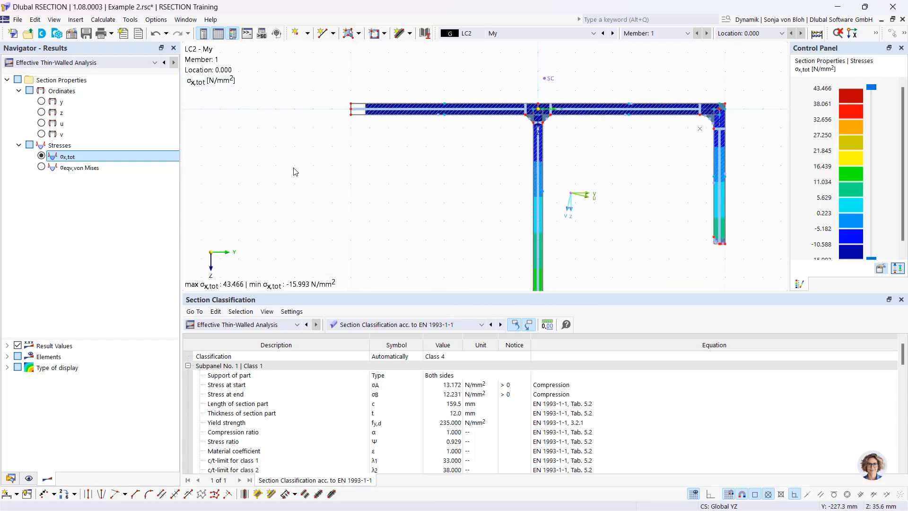
Set the result display type to Off and show the stress diagrams for load combination CO1
left_click(7, 367)
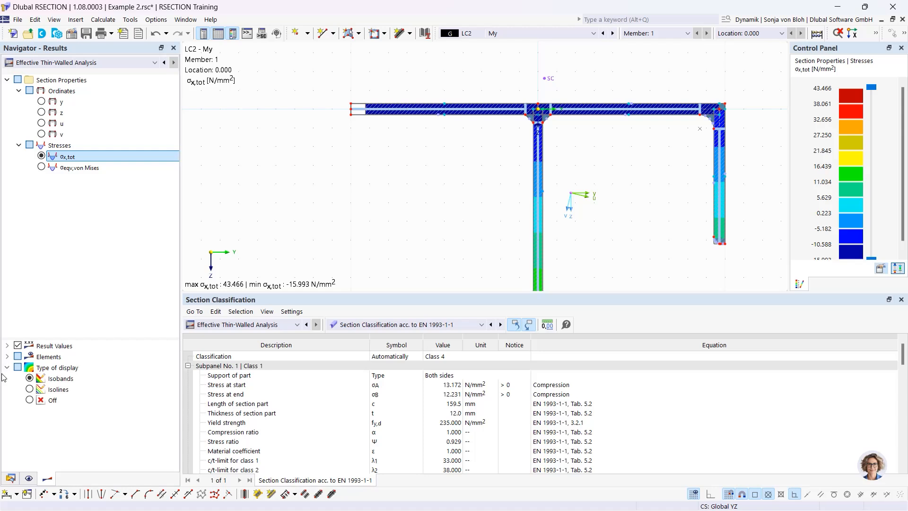
left_click(29, 400)
scroll(369, 213, "down", 3)
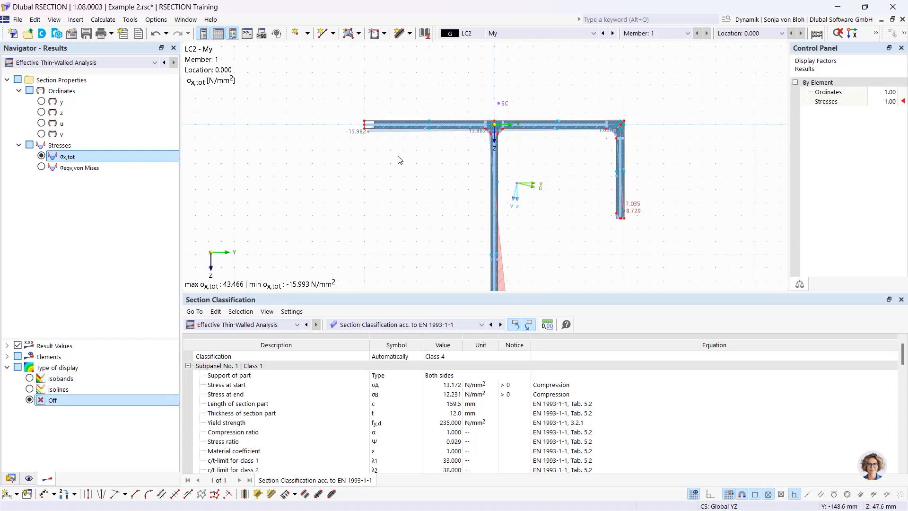
middle_click_drag(385, 181, 399, 142)
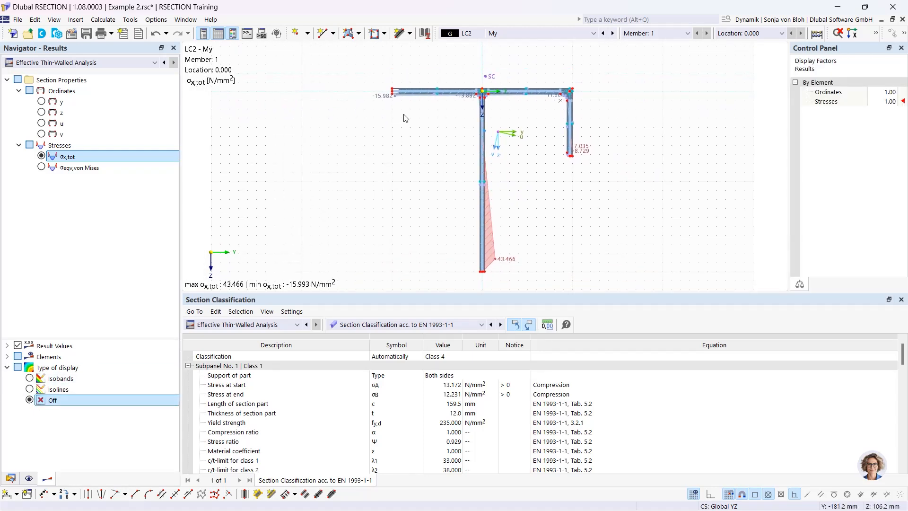
left_click(509, 31)
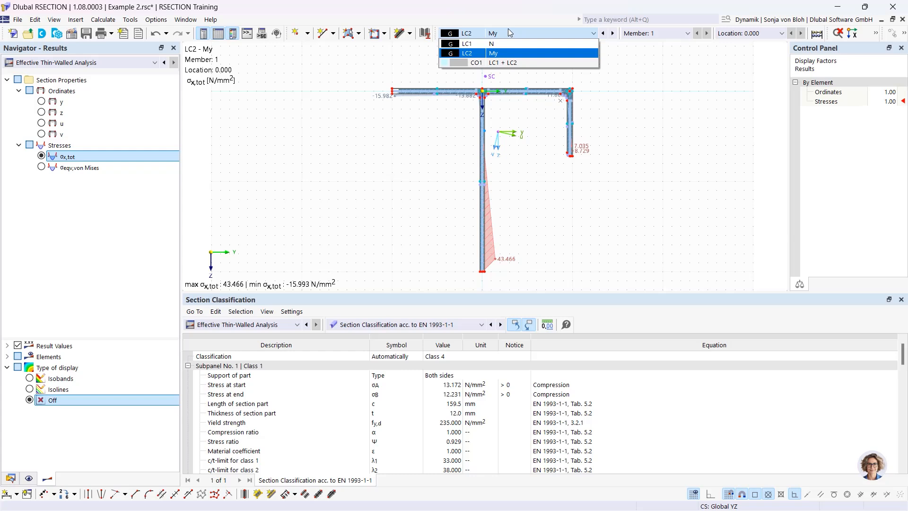
left_click(487, 63)
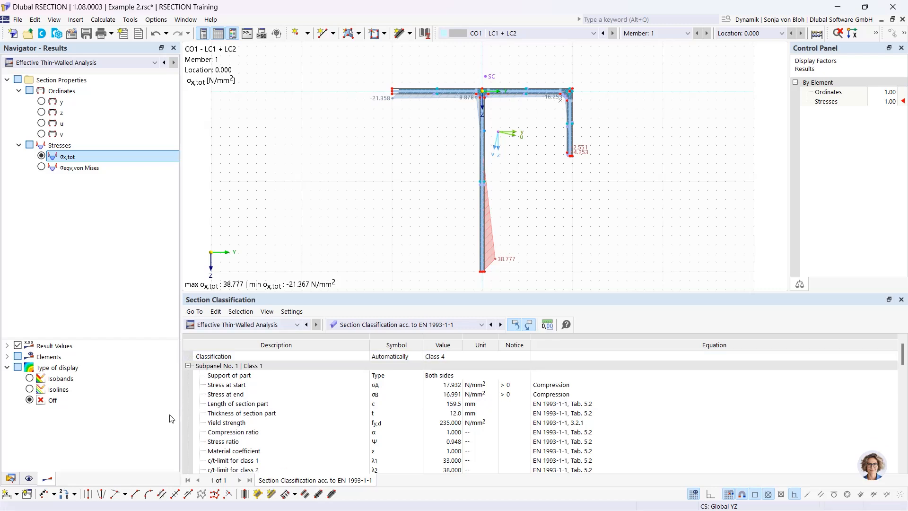
Create a new printout report for Example 2
left_click(10, 478)
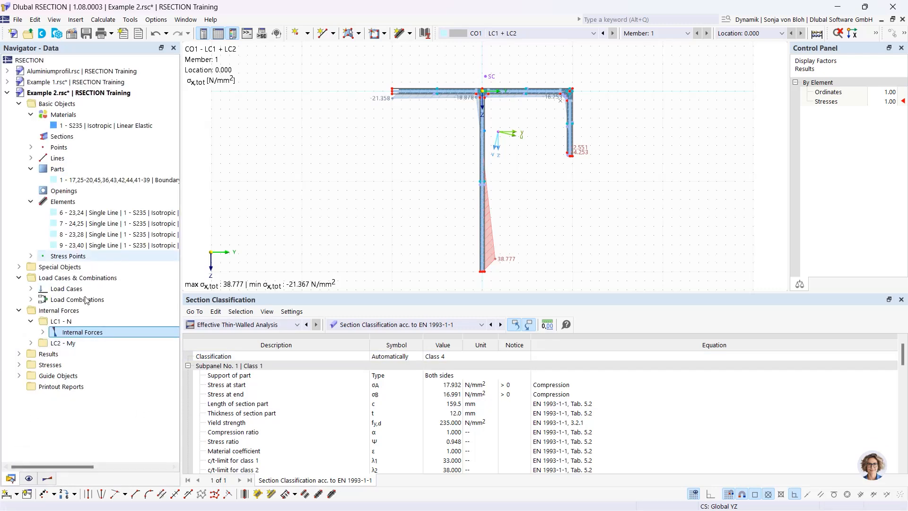
right_click(64, 387)
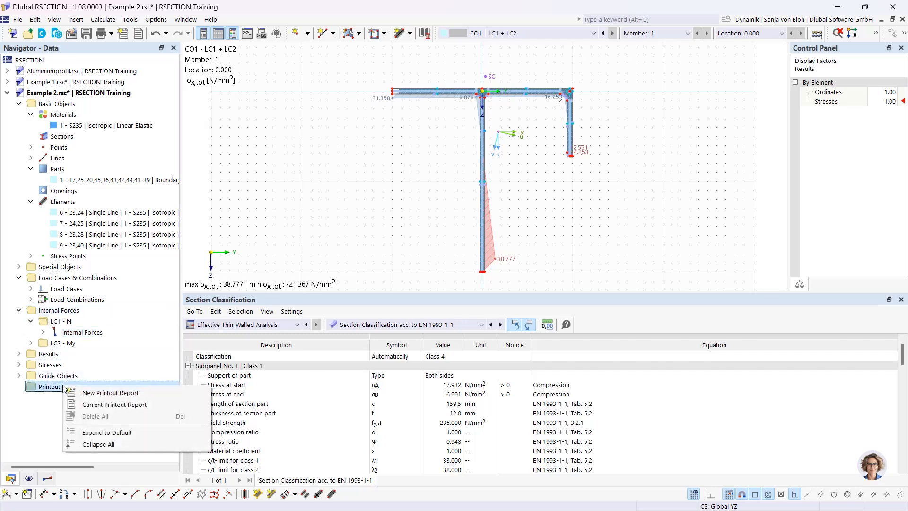
left_click(90, 396)
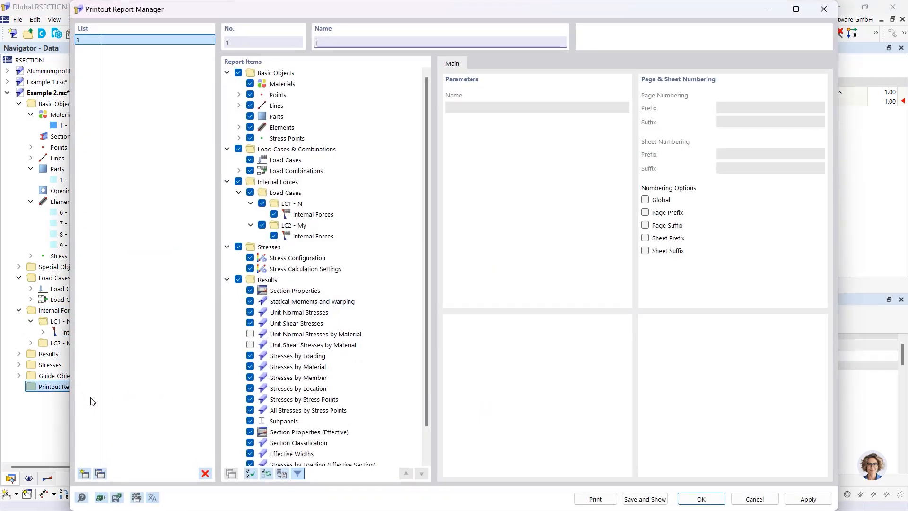
Exclude the effective-section stresses by loading, by material and by stress points from the report, and save and show it
left_click_drag(425, 217, 428, 282)
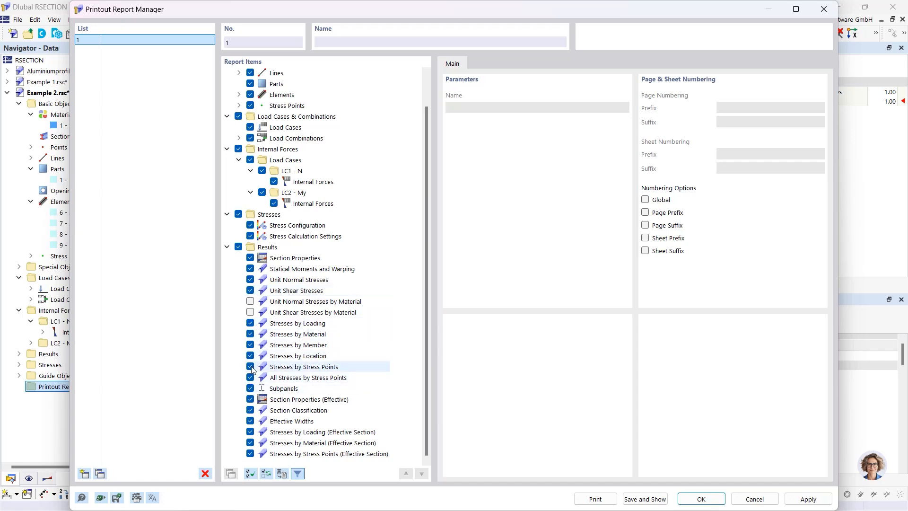
scroll(261, 447, "up", 1)
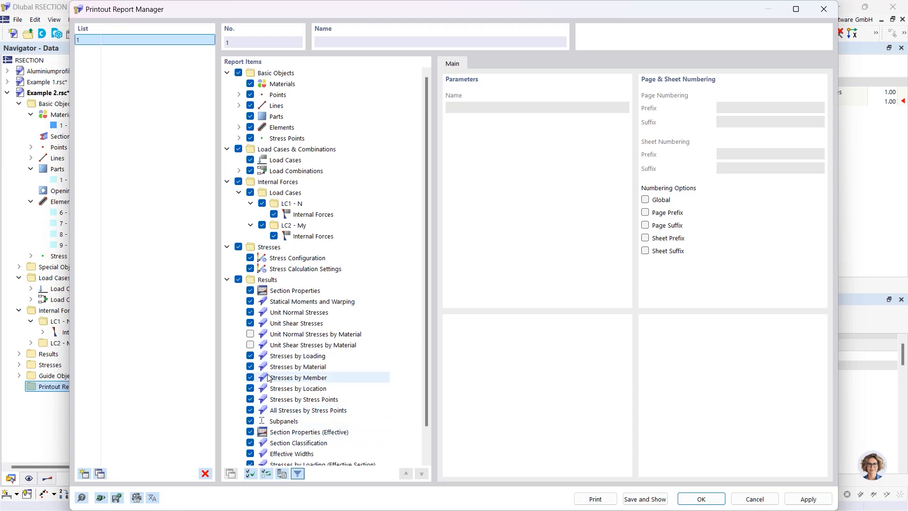
scroll(262, 377, "down", 1)
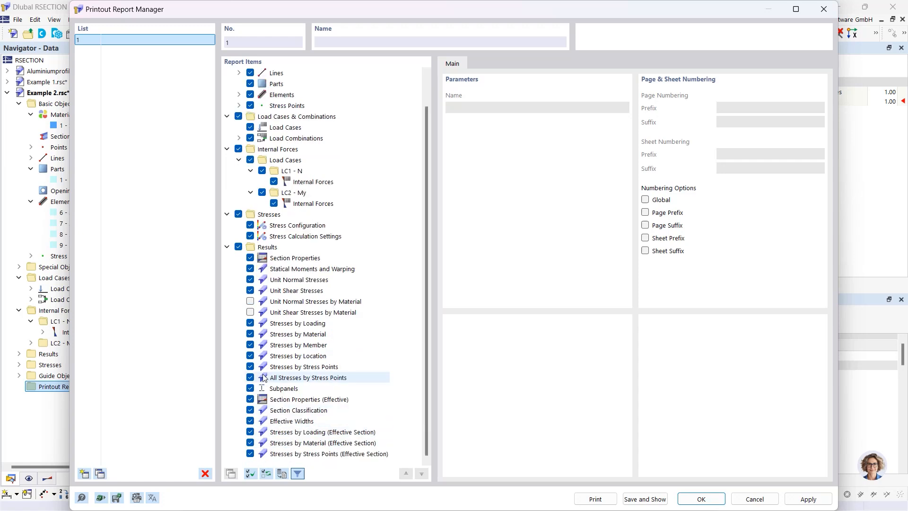
left_click(250, 432)
left_click(250, 443)
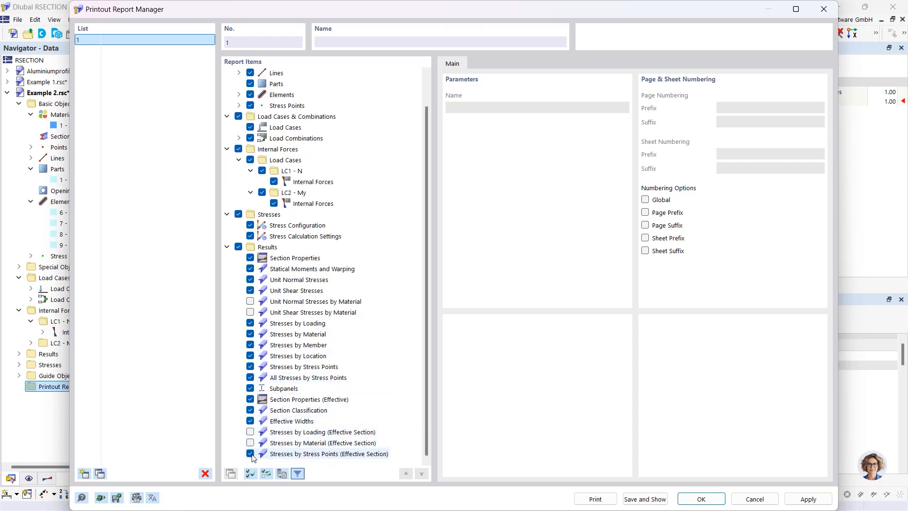
left_click(250, 453)
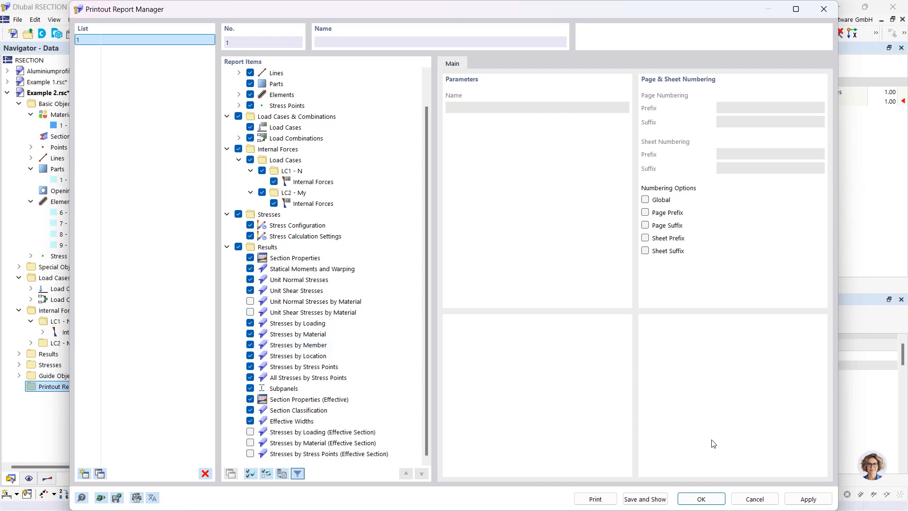
left_click(658, 498)
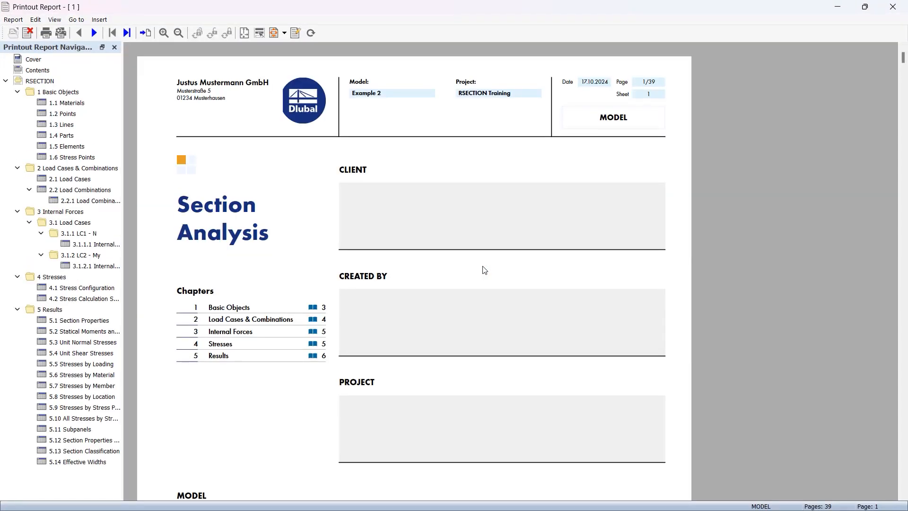
Look through the printout report's cover, contents and the stress results from chapter 5.5 Stresses by Loading onward
scroll(478, 220, "down", 10)
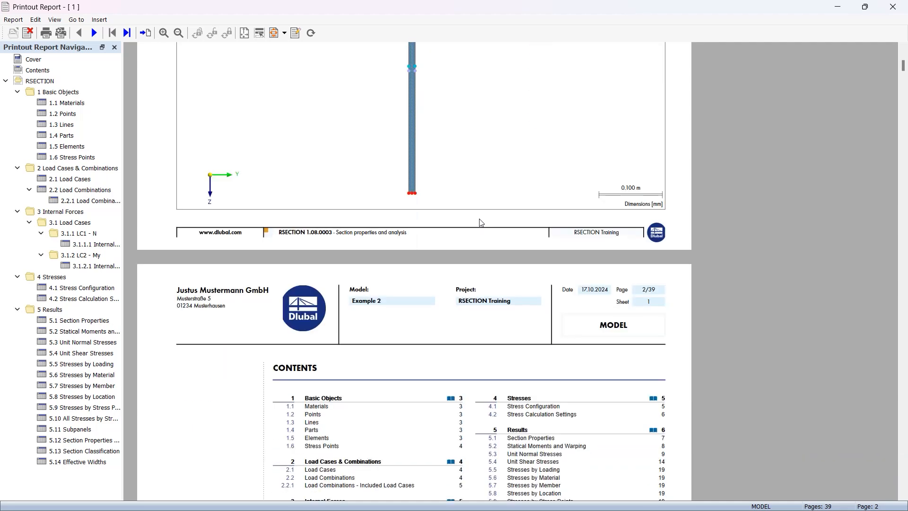
scroll(481, 222, "down", 5)
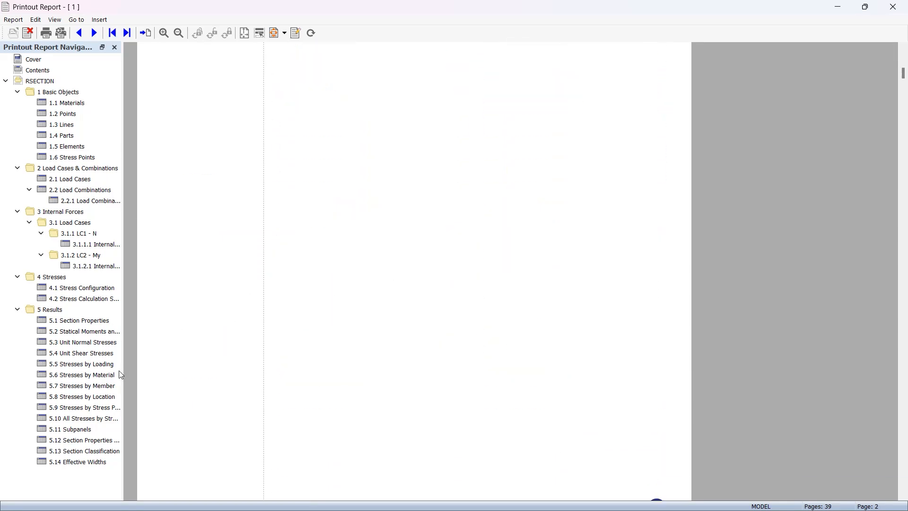
left_click(95, 364)
scroll(394, 336, "down", 5)
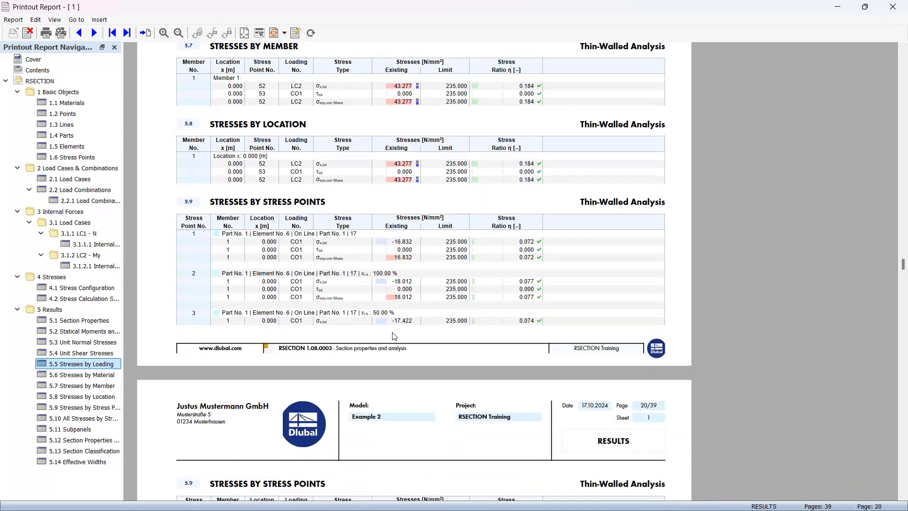
scroll(395, 336, "down", 8)
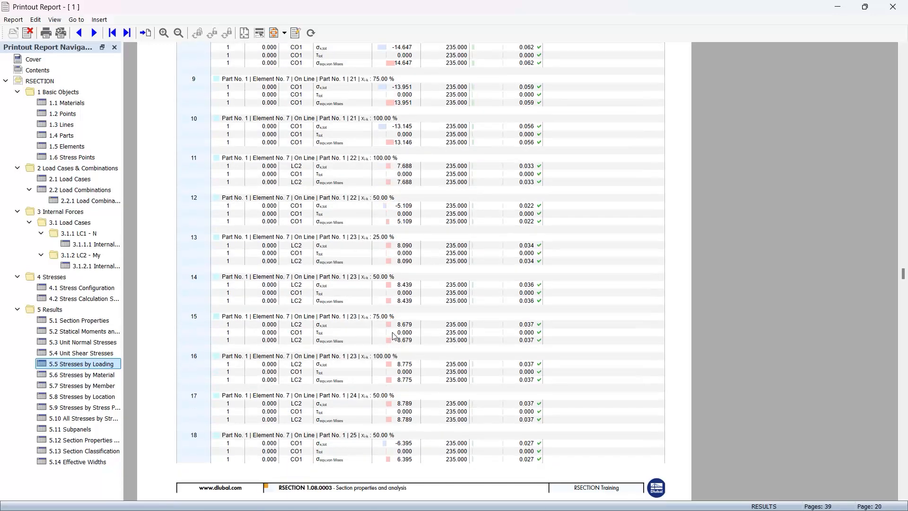
scroll(395, 336, "down", 10)
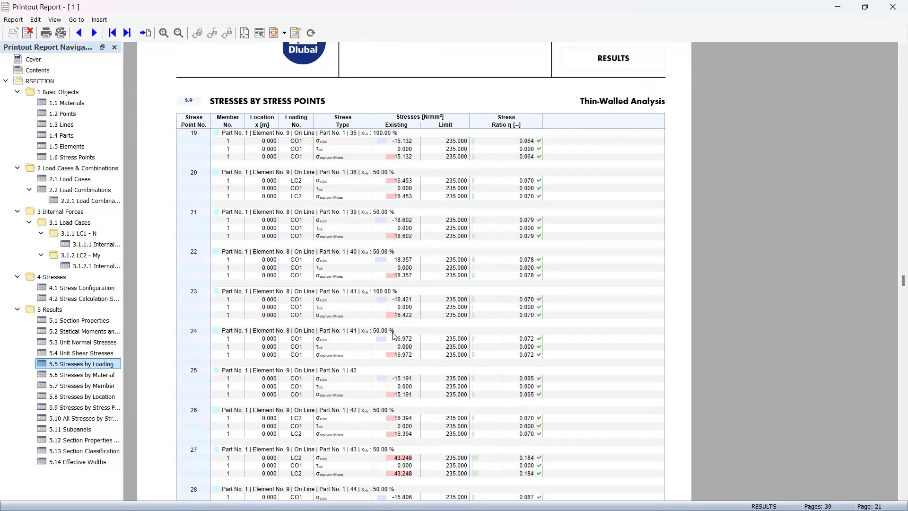
scroll(395, 336, "down", 5)
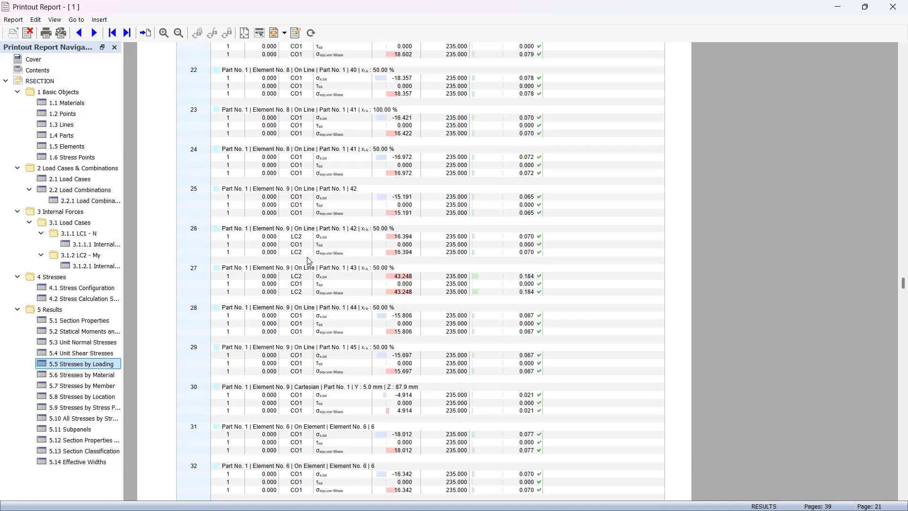
Minimize the printout report and enlarge the graphics area by reducing the height of the Section Classification table
left_click(837, 8)
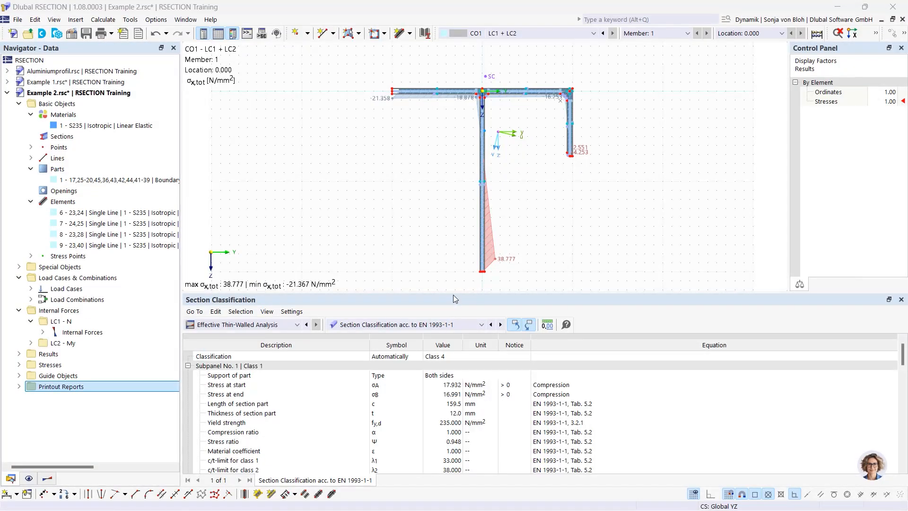
left_click_drag(452, 294, 452, 391)
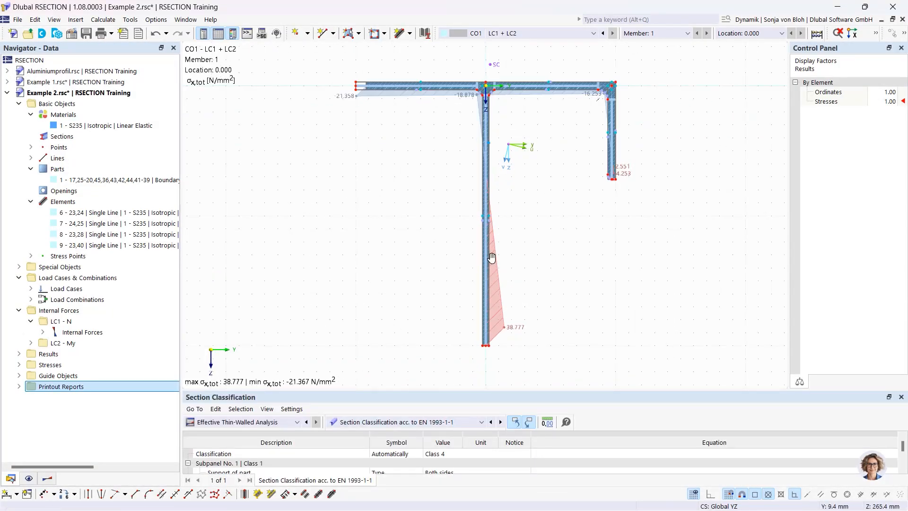
middle_click_drag(491, 258, 449, 262)
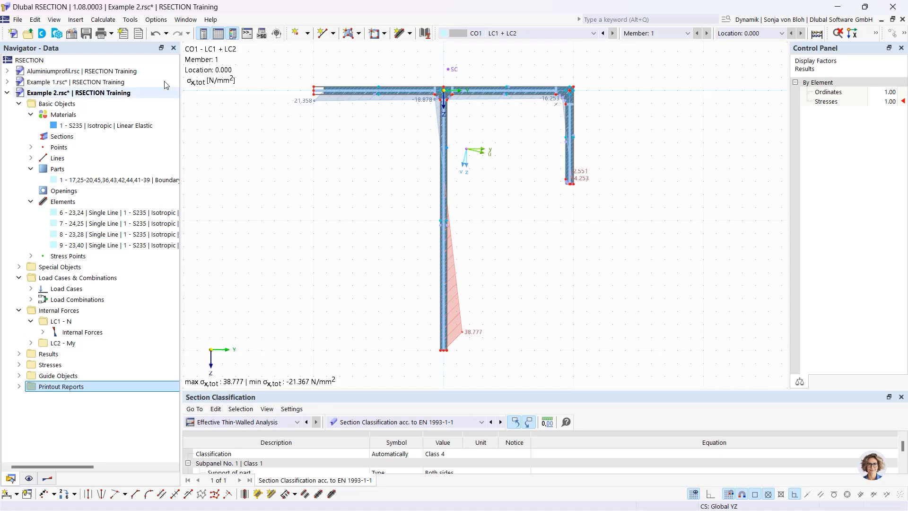
Send the CO1 stress graphic to printout report 1 as a window-filling picture, and save and show the report
left_click(112, 34)
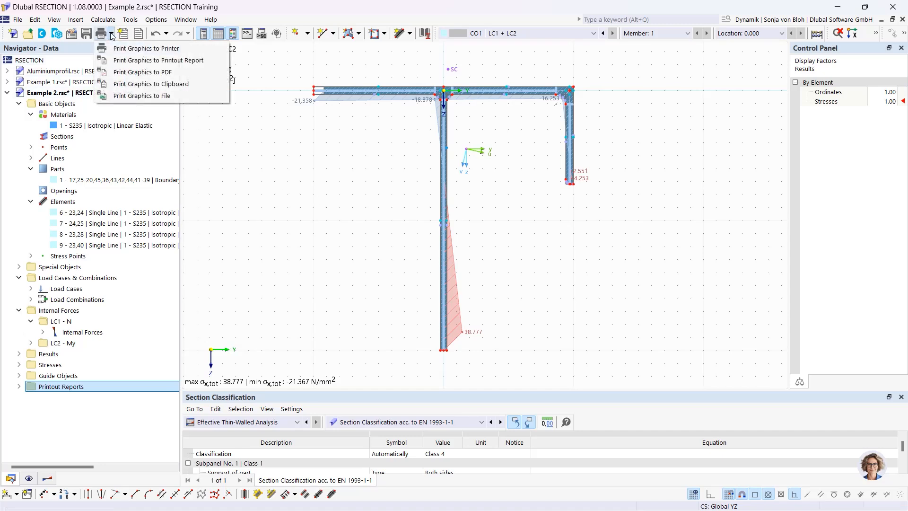
left_click(141, 61)
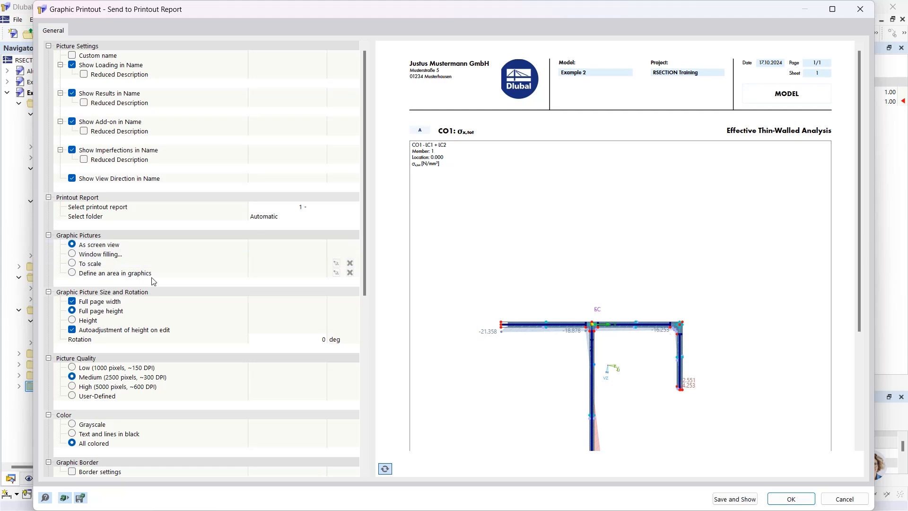
left_click(73, 256)
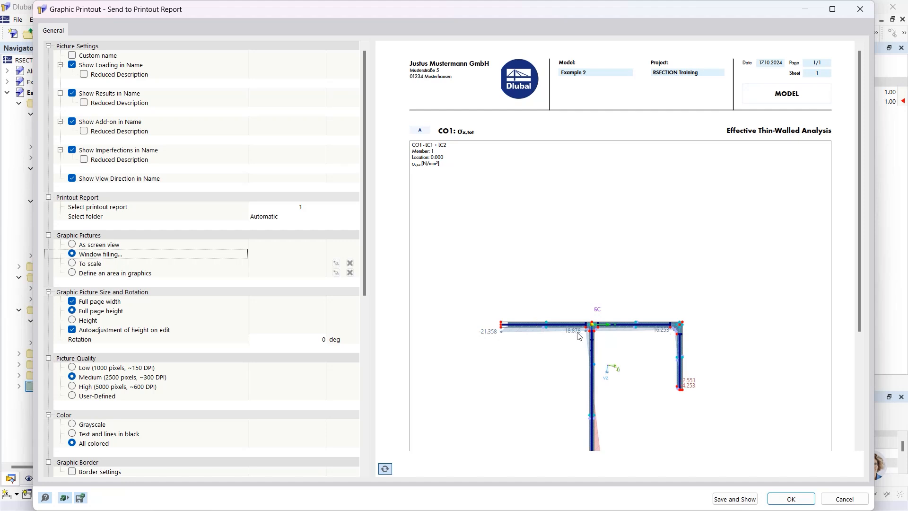
scroll(600, 301, "down", 1)
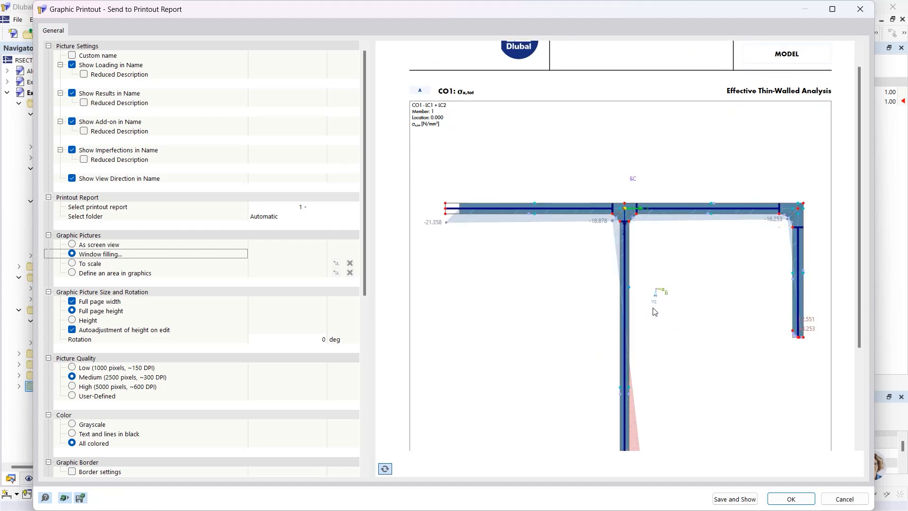
scroll(657, 310, "down", 2)
scroll(669, 293, "up", 1)
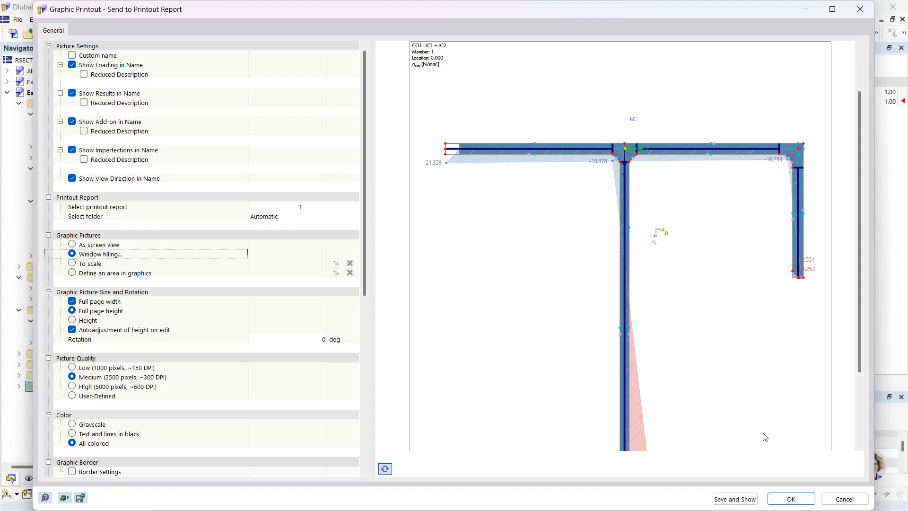
left_click(732, 499)
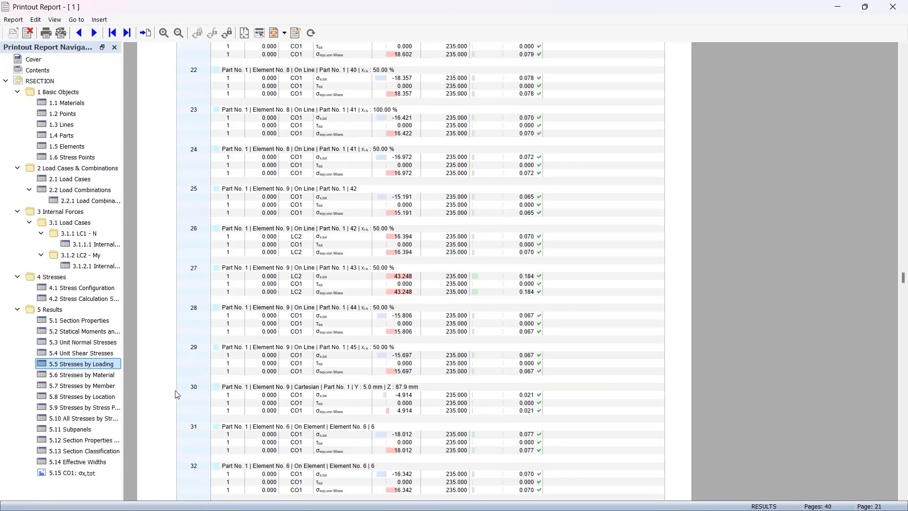
Look over the stress graphic in chapter 5.15 of the printout report, and close the report
left_click(79, 476)
scroll(413, 300, "down", 5)
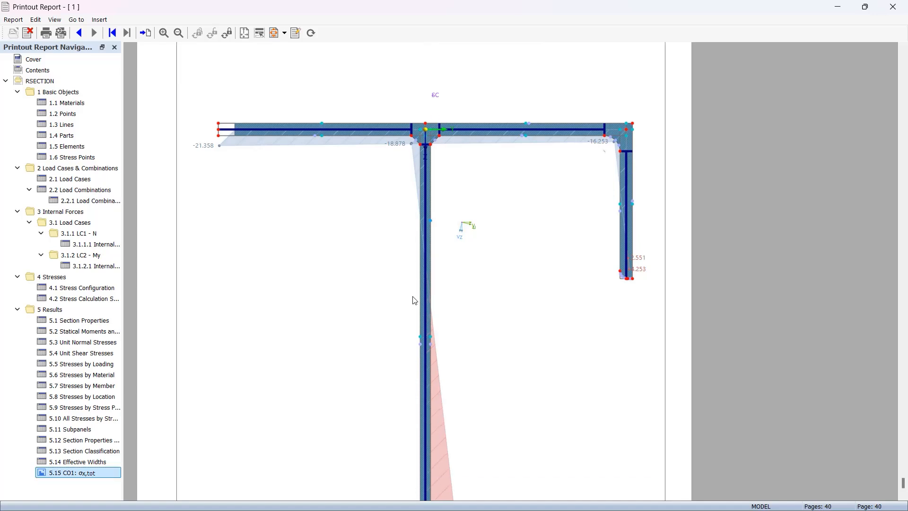
scroll(413, 300, "down", 2)
scroll(413, 300, "up", 8)
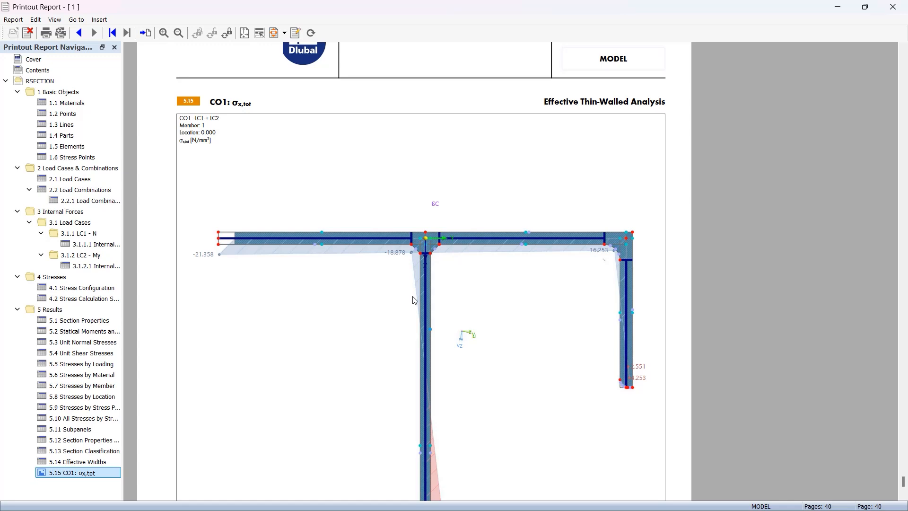
scroll(413, 300, "down", 2)
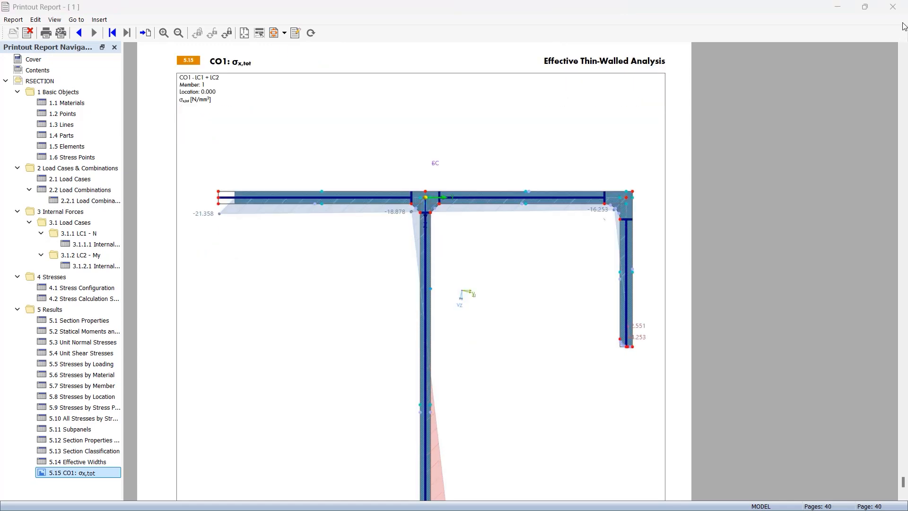
left_click(897, 9)
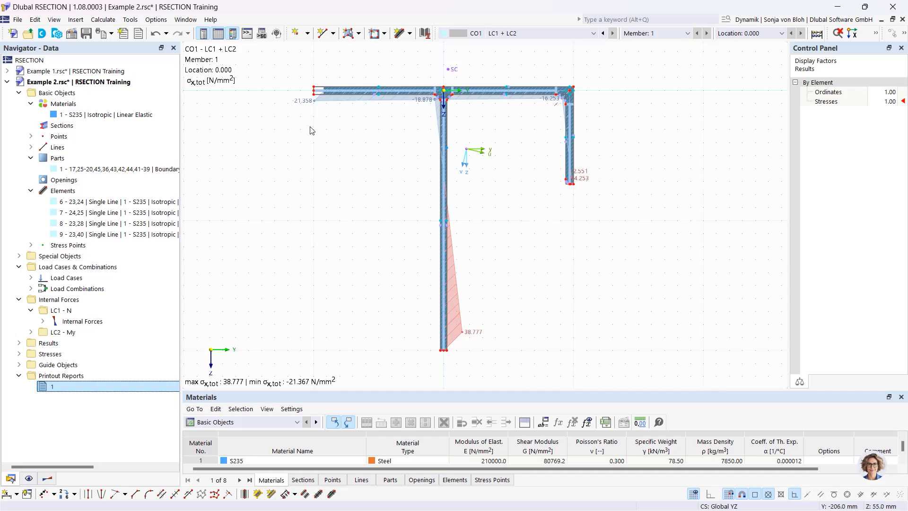
Import the DXF file Aluprofil.dxf from the RSECTION Students folder as a new model instead of into the active one
left_click(18, 20)
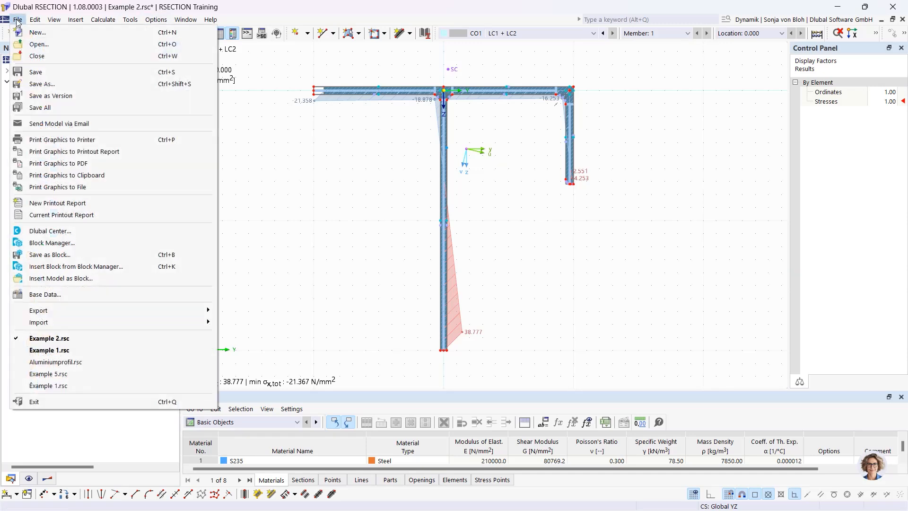
mouse_move(86, 326)
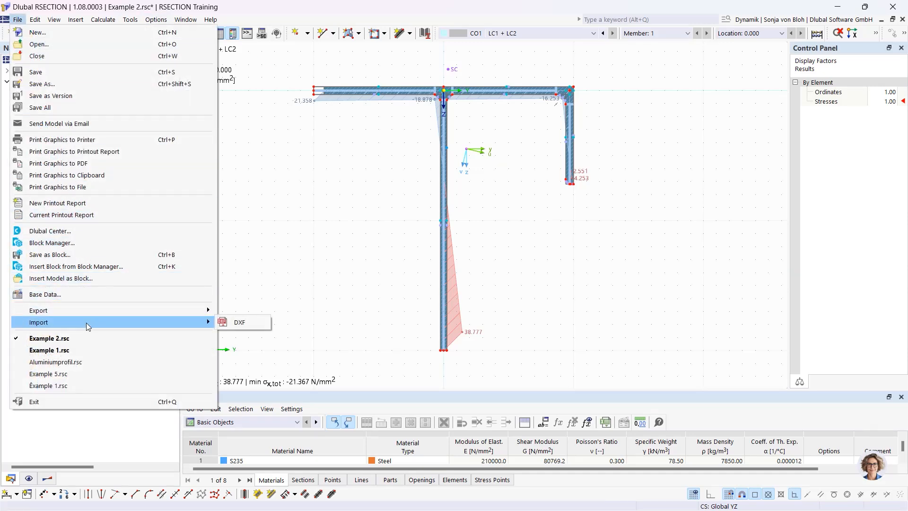
left_click(245, 322)
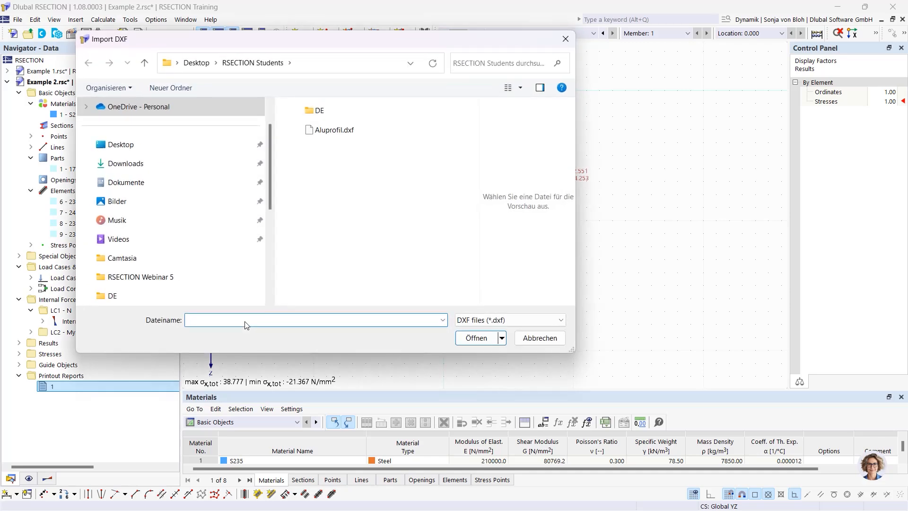
left_click(345, 133)
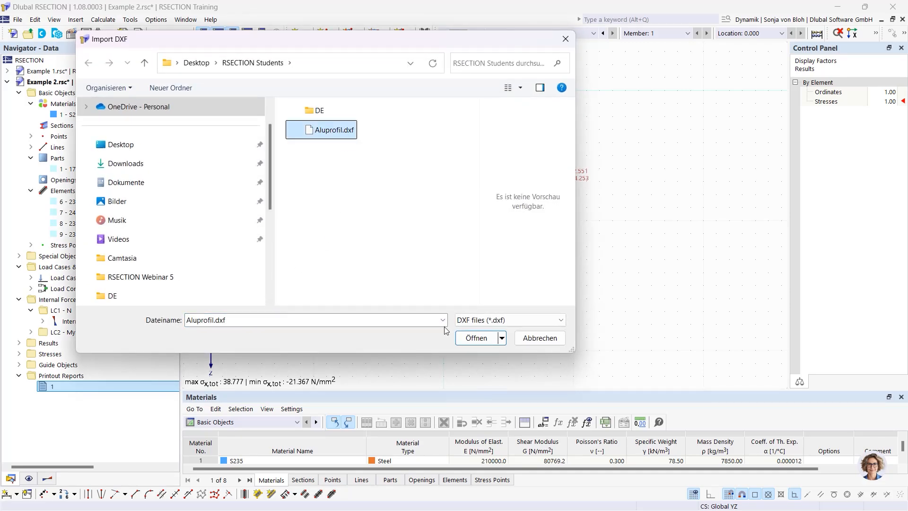
left_click(474, 338)
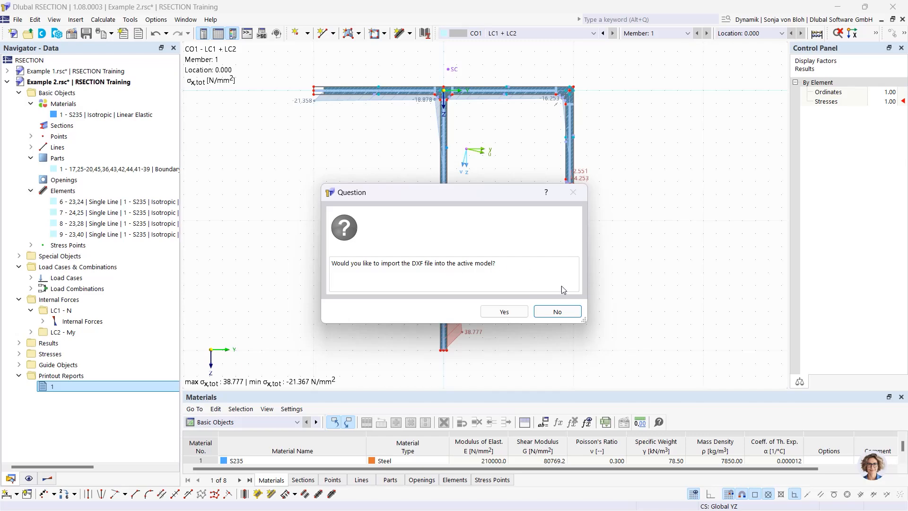
left_click(557, 312)
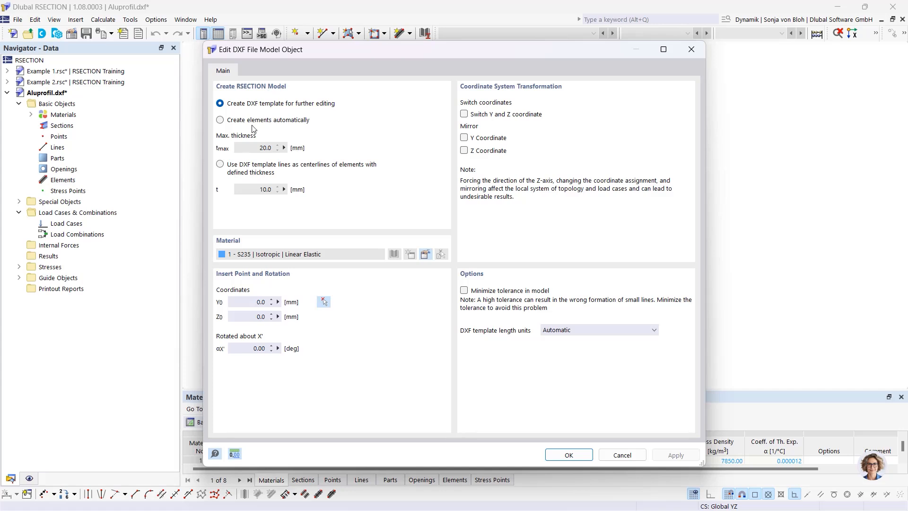
left_click(220, 120)
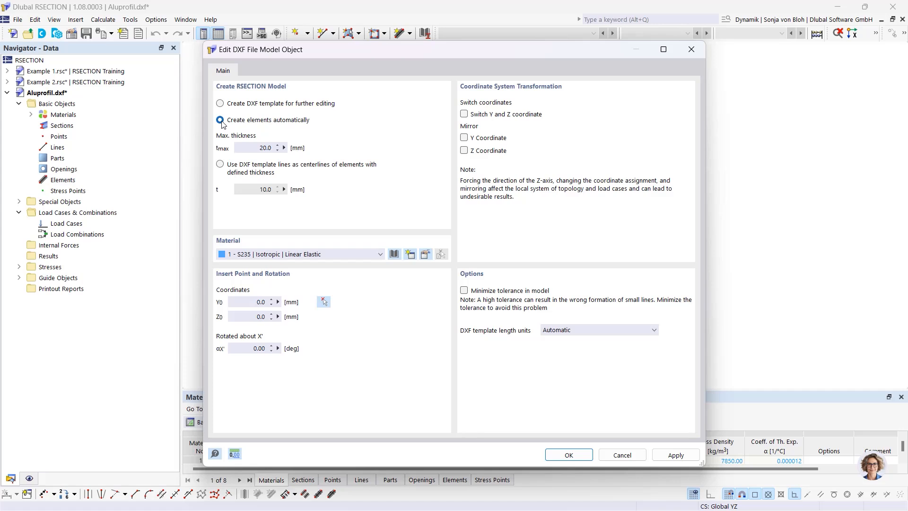
left_click_drag(247, 149, 282, 155)
left_click(223, 168)
left_click(265, 189)
Complete the DXF import as a template for further editing, and dismiss the import log
left_click(221, 103)
left_click(567, 454)
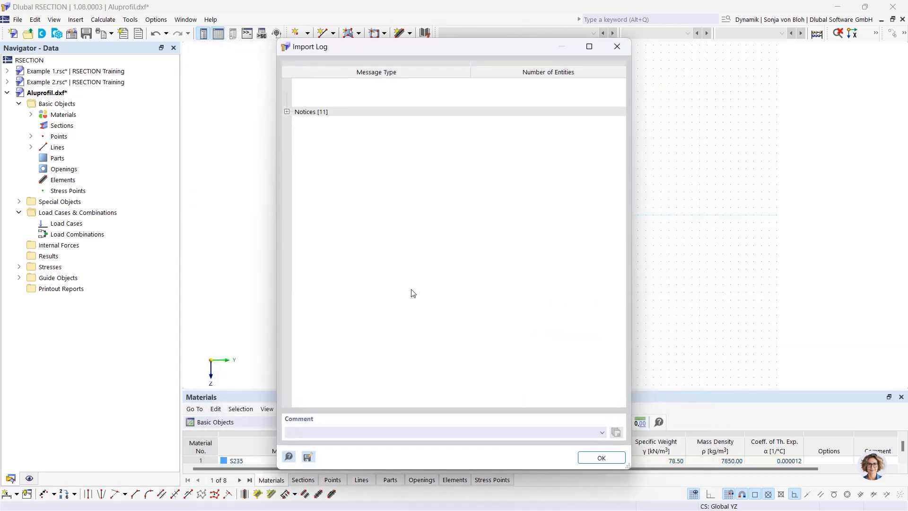
left_click(601, 458)
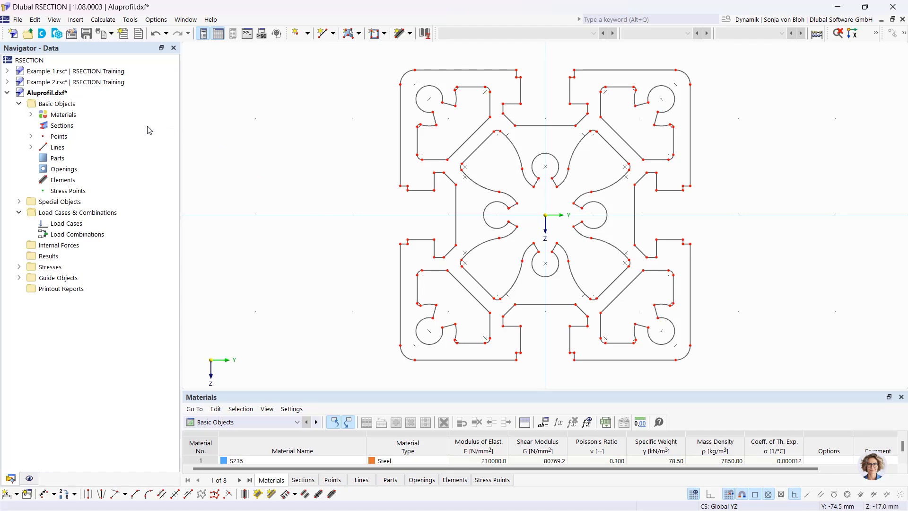
Review the Aluprofil model's base data, including the analysis method and add-ons
right_click(81, 104)
left_click(113, 110)
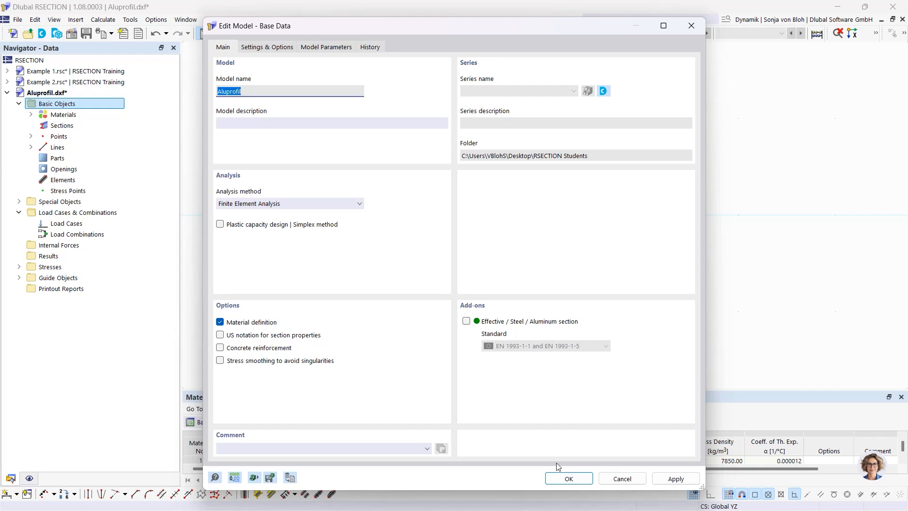
left_click(584, 482)
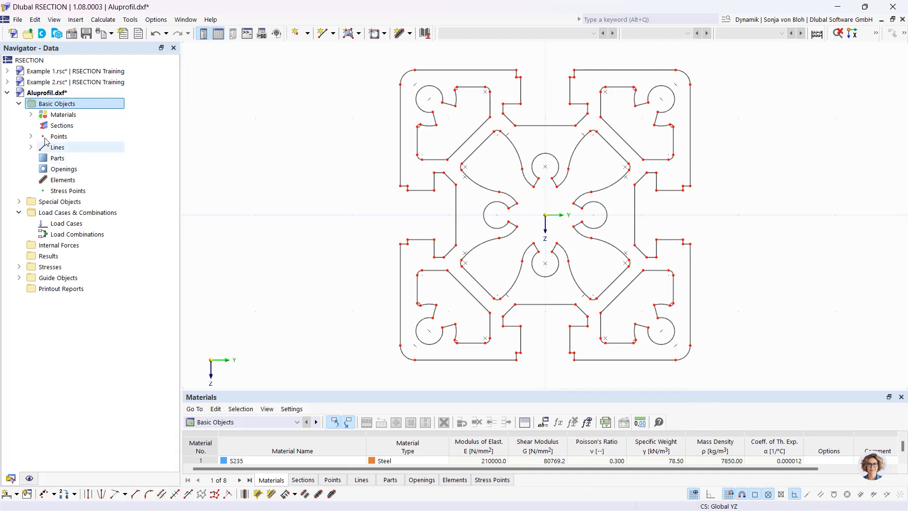
Replace the S235 material with aluminum EN AW-6060 (EP) T66, filtering the material library by Aluminum and searching for 6060
left_click(30, 115)
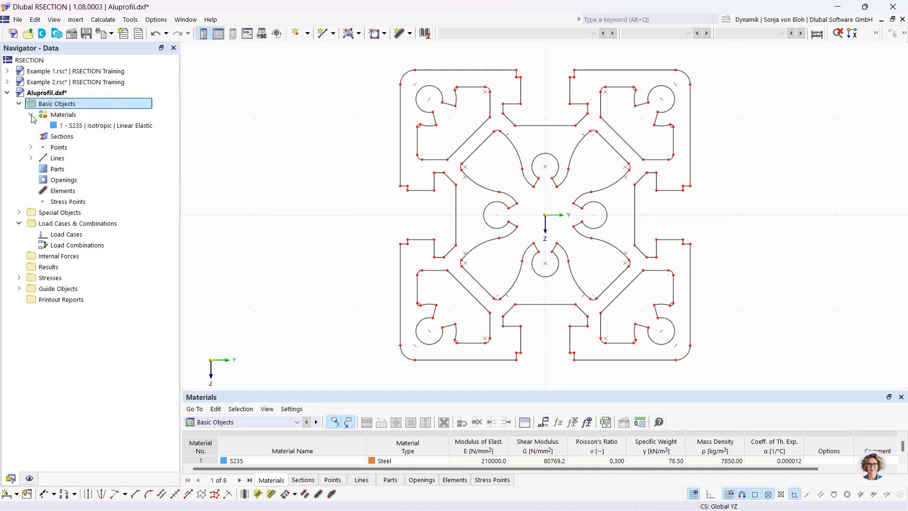
double_click(104, 126)
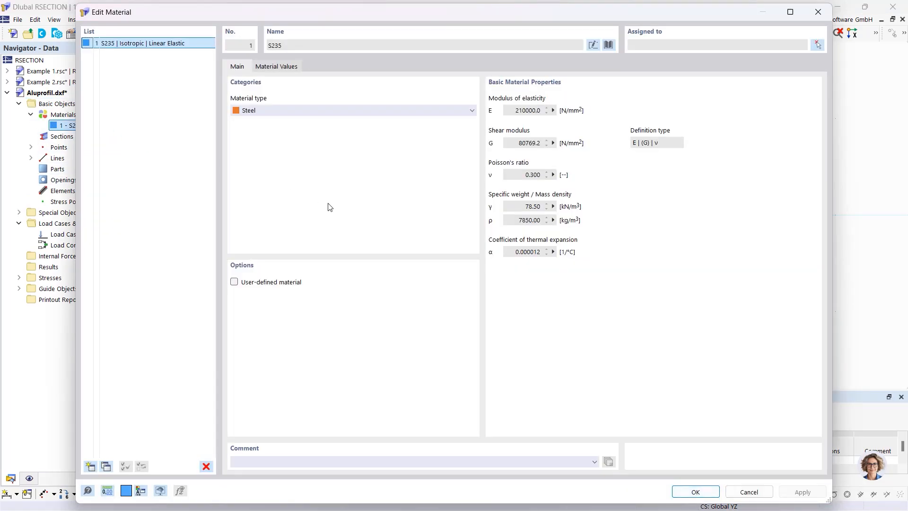
left_click(608, 44)
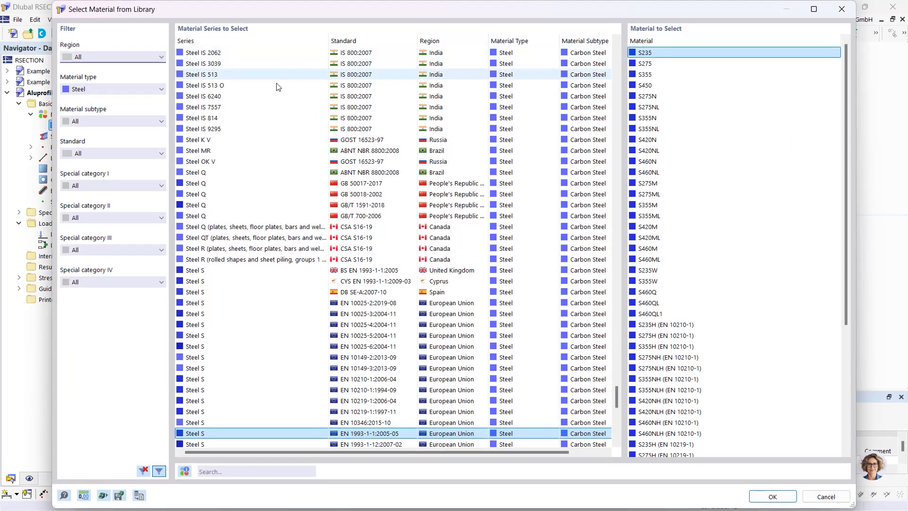
left_click(101, 88)
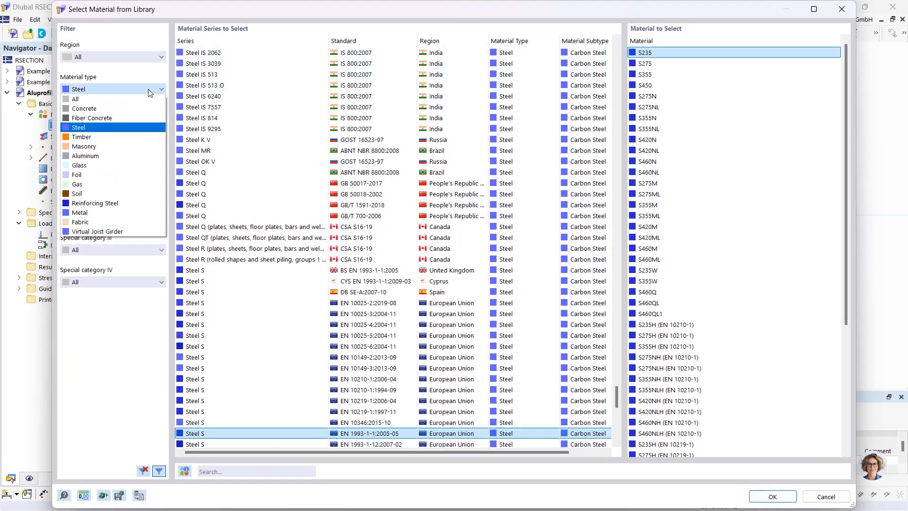
left_click(104, 154)
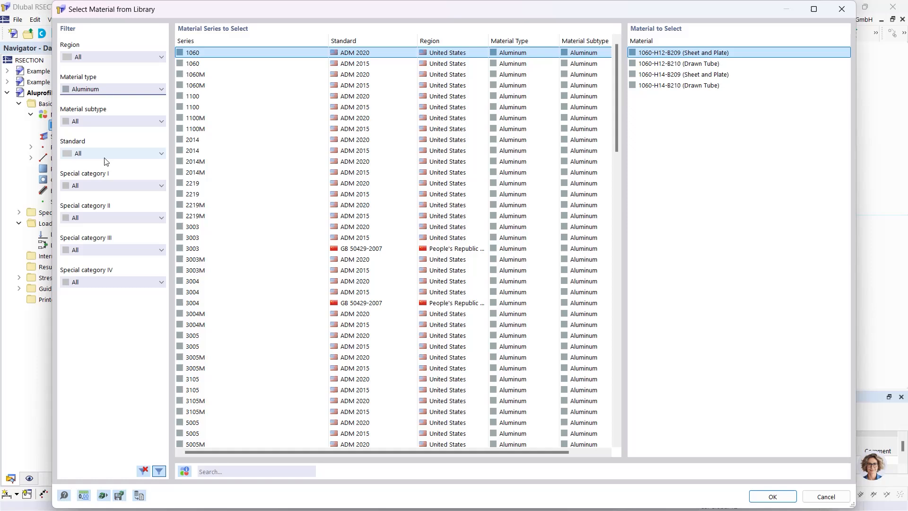
left_click(221, 471)
type("6")
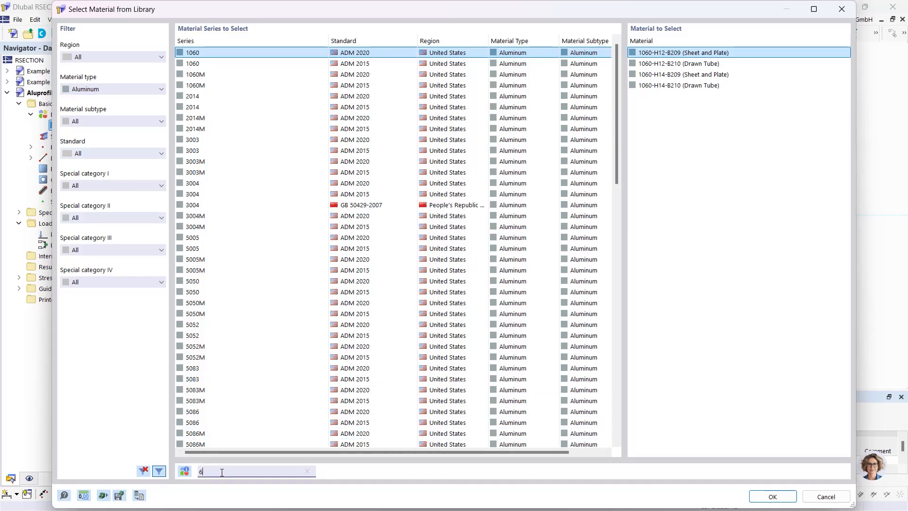
type("060")
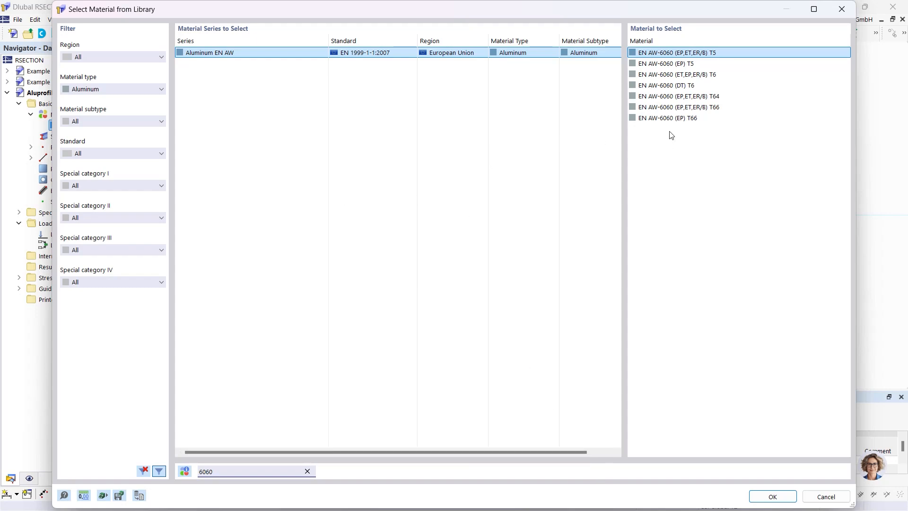
left_click(670, 119)
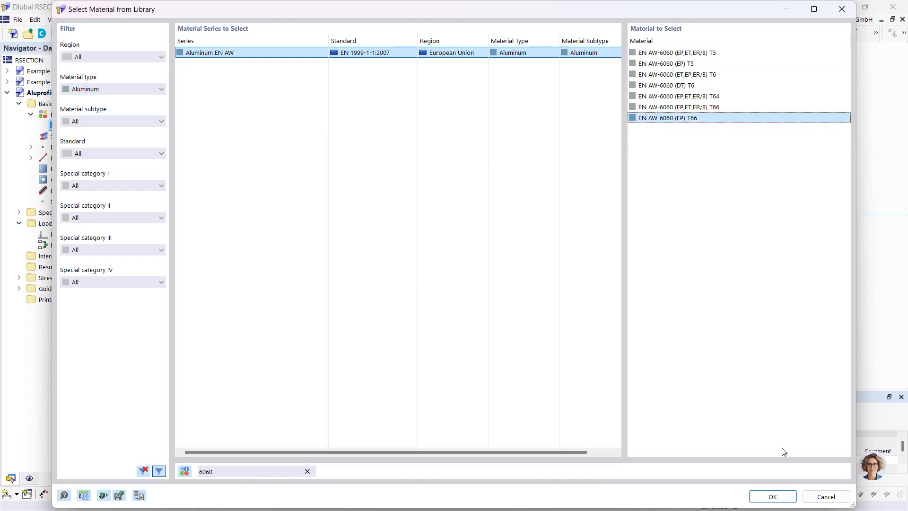
left_click(771, 496)
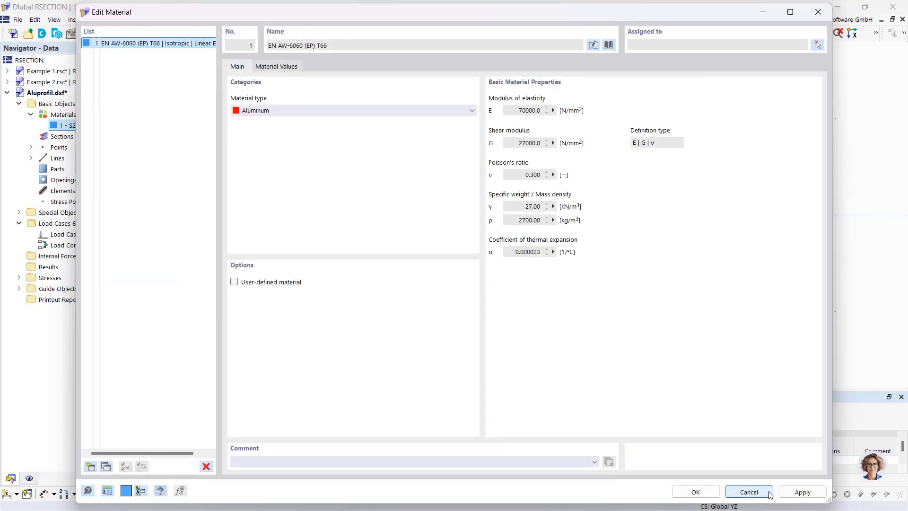
left_click(699, 490)
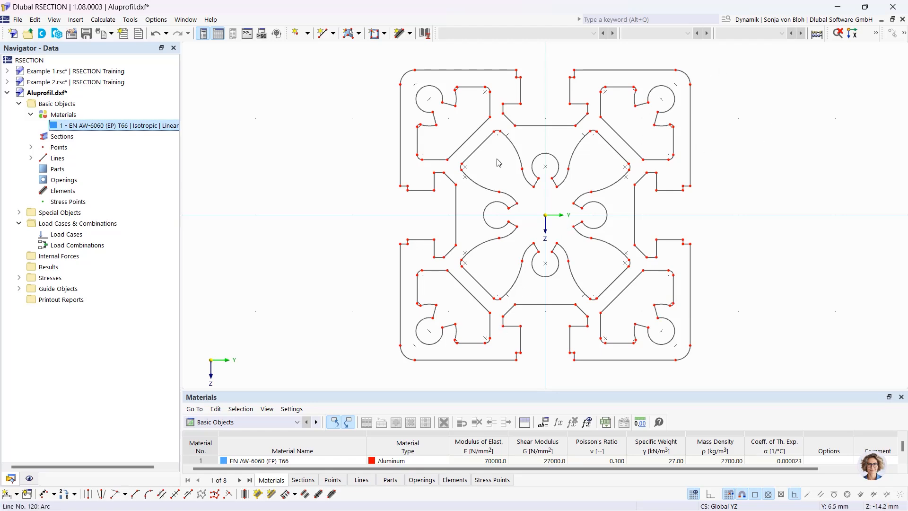
Create part 1 in EN AW-6060 (EP) T66 by selecting the outer contour of the profile as its boundary
left_click(358, 33)
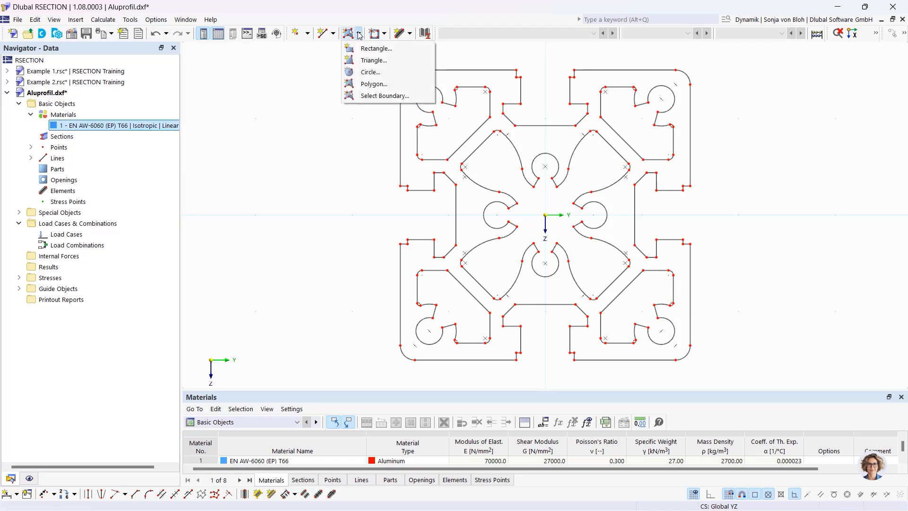
left_click(372, 97)
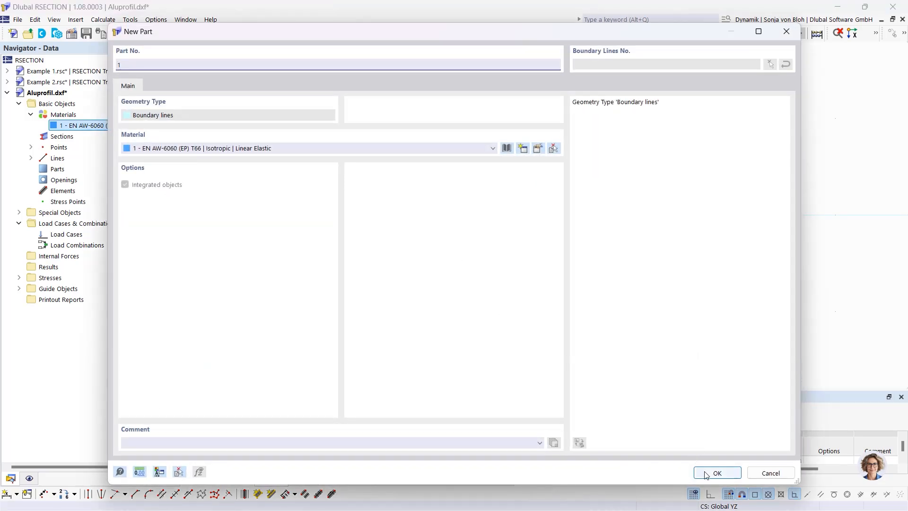
left_click(716, 473)
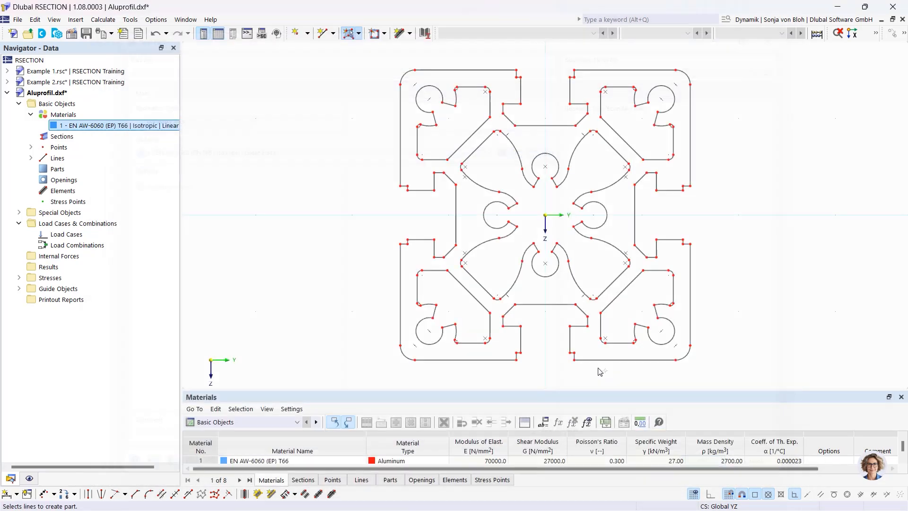
left_click(400, 137)
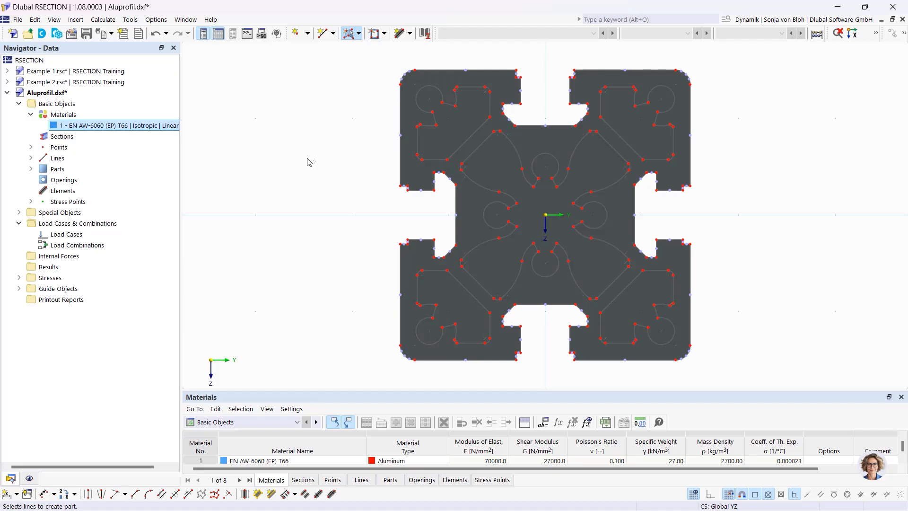
Create an opening from the boundary of the upper-left corner chamber of the profile
left_click(385, 33)
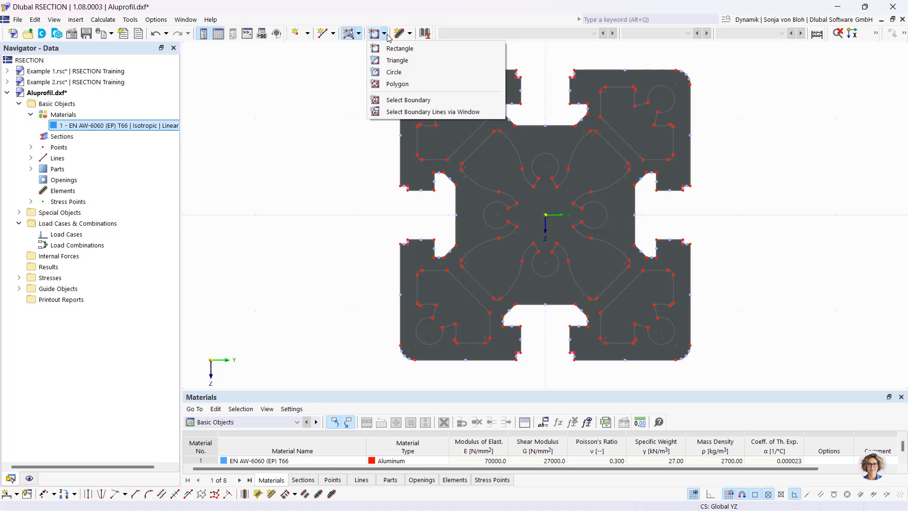
left_click(409, 100)
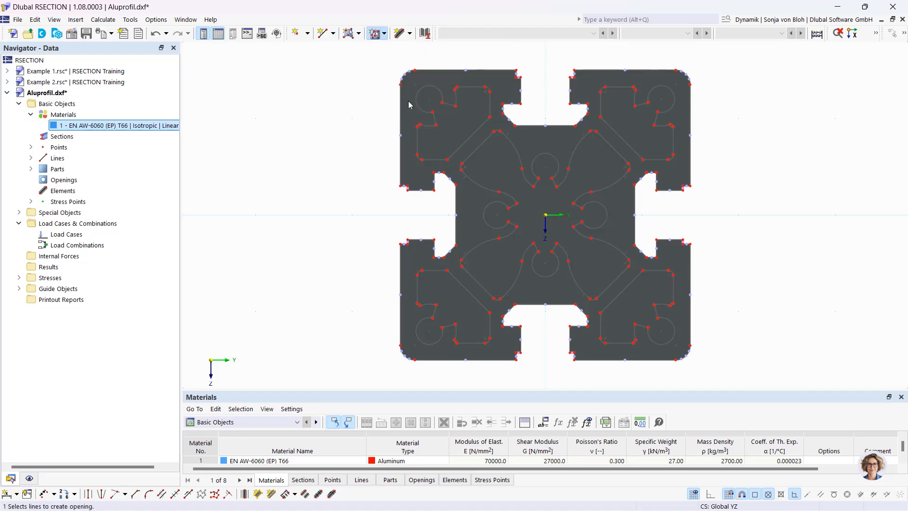
left_click(417, 138)
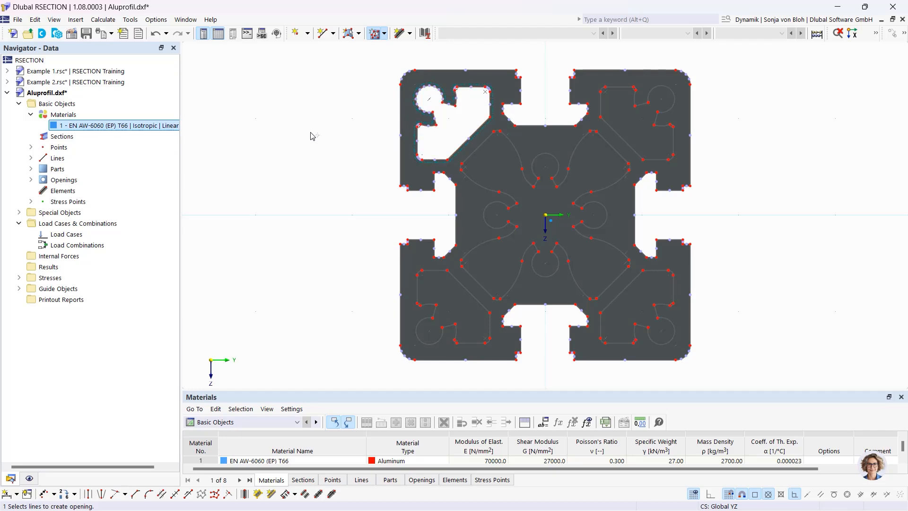
key("Escape")
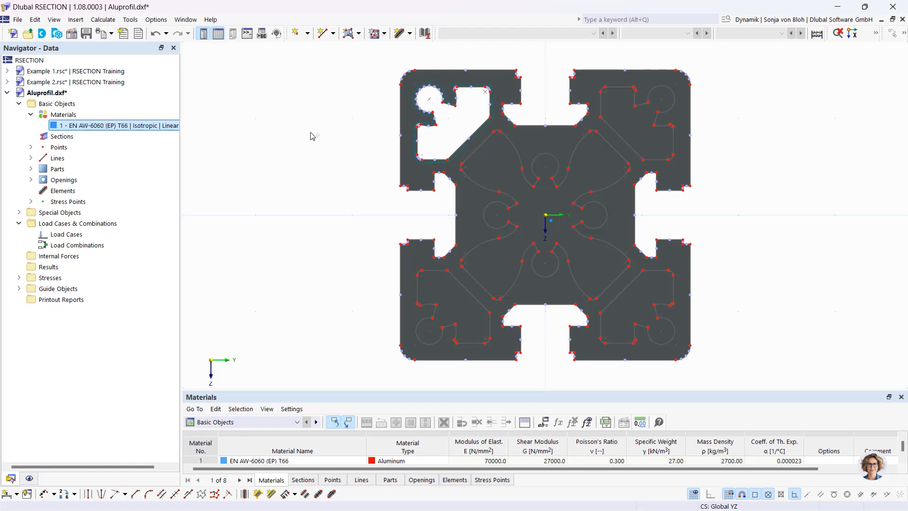
Rotate and copy the corner opening in 3 steps of 90° about the section's centre point at Y 0.0, Z 0.0
left_click(31, 180)
left_click(77, 191)
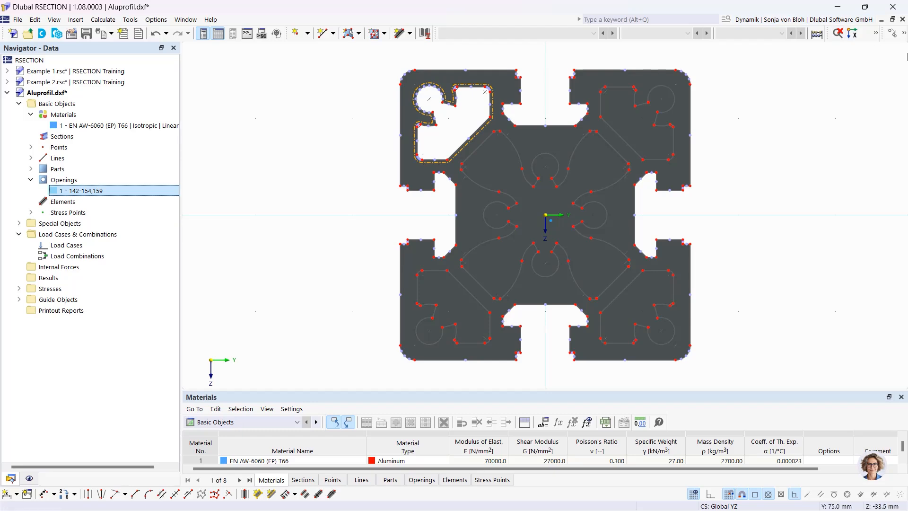
left_click(904, 34)
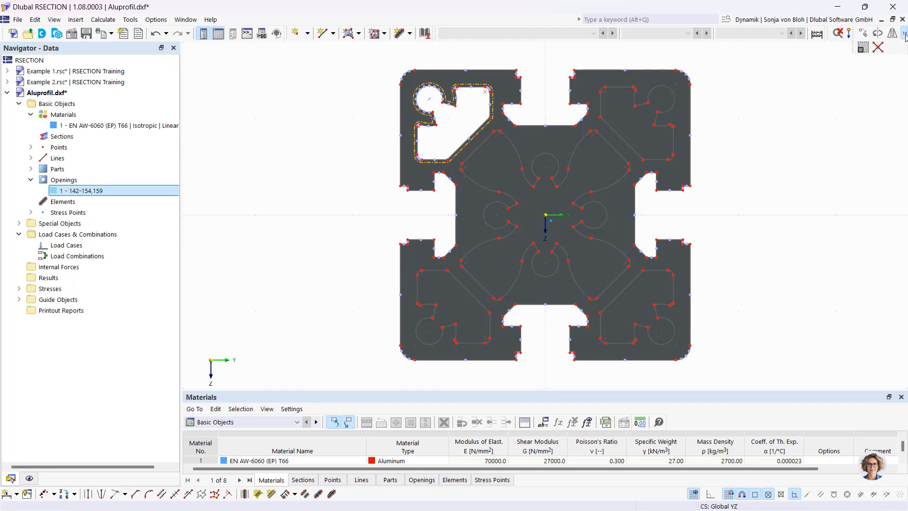
left_click(877, 34)
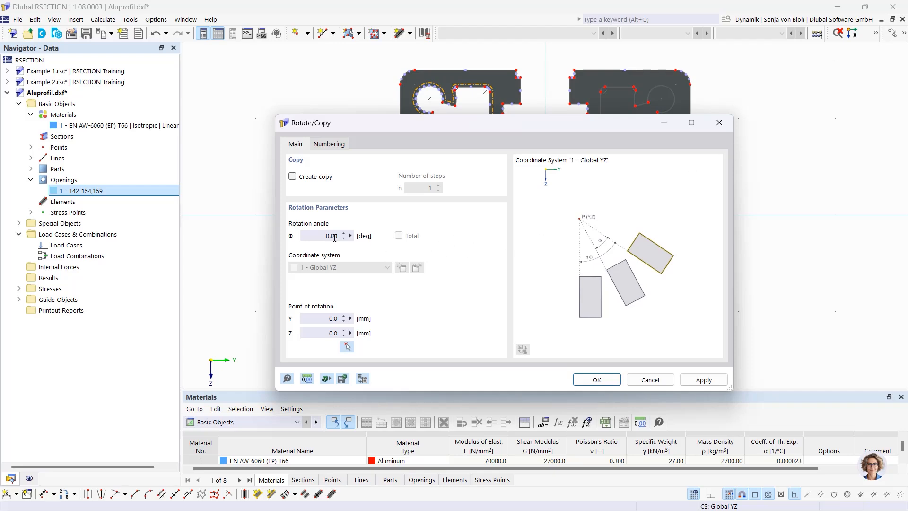
left_click(293, 177)
left_click_drag(421, 188, 476, 188)
type("3")
key("Tab")
type("9")
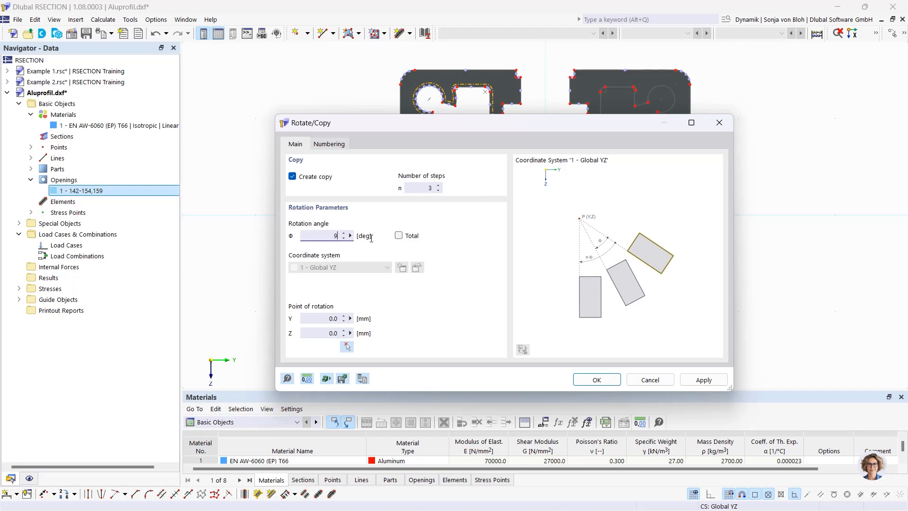
type("0")
left_click(346, 347)
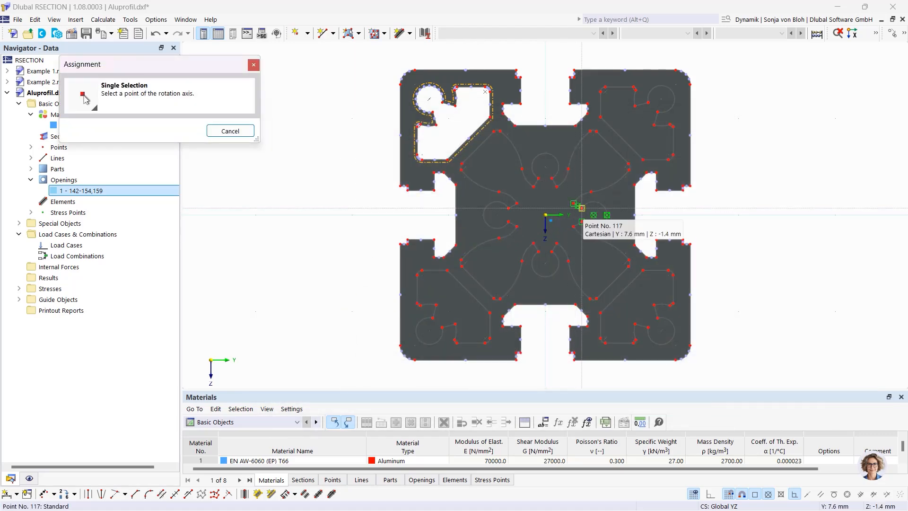
left_click(545, 215)
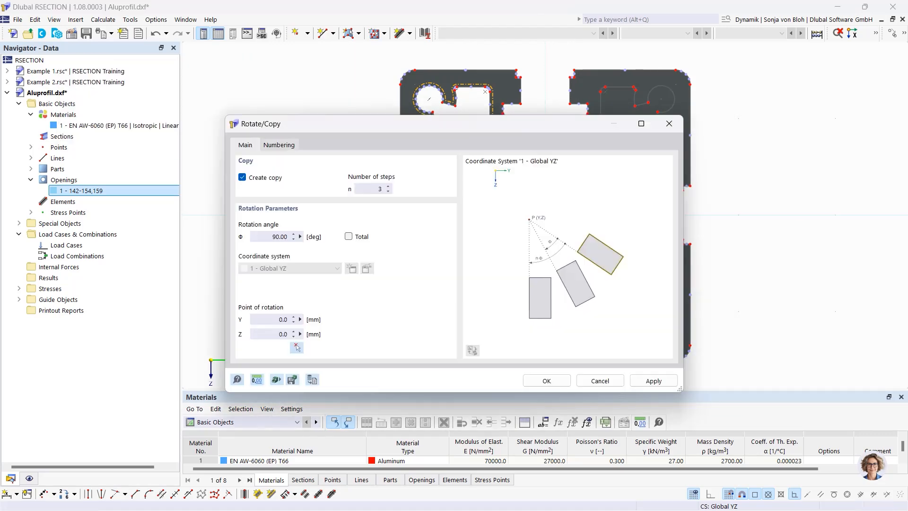
left_click(547, 380)
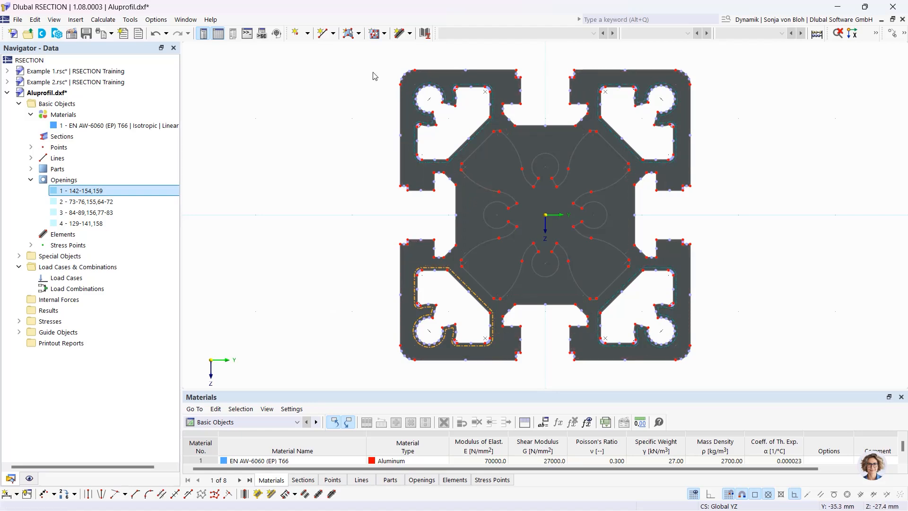
Create an opening from the boundary of the central cavity of the profile
left_click(376, 37)
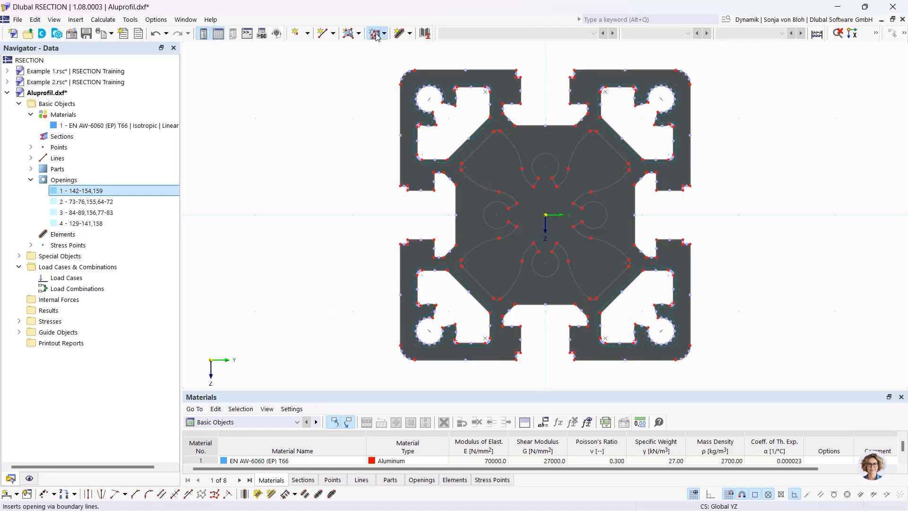
left_click(474, 183)
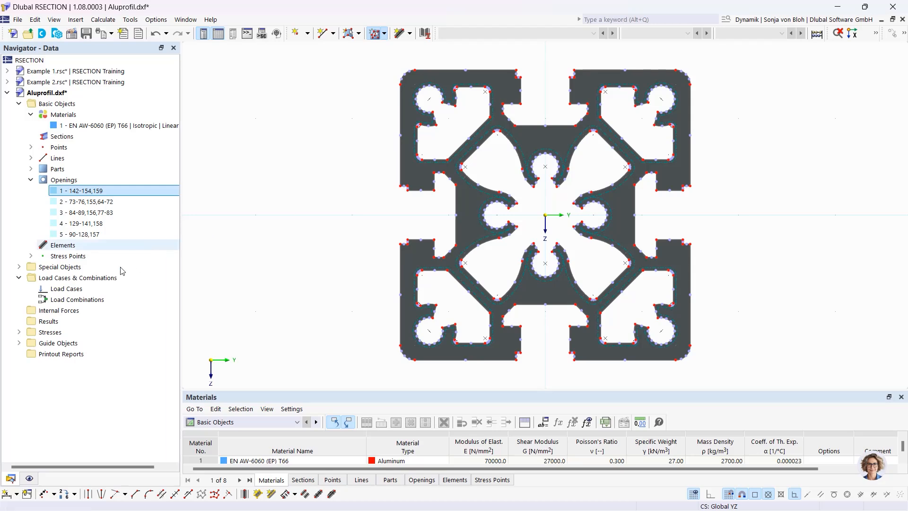
Create load case LC1 named N + Mxp in the Permanent action category, and dismiss the automatic backup
right_click(85, 289)
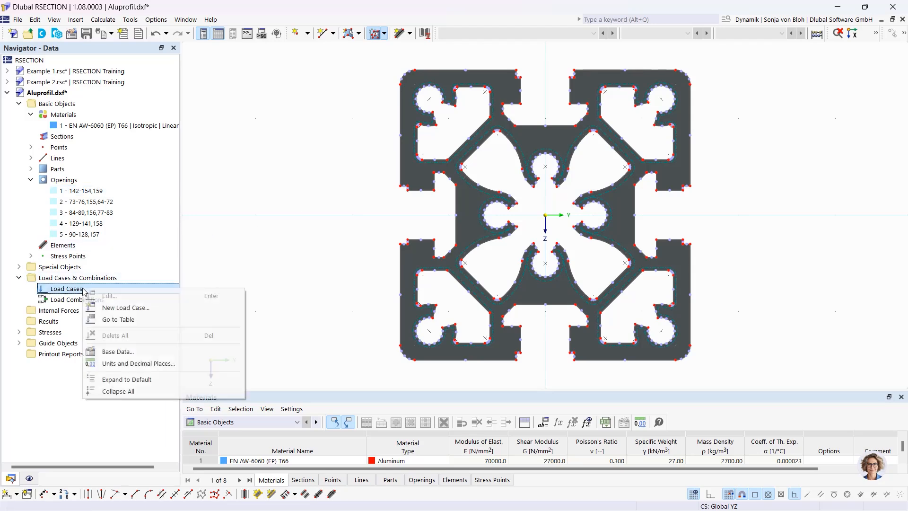
left_click(126, 308)
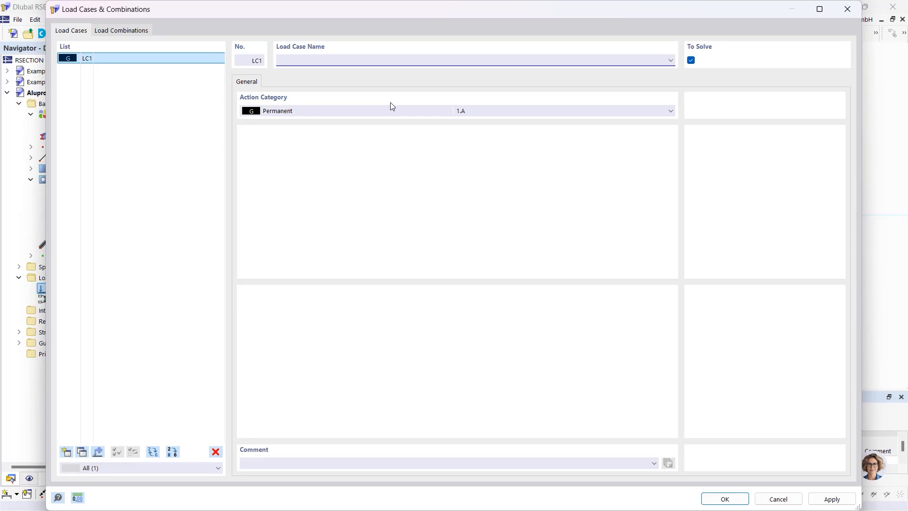
type("N + Mxp")
left_click(724, 499)
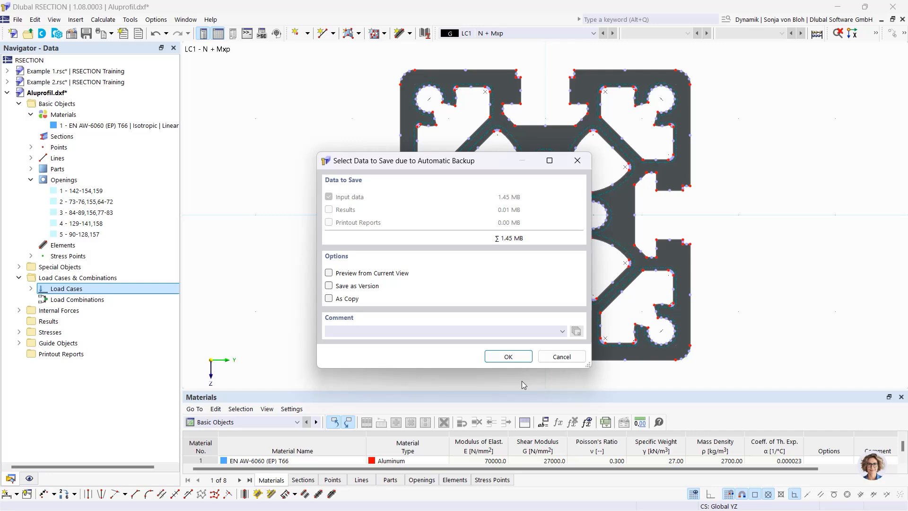
left_click(561, 356)
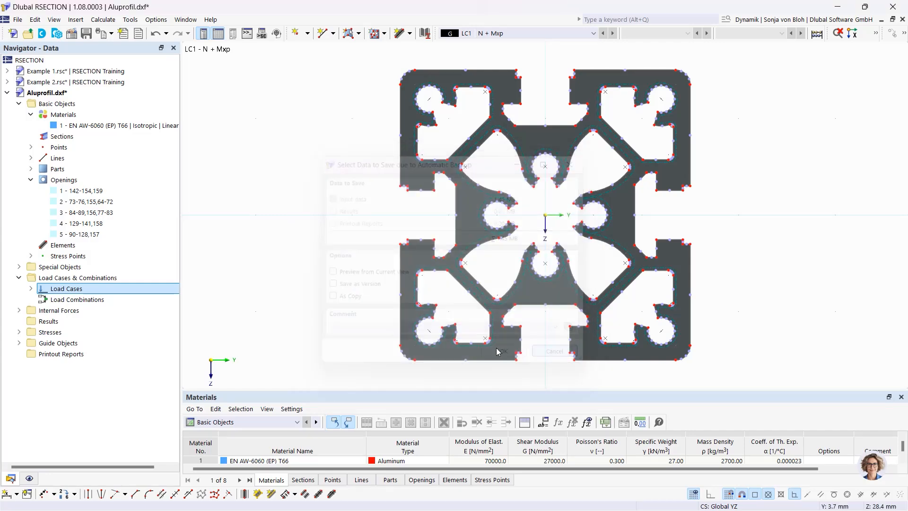
Define internal forces for LC1 with an axial force N of -10 kN and a torsional moment Mxp of 0.3 kNm
left_click(19, 311)
left_click(30, 321)
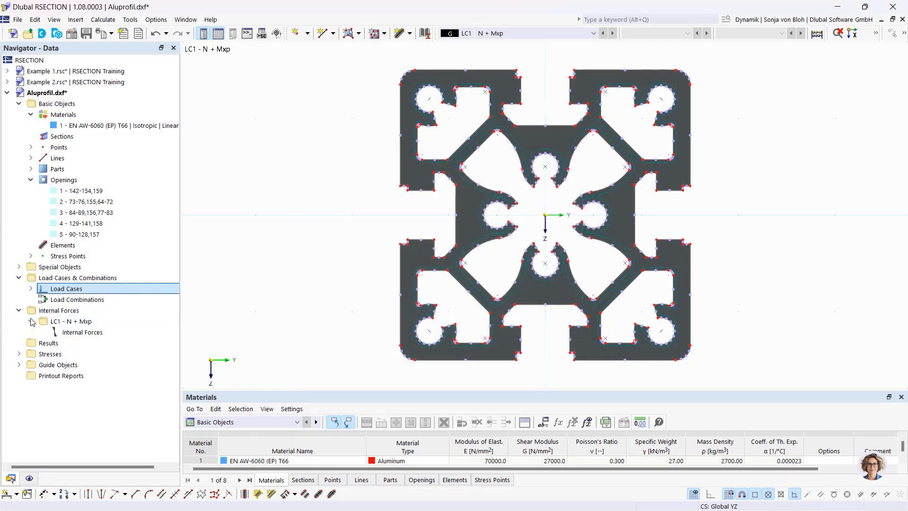
left_click(76, 333)
double_click(76, 332)
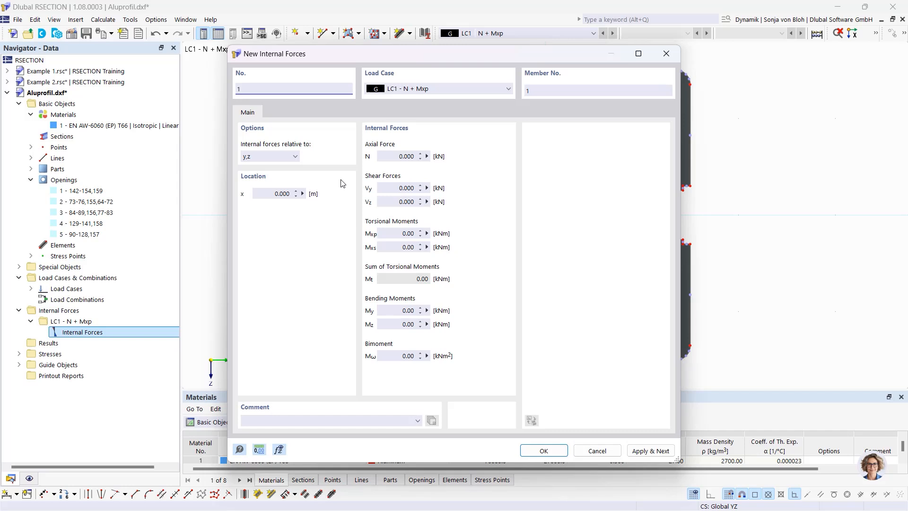
left_click(390, 157)
type("-10")
left_click(415, 233)
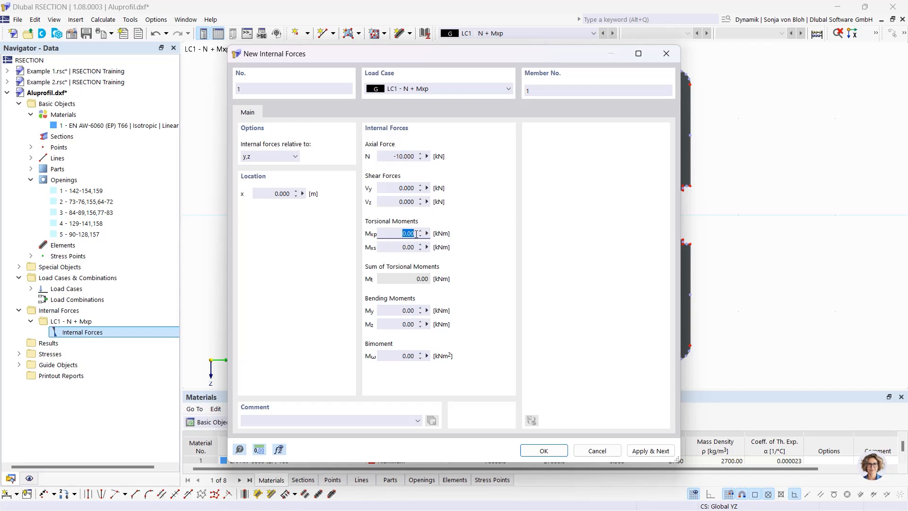
type("0,3")
left_click(542, 450)
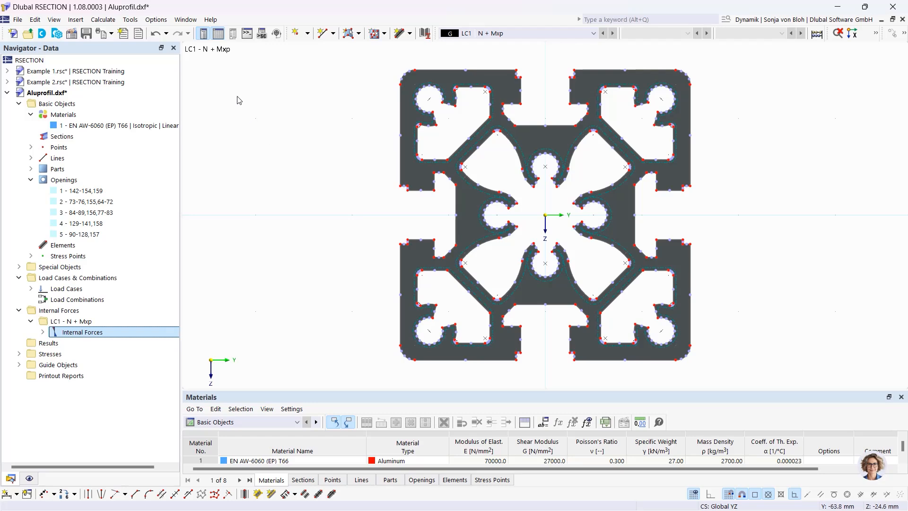
Calculate all results and display the total normal, total shear and von Mises equivalent stresses in turn
left_click(103, 19)
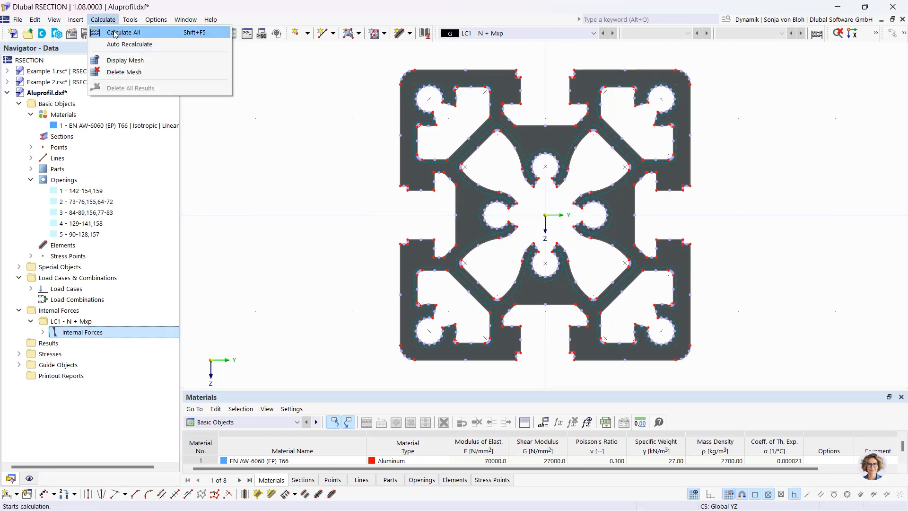
left_click(116, 31)
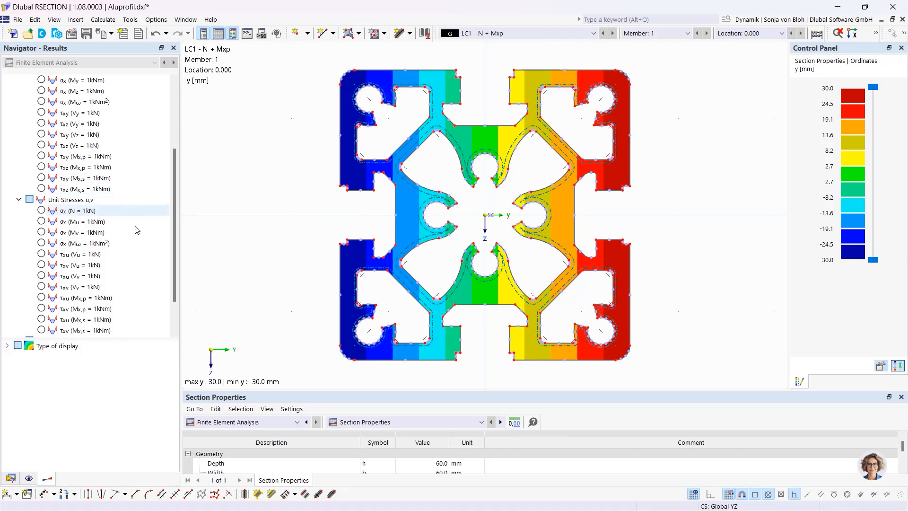
scroll(174, 247, "down", 2)
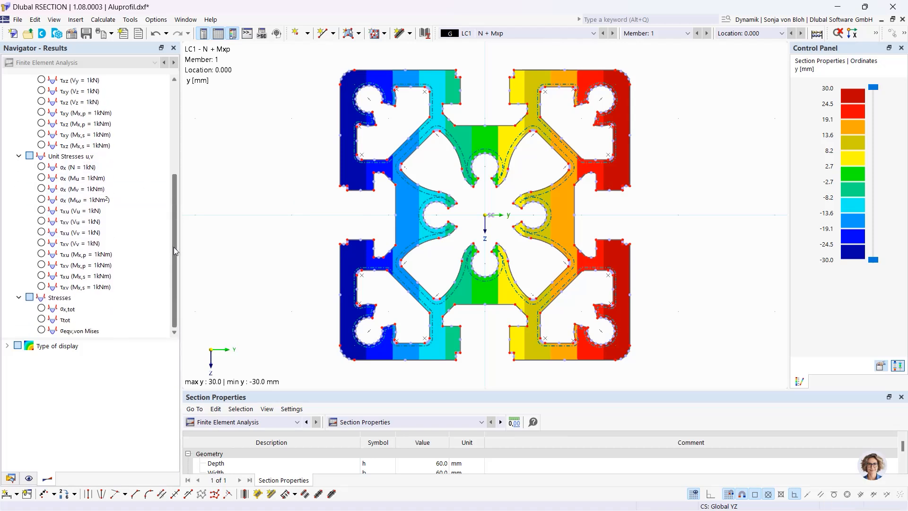
left_click(41, 309)
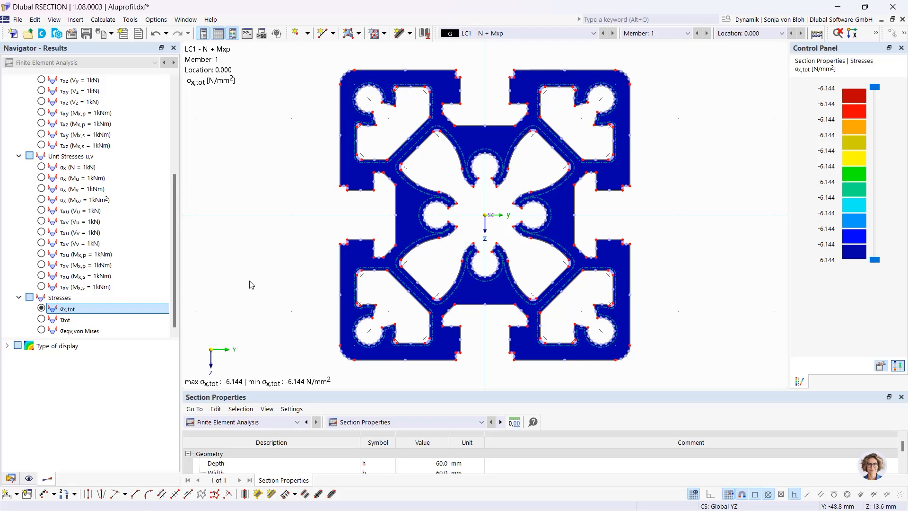
left_click(42, 320)
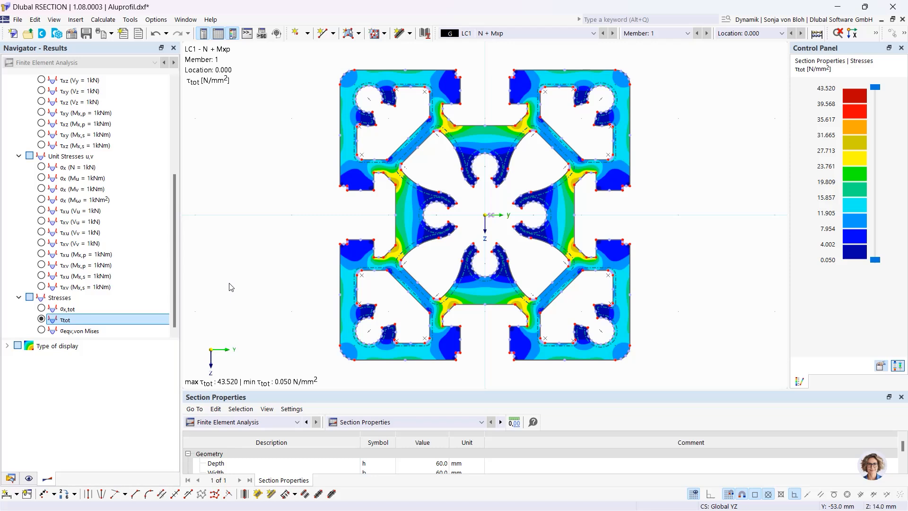
left_click(41, 331)
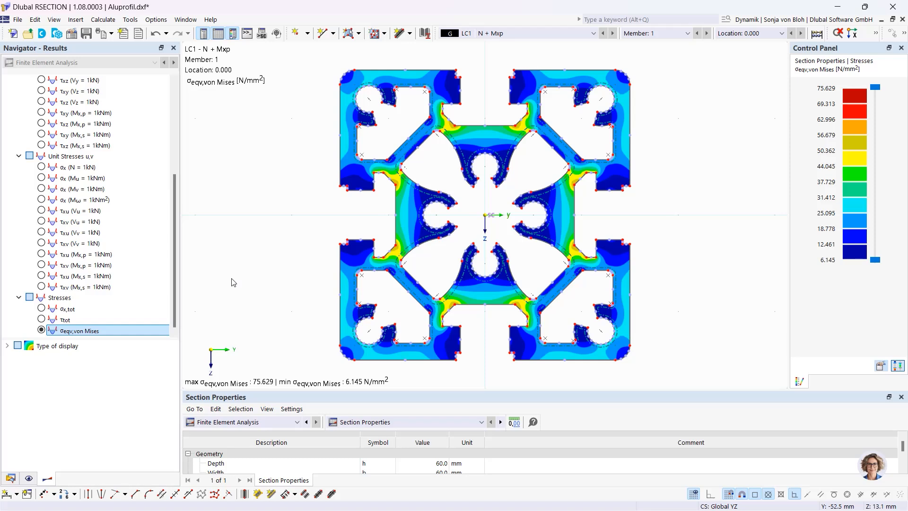
Create and show a printout report that excludes the unit normal and unit shear stresses, including those by material
left_click(9, 478)
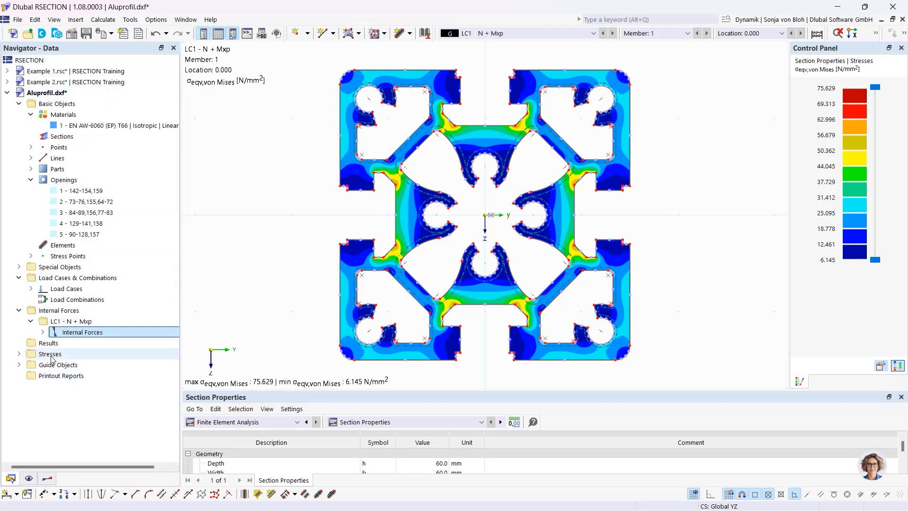
right_click(59, 377)
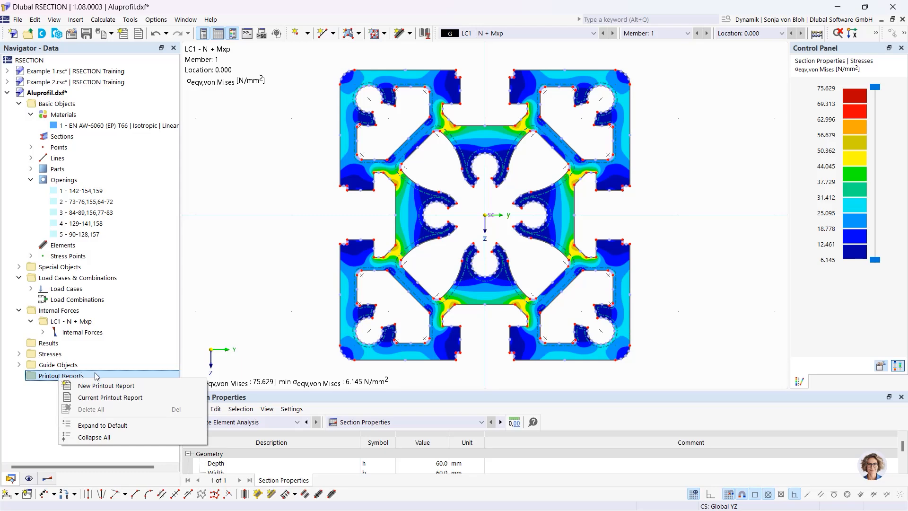
left_click(108, 385)
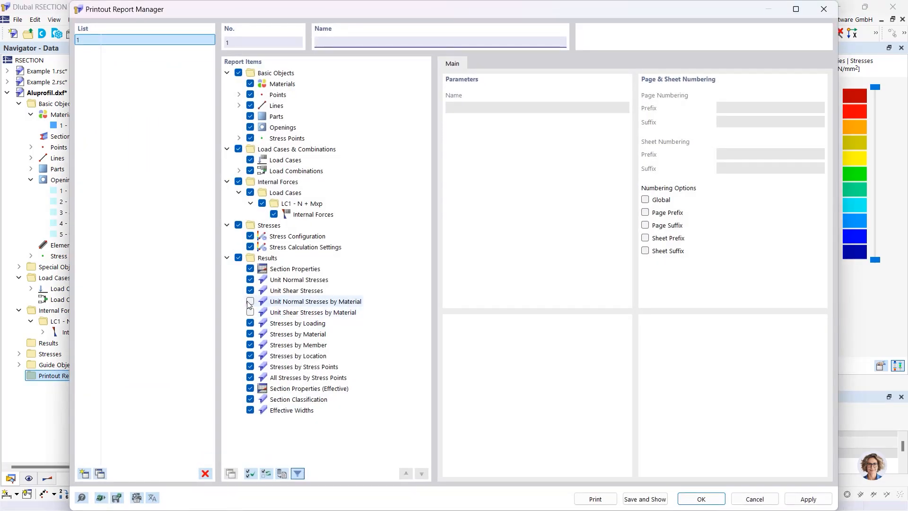
left_click(249, 279)
left_click(250, 290)
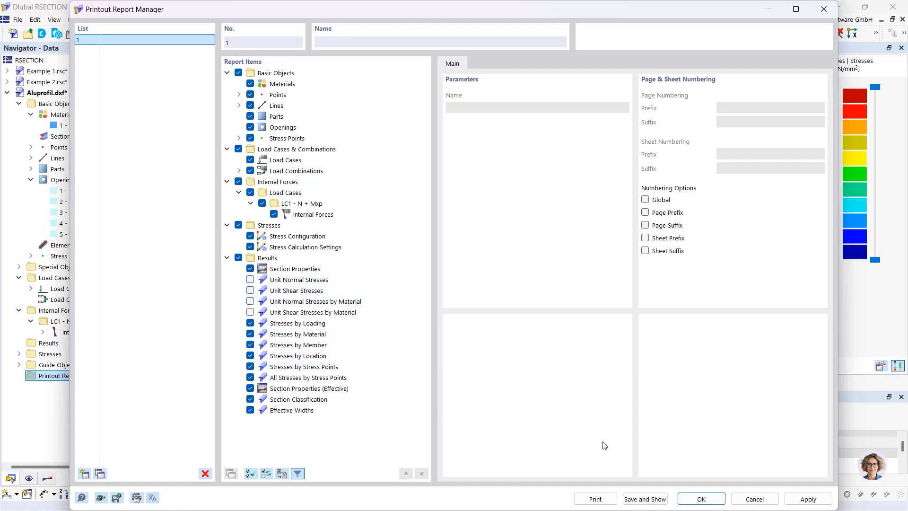
left_click(644, 499)
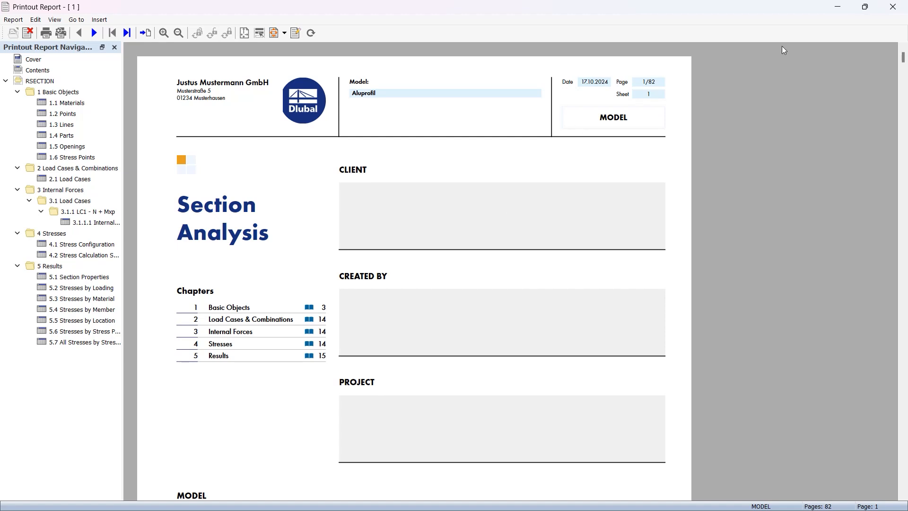
Add the LC1 von Mises stress graphic to the existing printout report, view its page, and close the report
left_click(842, 10)
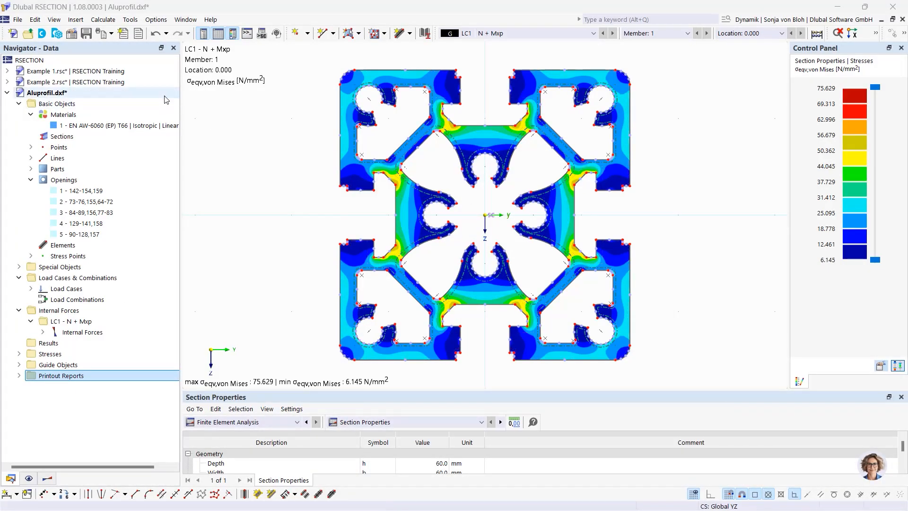
left_click(112, 34)
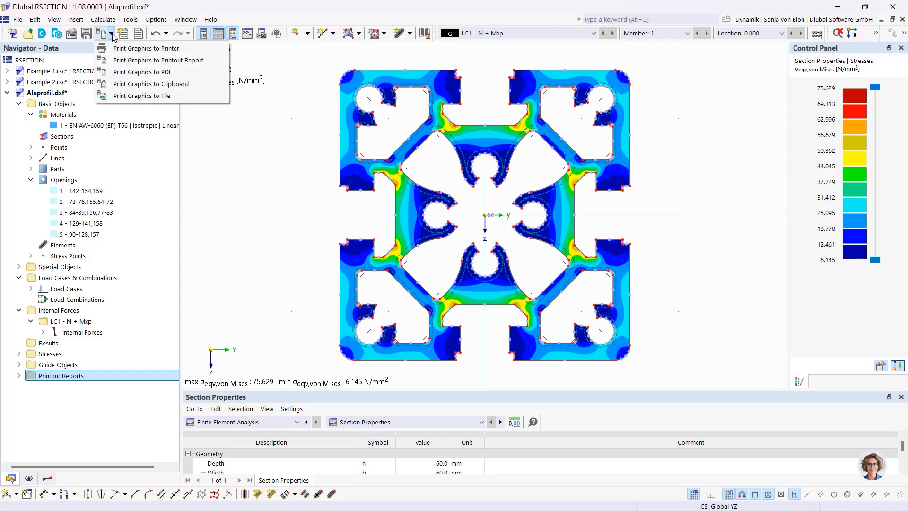
left_click(127, 62)
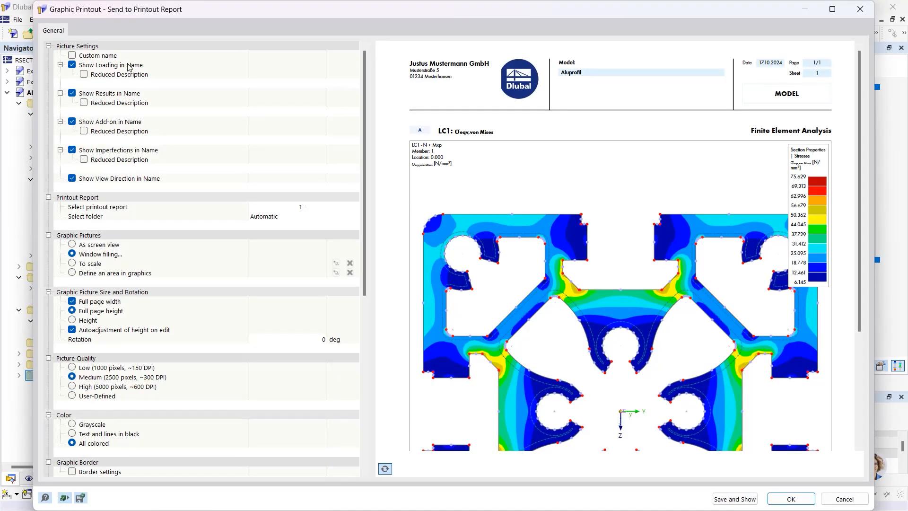
left_click(735, 499)
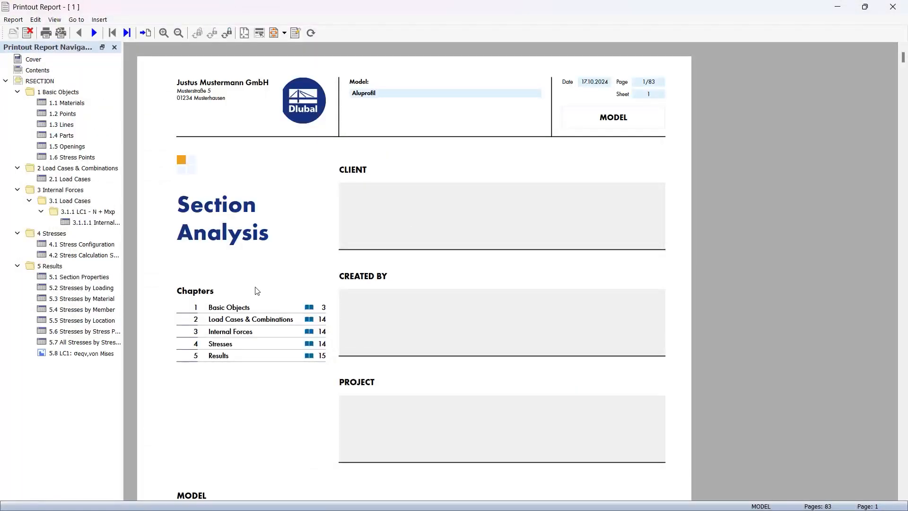
left_click(81, 353)
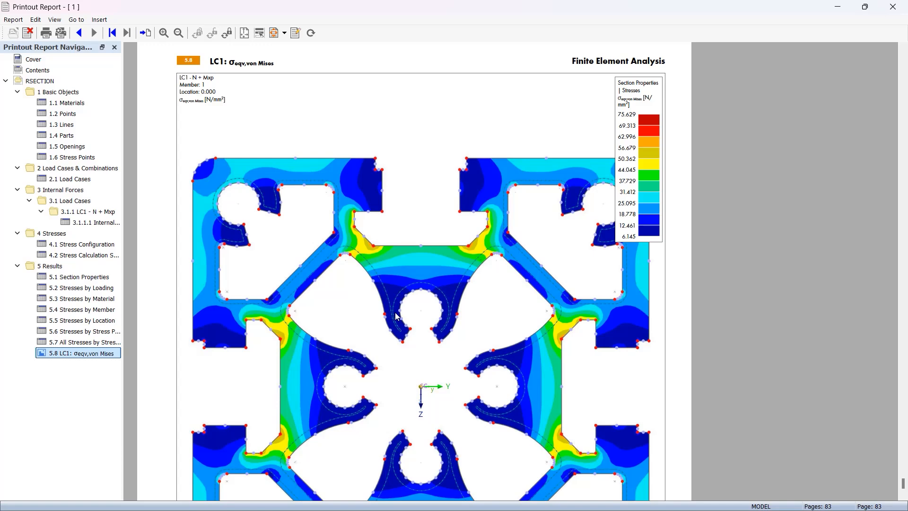
left_click(892, 9)
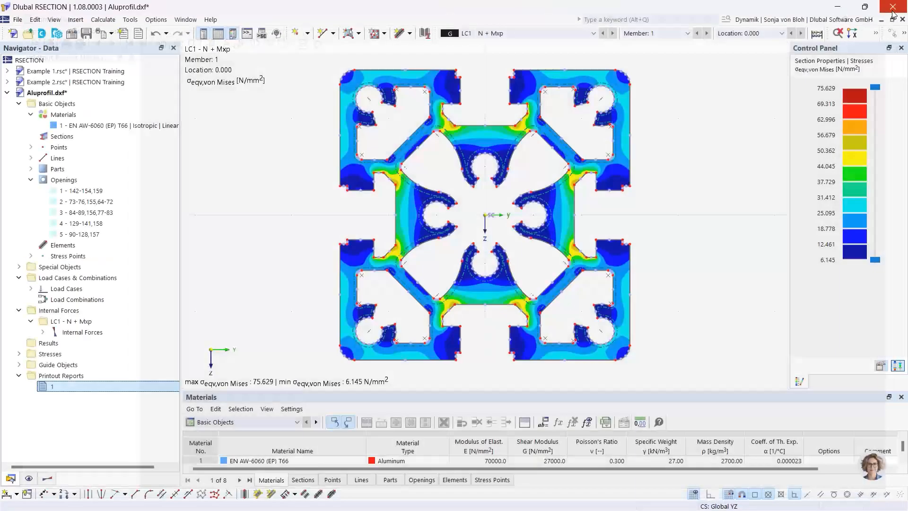
Create a new model named Hybrid in the RSECTION Training series using Finite Element Analysis
left_click(13, 33)
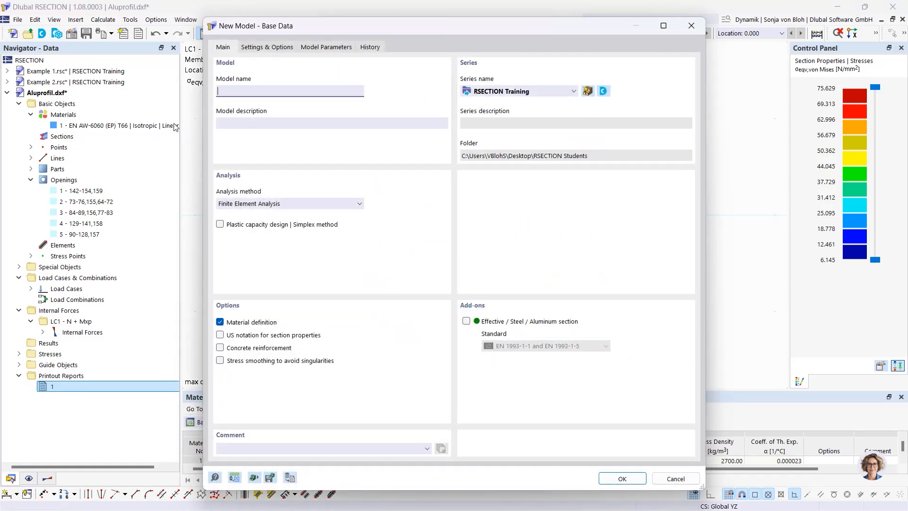
type("Hybrid")
left_click(607, 480)
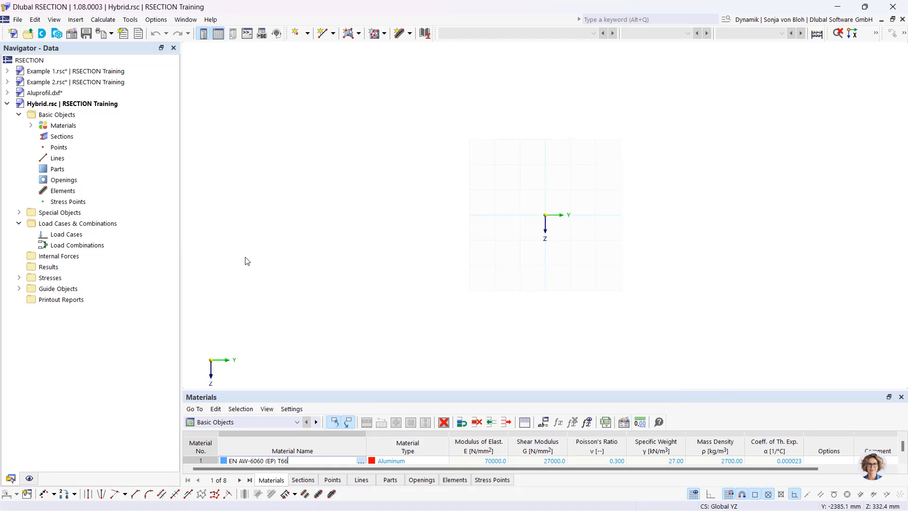
Replace material 1 with C40/50 concrete from the library per EN 1992-1-1:2004/A1:2014, European Union, with the material type filter set to All
left_click(31, 125)
double_click(69, 136)
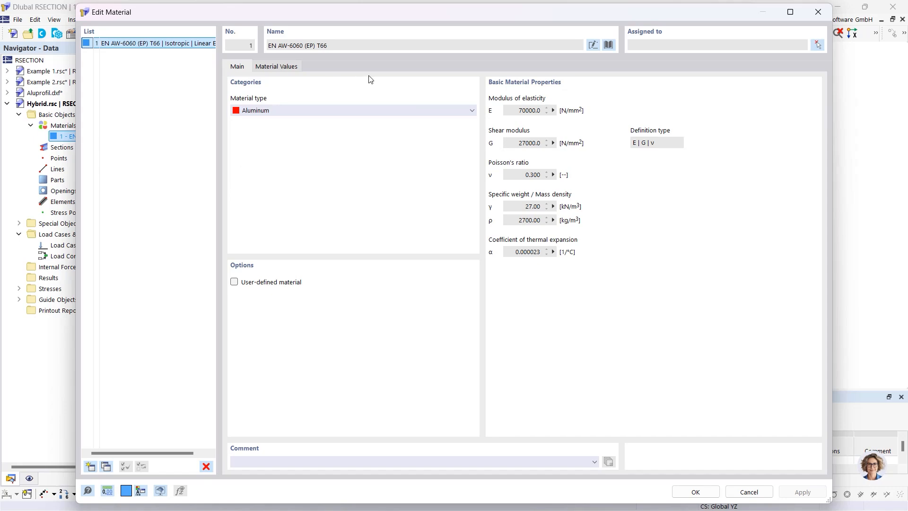
left_click(609, 45)
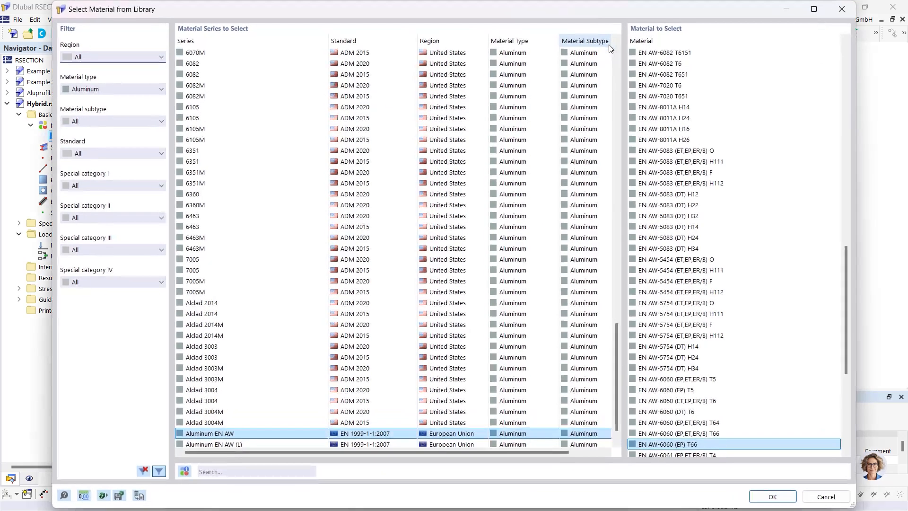
left_click(115, 89)
left_click(104, 96)
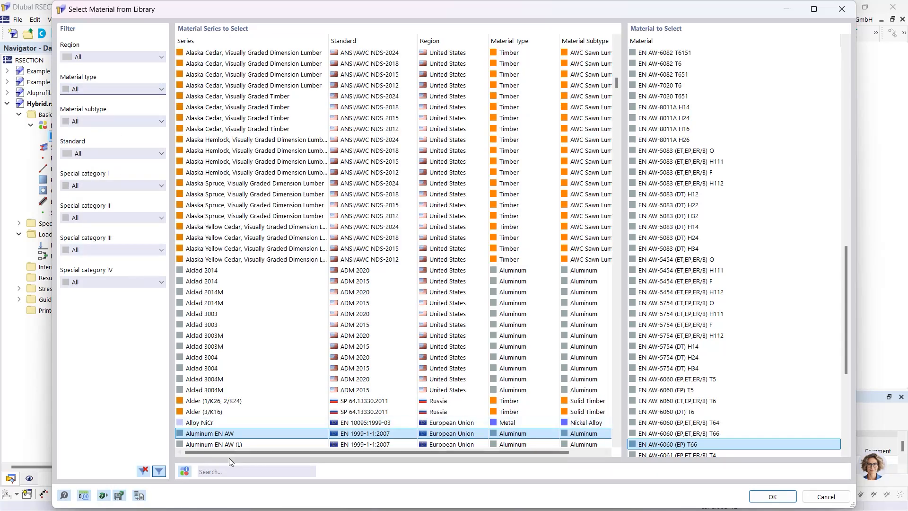
left_click(230, 473)
type("c40")
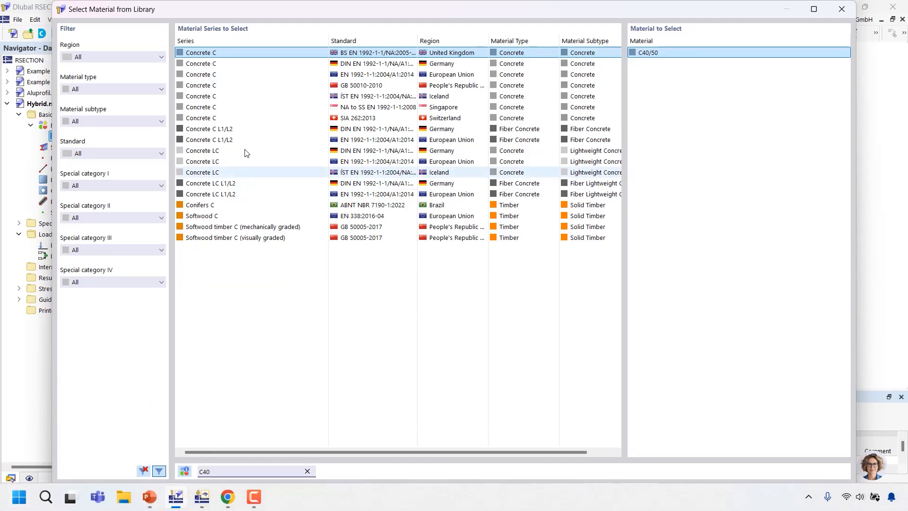
left_click(351, 74)
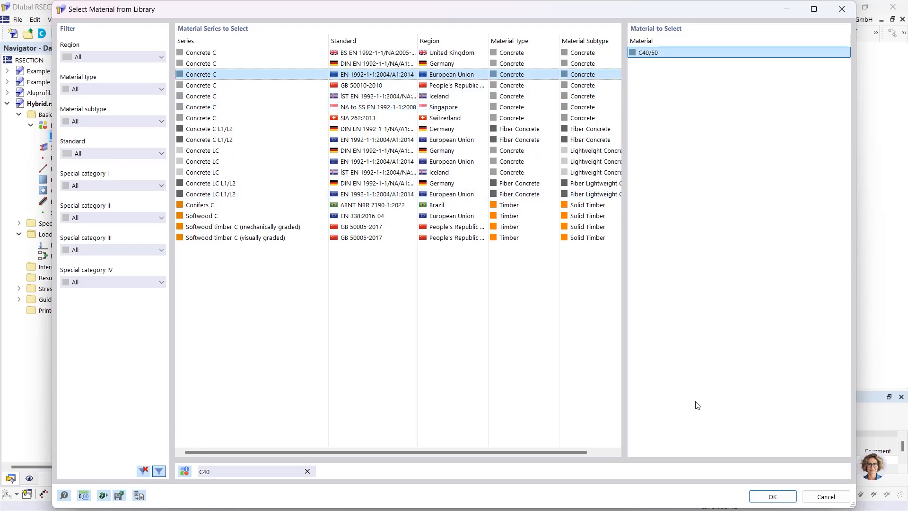
left_click(774, 496)
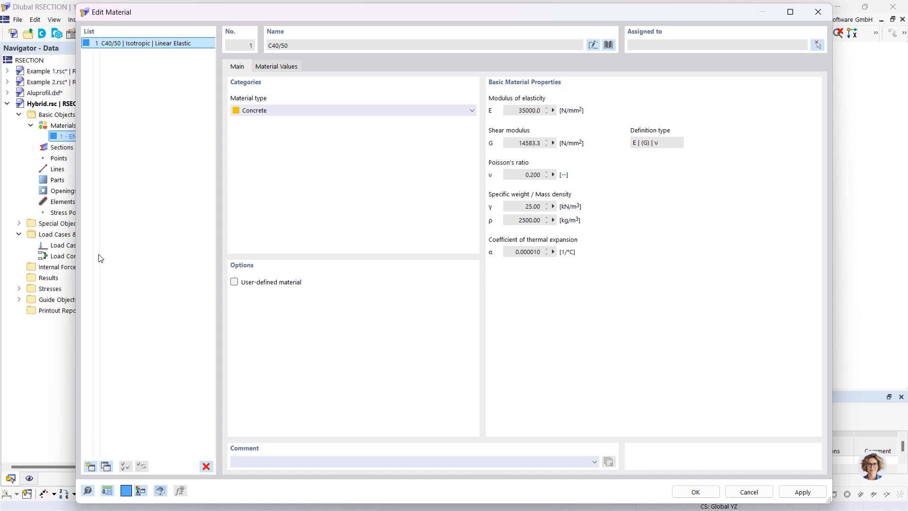
Add S235 steel per EN 1993-1-1:2005-05 from the library as material 2 and accept the materials
left_click(90, 466)
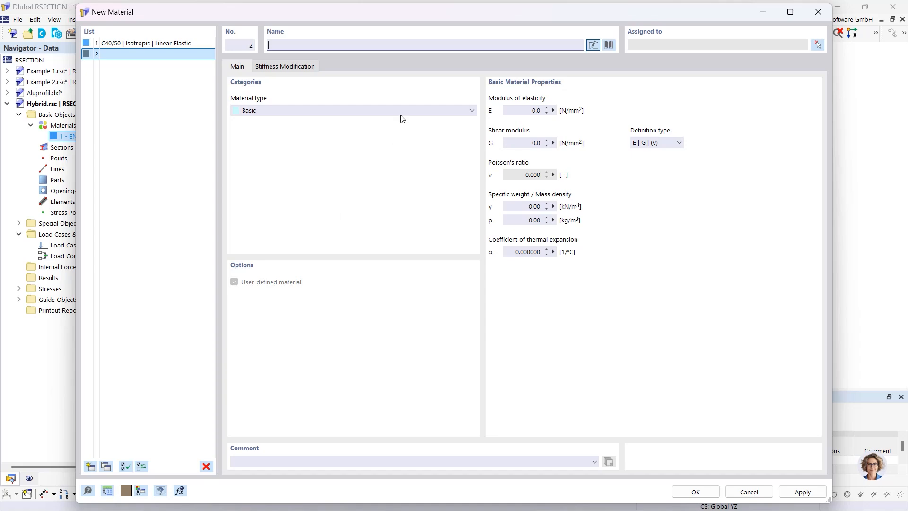
left_click(609, 44)
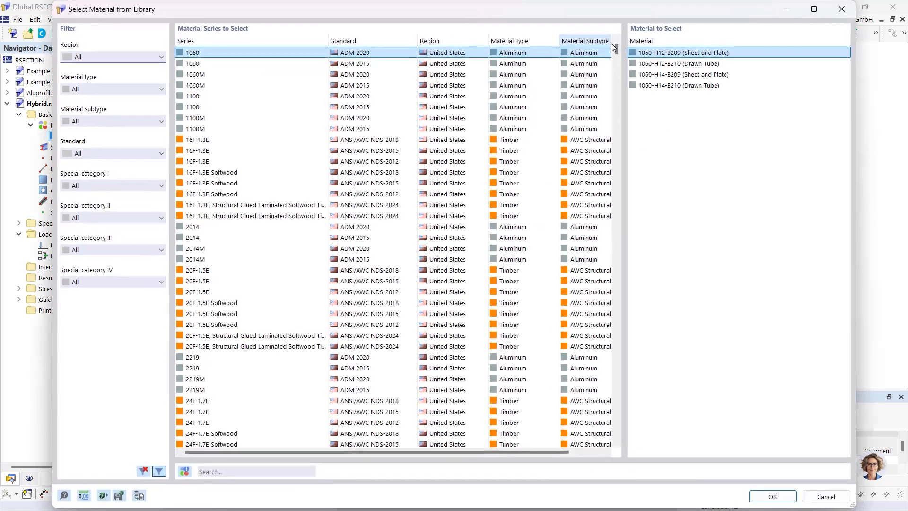
left_click(213, 471)
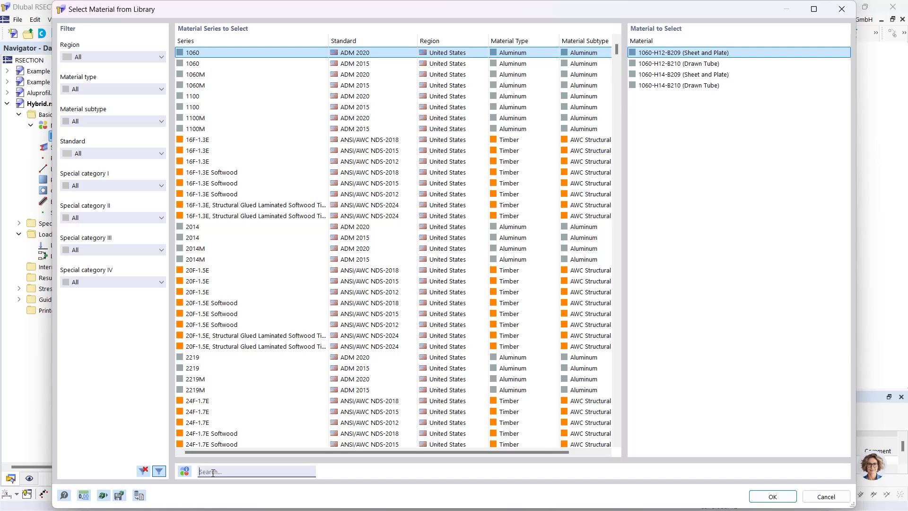
type("S235")
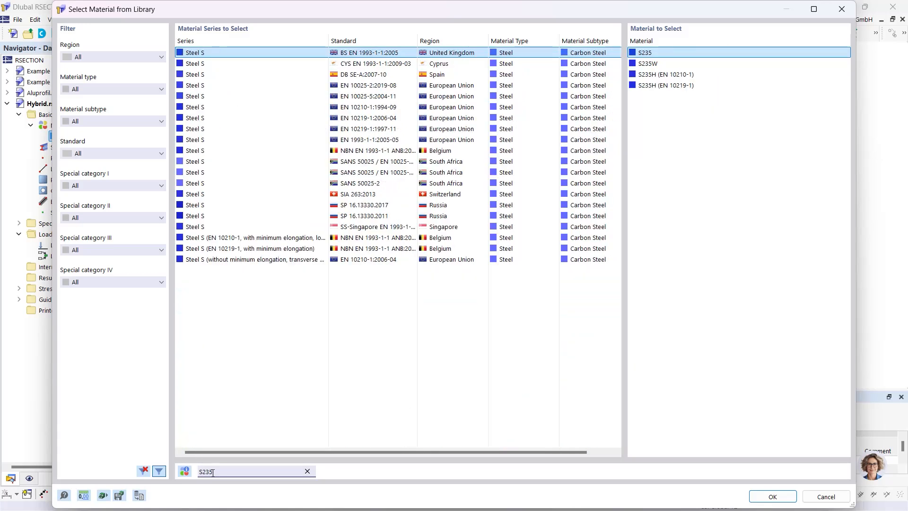
left_click(397, 142)
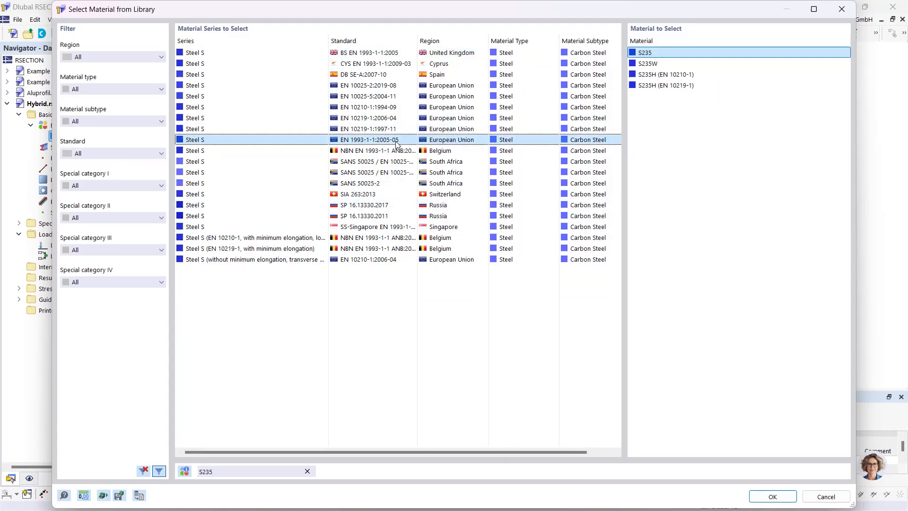
left_click(764, 496)
left_click(695, 491)
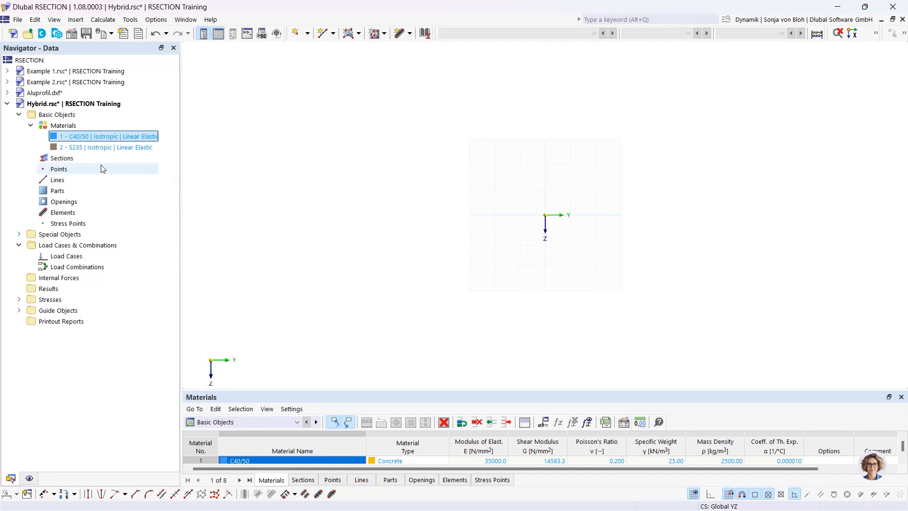
Create a massive rectangle section in C40/50 with width b of 1000 mm and height h of 200 mm
right_click(78, 160)
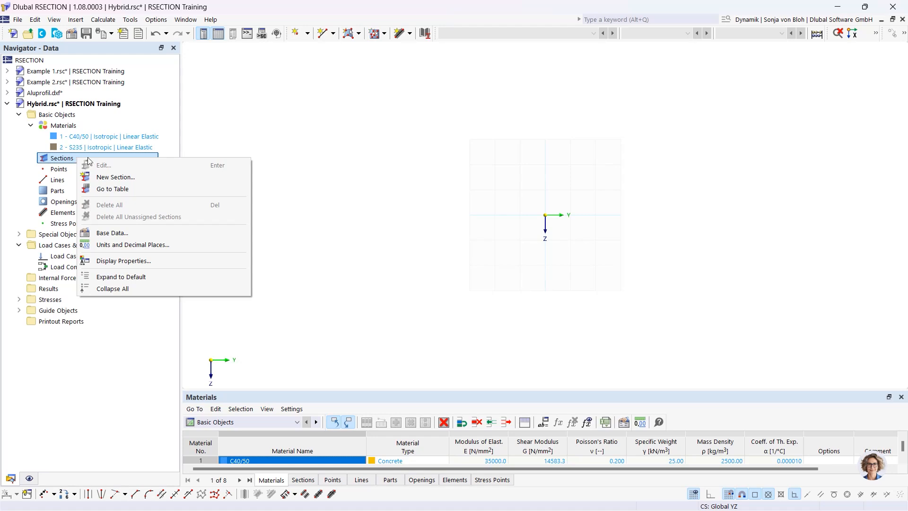
left_click(105, 178)
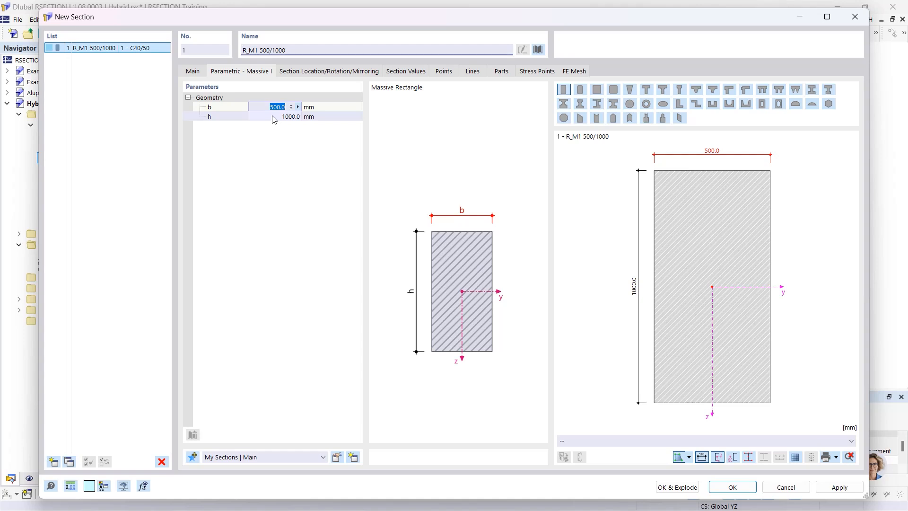
type("100")
left_click(273, 117)
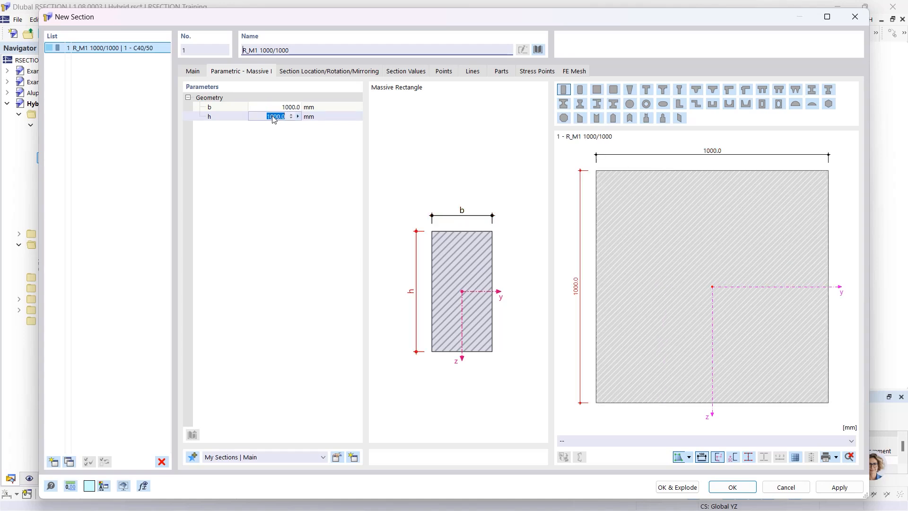
type("200")
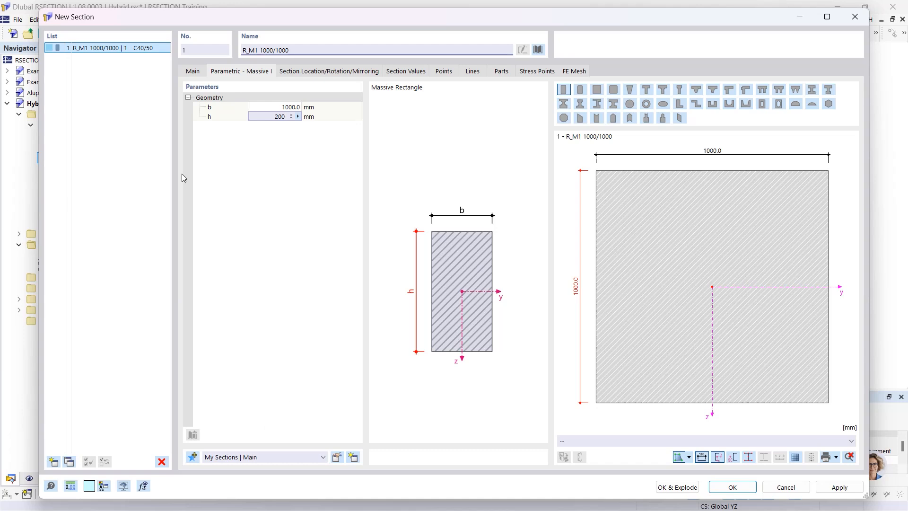
left_click(731, 487)
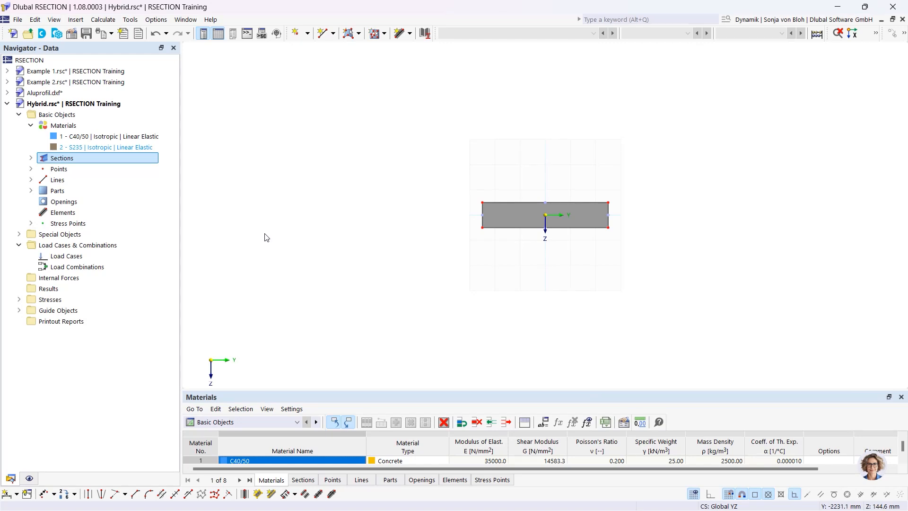
Define a second section as a standardized HEB 400 per DIN 1025-2:1995-11 from the library with material S235
right_click(82, 162)
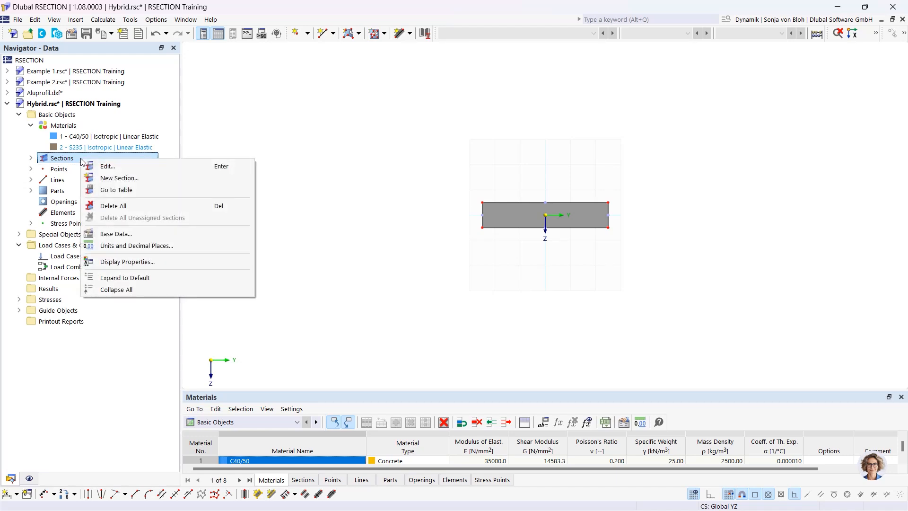
left_click(108, 178)
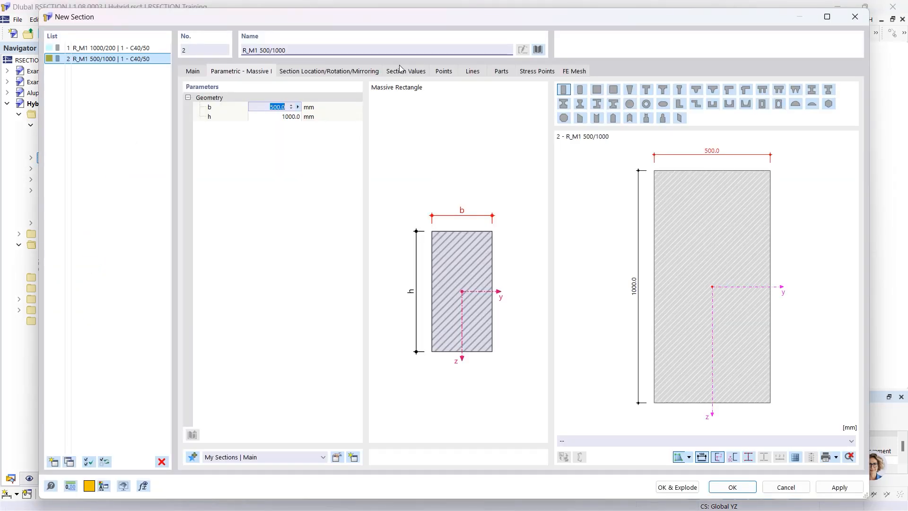
left_click(539, 47)
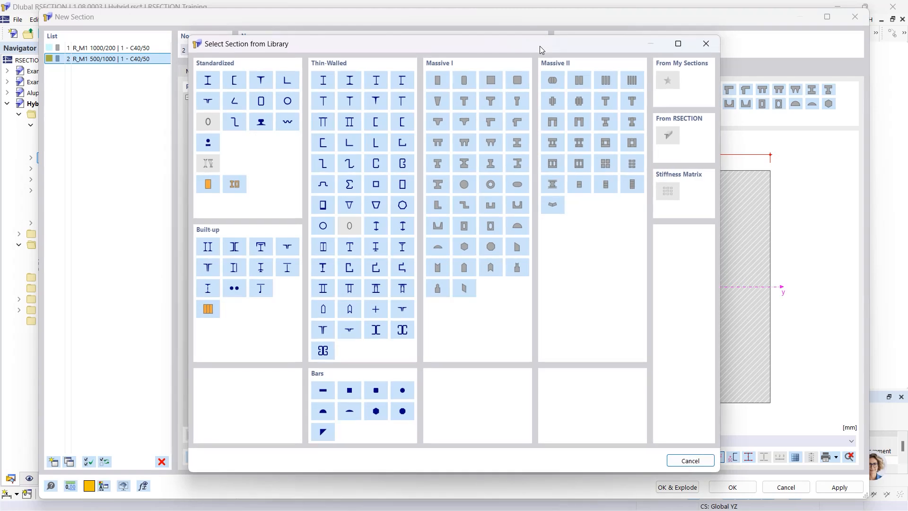
left_click(208, 80)
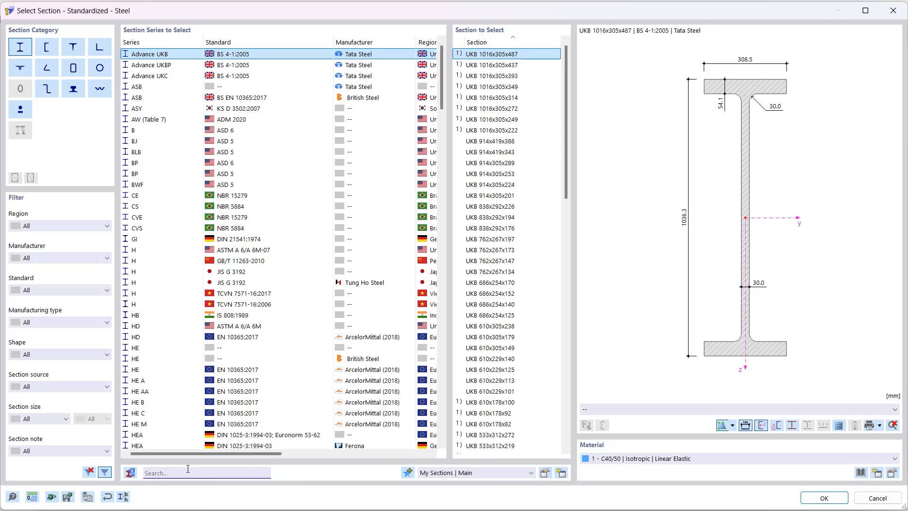
type("H")
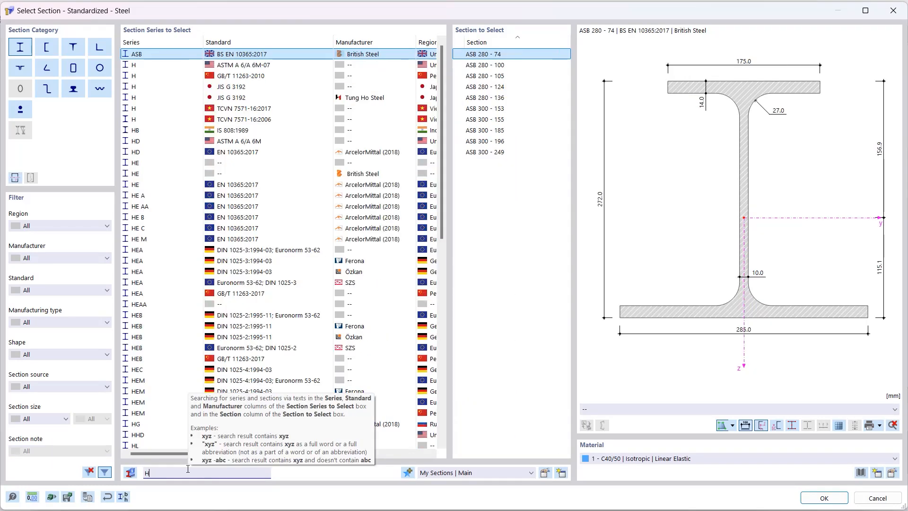
type("EB 400")
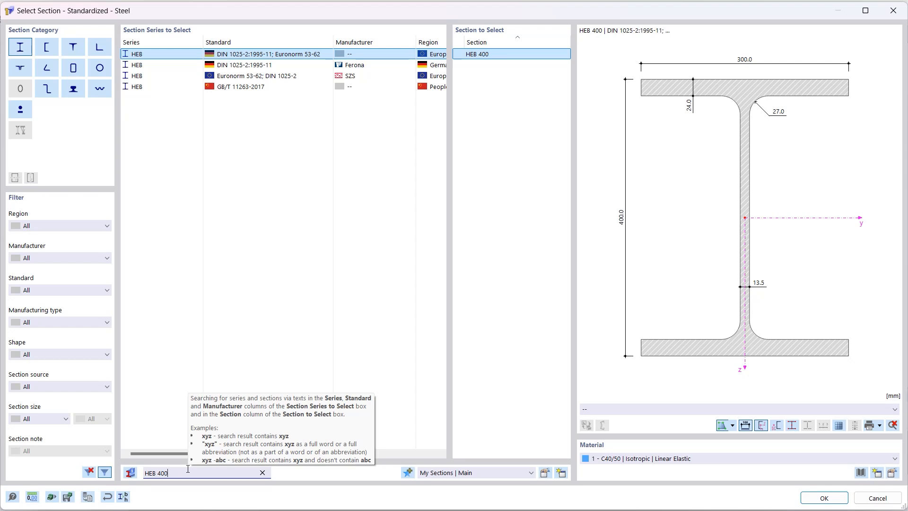
left_click(617, 458)
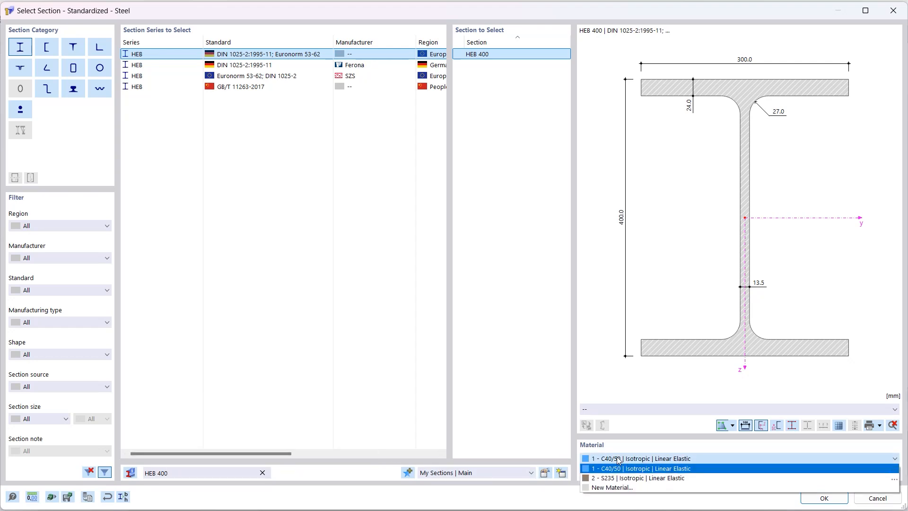
left_click(605, 478)
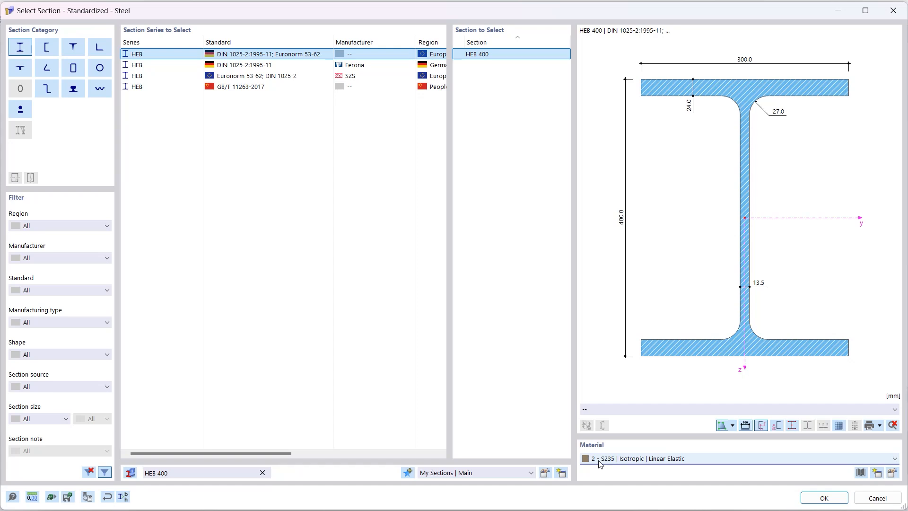
left_click(813, 494)
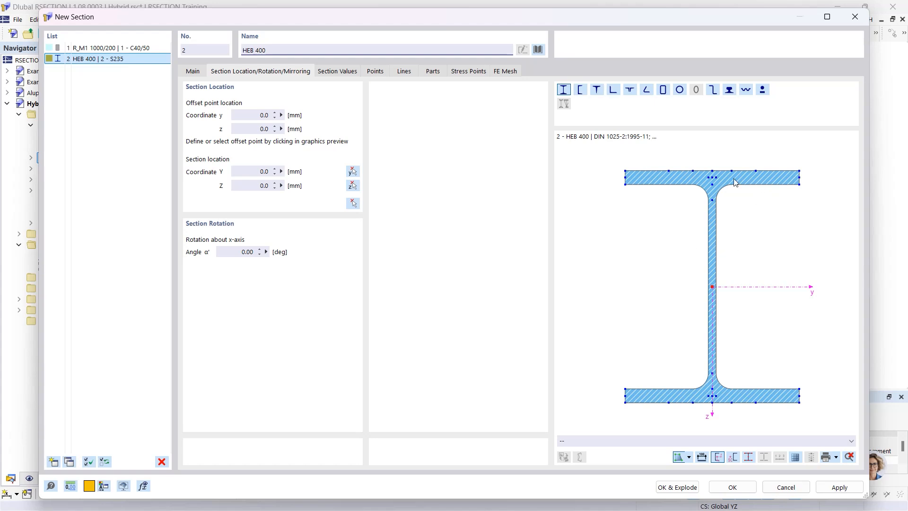
Locate the HEB 400 by its top flange midpoint at the slab's bottom midpoint, Y 0 and Z 100 mm, and accept the section
left_click(712, 171)
left_click(352, 203)
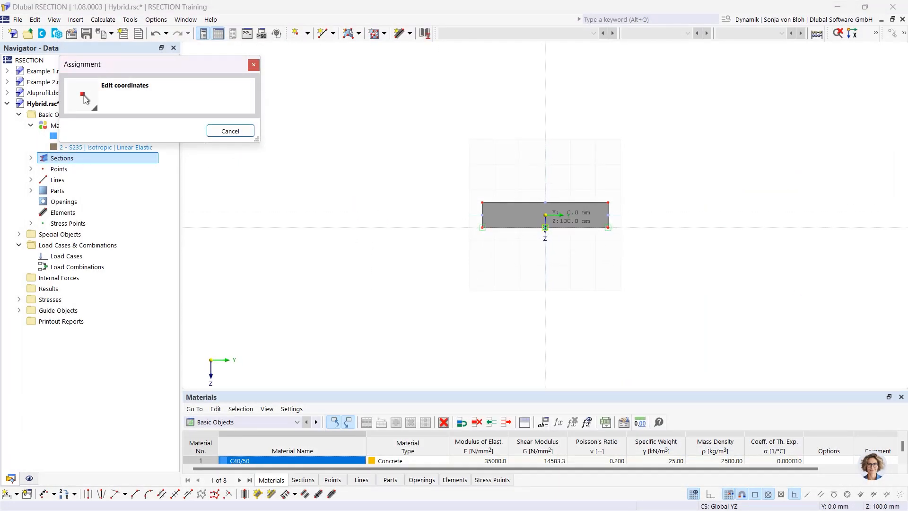
left_click(545, 228)
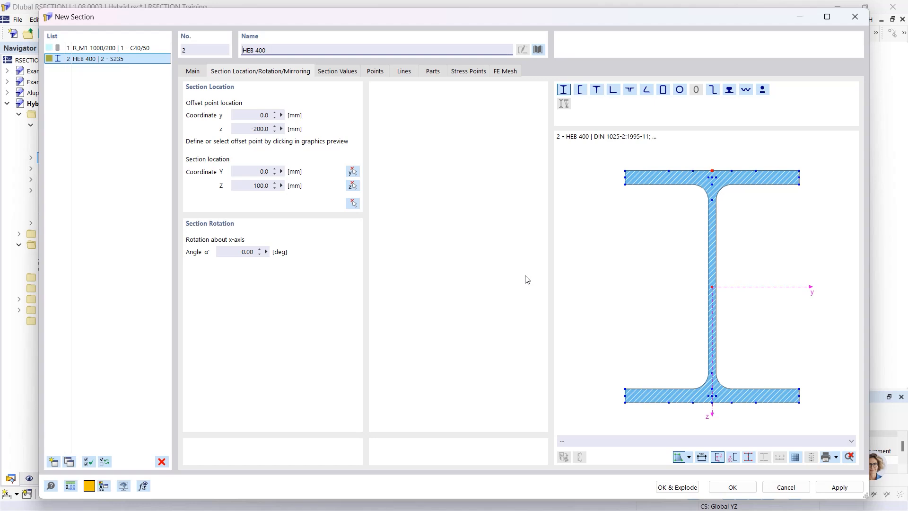
left_click(732, 487)
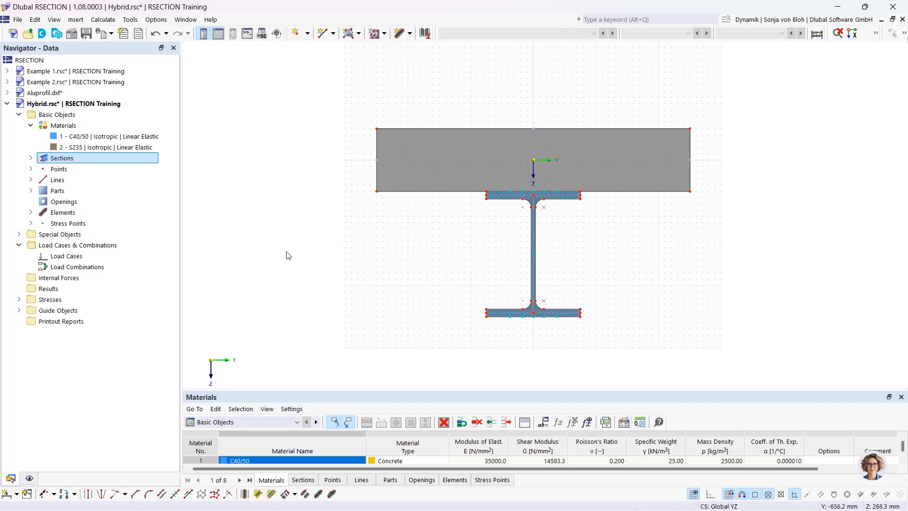
Create a new load case named M in the Permanent action category
right_click(76, 257)
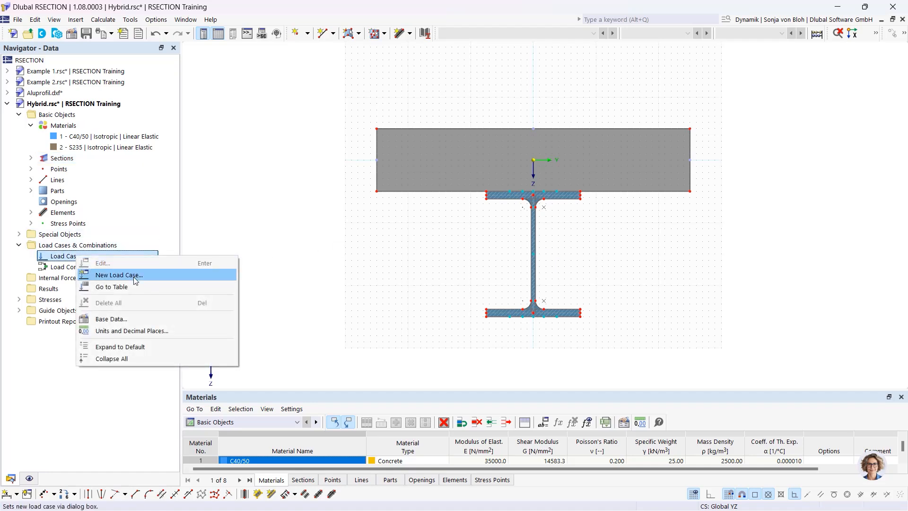
left_click(135, 280)
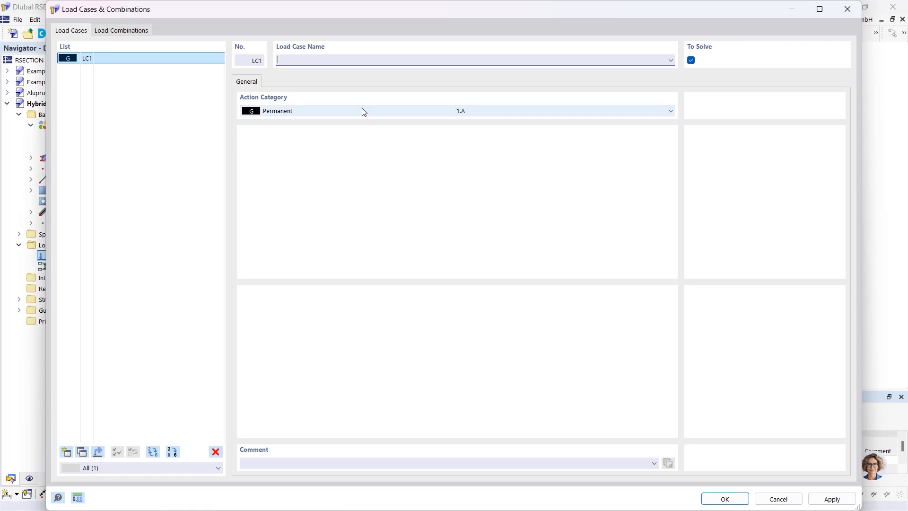
type("M")
left_click(717, 499)
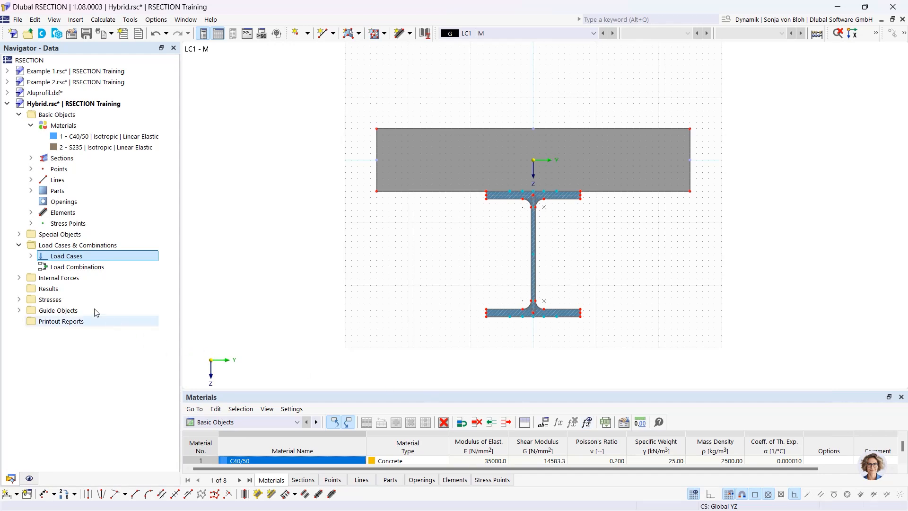
Define internal forces for load case M with a bending moment My of 100 kNm
left_click(18, 278)
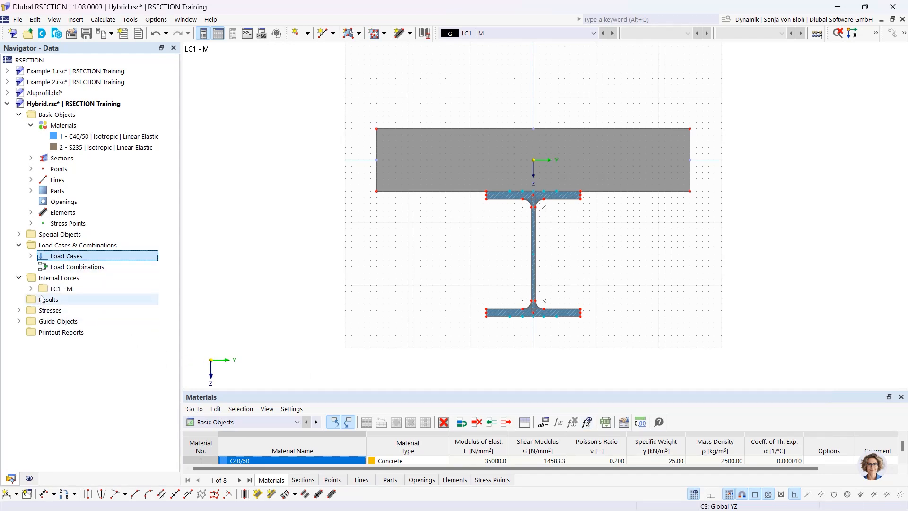
left_click(31, 288)
double_click(75, 299)
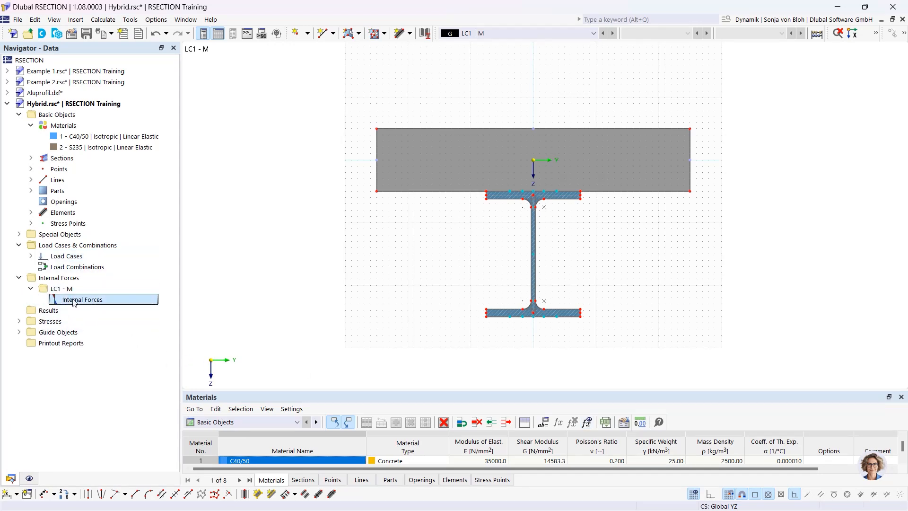
left_click(408, 310)
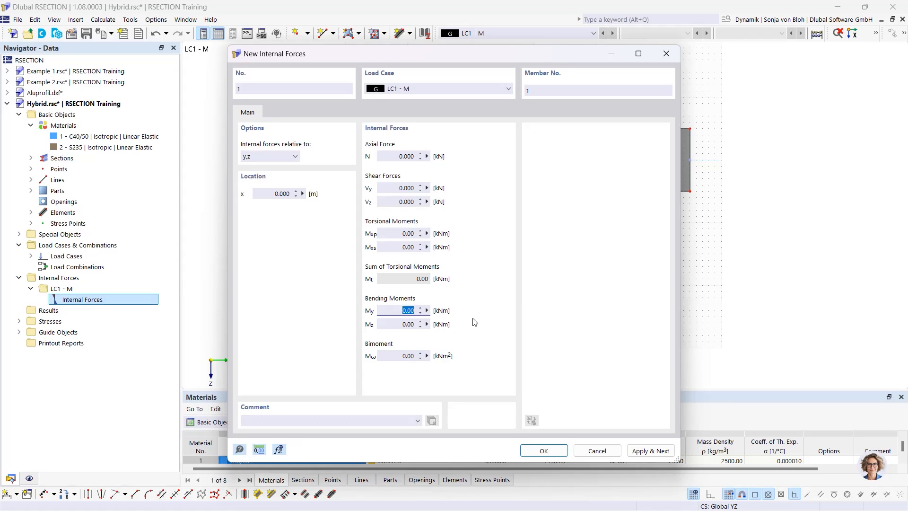
type("100")
left_click(544, 450)
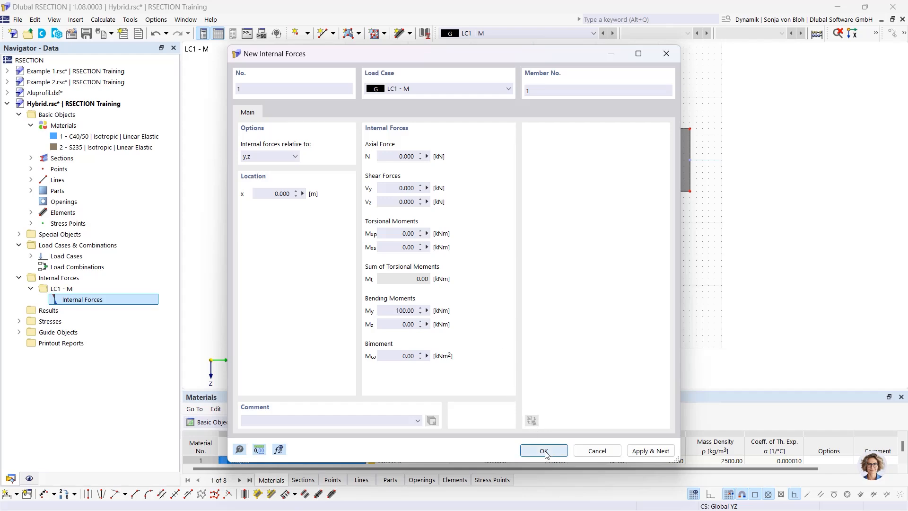
Calculate the hybrid section and display the total normal stress σx,tot, with more of the section properties table exposed
left_click(105, 20)
left_click(110, 31)
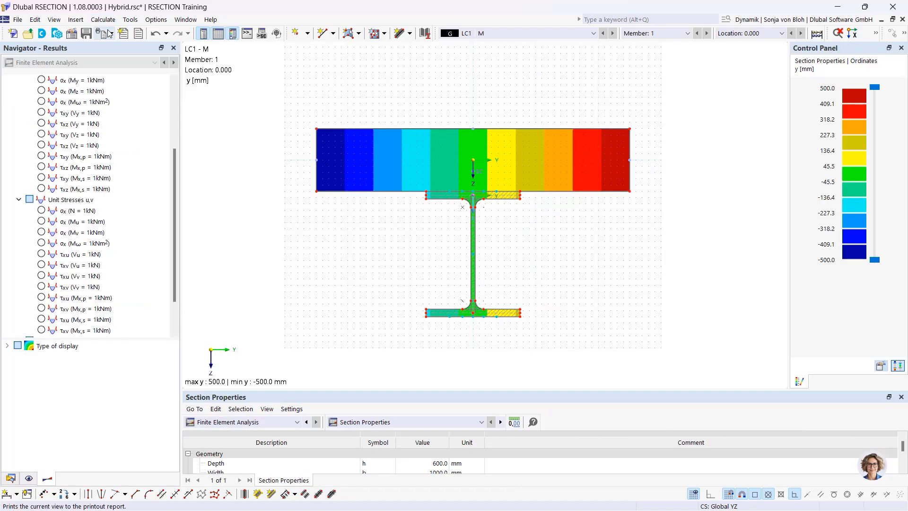
scroll(174, 236, "down", 2)
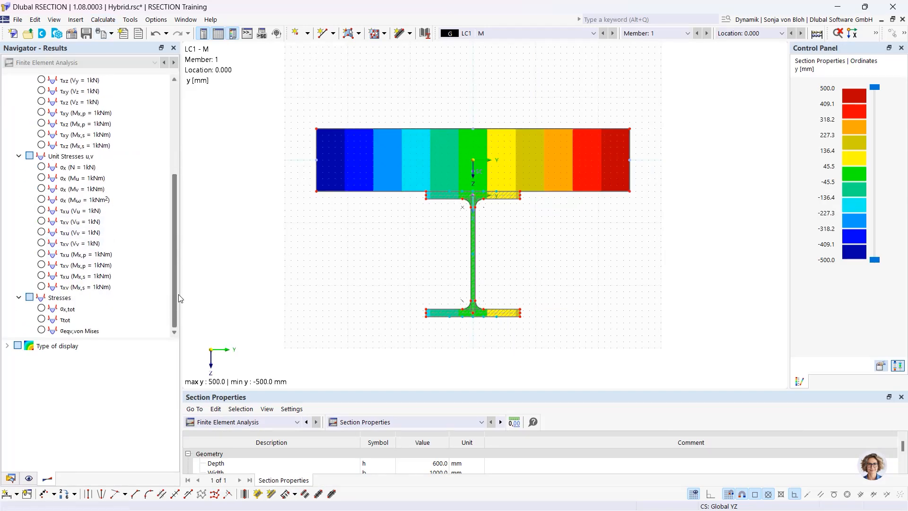
left_click(41, 308)
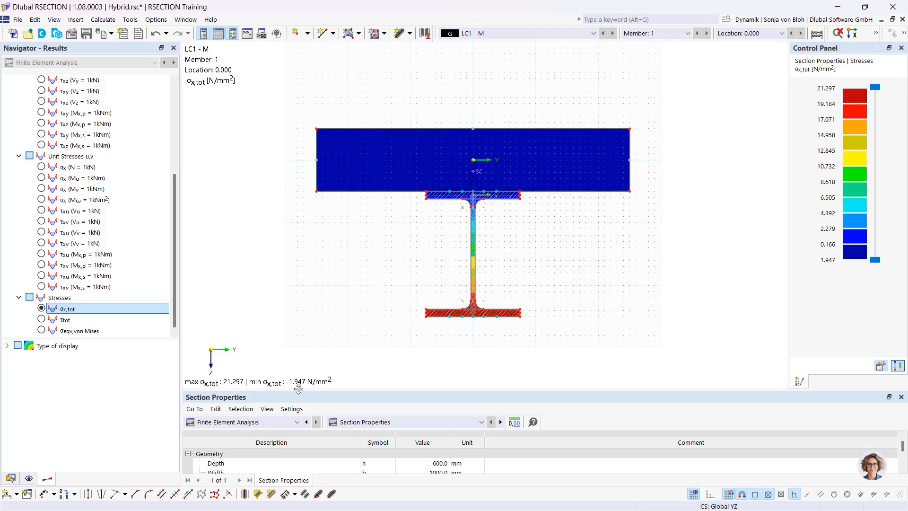
left_click_drag(298, 388, 299, 317)
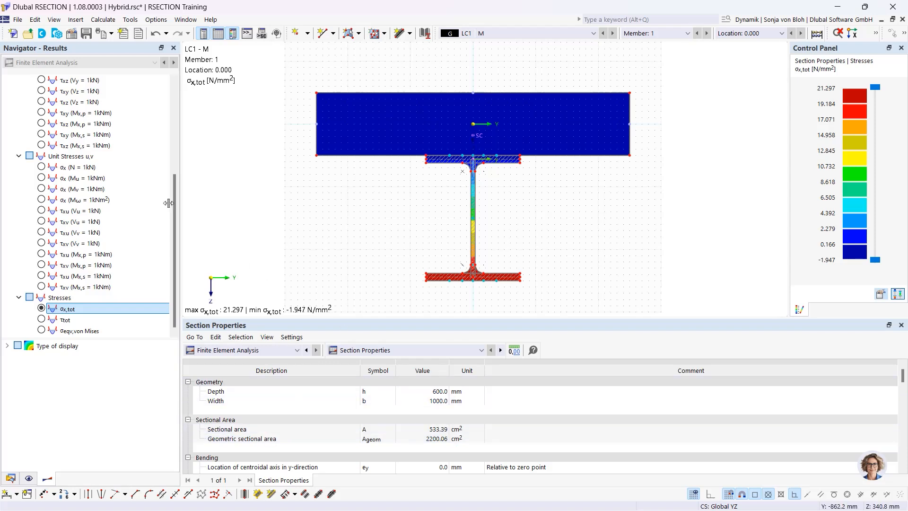
Save the section model, switch to RFEM, and create a new section imported from the RSECTION model Hybrid
left_click(86, 33)
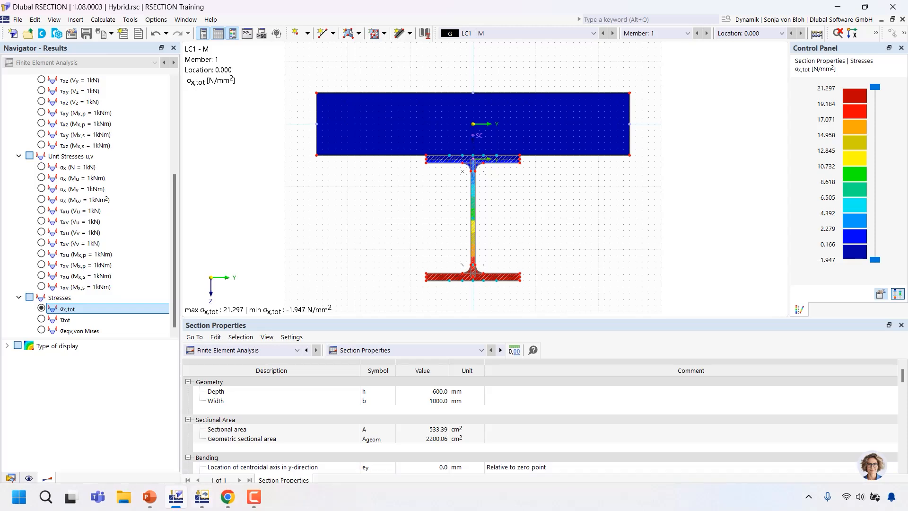
left_click(202, 499)
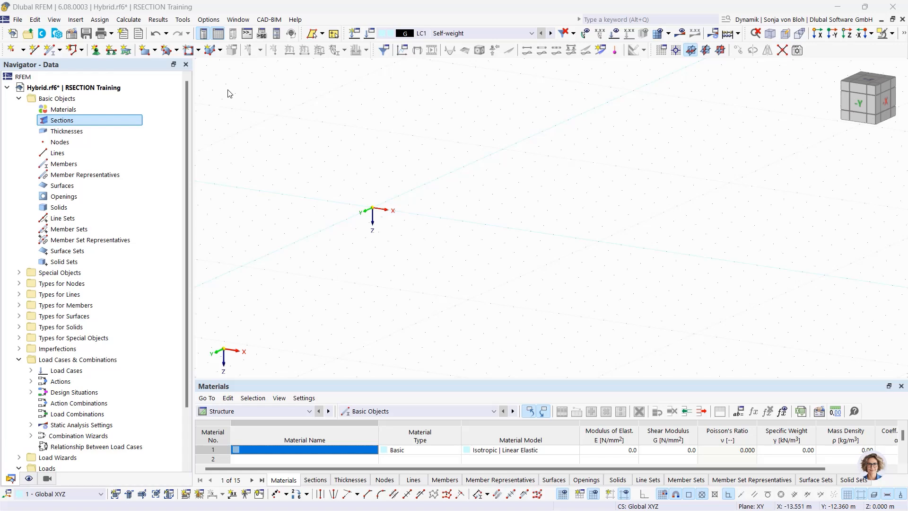
right_click(65, 122)
left_click(120, 140)
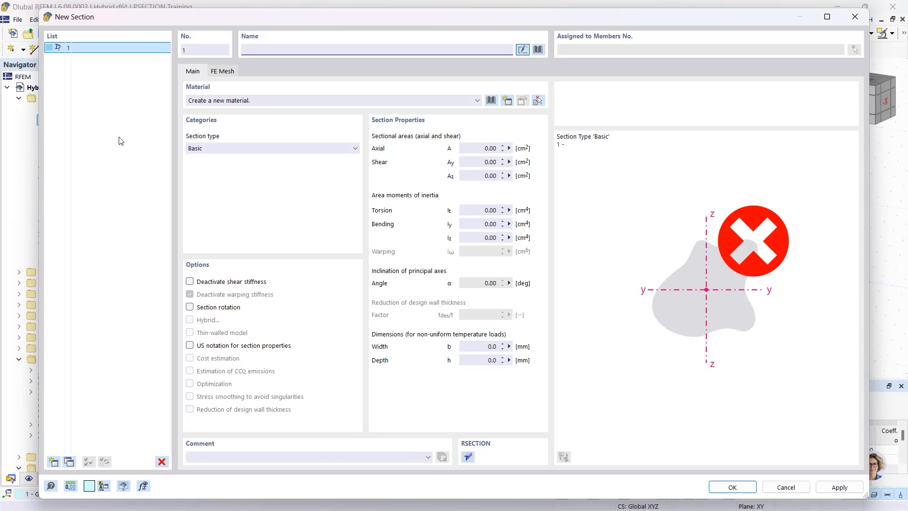
left_click(538, 49)
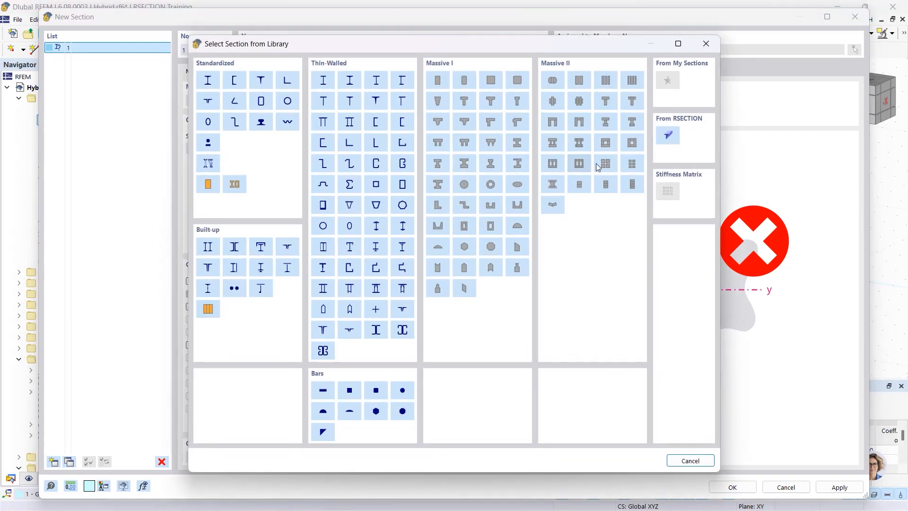
left_click(664, 136)
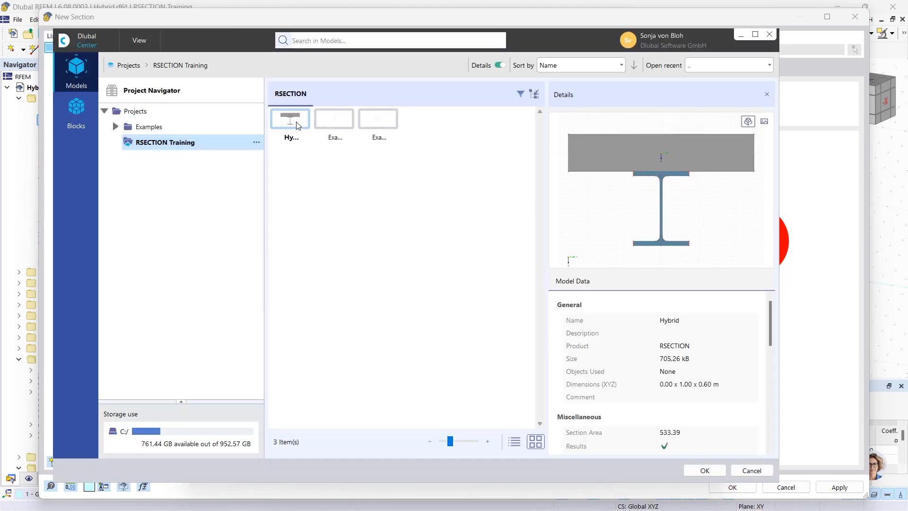
left_click(703, 469)
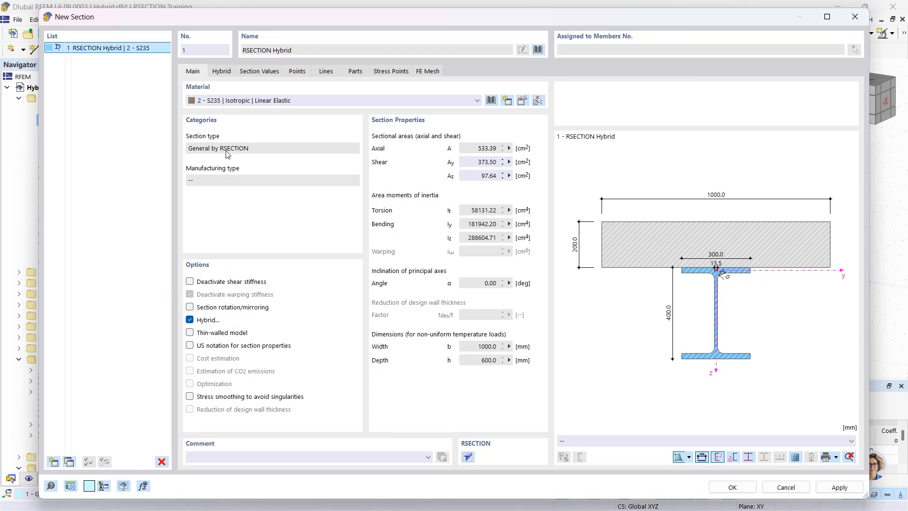
left_click(222, 72)
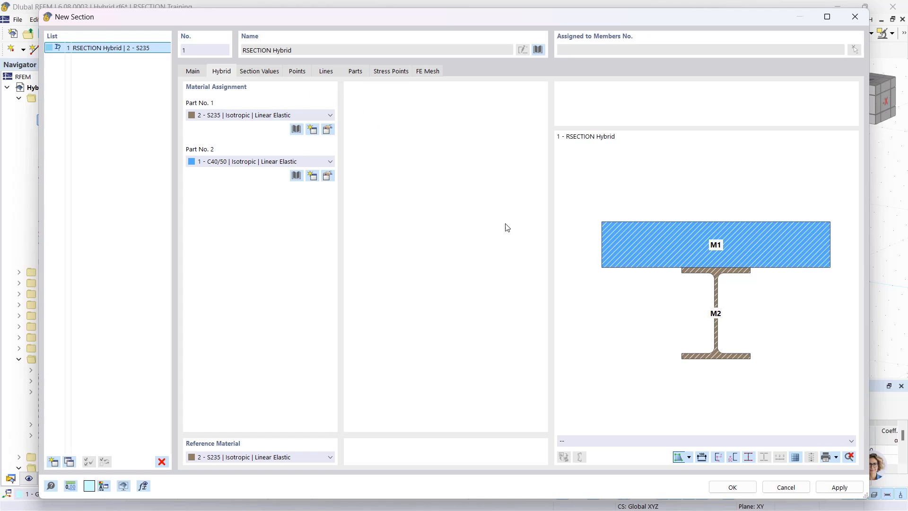
left_click(734, 487)
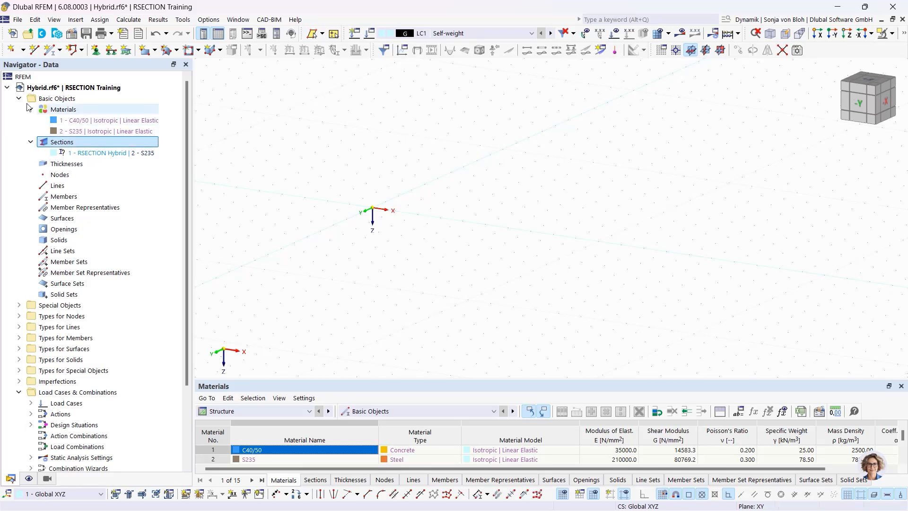
Create a beam member with the RSECTION Hybrid section, running from the origin along the X axis
left_click(50, 53)
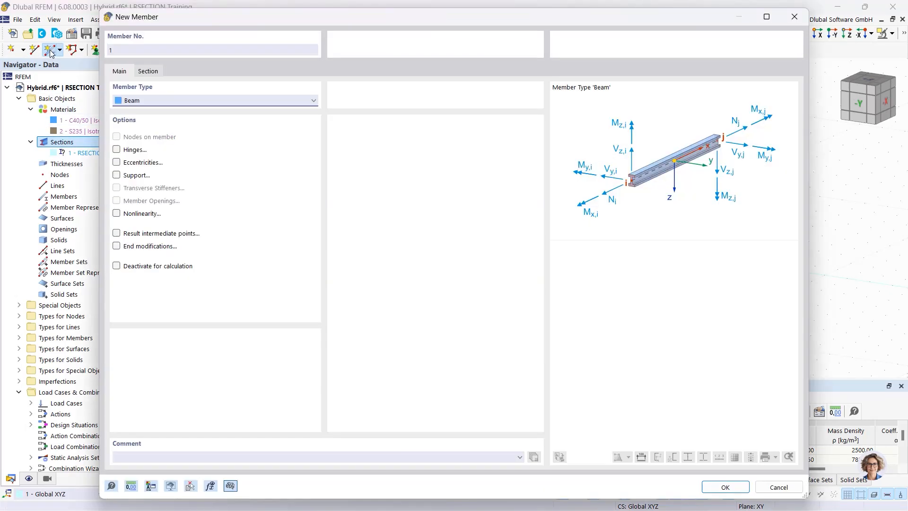
left_click(147, 71)
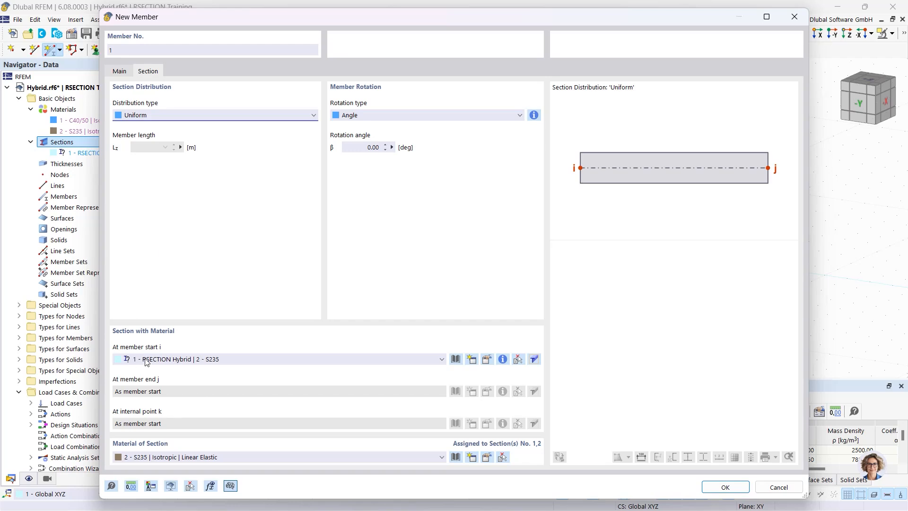
left_click(711, 487)
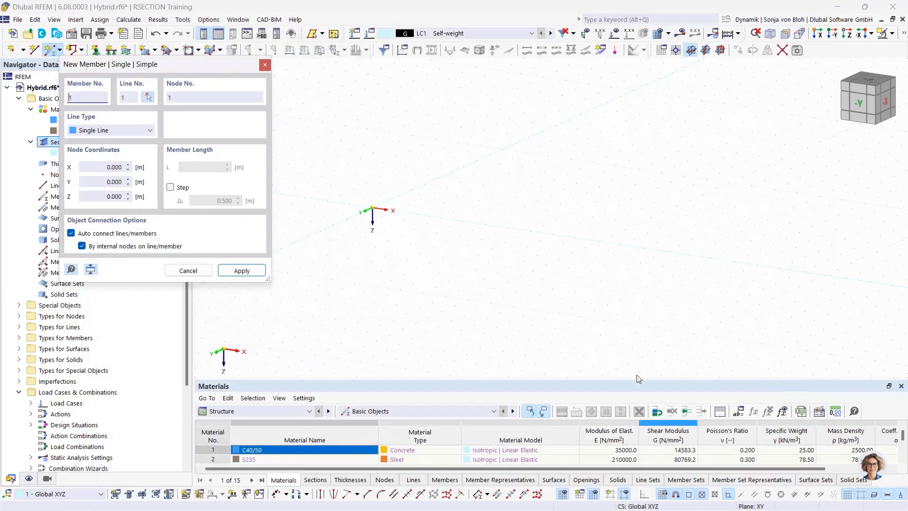
left_click(372, 208)
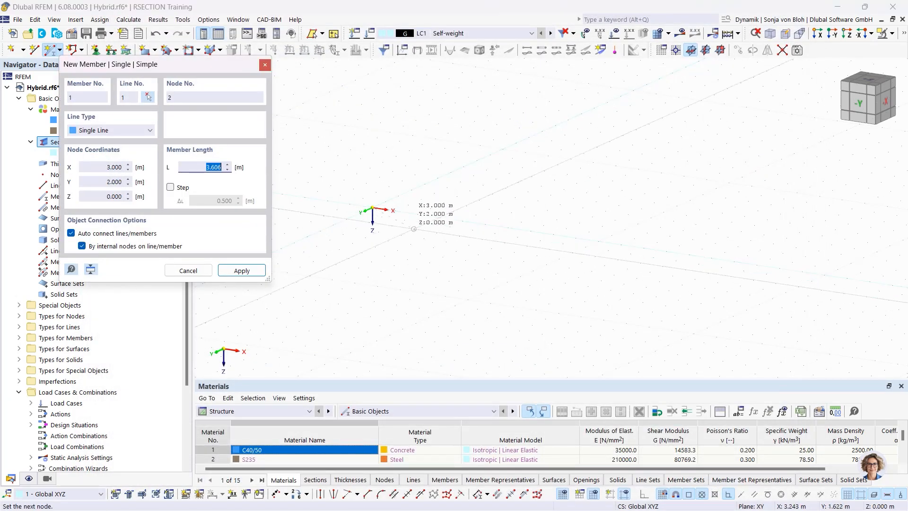
left_click(464, 220)
key("Escape")
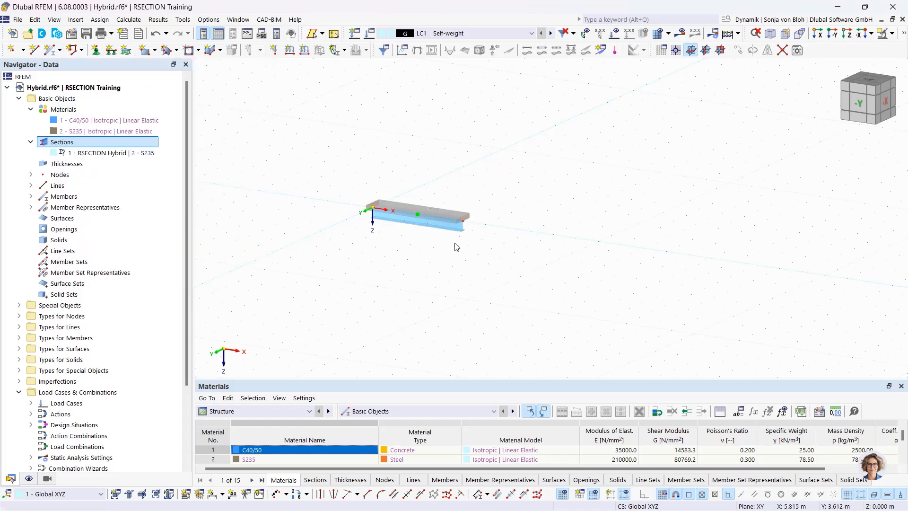
scroll(456, 189, "up", 5)
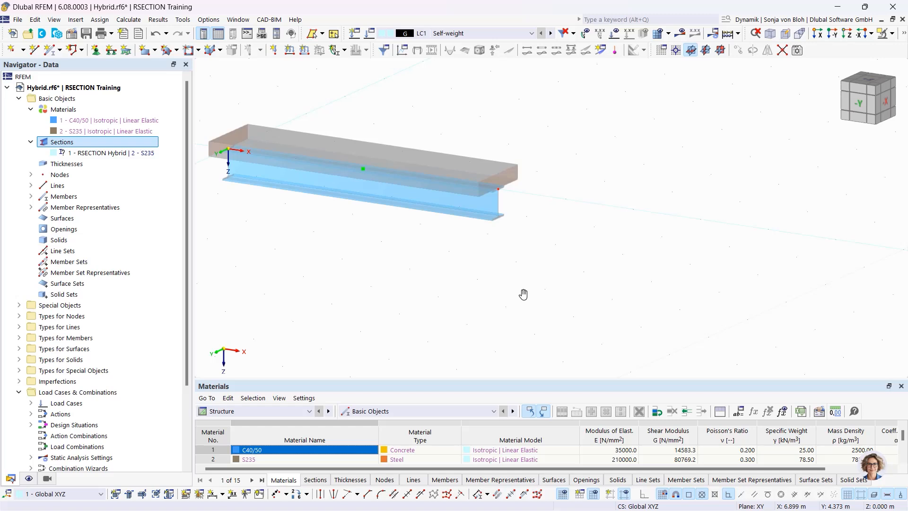
Switch to PowerPoint and start the slide show from the Content slide, advancing to the student career slide
mouse_move(253, 506)
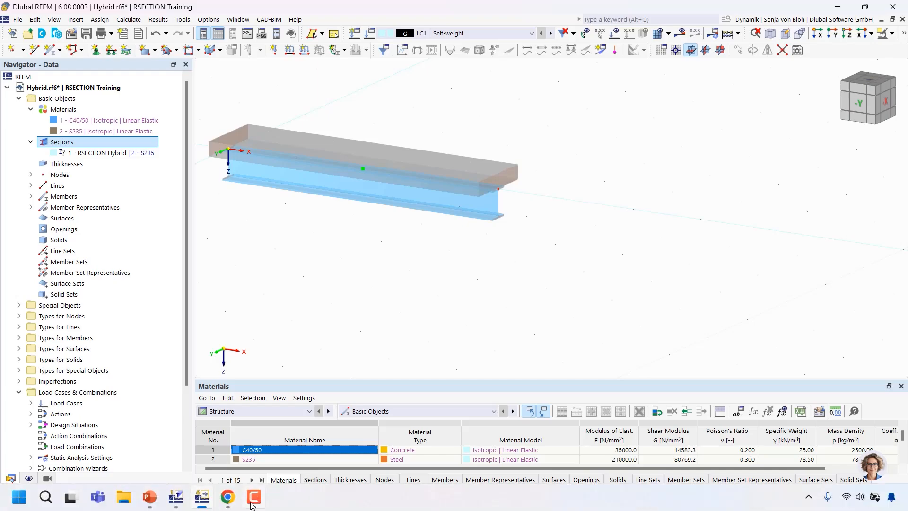
left_click(149, 496)
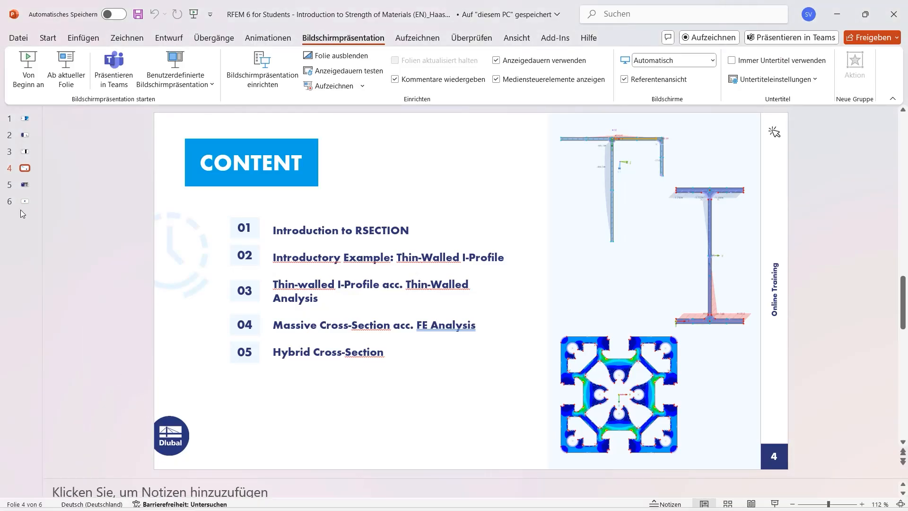
left_click(66, 69)
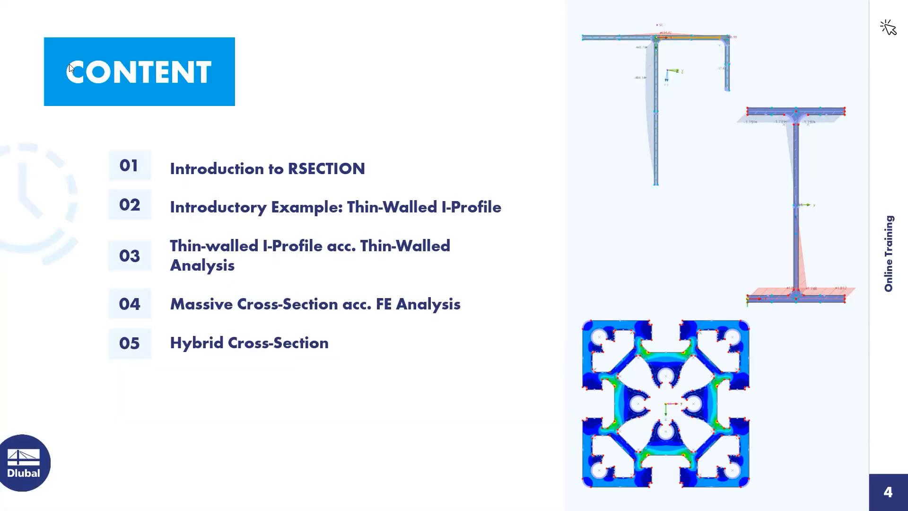
left_click(277, 195)
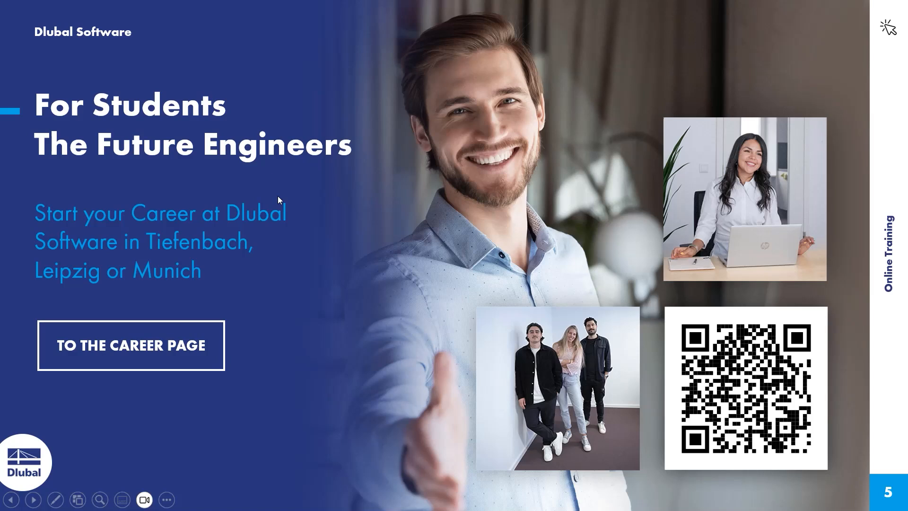